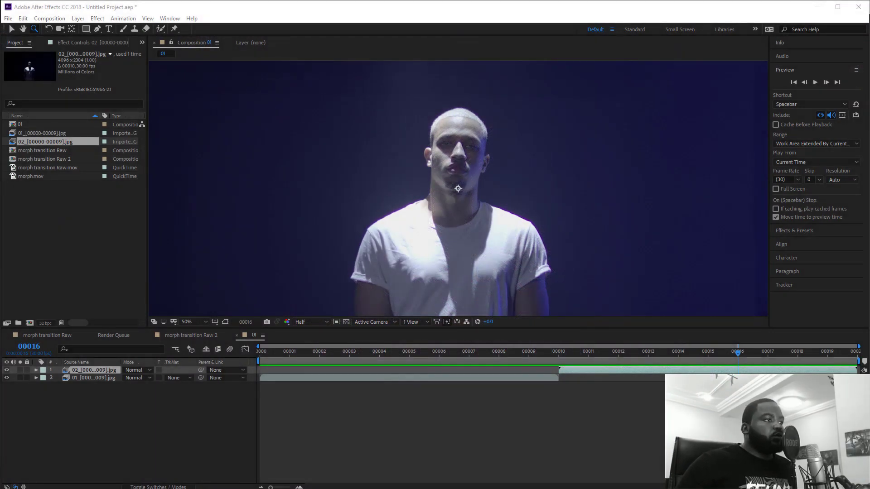
Scrub through the morph transition Raw 2 composition and play back the 01 composition to compare the two clips.
click(181, 335)
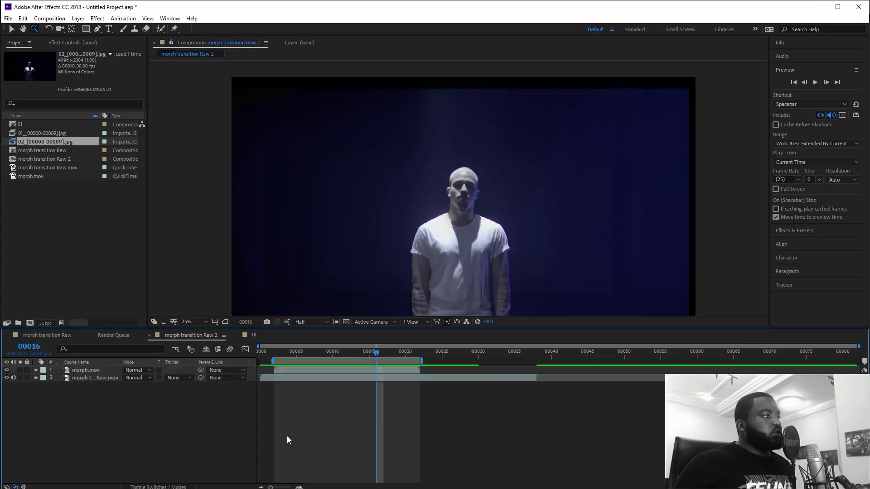
drag(316, 357, 349, 393)
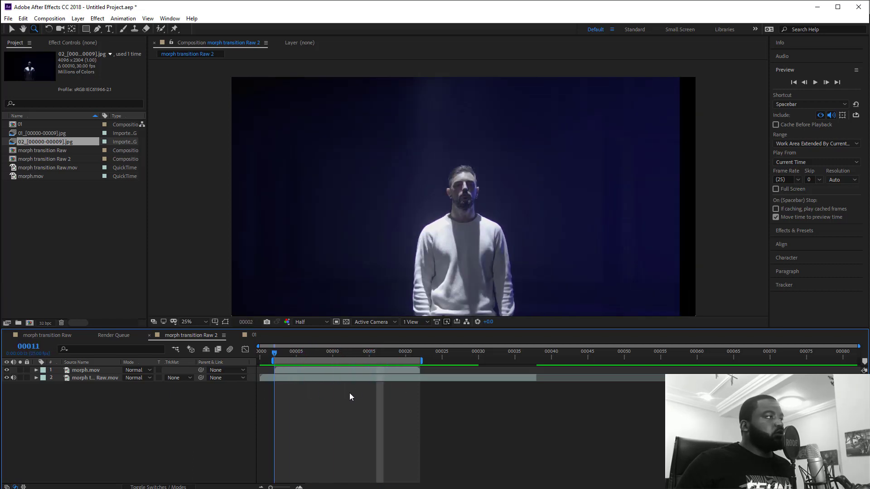
click(246, 336)
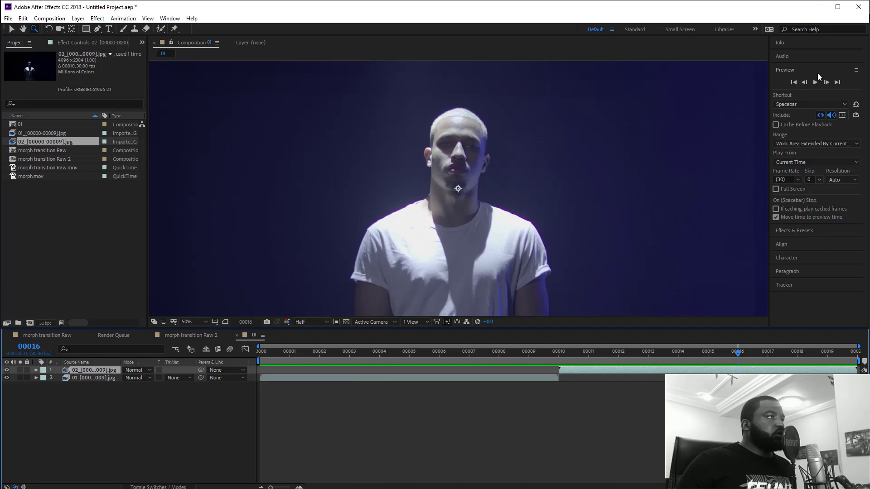
click(812, 94)
click(816, 82)
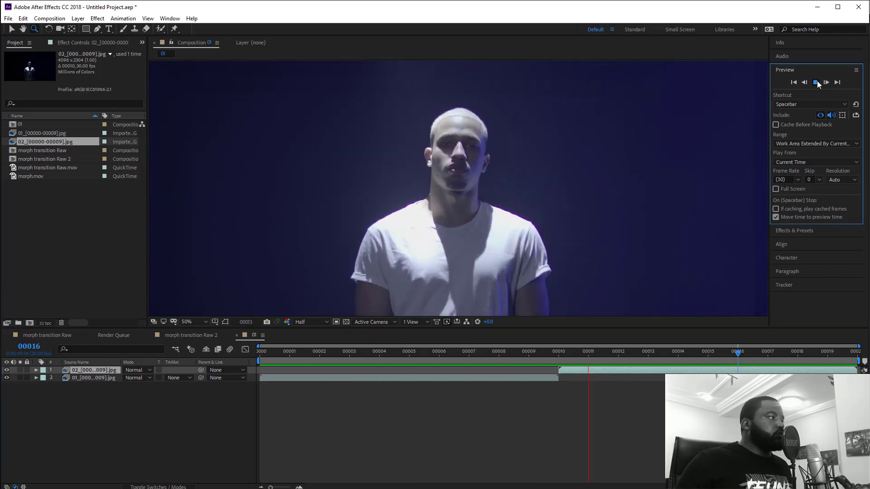
click(816, 82)
Play the morph transition Raw 2 composition zoomed to 50% to examine the morph on the man's head and shoulders.
click(191, 336)
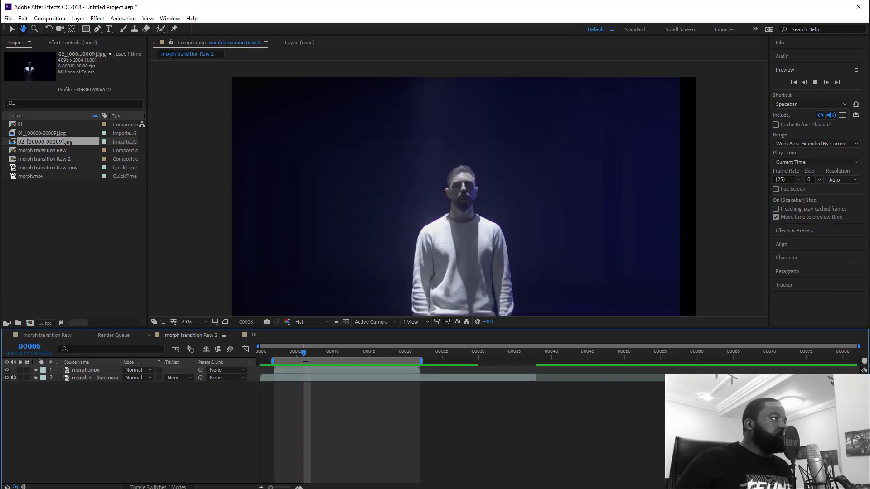
key(space)
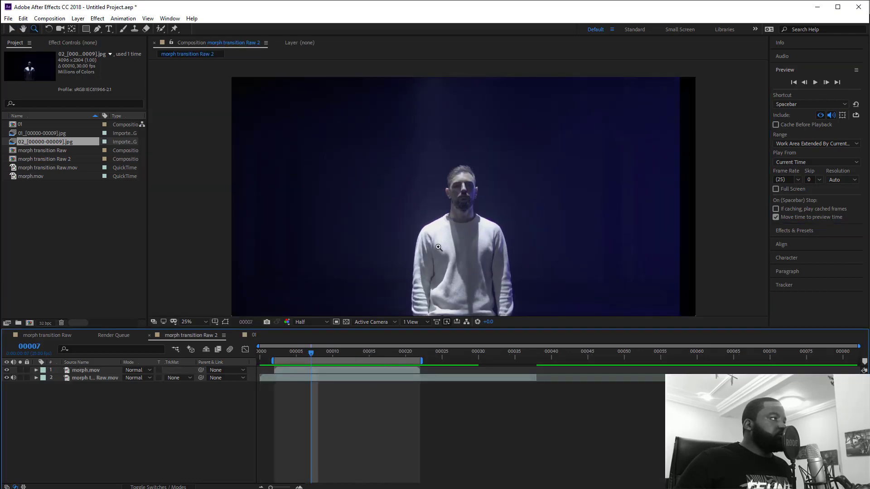
click(438, 248)
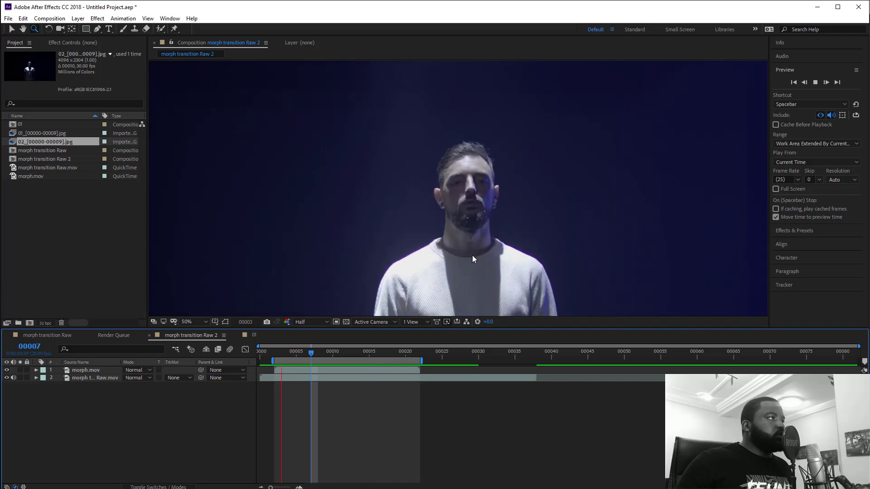
key(space)
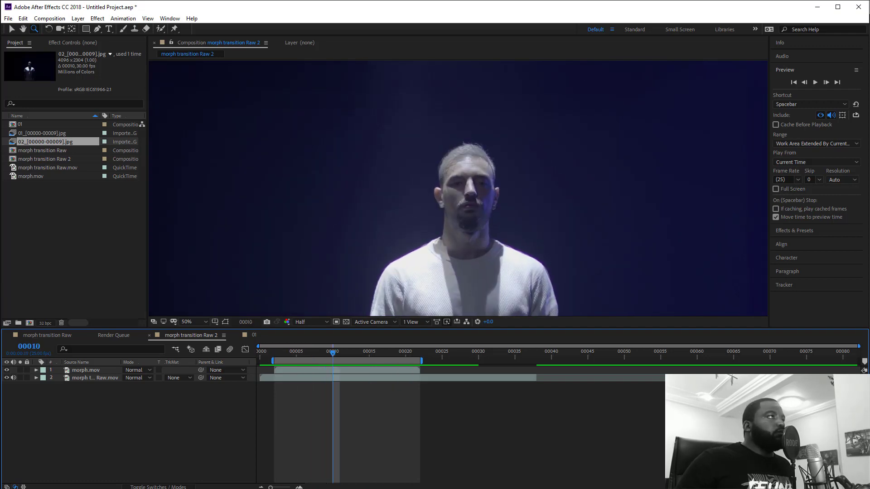
Switch to Mocha Pro, clear the layer selection and go to frame 0 of the 01 clip.
click(581, 28)
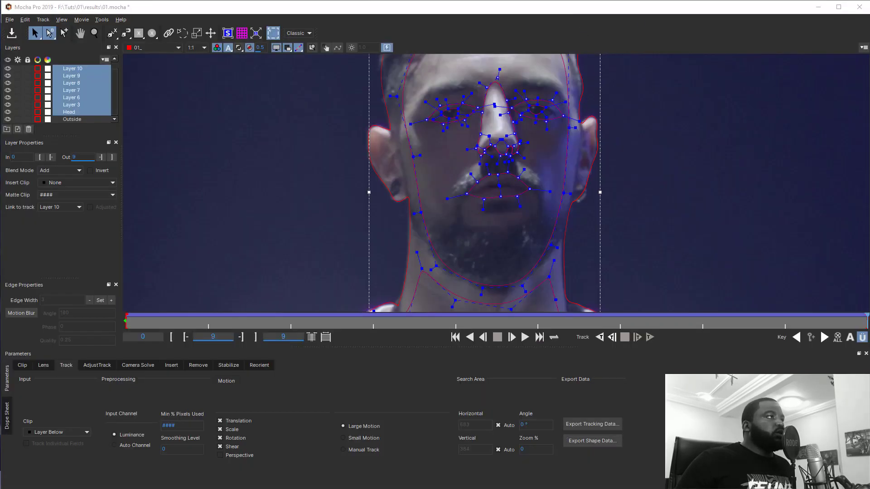
click(604, 142)
click(442, 327)
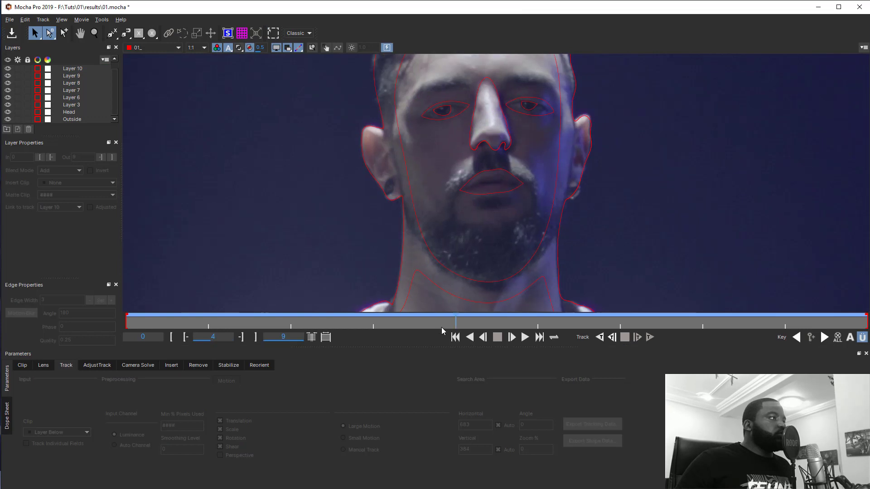
drag(453, 323, 119, 324)
Examine the roto splines around the man's face, neck, sweater and arms at frame 0.
key(z)
drag(549, 229, 566, 240)
key(x)
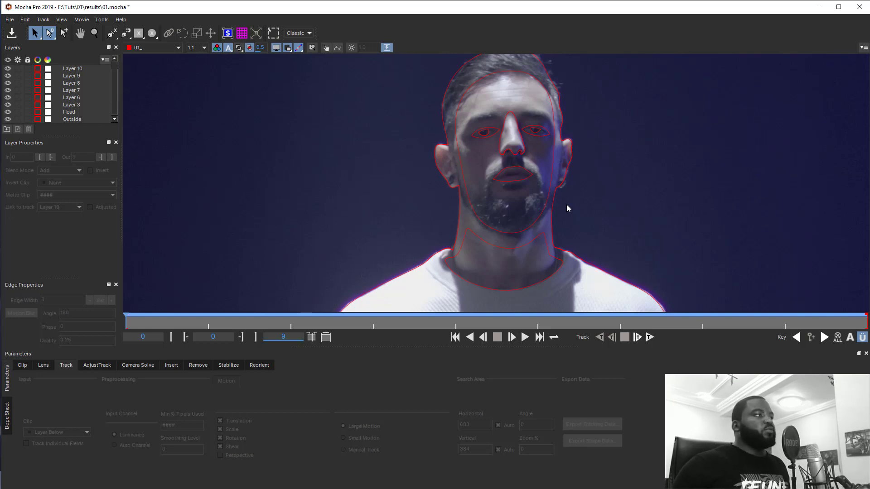
key(z)
drag(655, 208, 675, 267)
key(x)
drag(675, 267, 627, 182)
key(z)
mouse_move(627, 216)
mouse_down()
mouse_move(624, 229)
mouse_move(650, 241)
mouse_move(630, 189)
mouse_move(616, 219)
mouse_up()
key(x)
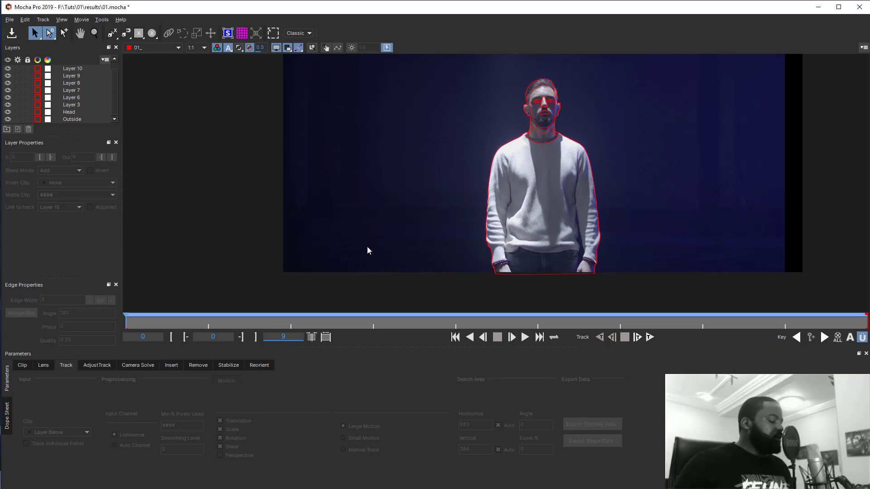
key(z)
click(492, 117)
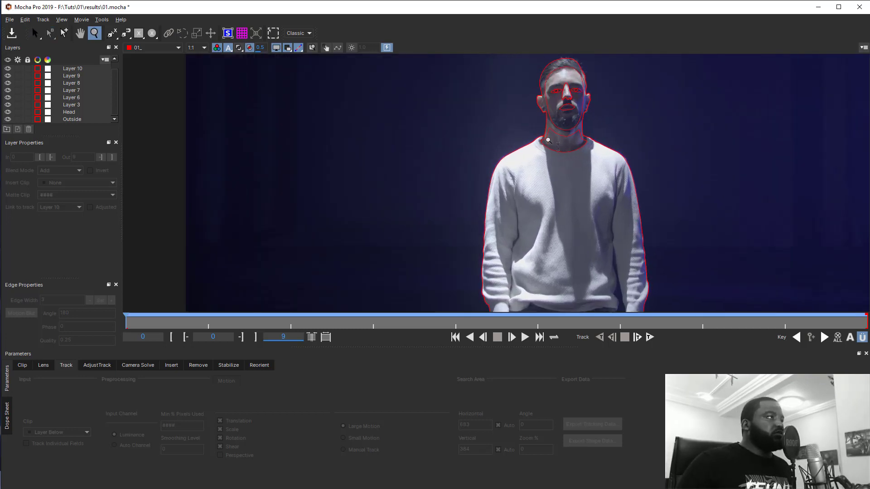
click(545, 129)
key(s)
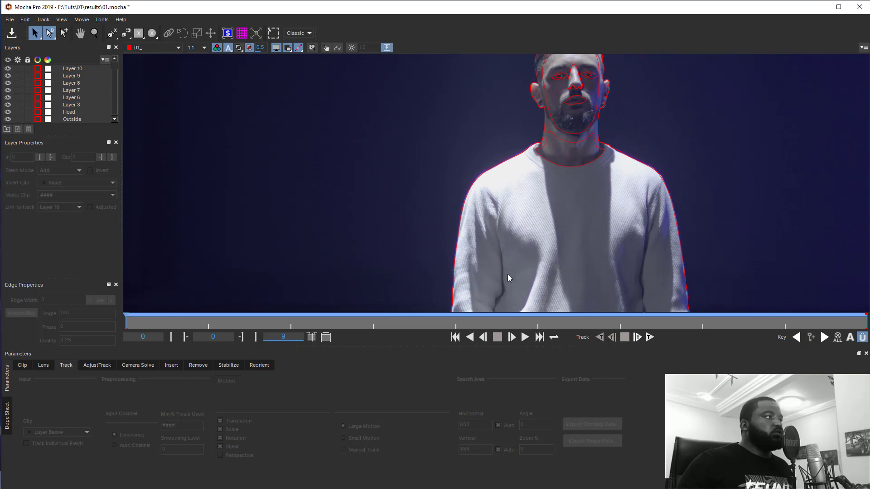
drag(509, 278, 529, 174)
drag(587, 250, 561, 262)
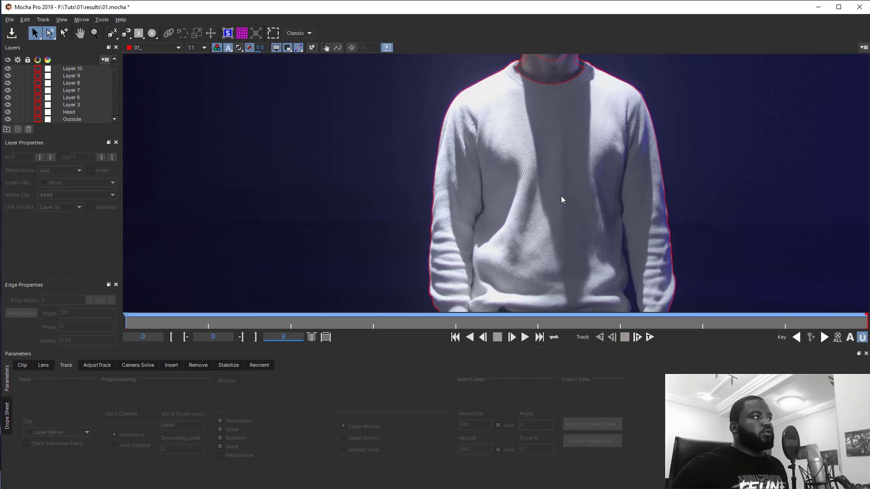
key(z)
drag(656, 203, 683, 302)
key(z)
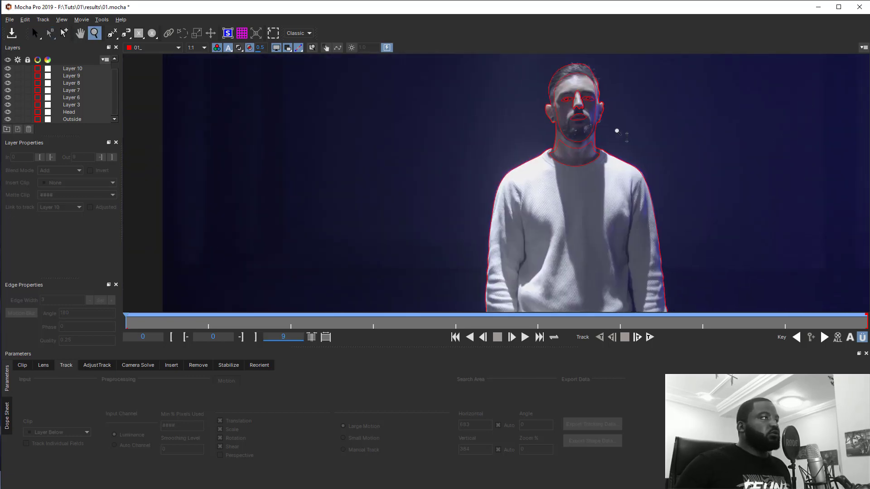
click(619, 130)
Select the Outside spline and inspect how it follows the man's neck, shoulders and head.
click(610, 152)
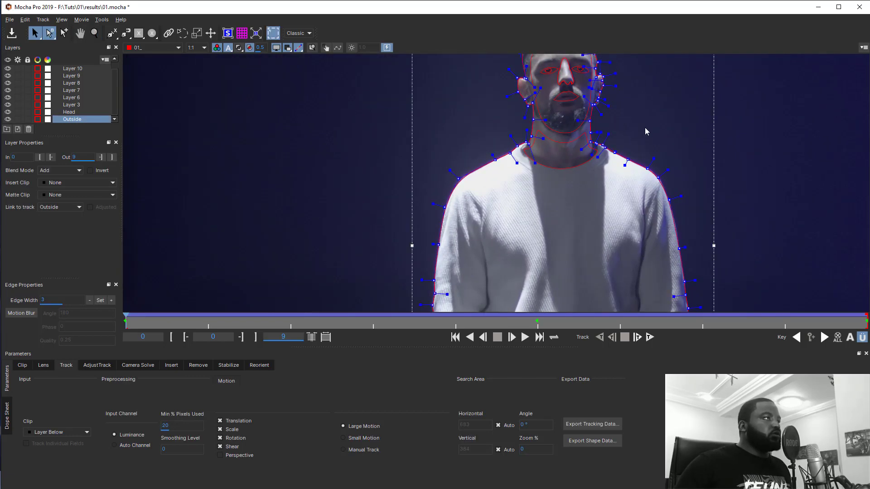
key(z)
drag(646, 128, 712, 1)
click(605, 185)
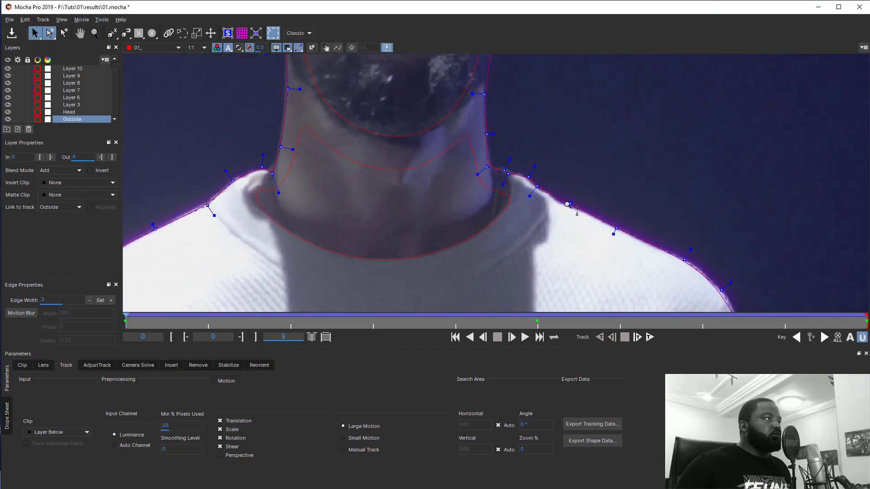
key(z)
drag(593, 194, 512, 385)
drag(598, 113, 627, 12)
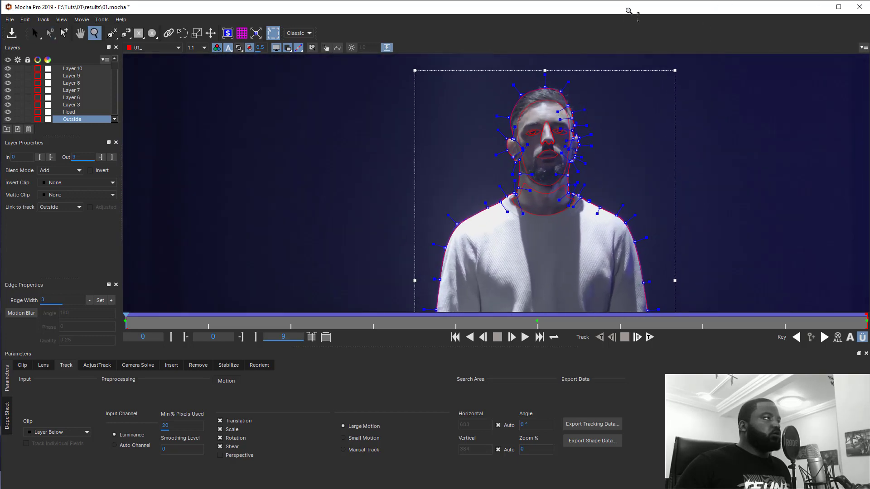
click(626, 174)
key(z)
drag(605, 181, 629, 103)
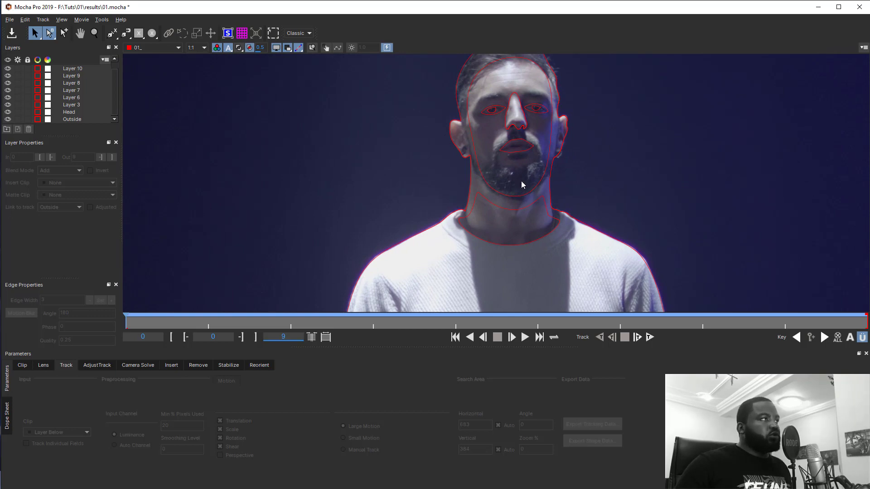
Select the Head spline and inspect how its jawline runs inside the outer contour.
key(z)
drag(564, 144, 610, 14)
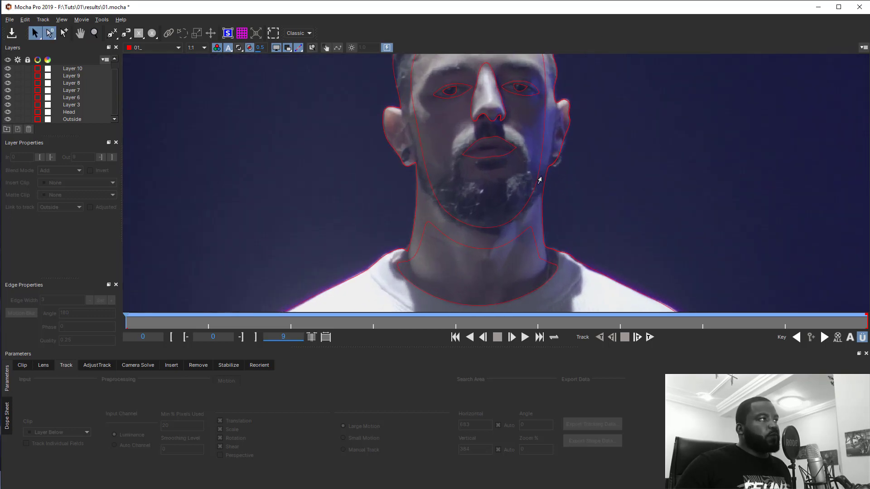
click(542, 183)
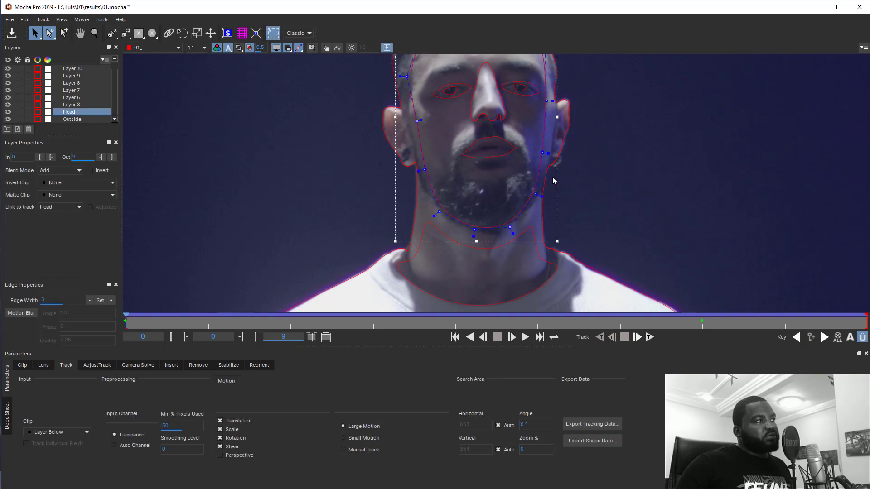
key(x)
drag(597, 162, 592, 196)
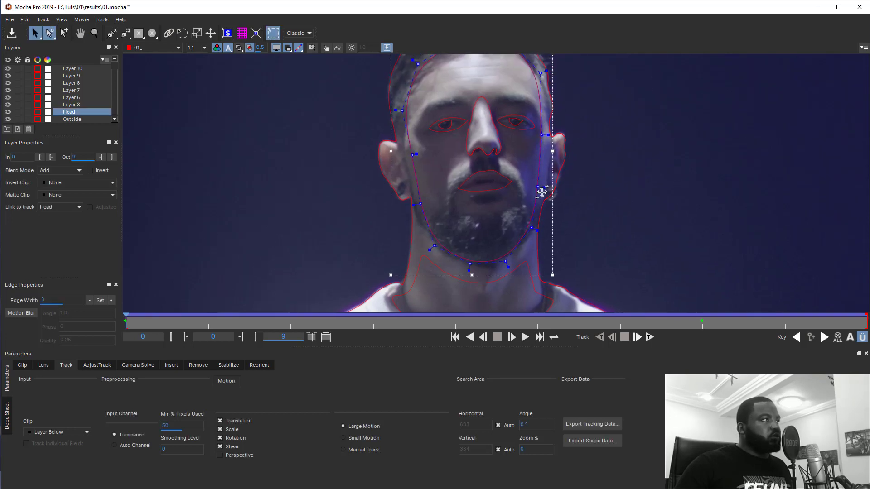
Try moving the Head spline's cheek point outward toward the earlobe, and undo the move.
drag(539, 188, 562, 186)
key(z)
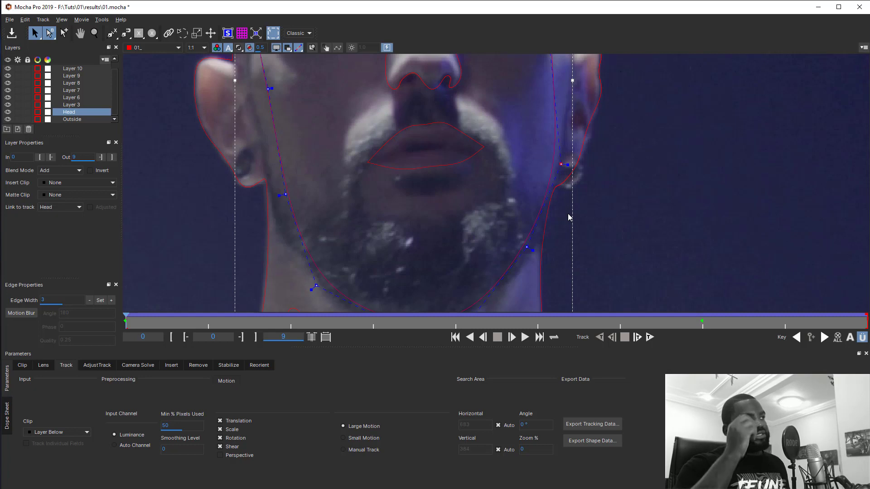
scroll(569, 218, down, 1)
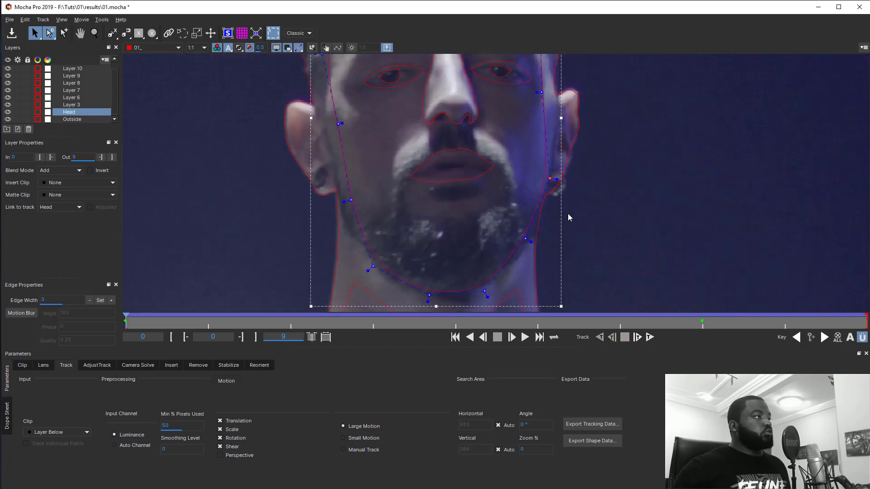
scroll(570, 218, down, 1)
key(ctrl+z)
key(ctrl+z)
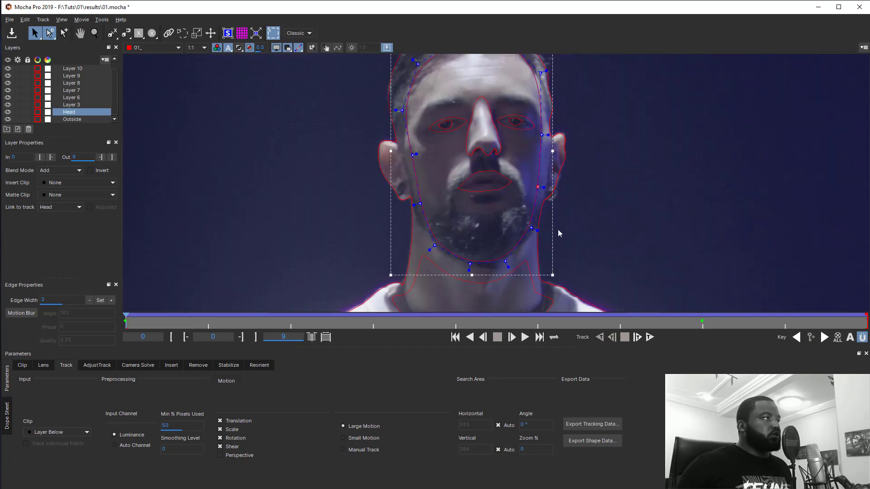
Examine the gap between the Head spline and the Outside spline along the jaw and ear.
key(z)
drag(557, 239, 522, 244)
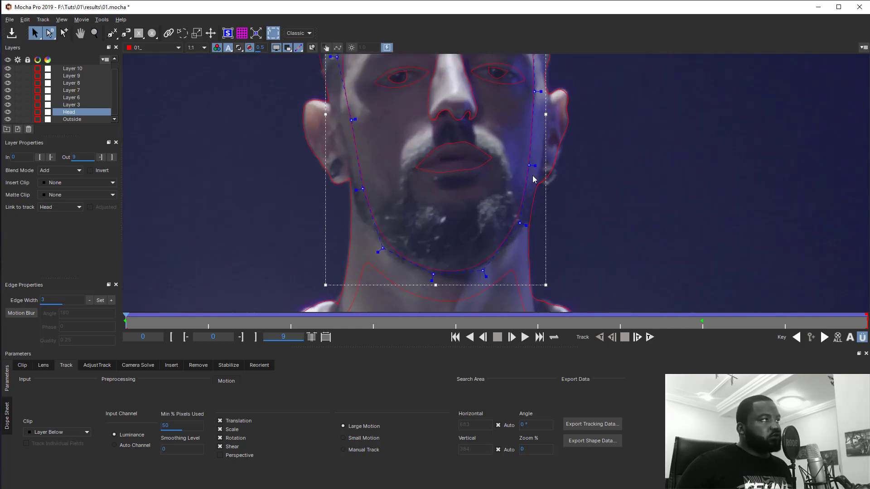
key(z)
drag(528, 189, 543, 79)
key(z)
key(x)
drag(608, 166, 585, 200)
Select the Outside spline and copy its shape data to the clipboard in Nuke SplineWarp (*.nk) format, selected layers only.
click(570, 215)
click(535, 222)
key(z)
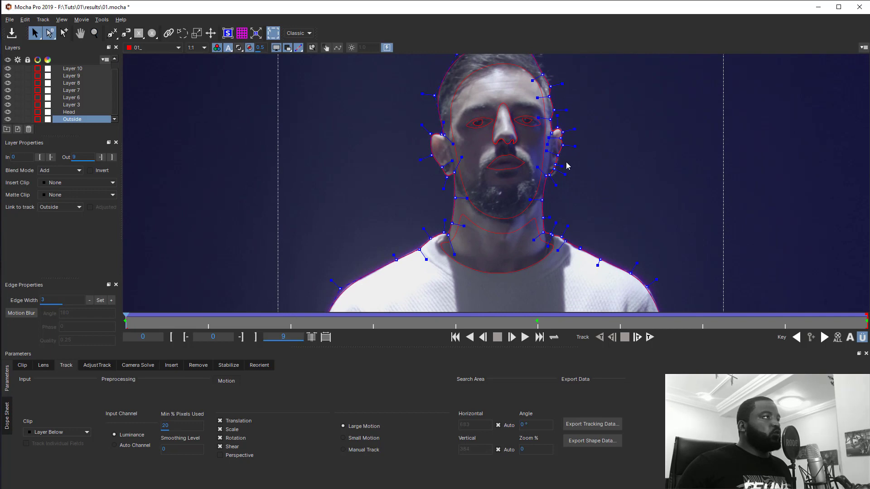
click(591, 441)
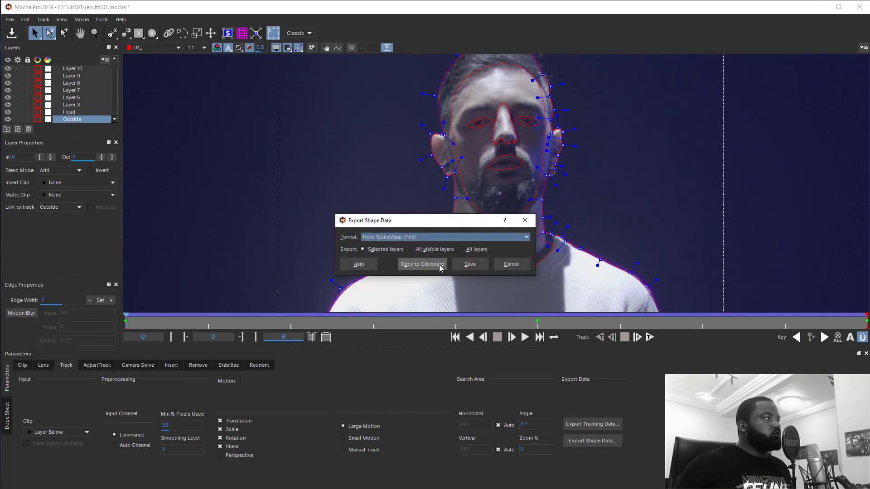
click(422, 266)
Switch to NukeX, restore the full workspace from the maximized viewer and reposition the Morph_v2 node beneath Read1.
mouse_move(653, 4)
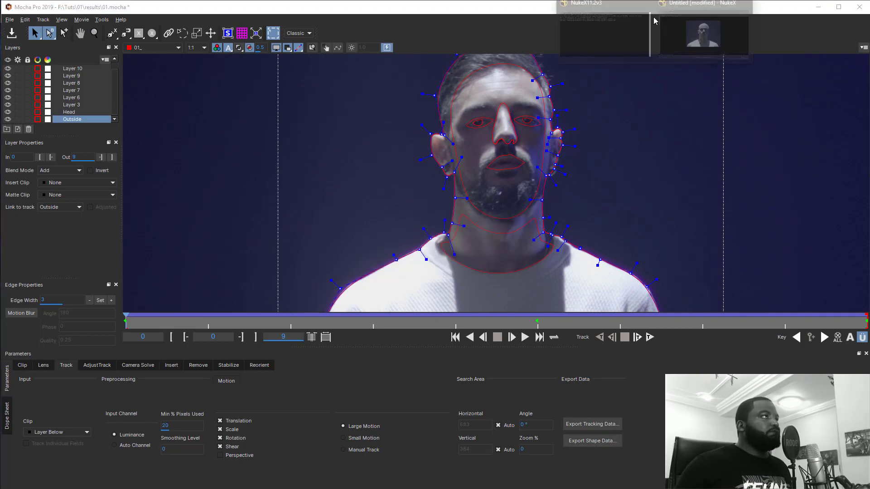
click(701, 36)
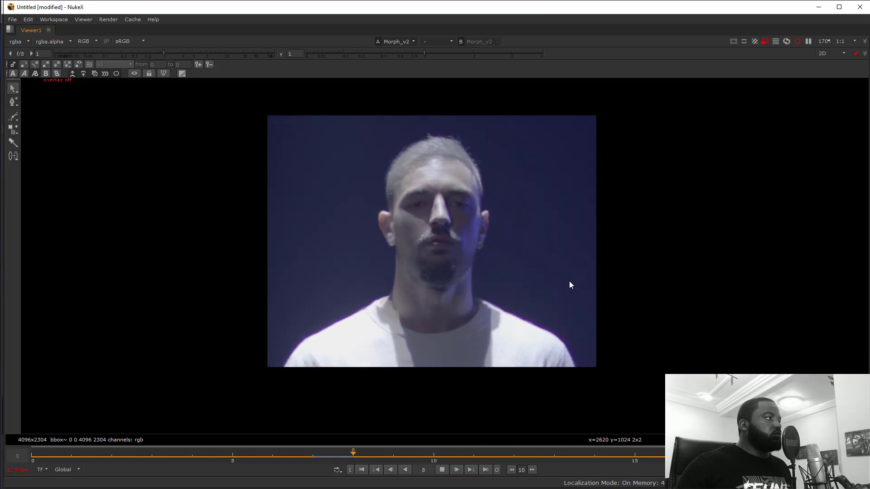
key(space)
drag(478, 379, 412, 379)
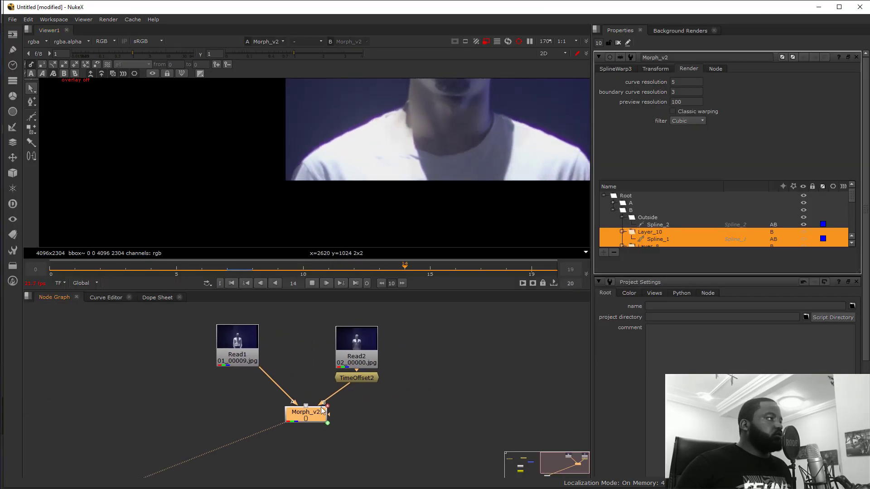
drag(313, 415, 276, 412)
Duplicate the Read1 and Read2 nodes into an empty area of the node graph.
drag(177, 330, 417, 365)
drag(182, 313, 423, 379)
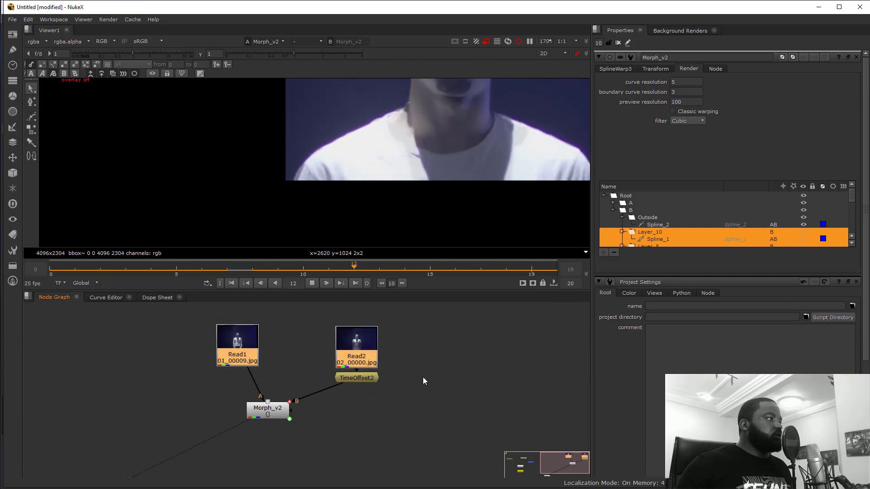
key(ctrl+c)
click(485, 368)
drag(353, 373, 270, 383)
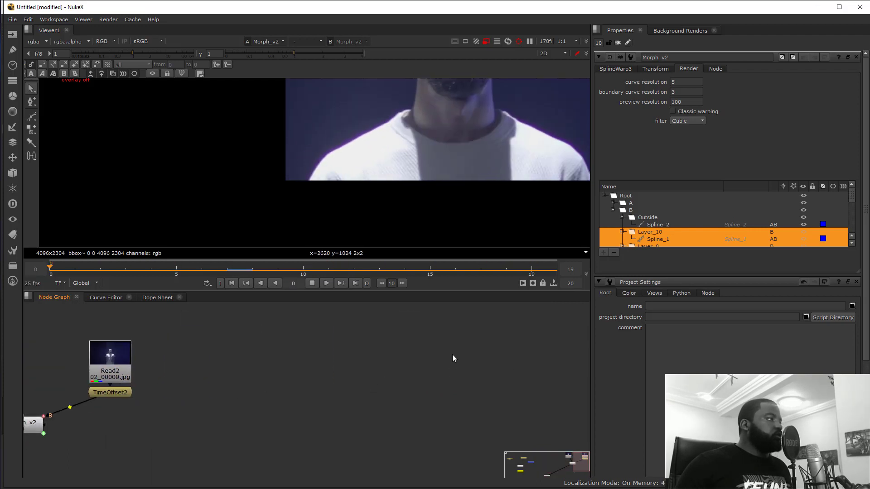
key(ctrl+v)
drag(455, 383, 369, 369)
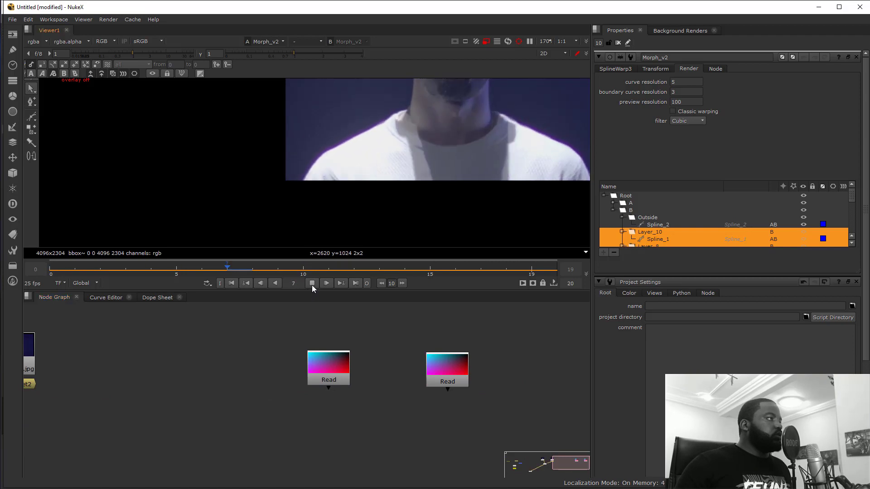
Move the duplicated Read4 node closer to Read3 in the node graph.
drag(395, 377, 431, 385)
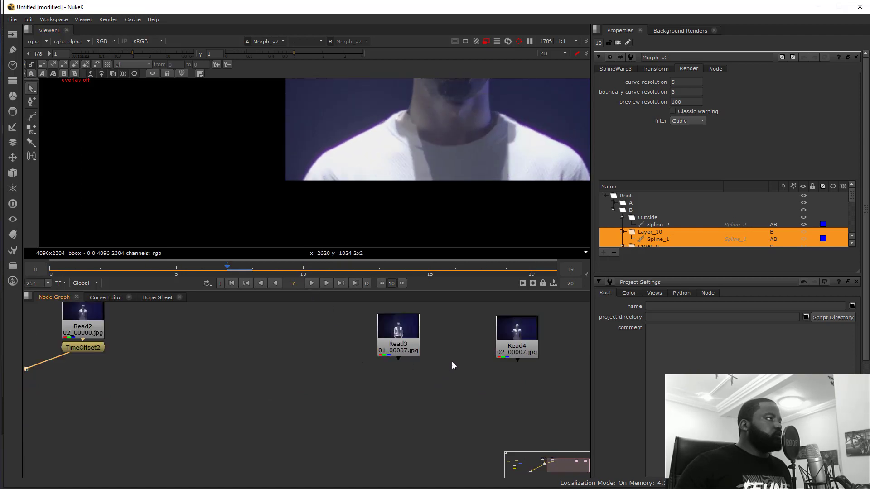
drag(517, 329, 491, 328)
click(474, 371)
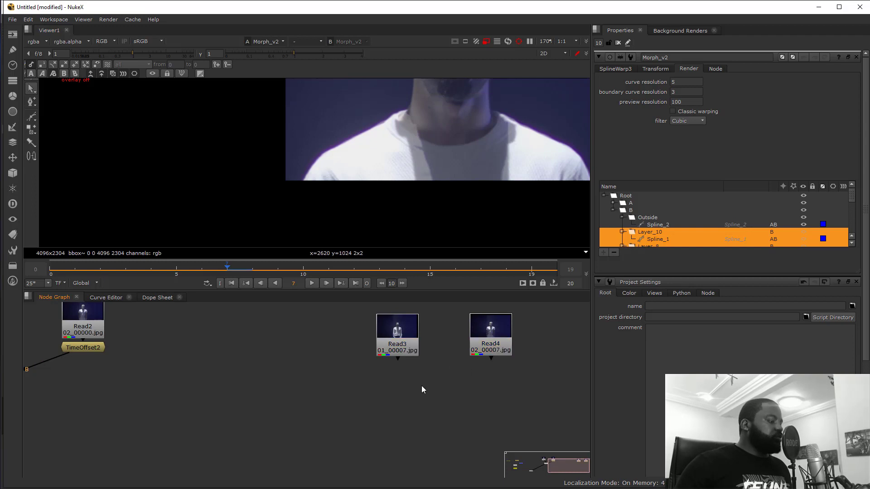
key(r)
click(394, 202)
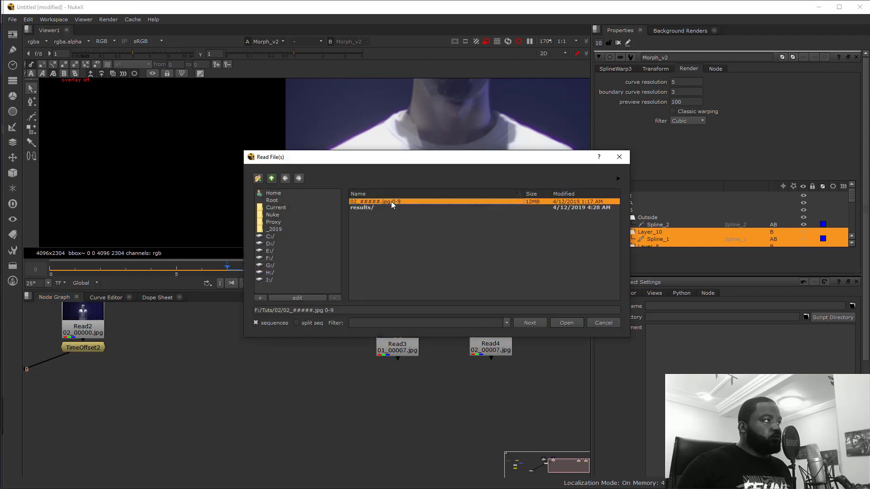
click(598, 324)
Bring Viewer1 nearer to the duplicated Read nodes, connect it to Read3 and fit the image in the viewer.
drag(178, 420, 388, 372)
drag(34, 427, 489, 413)
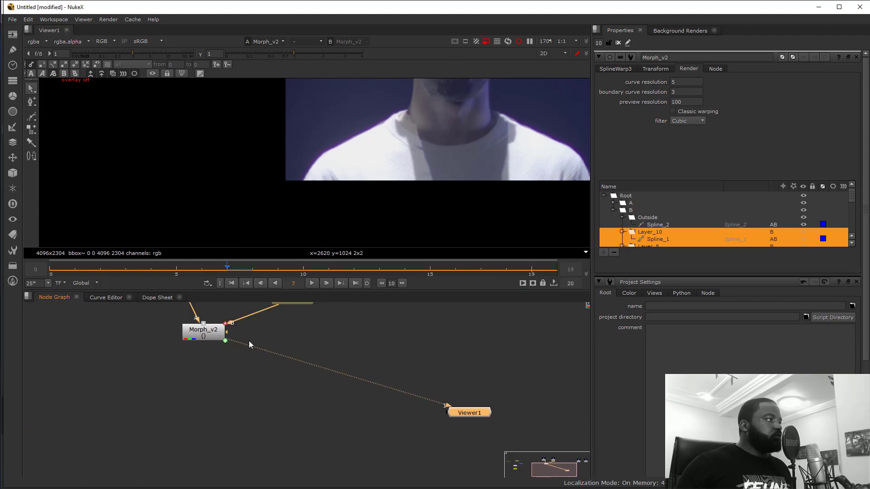
drag(367, 340, 177, 392)
drag(99, 405, 420, 351)
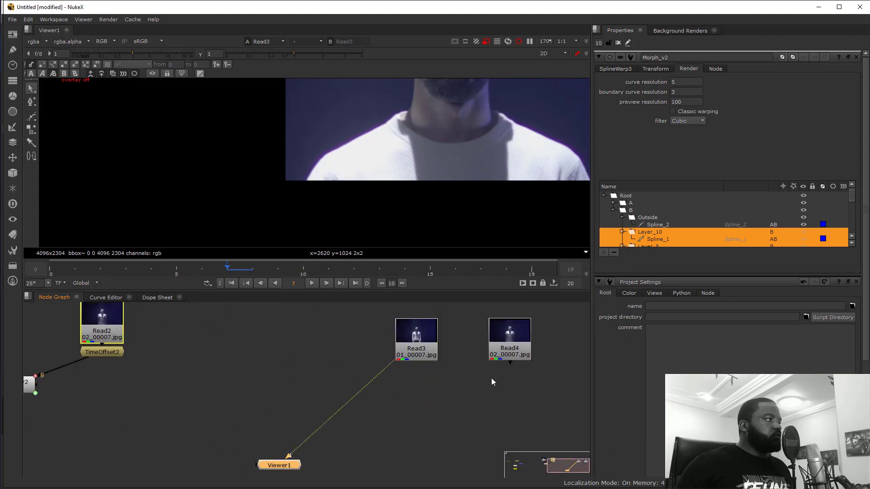
drag(491, 378, 371, 386)
key(f)
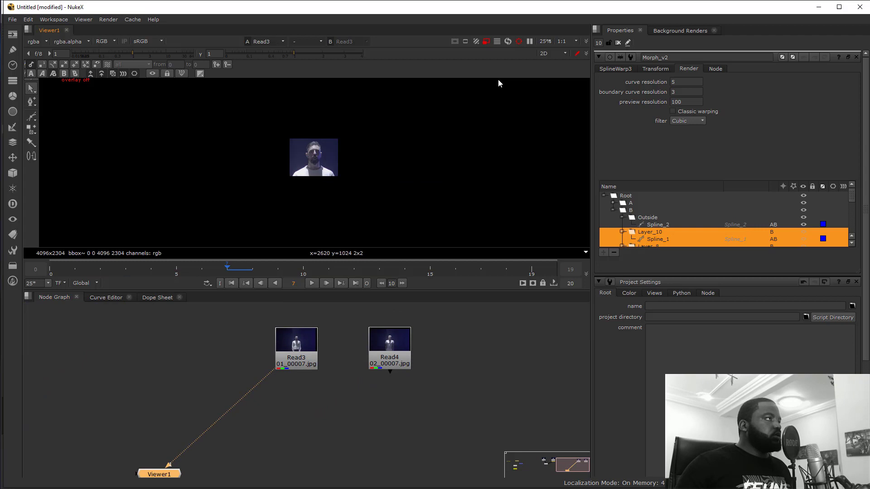
Turn off the viewer's region of interest and close all open node properties.
click(489, 41)
click(520, 42)
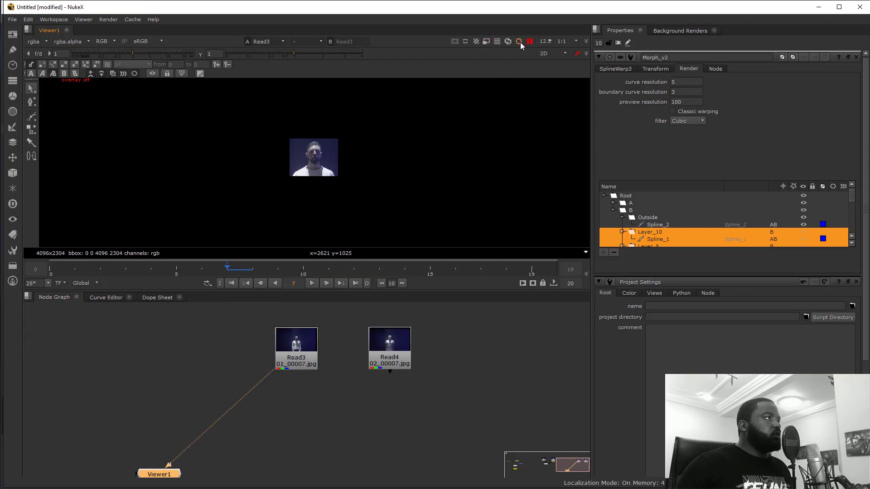
click(618, 43)
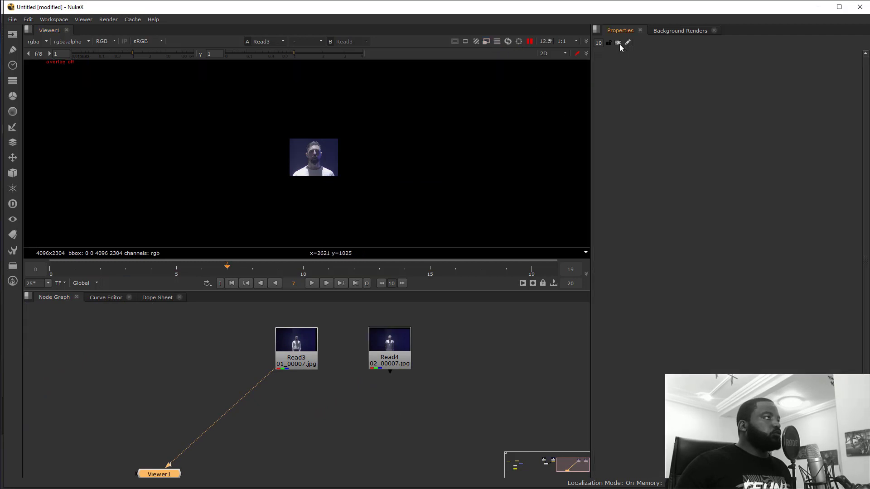
click(530, 42)
Check Read3's footage in the viewer at frame 8 and connect Viewer1 to Read4.
scroll(343, 189, up, 6)
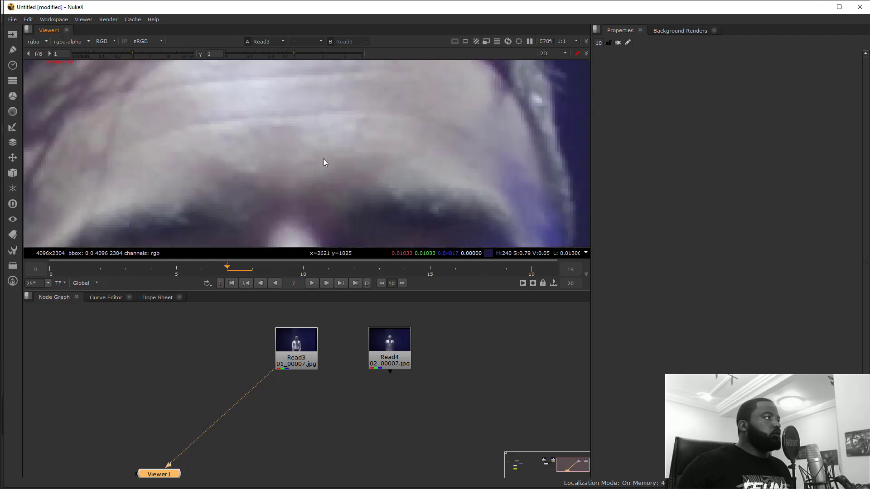
scroll(324, 163, down, 2)
drag(296, 352, 298, 348)
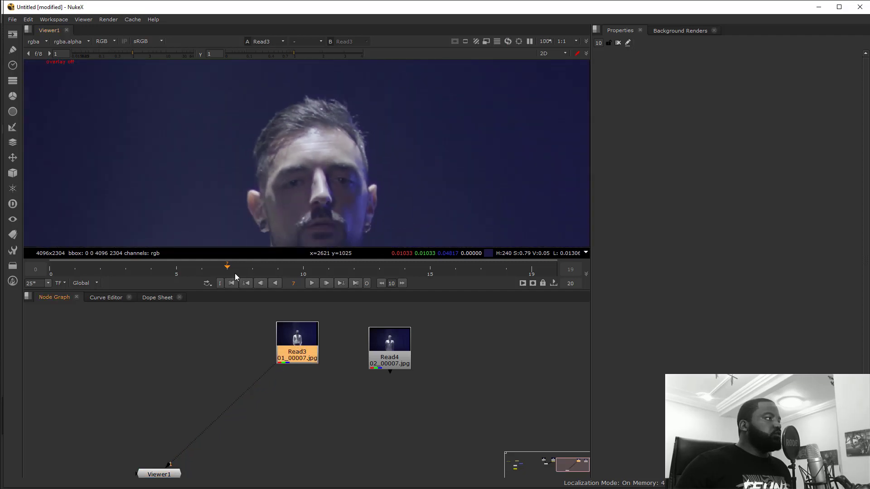
drag(235, 275, 265, 270)
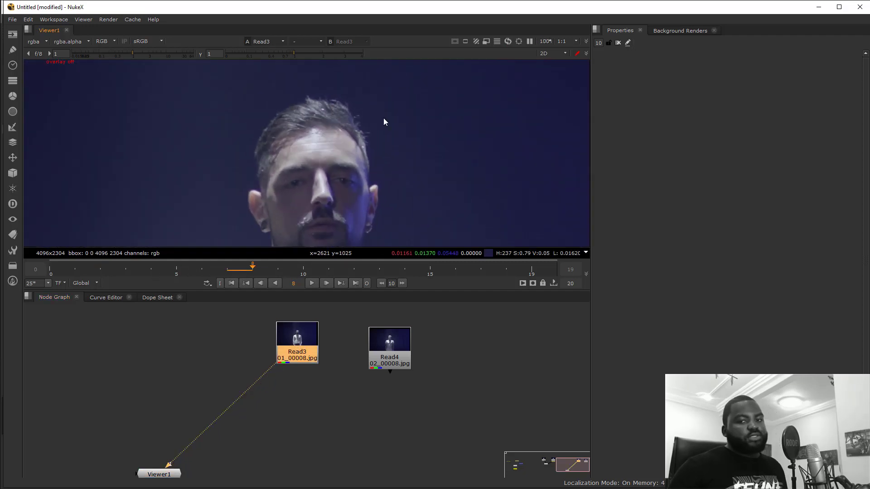
drag(274, 367, 386, 361)
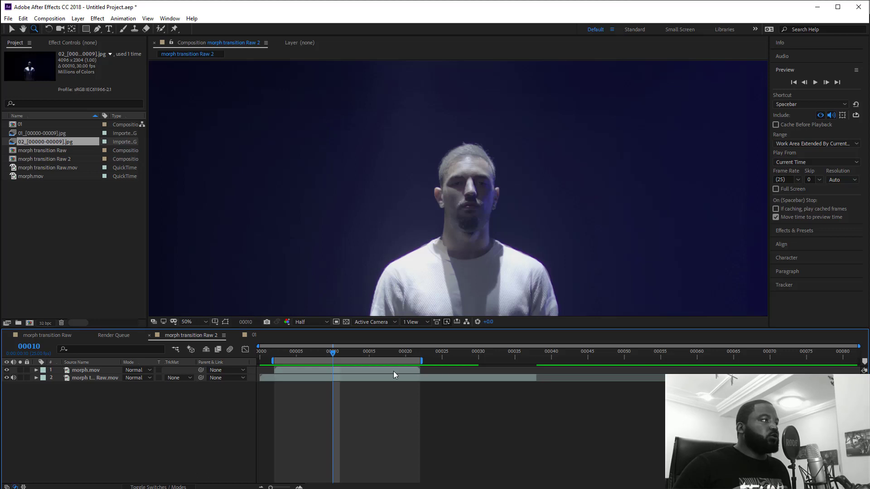
Switch to After Effects and examine how the 01 and 02 image sequences follow each other in composition 01.
click(250, 335)
click(385, 379)
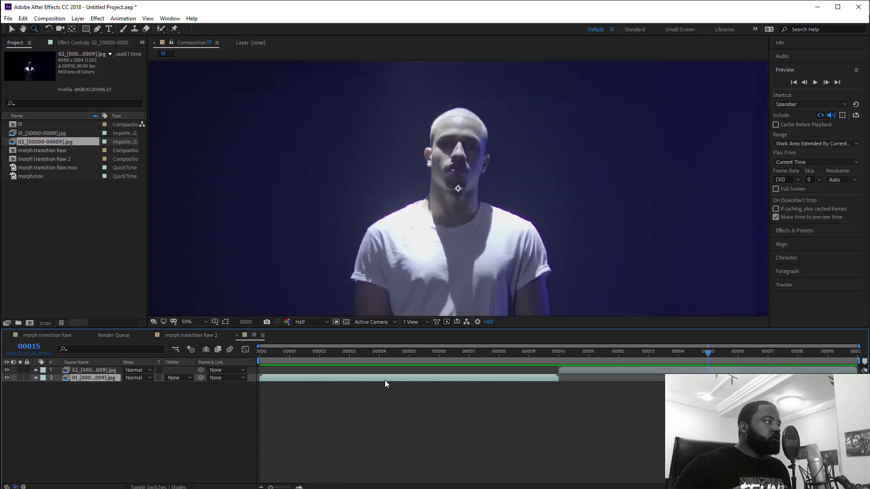
click(604, 371)
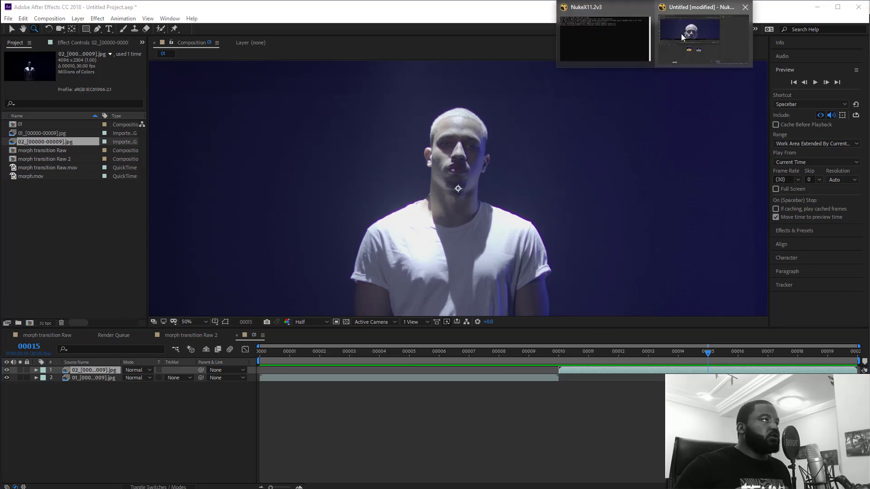
Switch to NukeX and add a TimeOffset node with a 10-frame offset beneath Read4.
click(681, 34)
click(405, 350)
key(Tab)
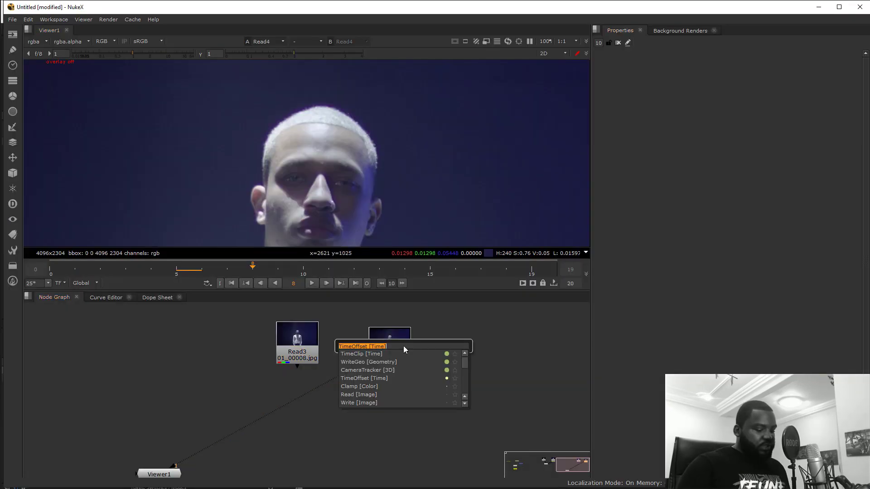
text(o)
click(345, 362)
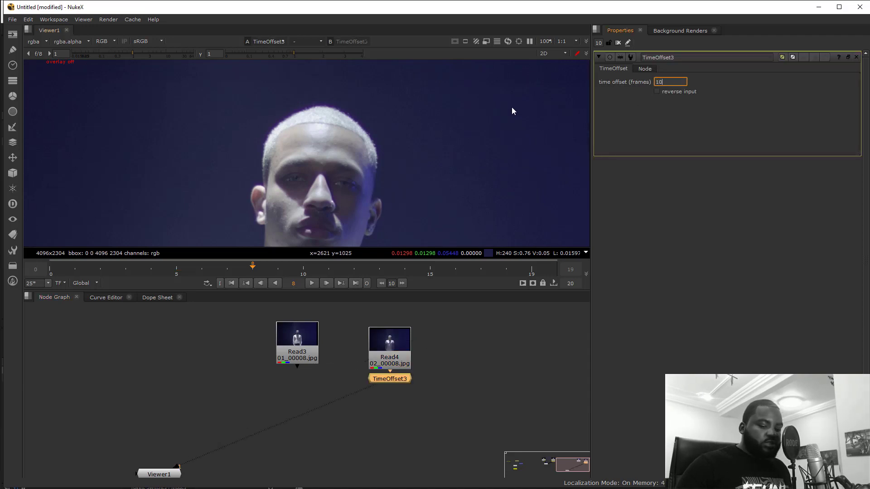
text(10)
key(Return)
Scrub the timeline to frame 17 to check Read4's offset and line Read3 up with Read4.
click(176, 269)
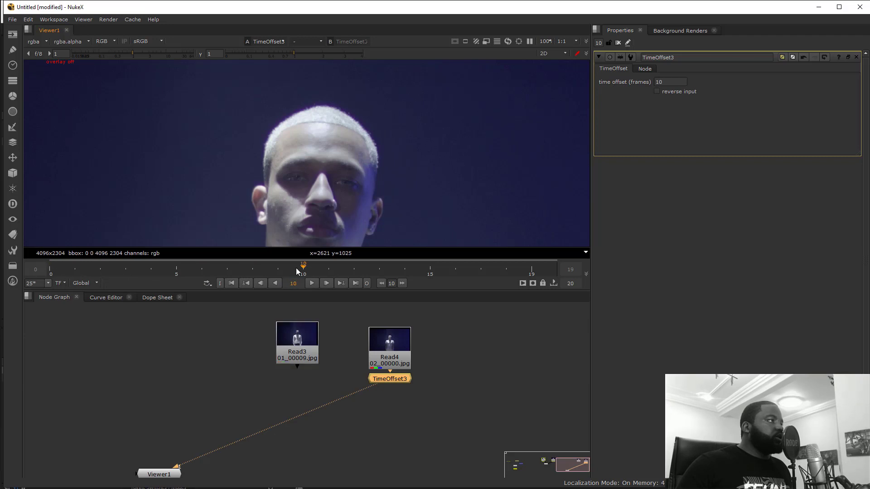
drag(297, 272, 481, 279)
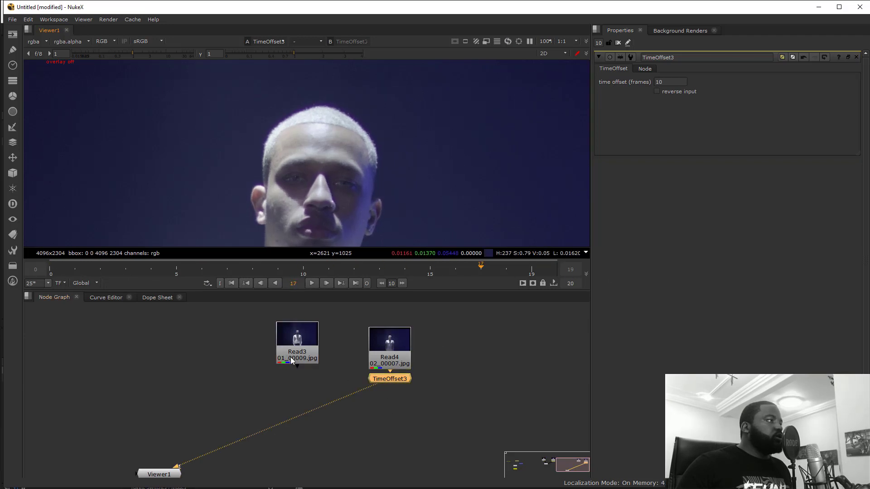
drag(290, 357, 291, 364)
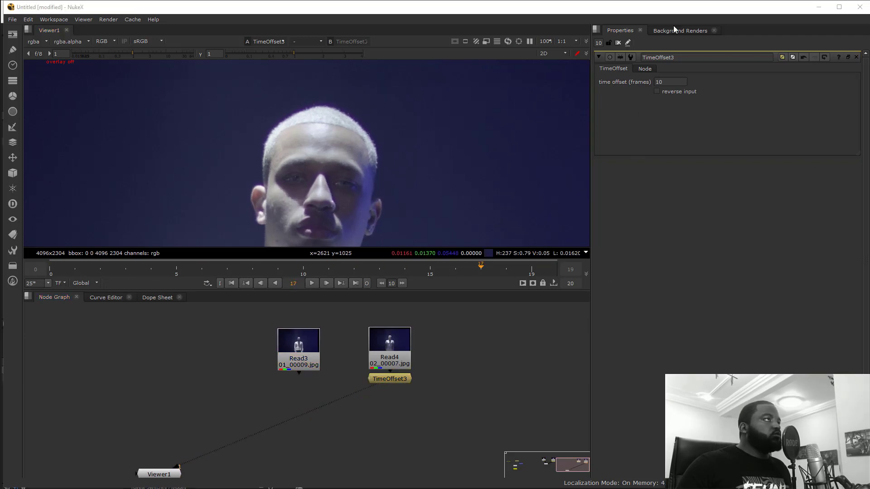
Switch to Mocha Pro and copy the Outside layer's shape data to the clipboard again.
click(607, 31)
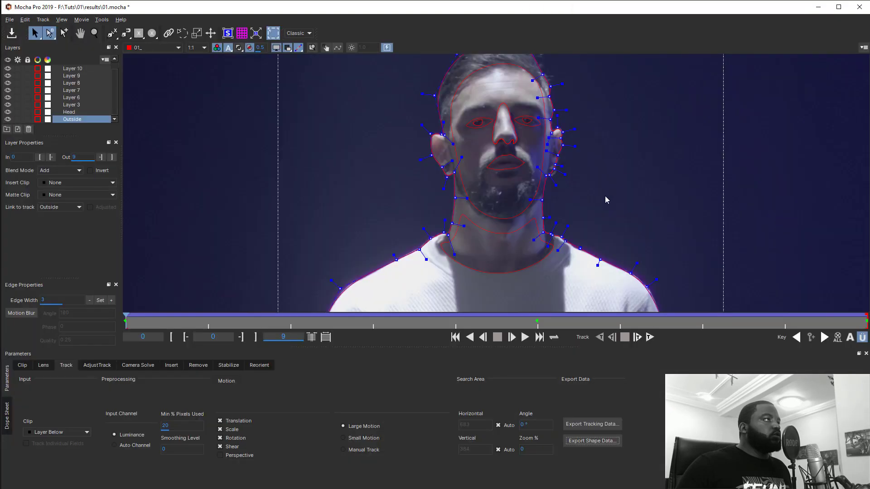
click(592, 441)
click(426, 264)
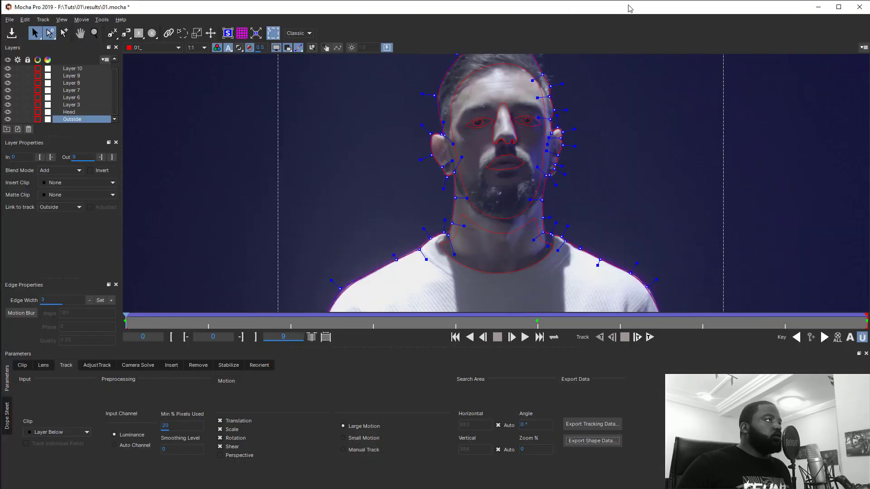
Switch to NukeX, paste the Outside shape data as a node below the Read nodes and rename it Morph_v3.
click(677, 1)
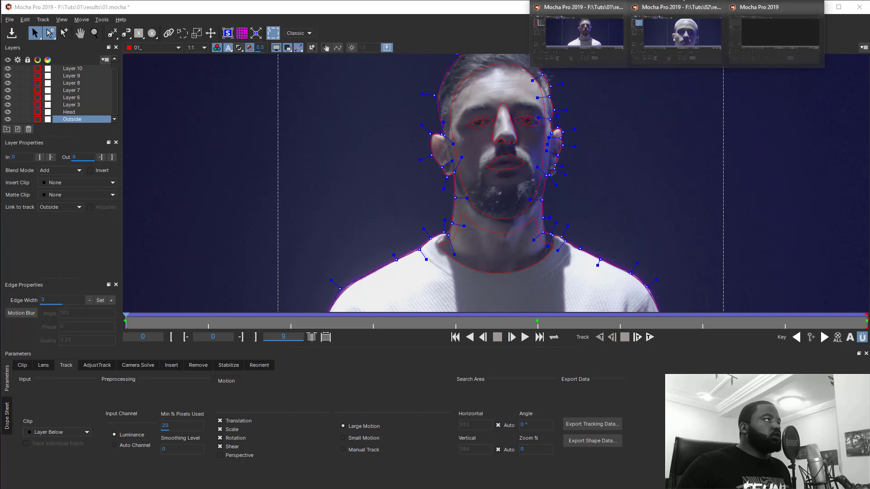
click(700, 36)
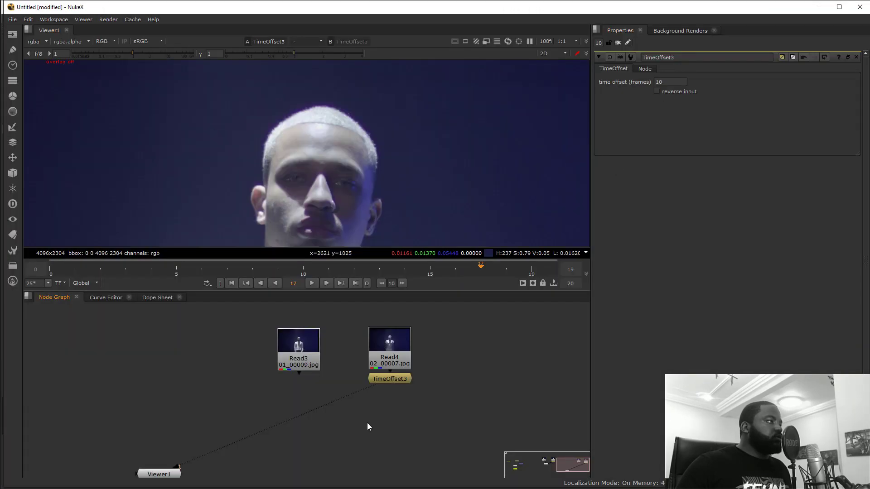
key(ctrl+v)
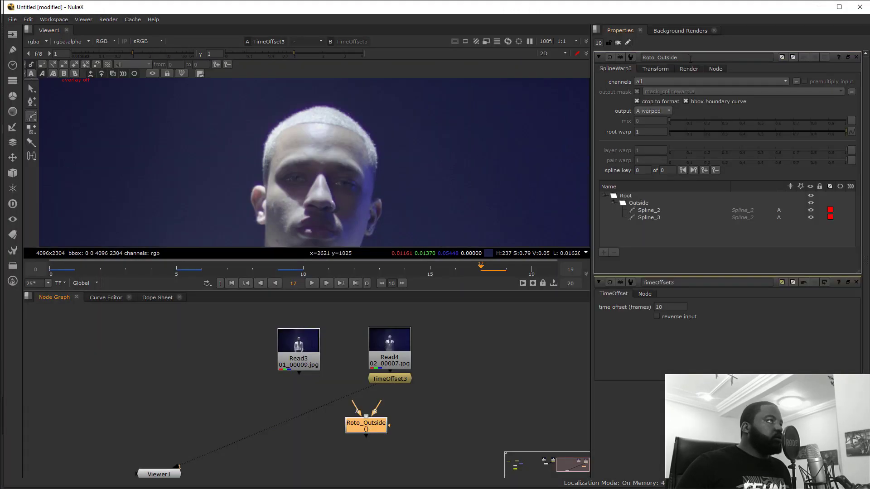
double_click(691, 58)
text(Morph)
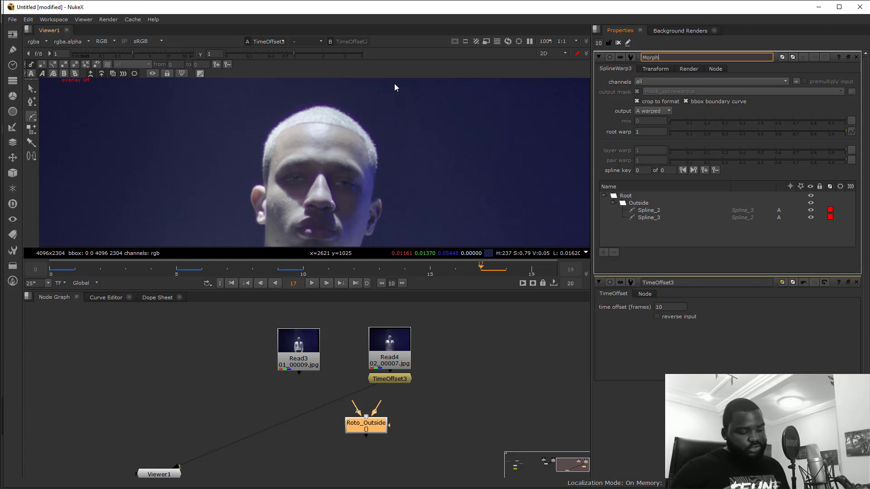
text(_v3)
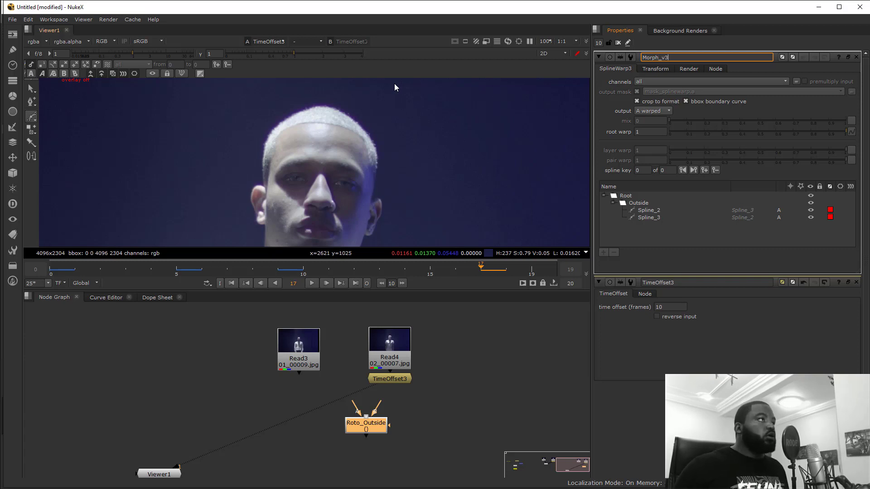
click(399, 436)
drag(369, 432, 355, 428)
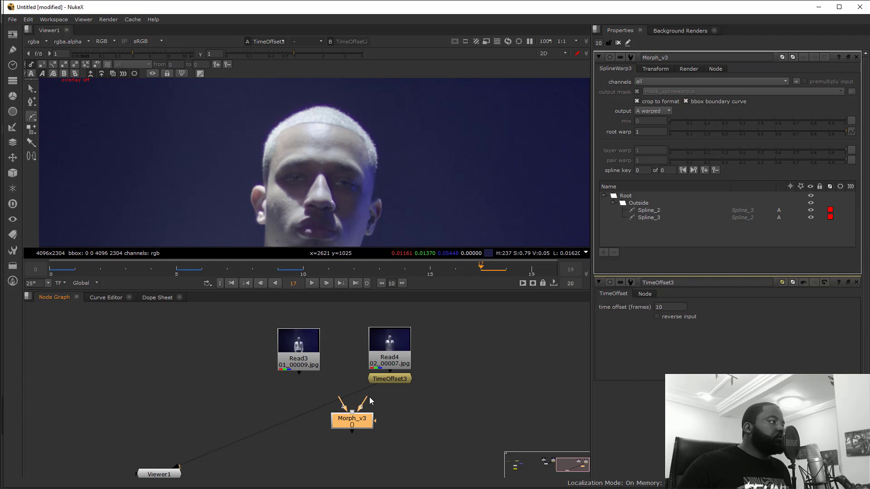
Connect Morph_v3's A input to Read3 and B input to TimeOffset3, and view its output in Viewer1.
drag(370, 398, 401, 378)
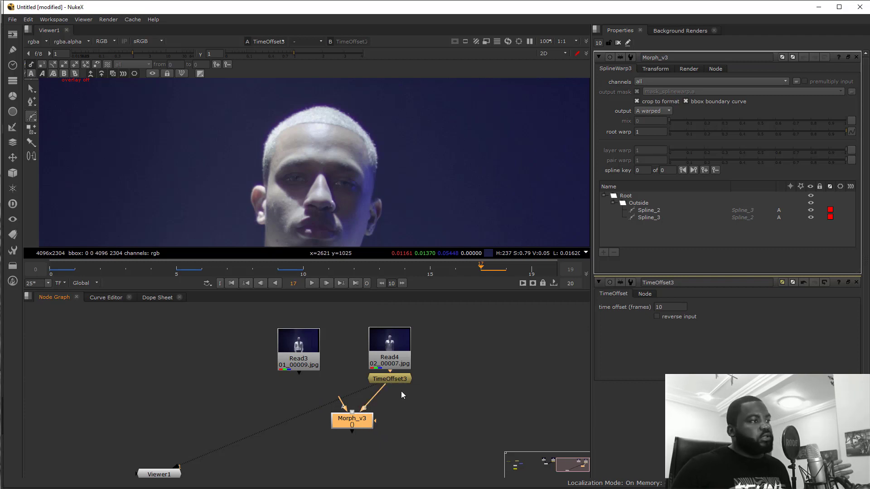
drag(339, 397, 308, 375)
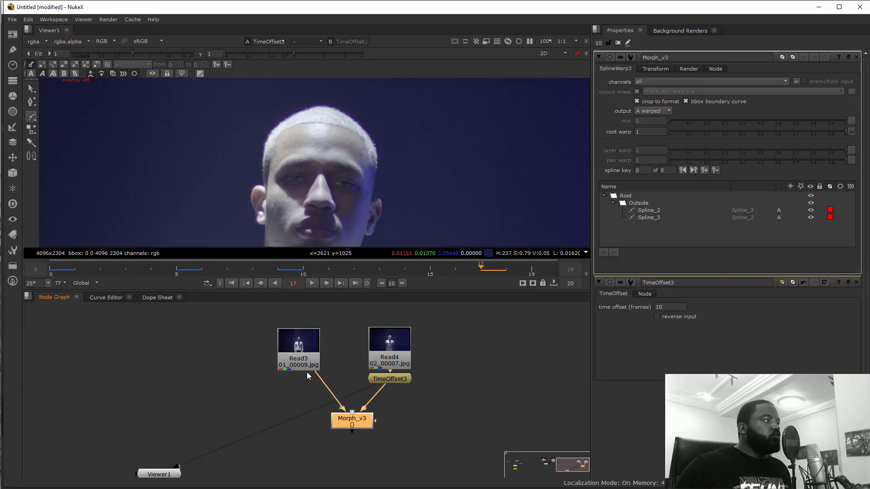
key(1)
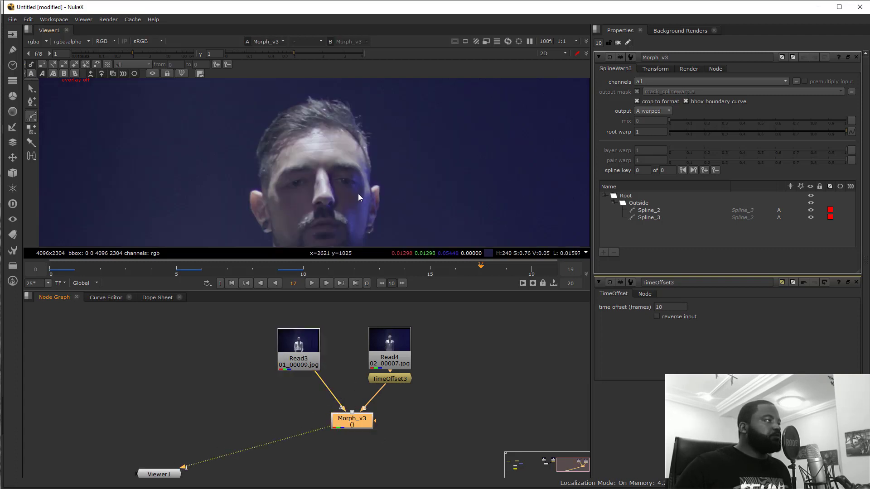
scroll(382, 176, down, 3)
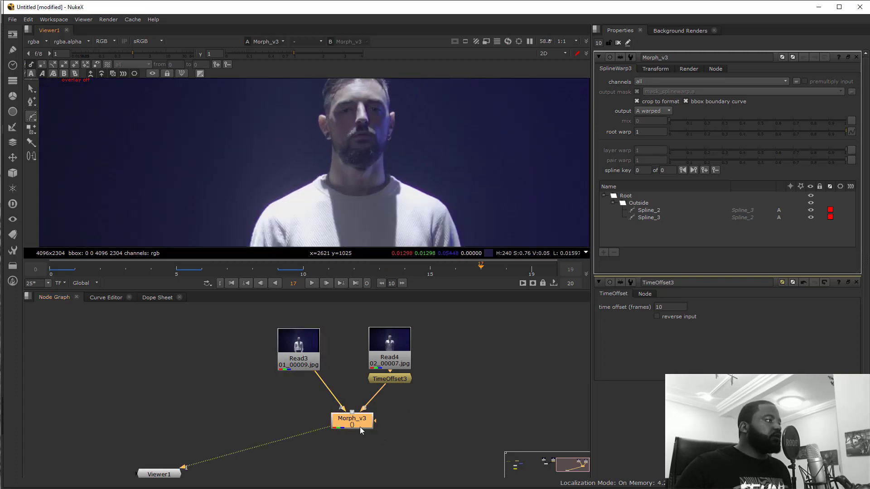
drag(360, 427, 346, 424)
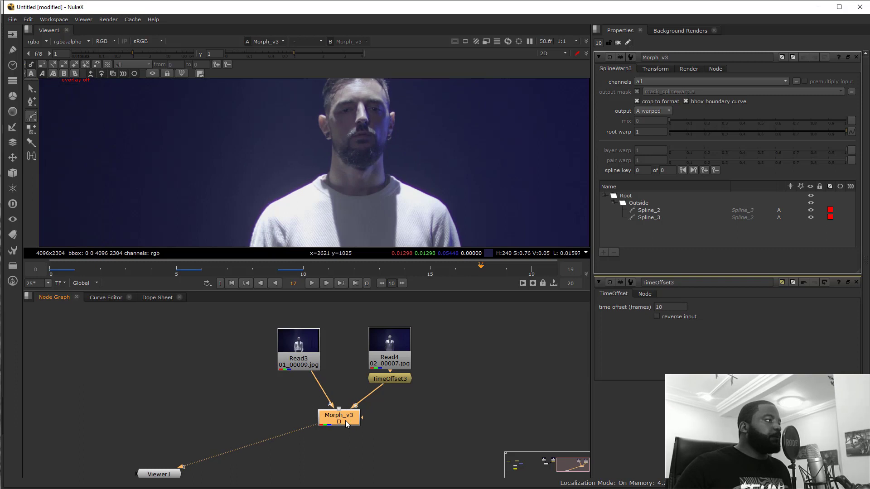
Delete Spline_3 from Morph_v3's Outside layer and add a new layer under Root.
click(667, 219)
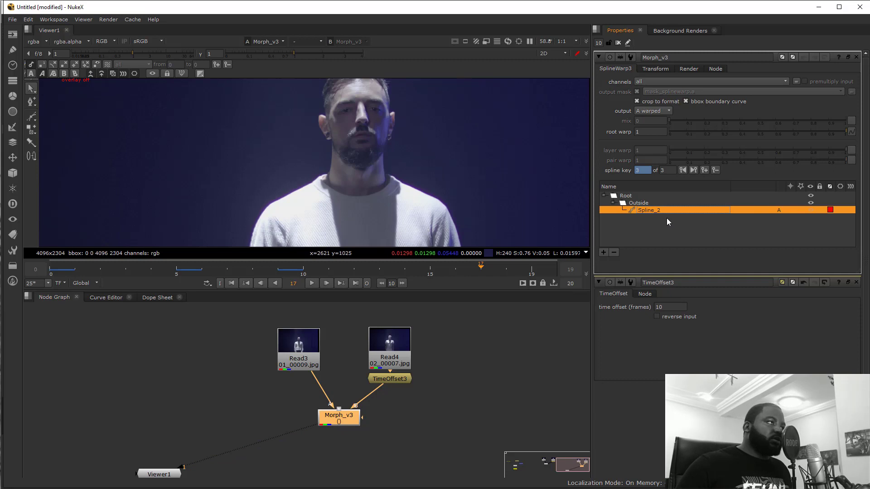
click(631, 203)
click(618, 196)
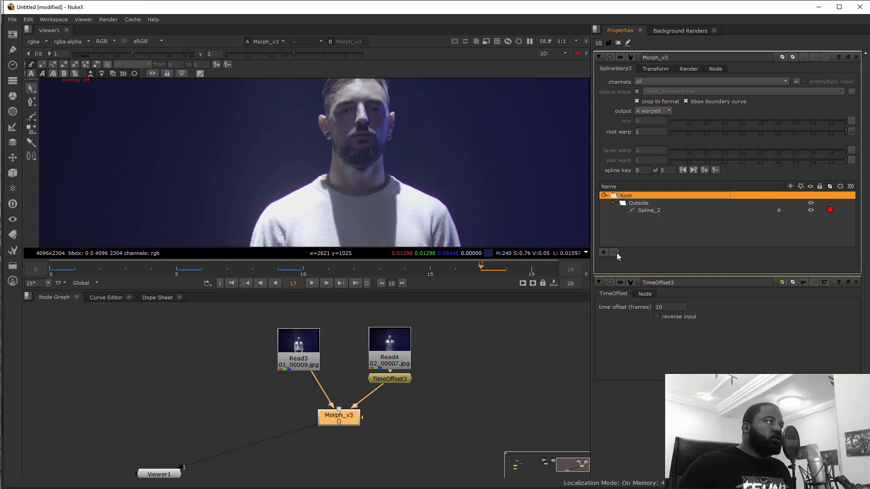
click(603, 253)
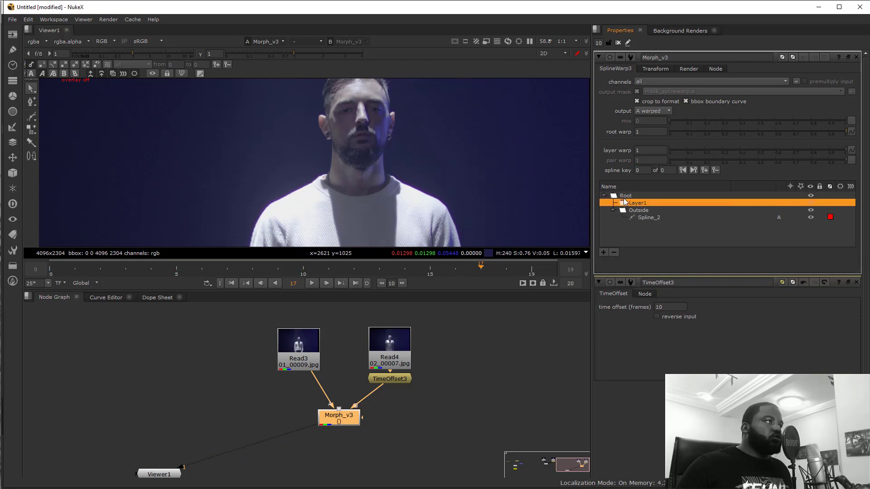
Add a second layer under Root in Morph_v3 and rename the two new layers A and B.
click(603, 252)
double_click(639, 203)
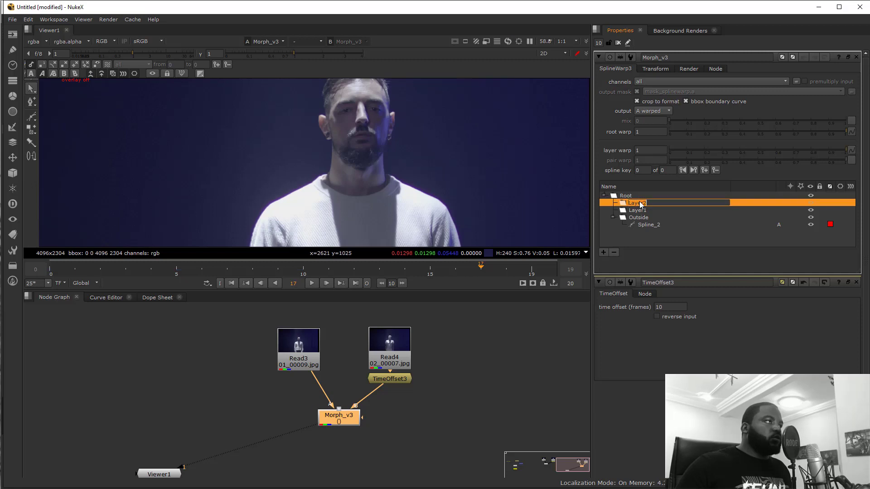
text(A)
key(Return)
double_click(648, 211)
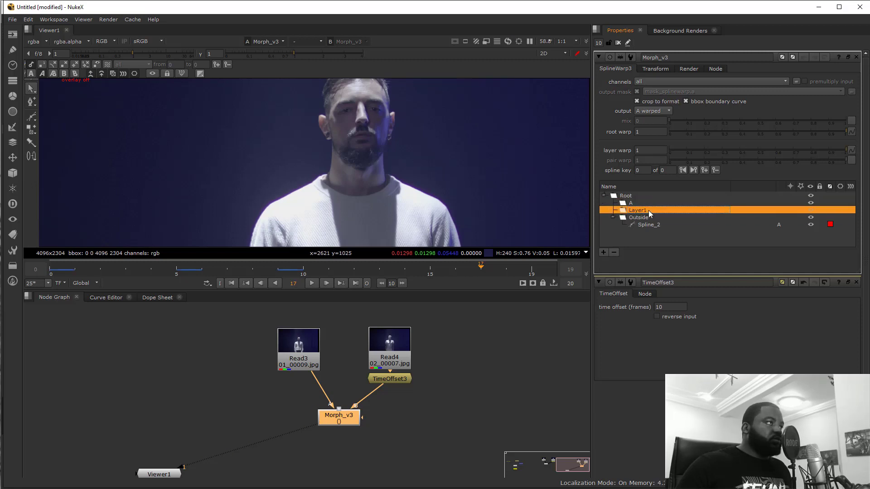
text(B)
key(Return)
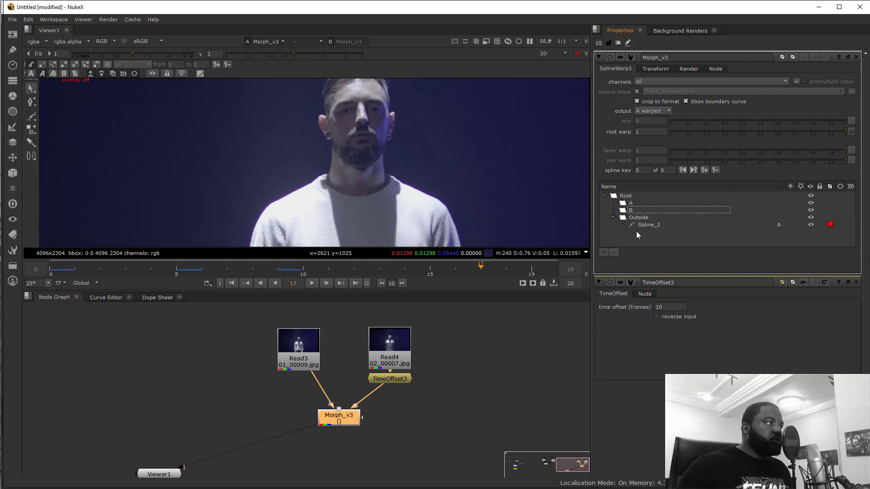
Move the Outside layer with its spline into layer A and collapse layer A.
click(642, 219)
drag(641, 222, 657, 205)
click(613, 203)
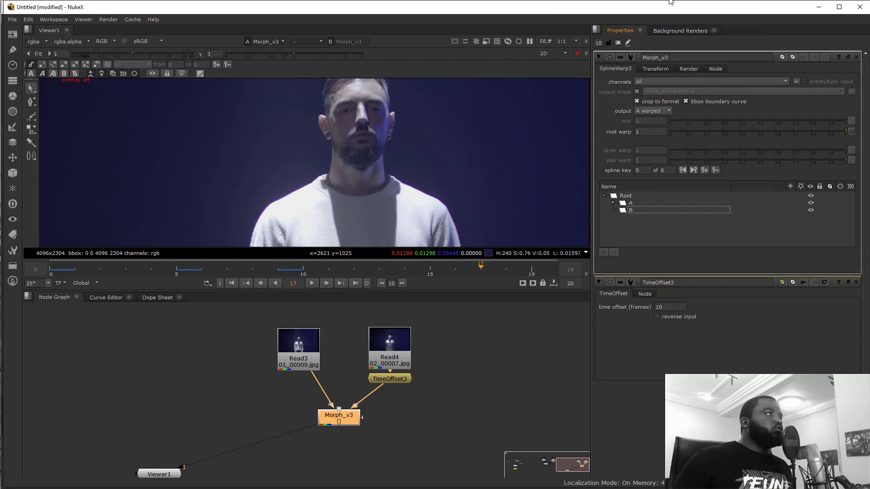
Switch to the Mocha Pro window with the 02.mocha project and select the Outside layer.
mouse_move(671, 2)
click(680, 27)
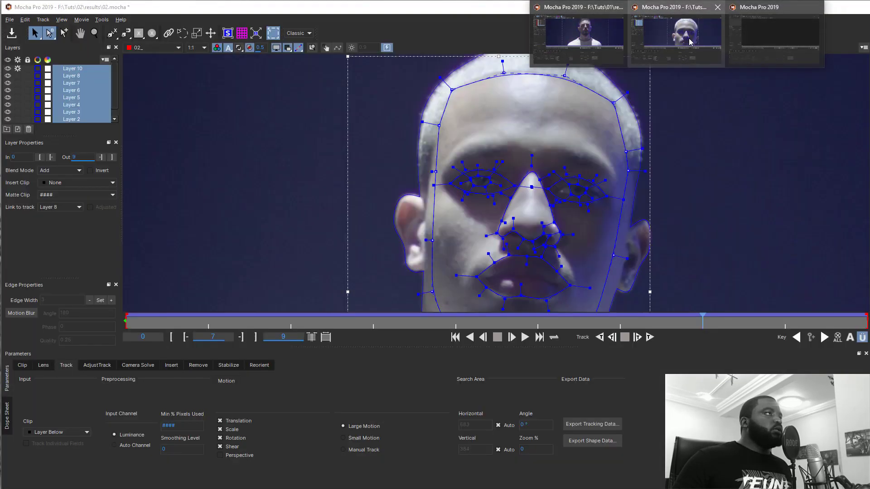
click(660, 167)
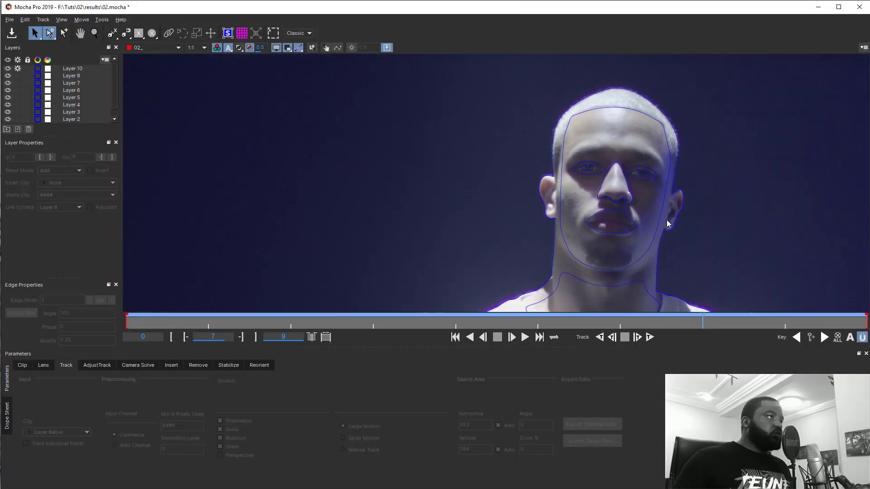
click(676, 210)
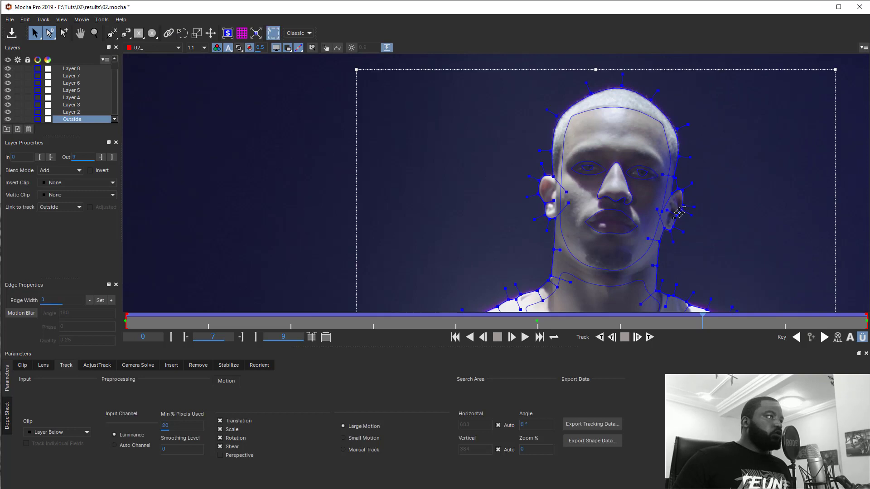
shift+click(78, 92)
click(38, 98)
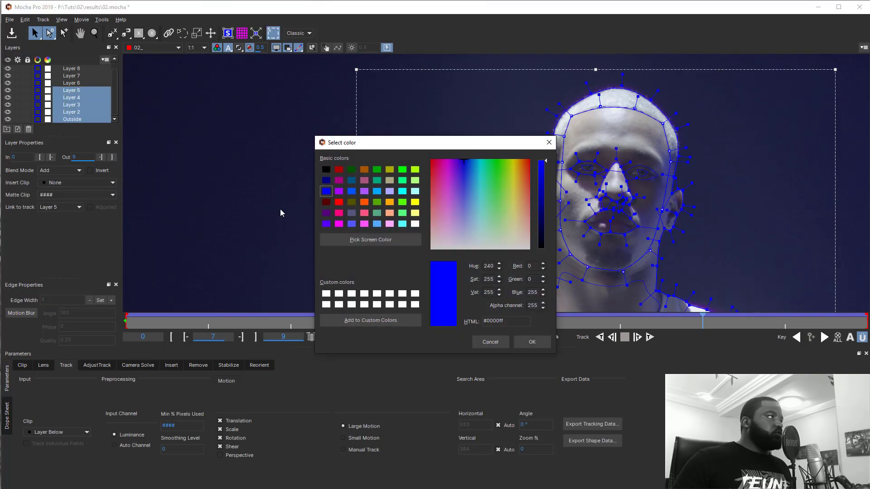
click(484, 341)
click(746, 214)
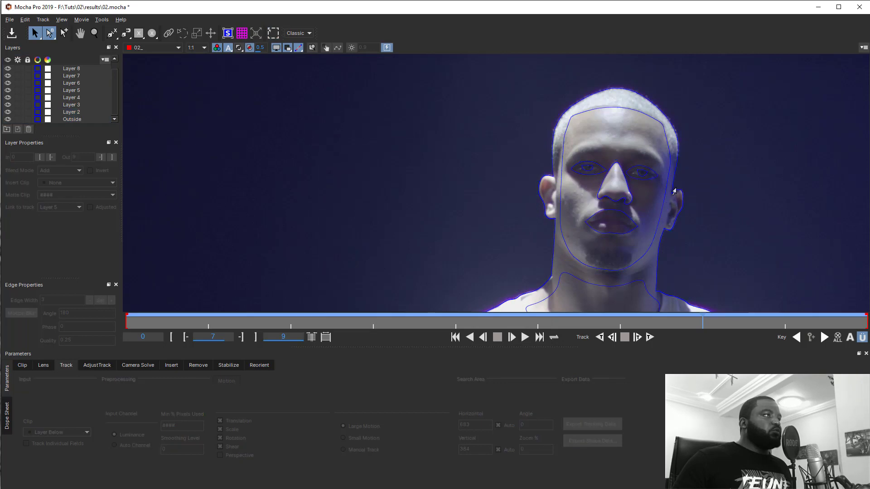
Copy the Outside layer's shape data to the clipboard in Nuke SplineWarp format.
click(673, 189)
click(591, 440)
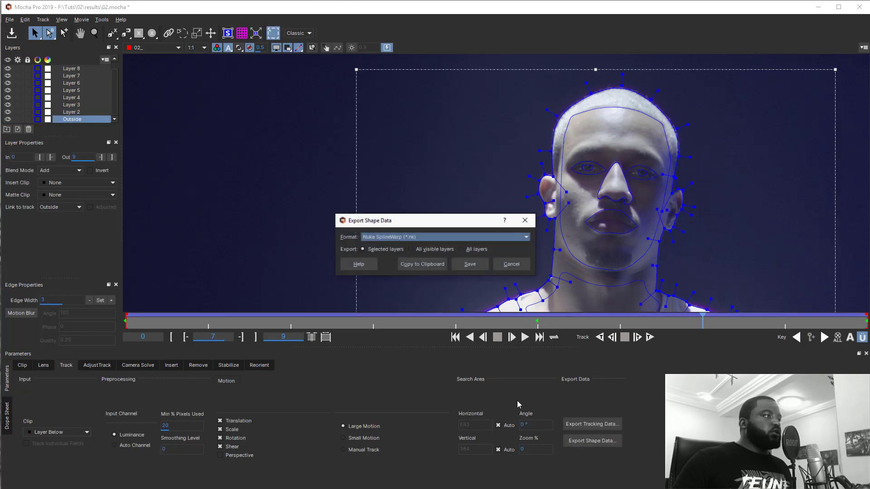
click(422, 264)
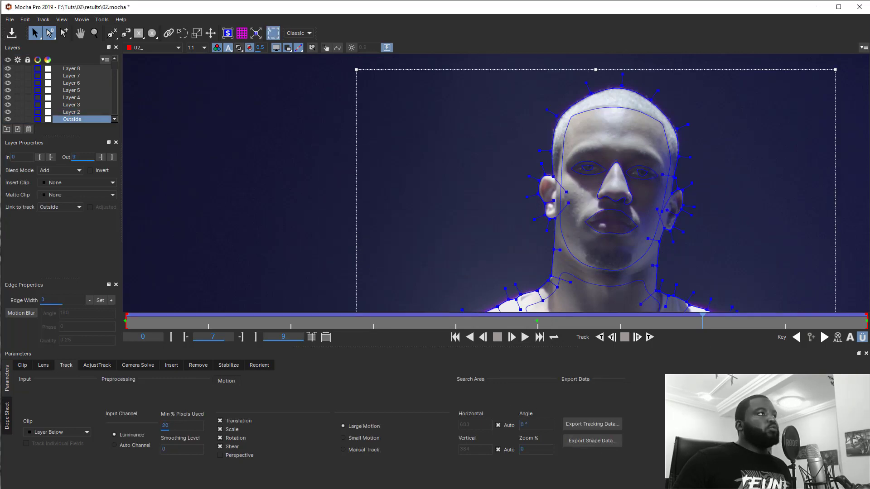
Switch to NukeX, paste the shape data as a separate node beside the Read nodes, and open the Roto_Outside node's properties.
key(alt+Tab)
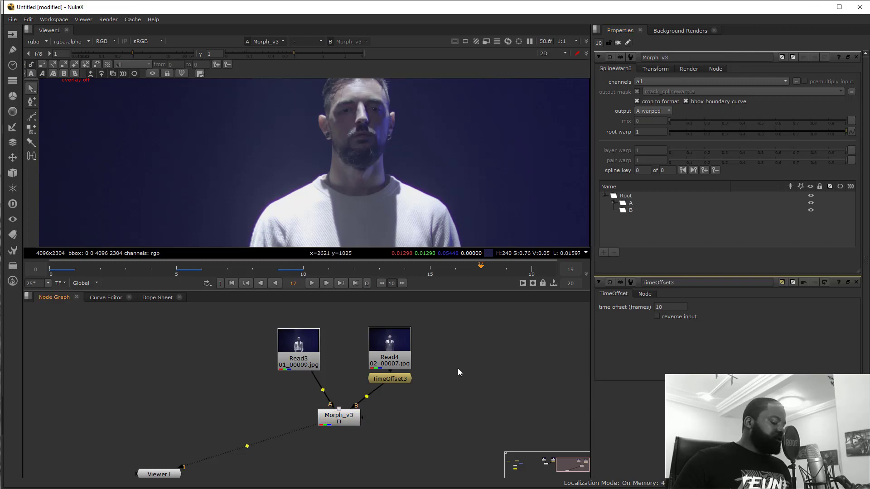
key(ctrl+v)
drag(523, 361, 500, 366)
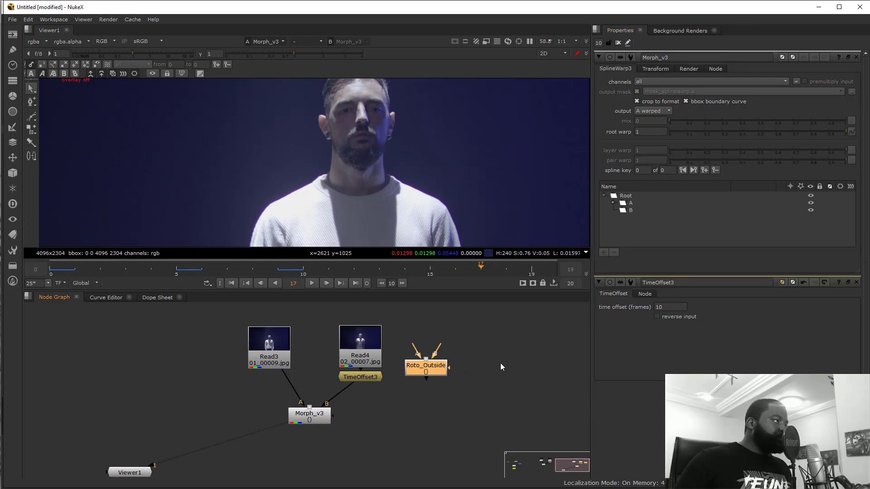
double_click(436, 366)
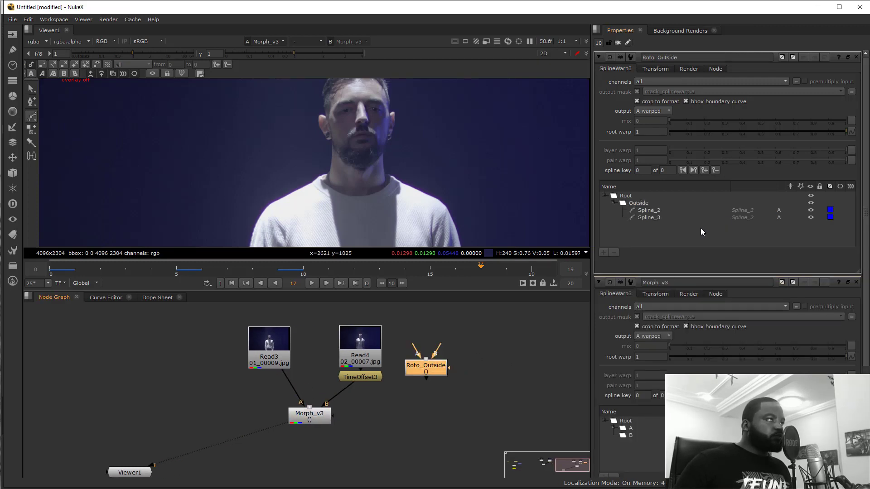
Delete Spline_3 from Roto_Outside's Outside layer and move Spline_2 to B.
click(661, 215)
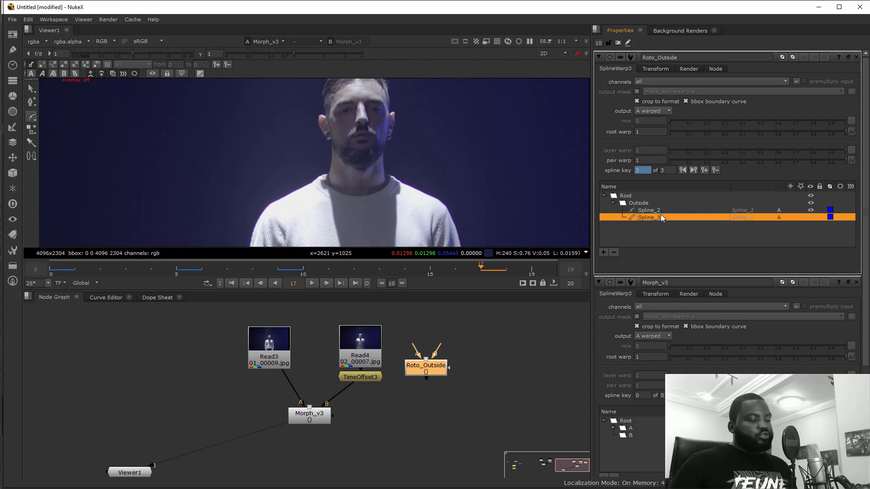
key(Delete)
right_click(664, 204)
click(640, 211)
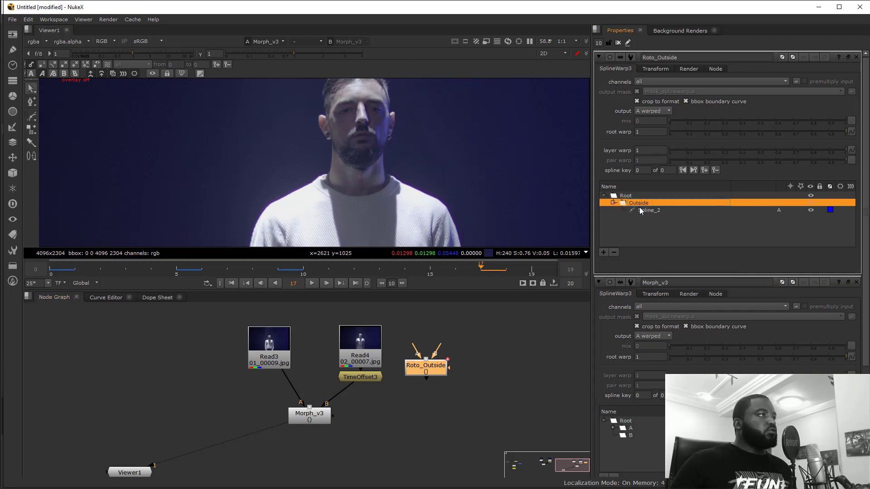
click(639, 208)
right_click(640, 208)
click(657, 303)
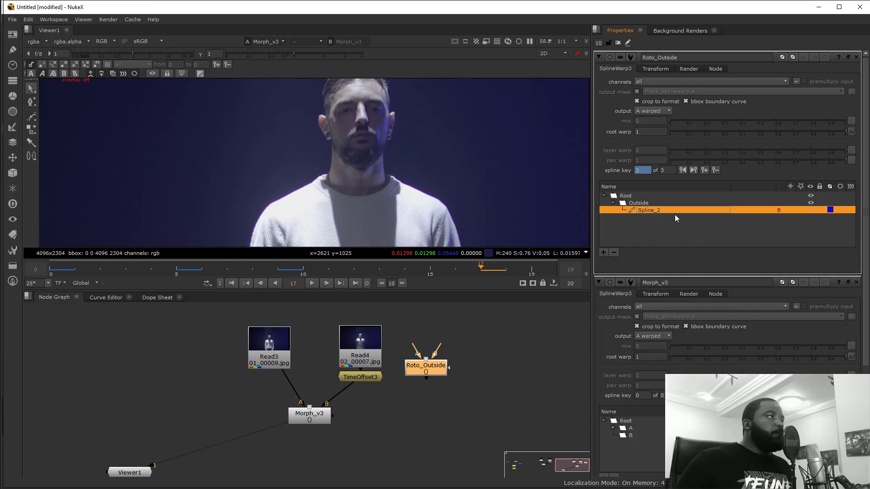
click(761, 221)
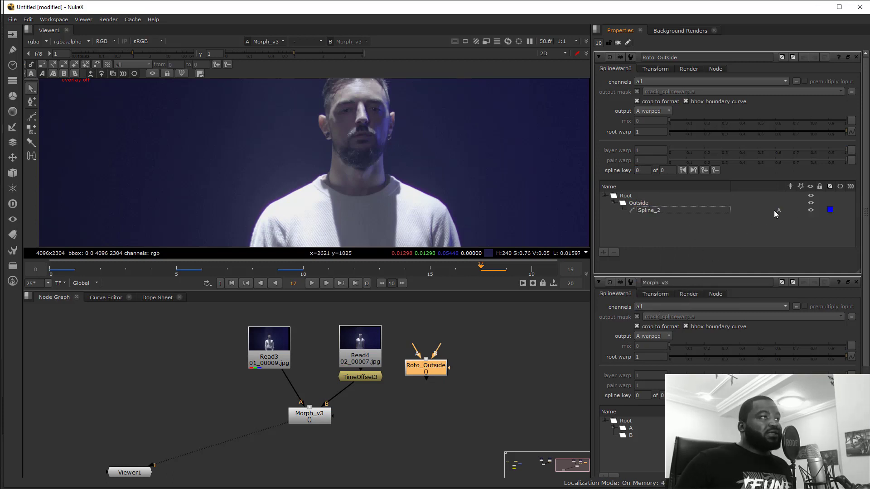
right_click(679, 210)
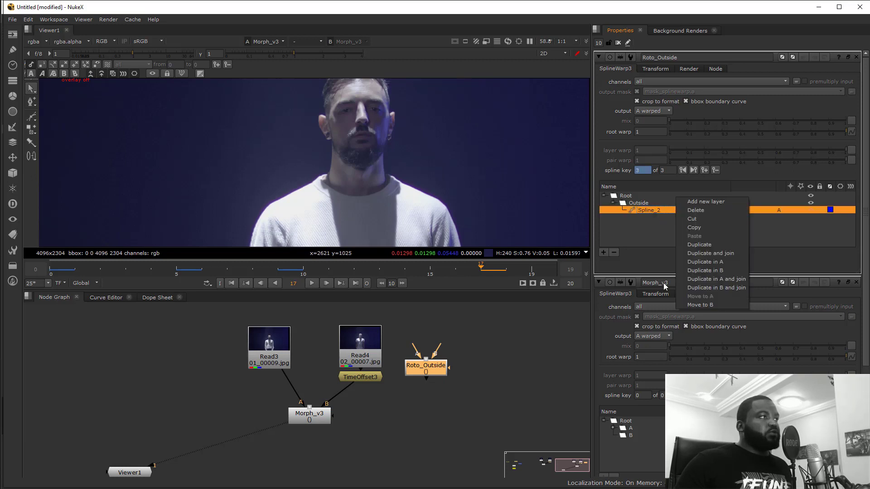
click(721, 306)
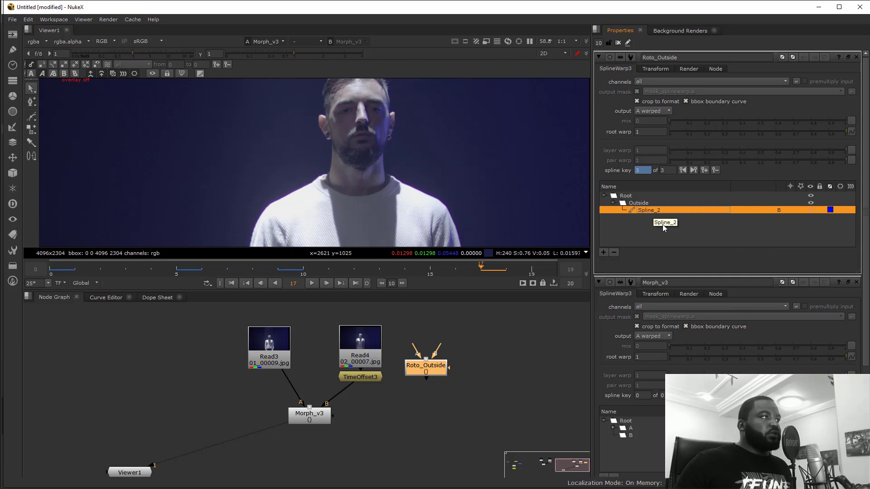
Show the Outside layer's keyframes in the Dope Sheet and close the Morph_v3 and TimeOffset3 properties.
click(643, 196)
click(644, 203)
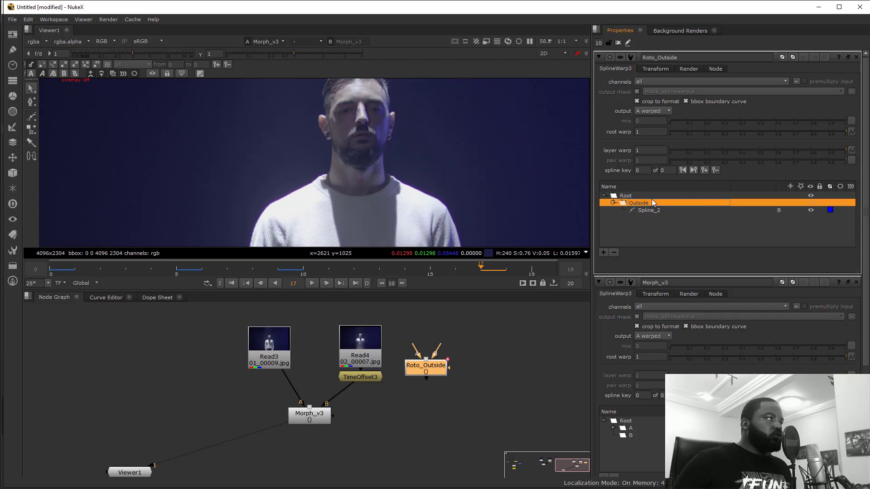
click(159, 296)
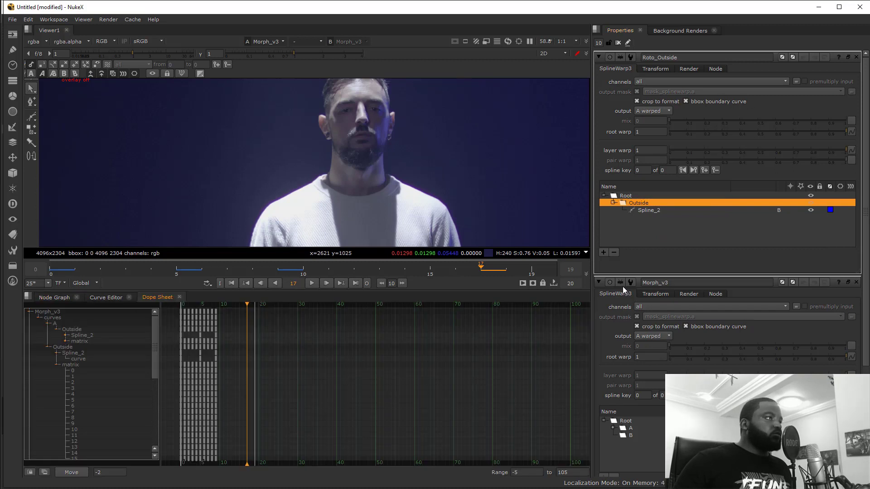
click(856, 283)
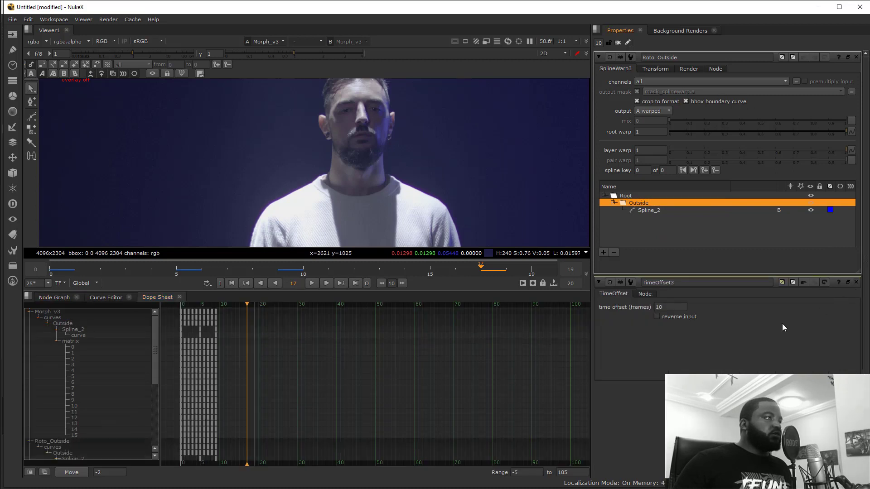
click(856, 282)
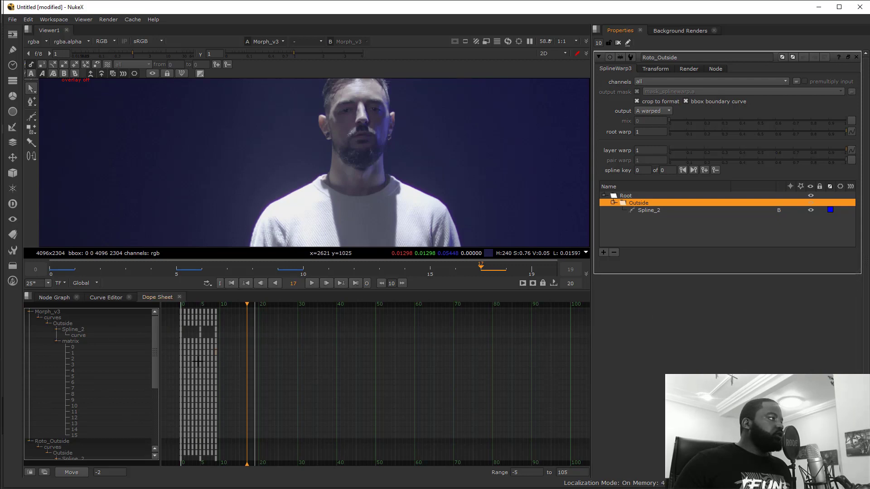
Rename Roto_Outside's Outside layer as B and select that layer's keyframes in the Dope Sheet.
double_click(646, 202)
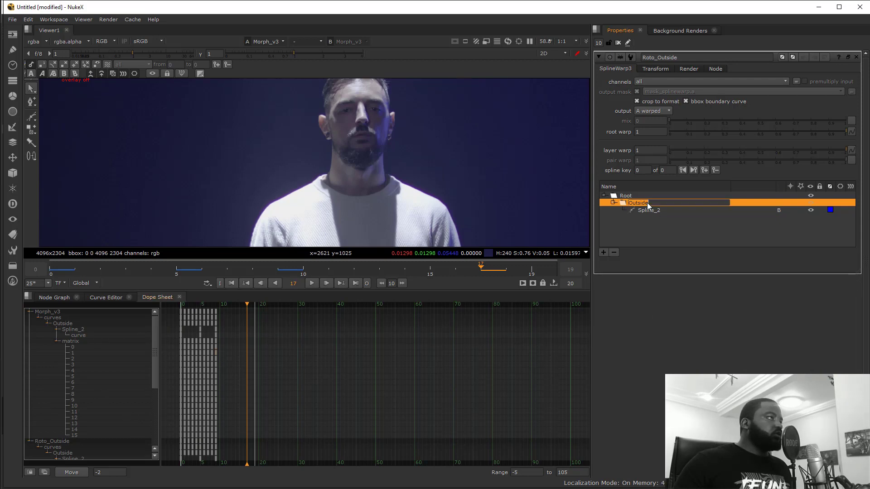
text(B)
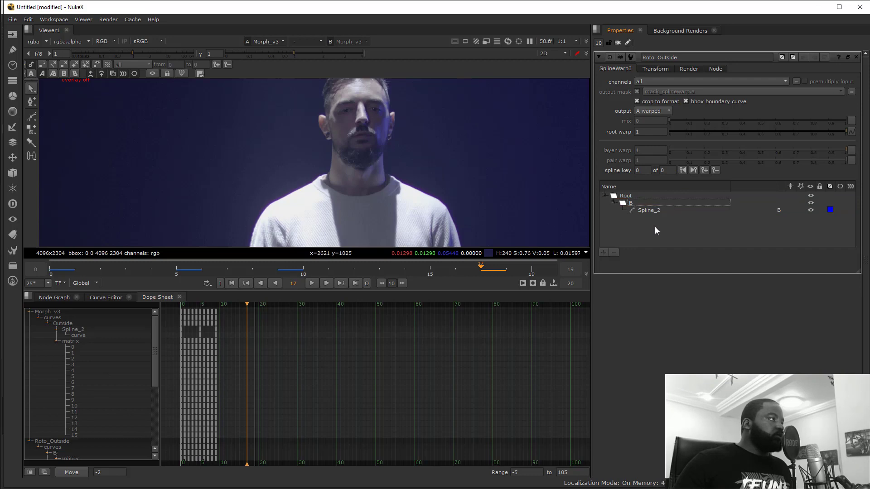
click(55, 453)
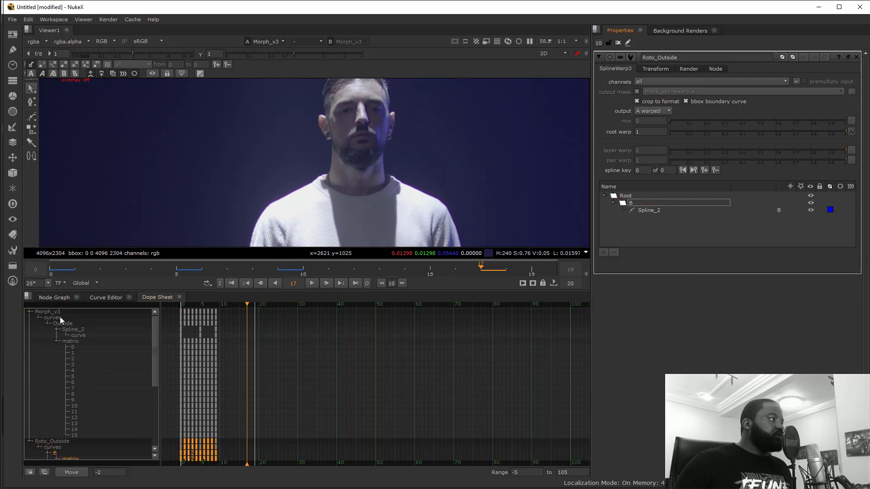
scroll(347, 336, down, 2)
scroll(324, 364, up, 3)
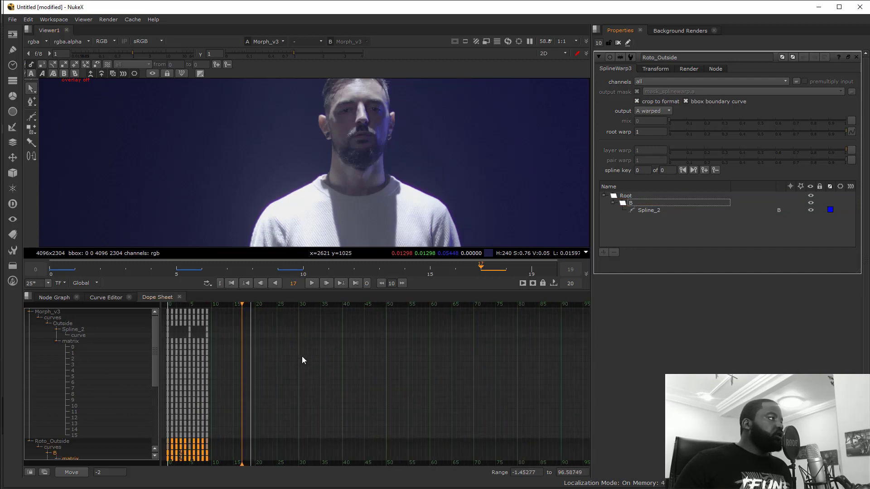
Close all node properties, reopen only Roto_Outside, and view its B layer's keyframes in the Dope Sheet.
click(618, 43)
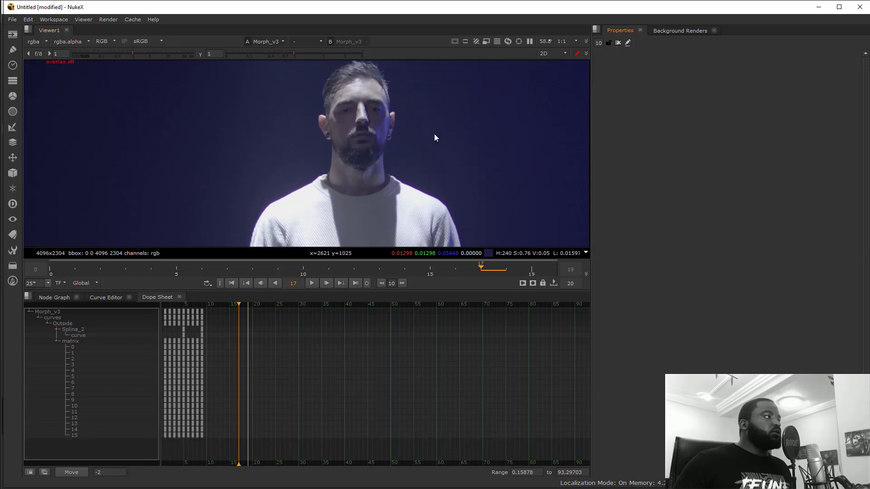
click(46, 298)
click(429, 414)
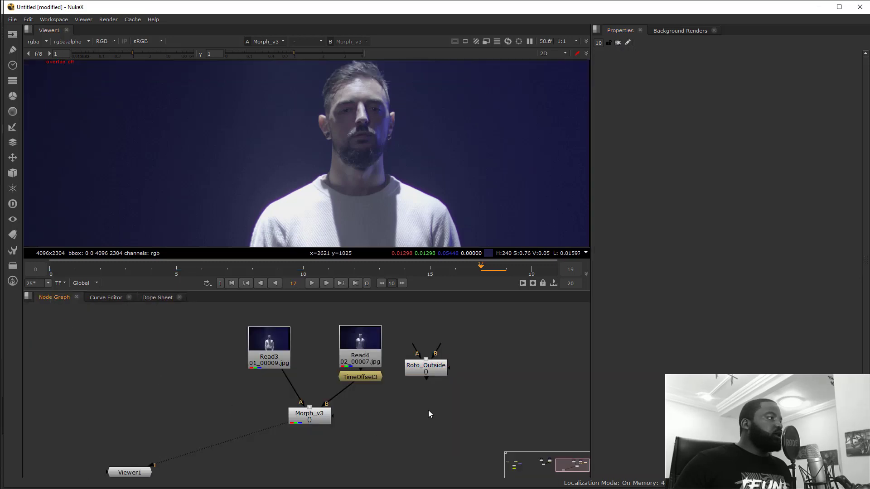
double_click(426, 368)
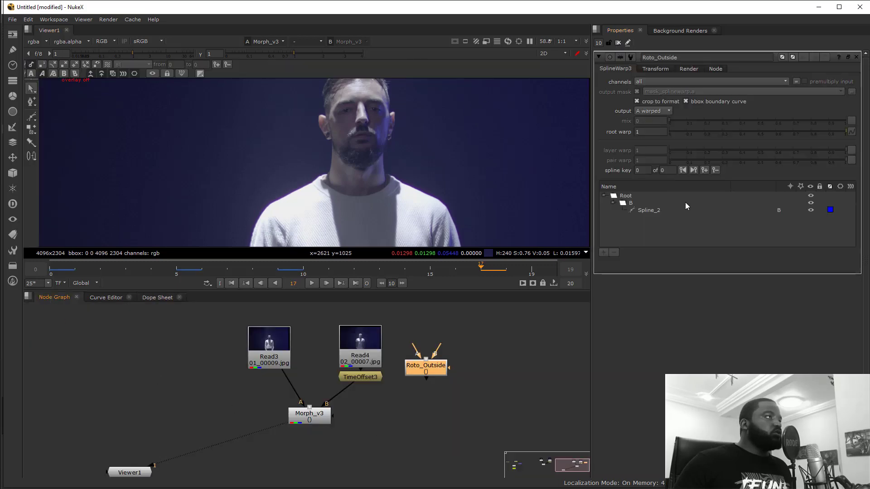
click(632, 203)
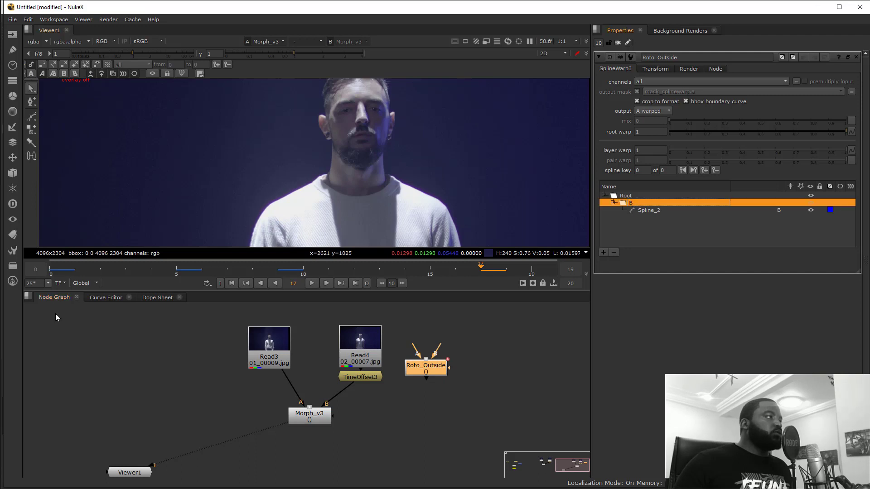
click(157, 297)
scroll(126, 373, up, 7)
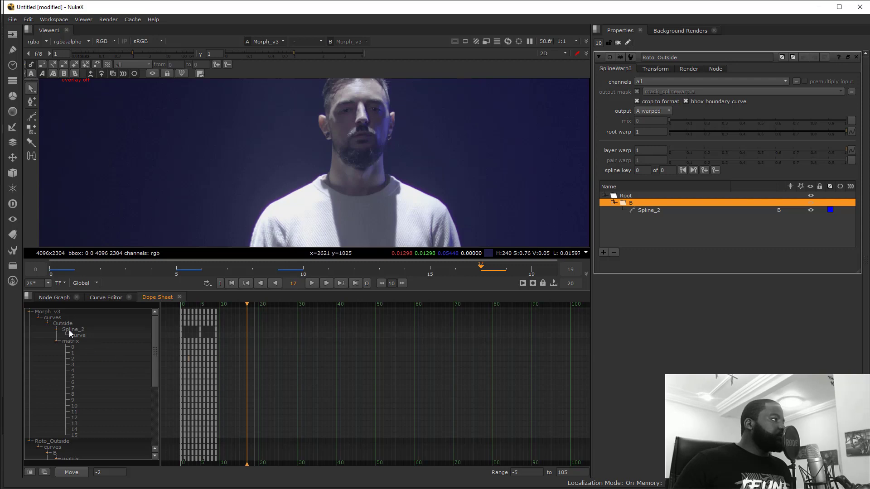
Try to rename Roto_Outside's Root layer as B.
double_click(625, 196)
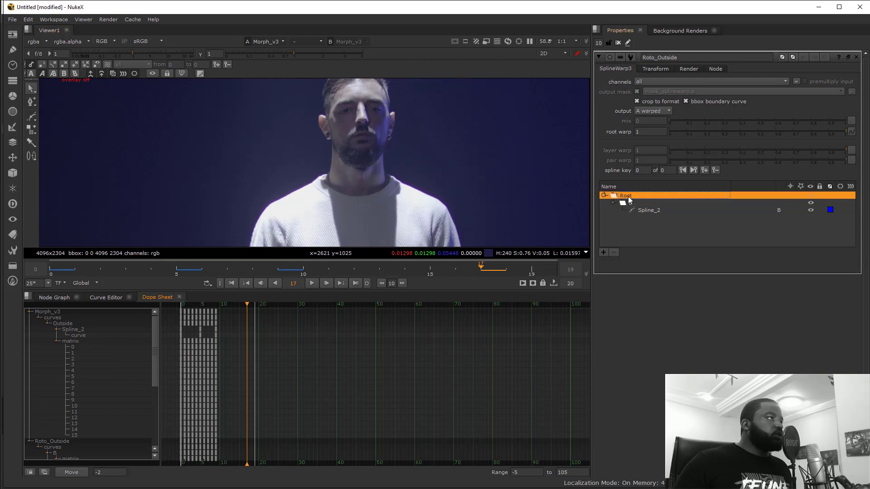
text(B)
key(Return)
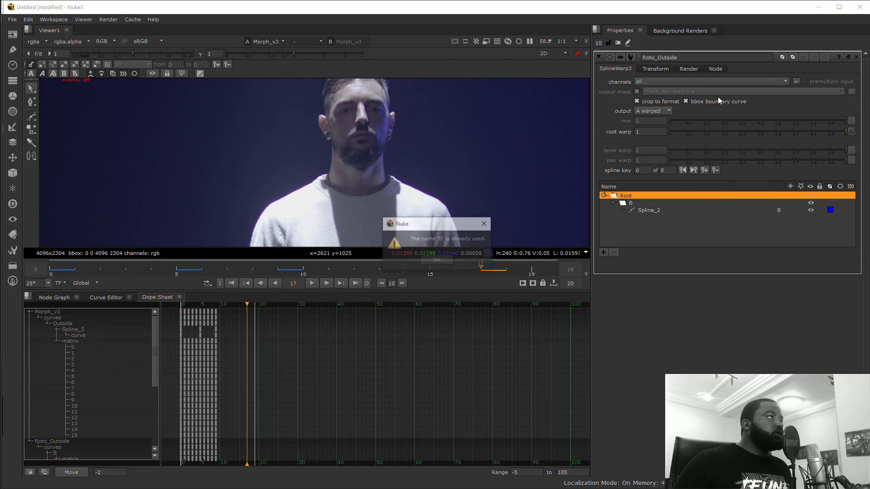
Rename Roto_Outside's Root layer as BB and rename the node itself as B.
click(438, 259)
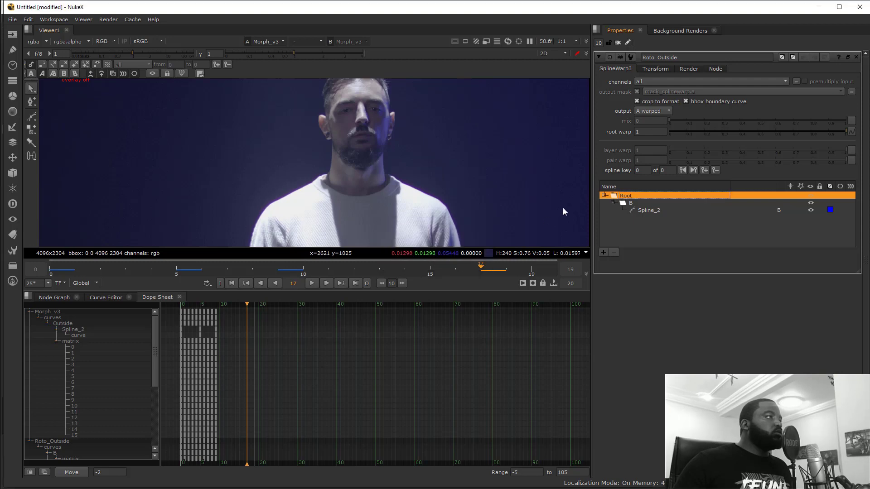
double_click(632, 194)
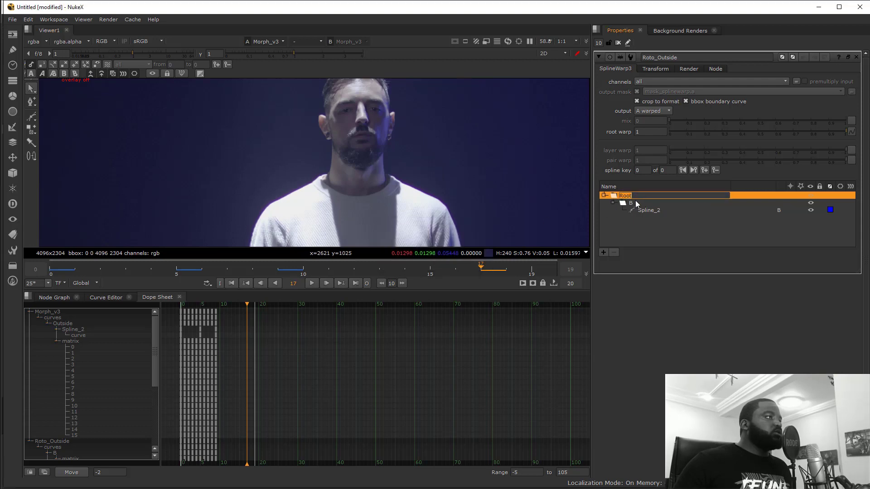
text(BB)
click(648, 218)
double_click(659, 58)
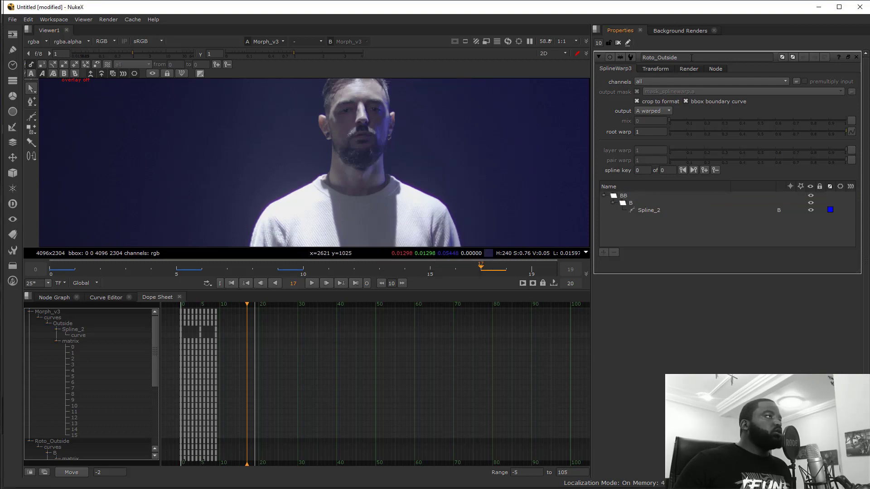
text(B)
click(674, 239)
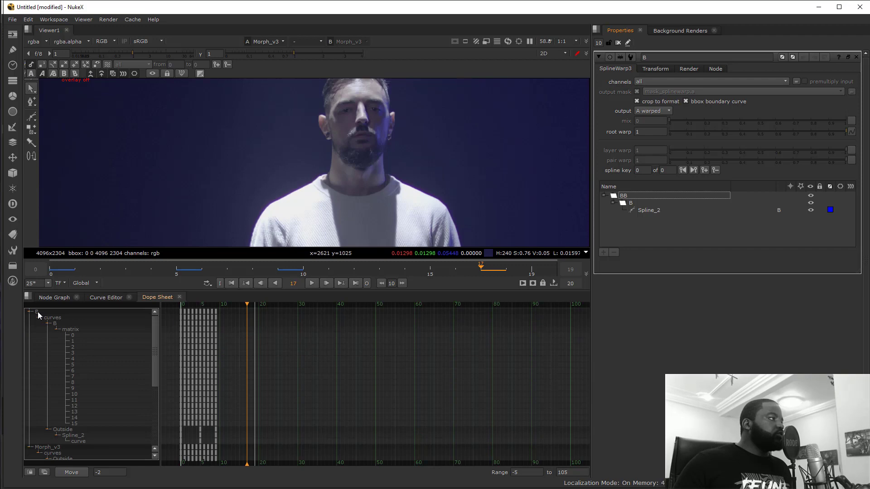
Move all of the B node's keyframes in the Dope Sheet so they run from frame 10 to frame 19.
click(37, 312)
drag(200, 386, 241, 388)
scroll(202, 385, up, 10)
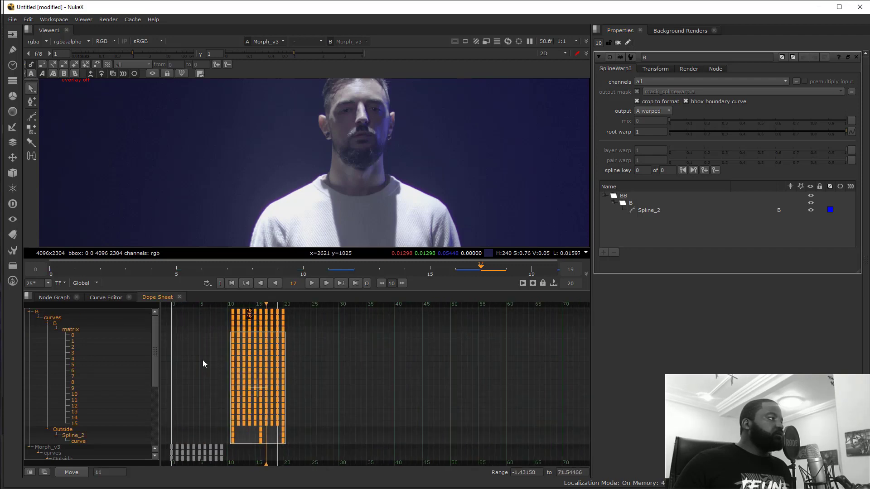
scroll(230, 345, up, 2)
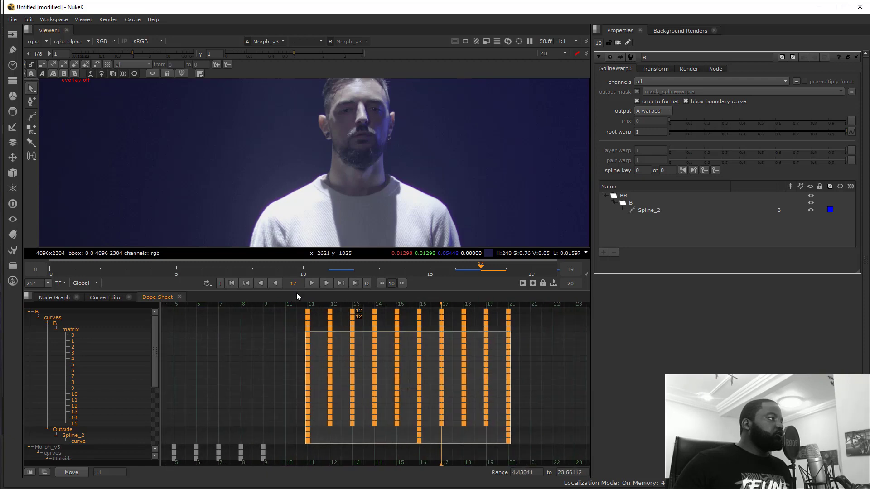
drag(409, 389, 388, 387)
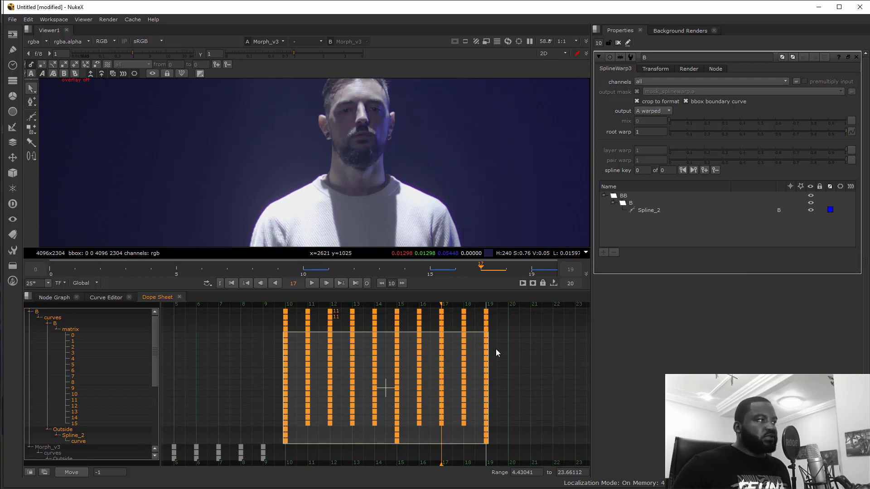
Return to the node graph and rename the B node's inner B layer as Spline_50.
click(50, 297)
click(163, 361)
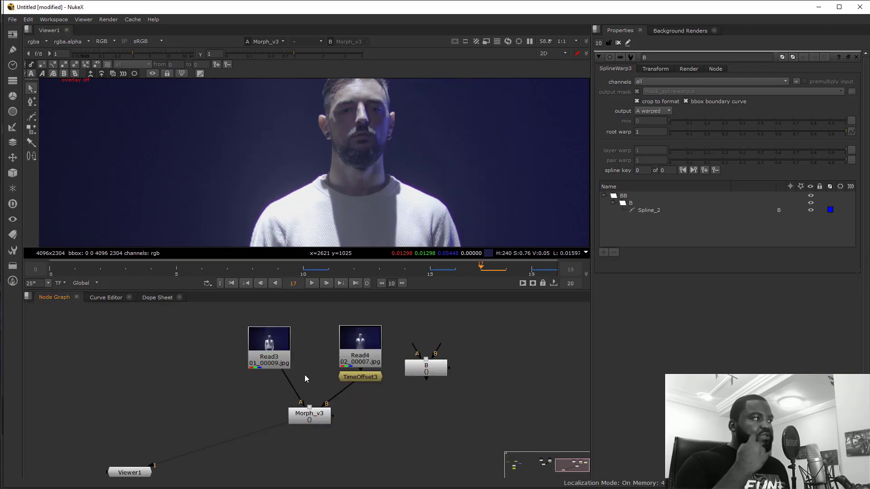
click(426, 371)
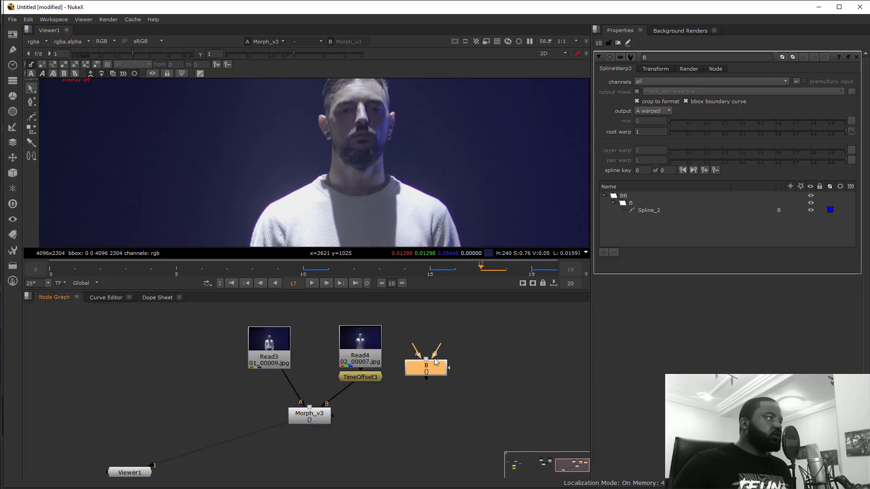
click(646, 202)
click(646, 202)
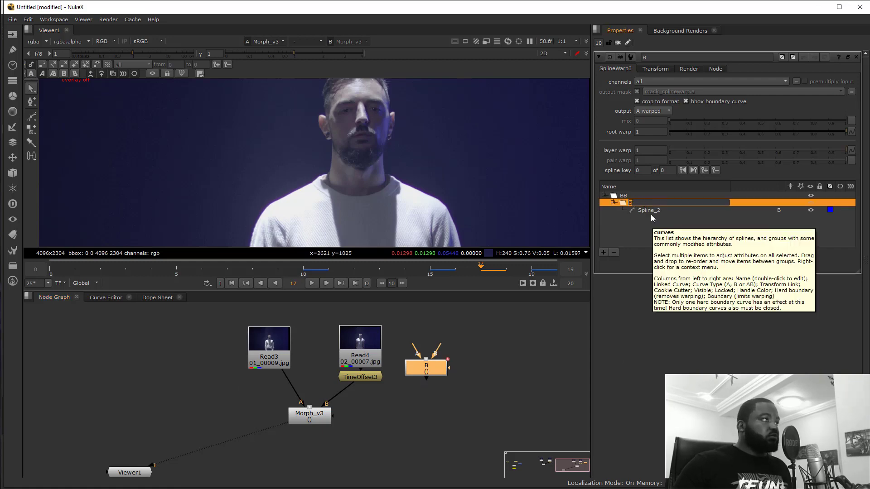
double_click(305, 422)
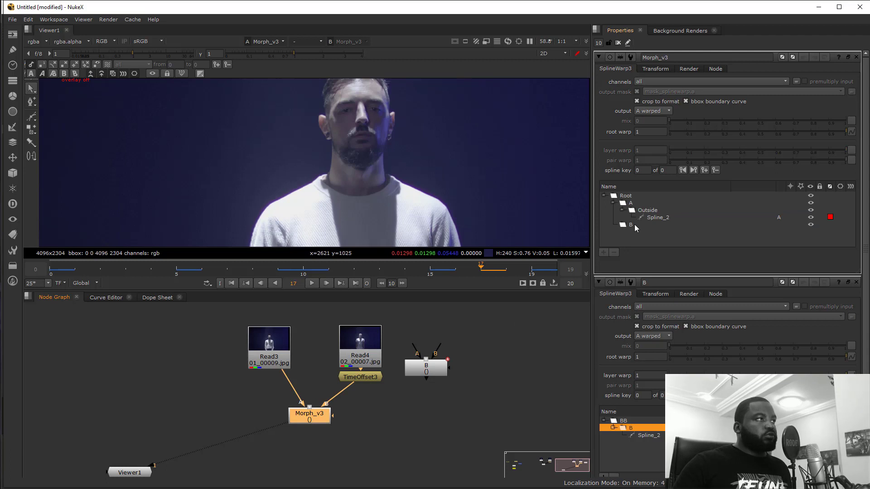
click(436, 370)
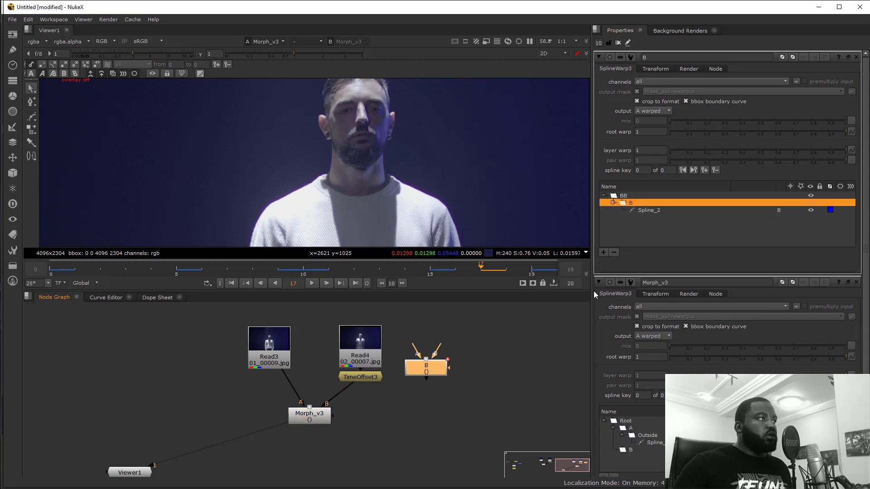
double_click(644, 210)
double_click(638, 204)
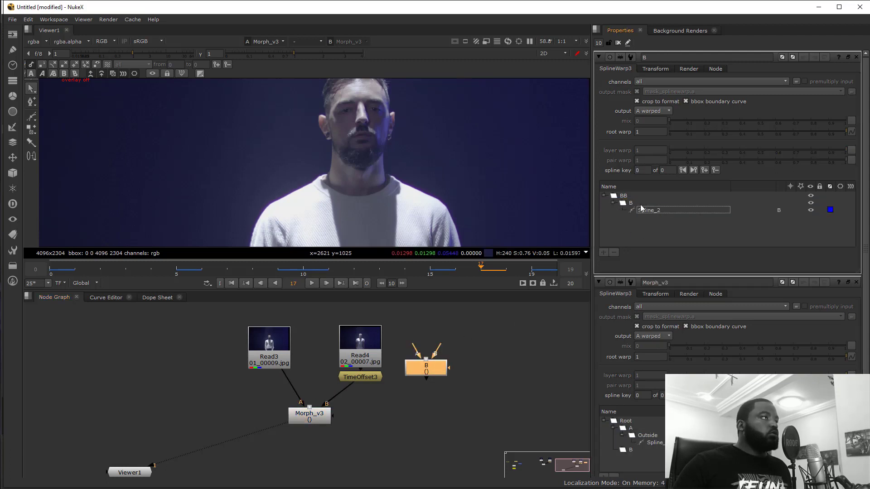
text(Spline_2)
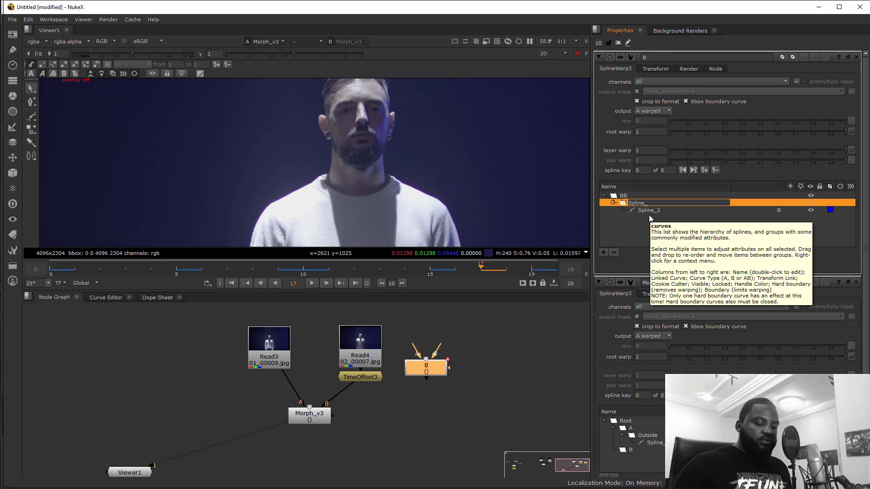
key(Return)
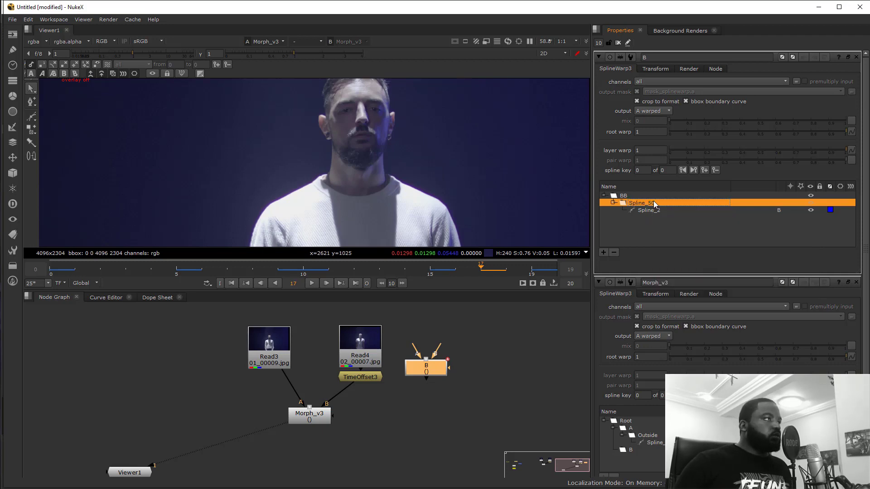
Copy the Spline_50 layer from the B node into Morph_v3's B layer, and delete the B node.
right_click(653, 201)
click(689, 219)
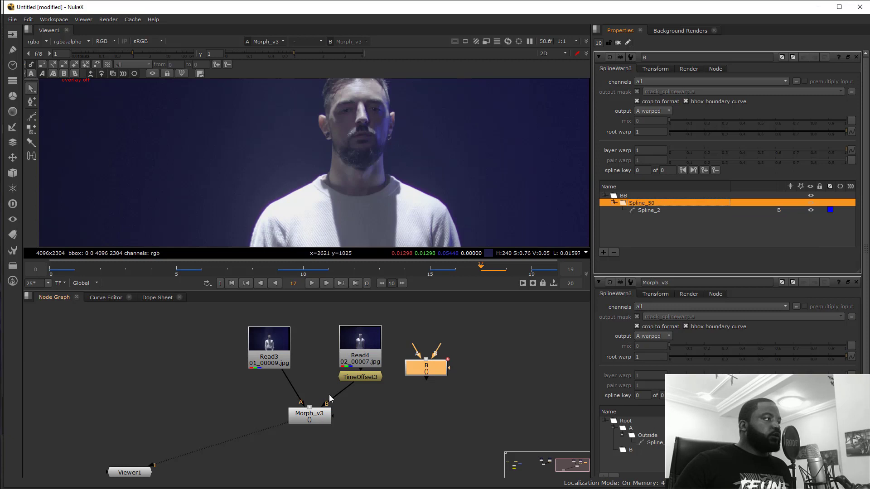
double_click(309, 415)
click(634, 226)
right_click(634, 226)
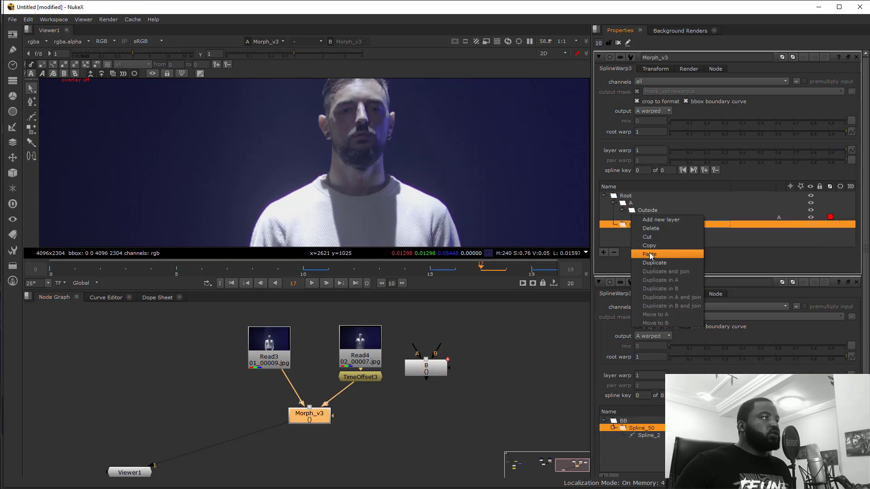
click(671, 253)
click(466, 402)
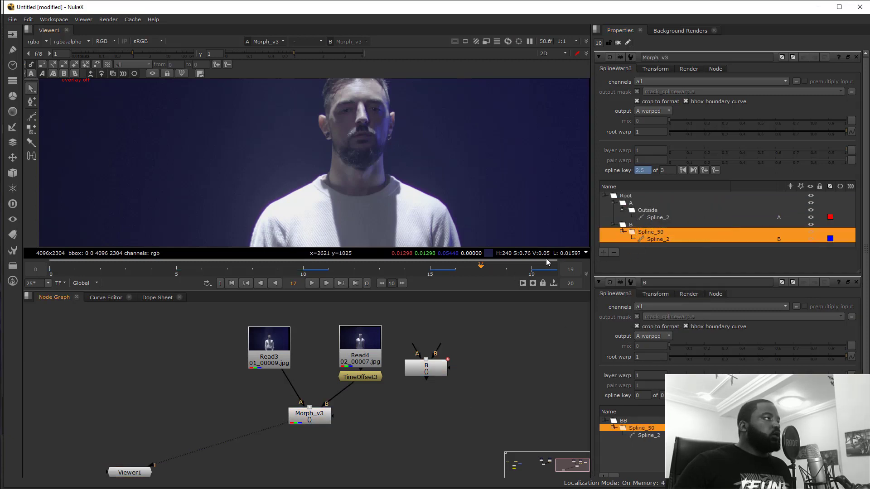
click(438, 373)
key(Delete)
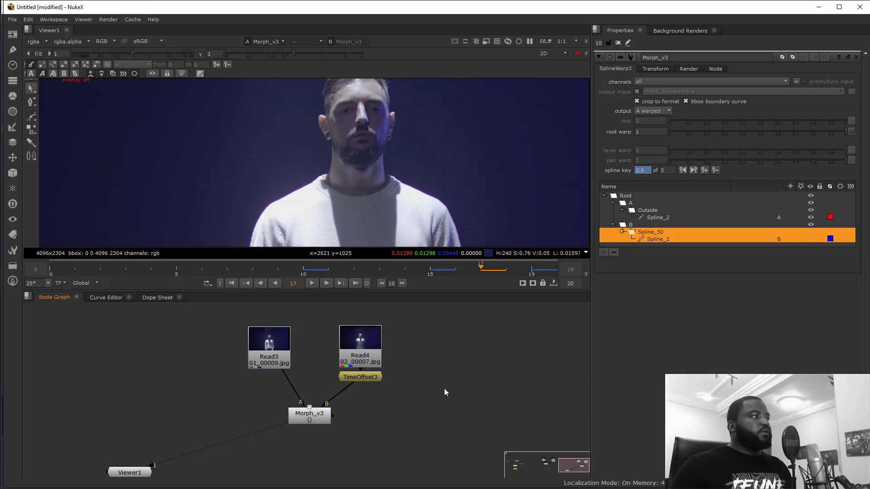
Turn on the viewer overlay, set Morph_v3's output to AB morph, and deselect the splines.
key(f)
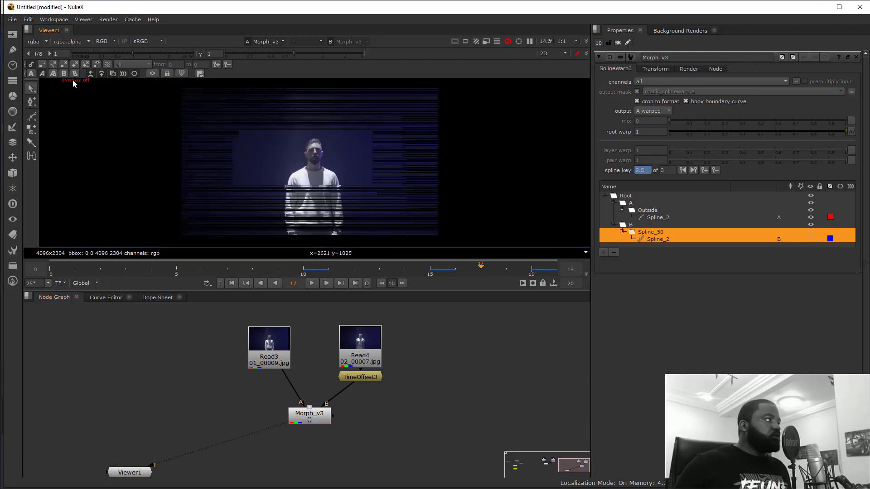
scroll(331, 181, up, 4)
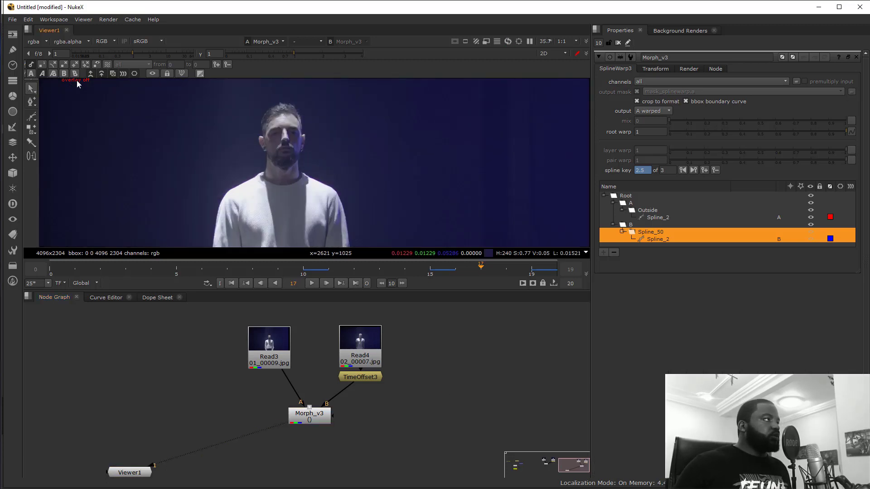
key(o)
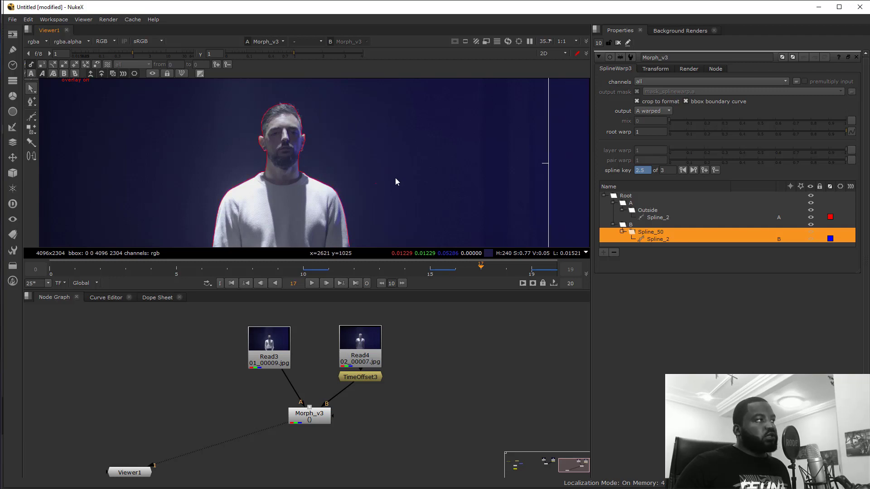
scroll(281, 151, up, 2)
scroll(322, 161, up, 2)
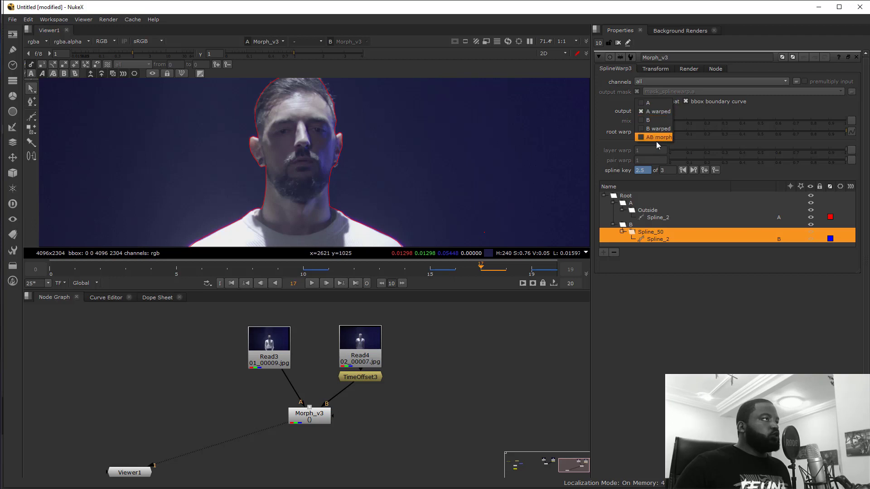
click(654, 137)
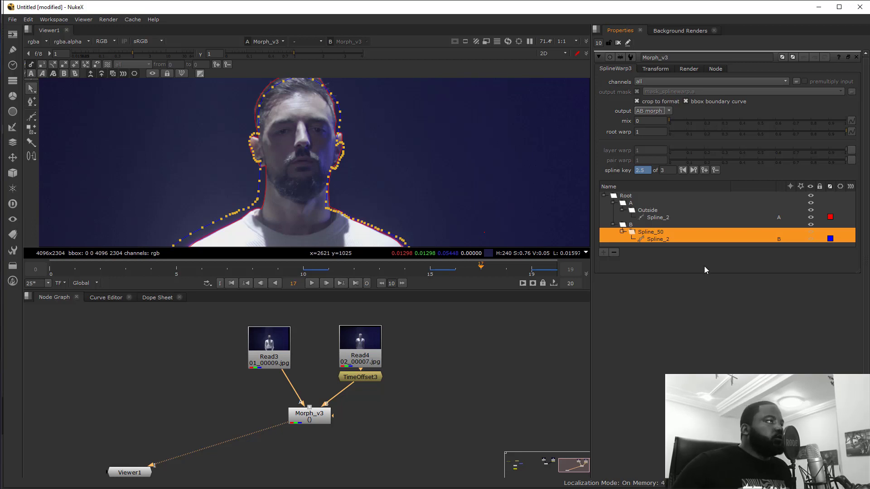
scroll(339, 168, down, 2)
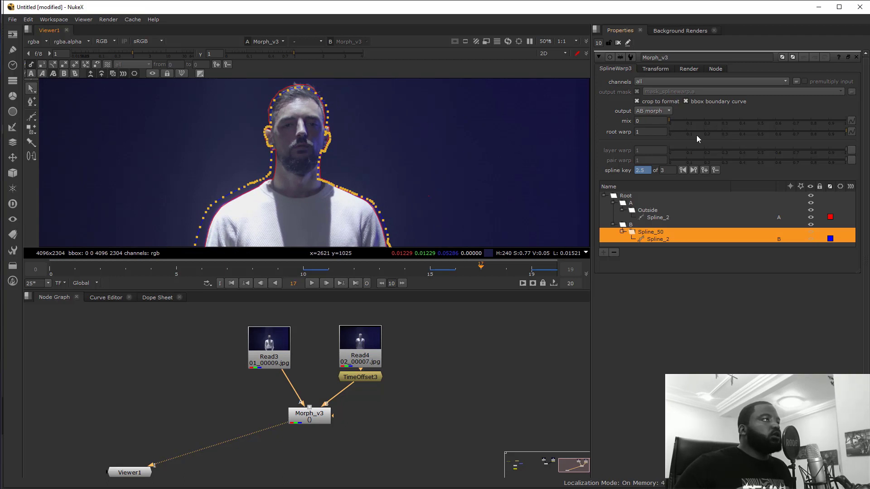
click(378, 157)
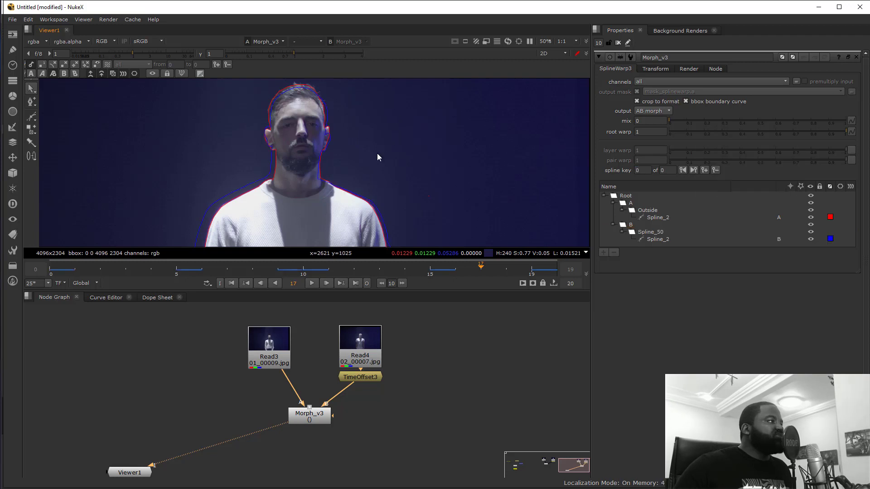
Go to frame 0 and use the Join Tool to join the red A spline to the blue B spline at the neck.
drag(316, 419, 309, 419)
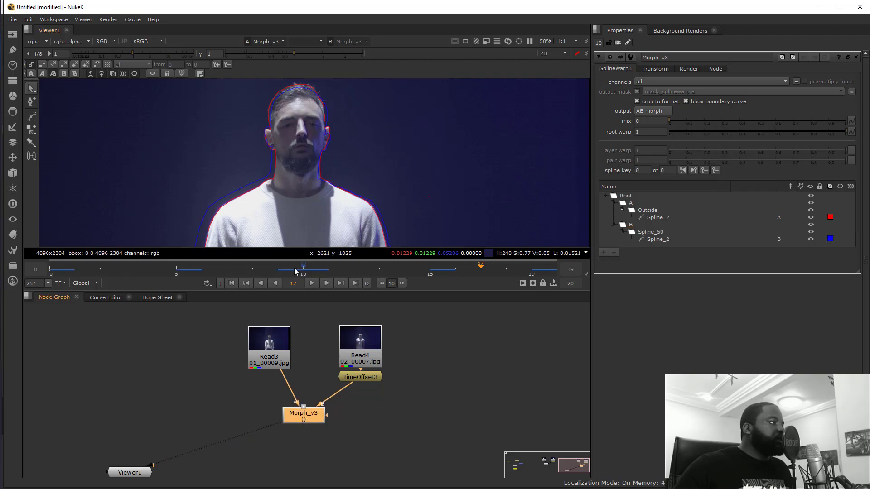
drag(279, 266, 56, 277)
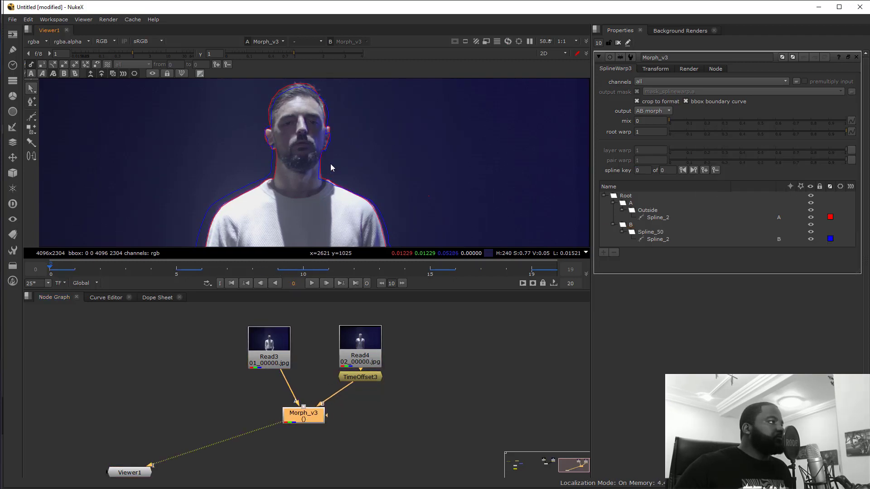
scroll(330, 164, up, 3)
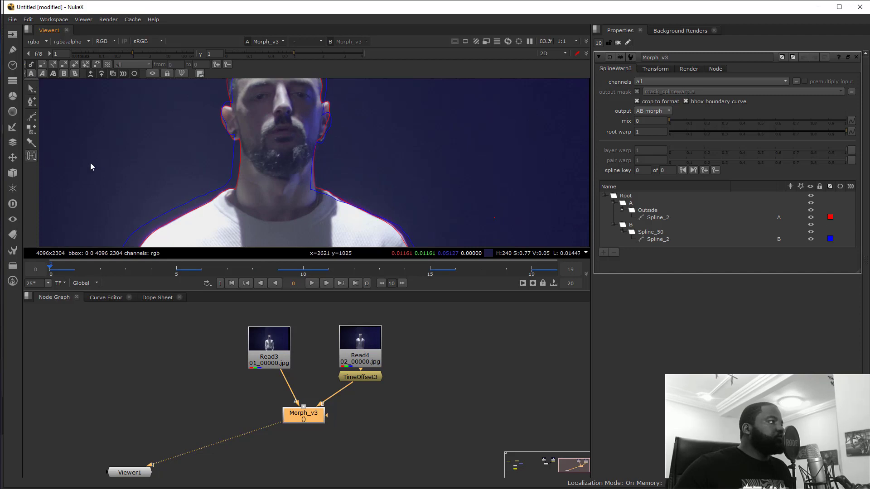
click(31, 155)
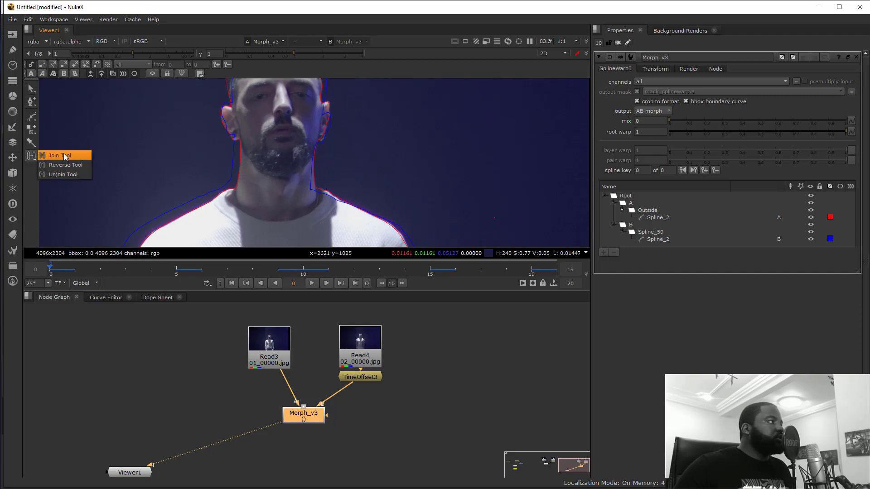
scroll(366, 195, up, 2)
scroll(369, 165, up, 2)
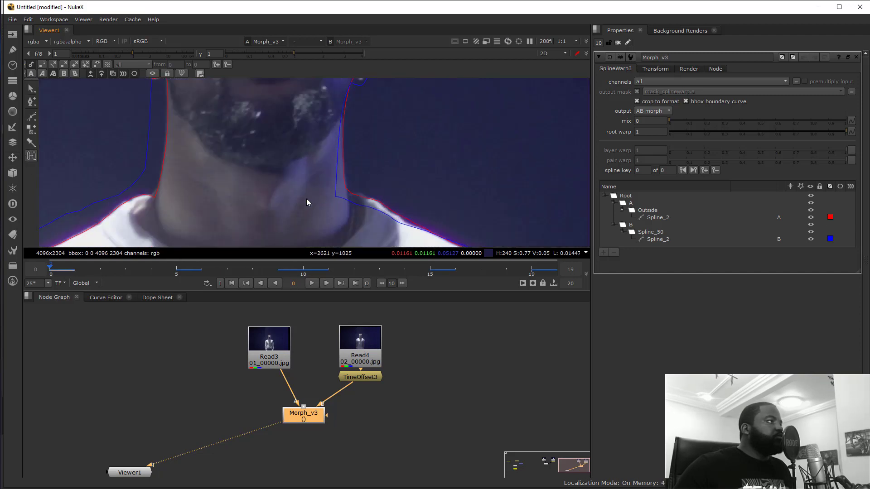
scroll(291, 185, up, 2)
click(292, 179)
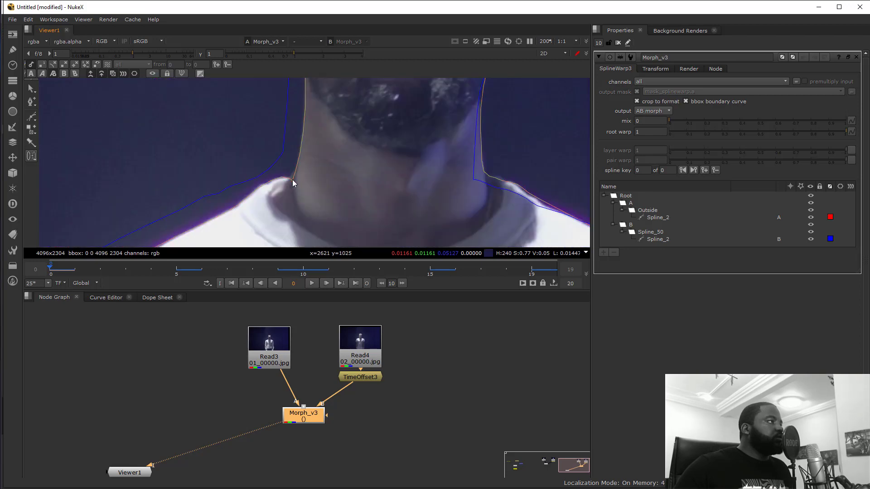
click(283, 153)
Examine how the joined splines warp the man's neck and shoulders at frame 0.
scroll(305, 166, down, 2)
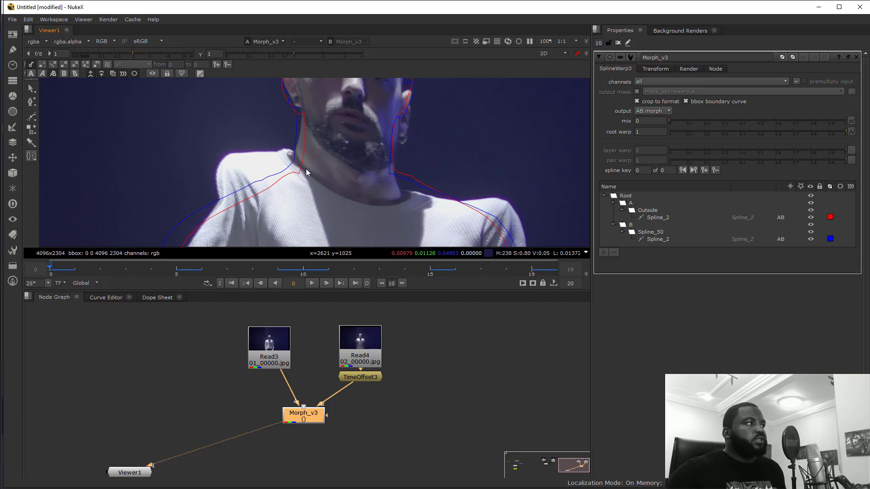
scroll(356, 176, down, 2)
scroll(387, 145, up, 1)
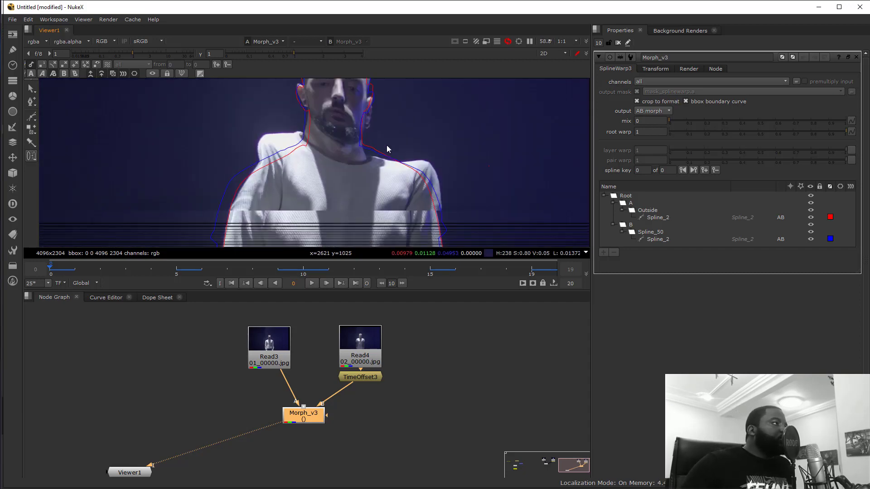
scroll(342, 135, up, 1)
drag(372, 177, 370, 187)
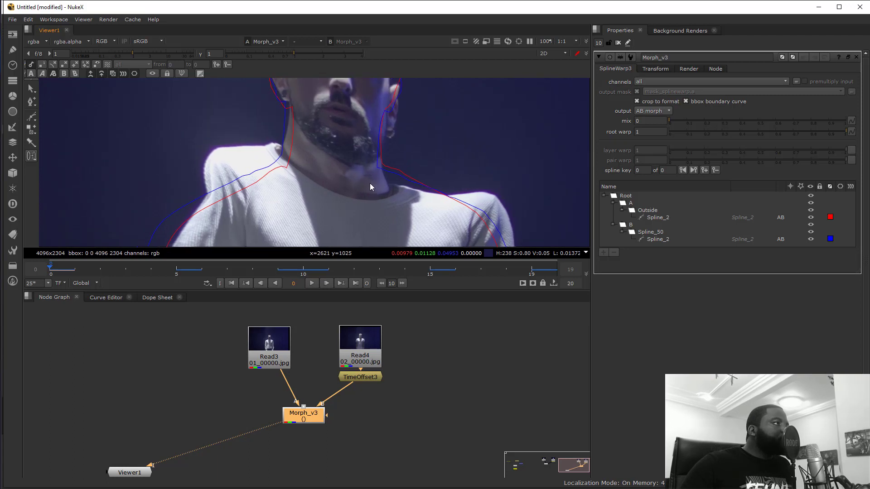
Activate the correspondence point tool and align the right arm's point so the blue and red splines match at the same height.
scroll(353, 135, down, 3)
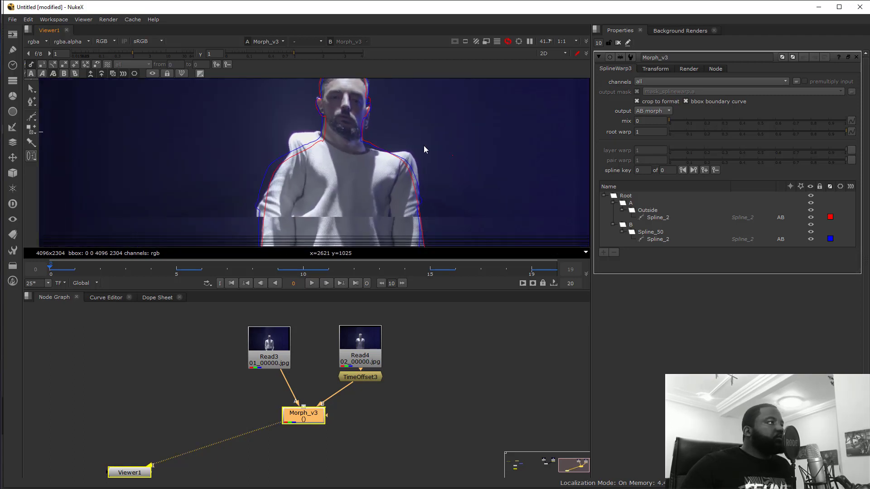
click(30, 128)
click(78, 131)
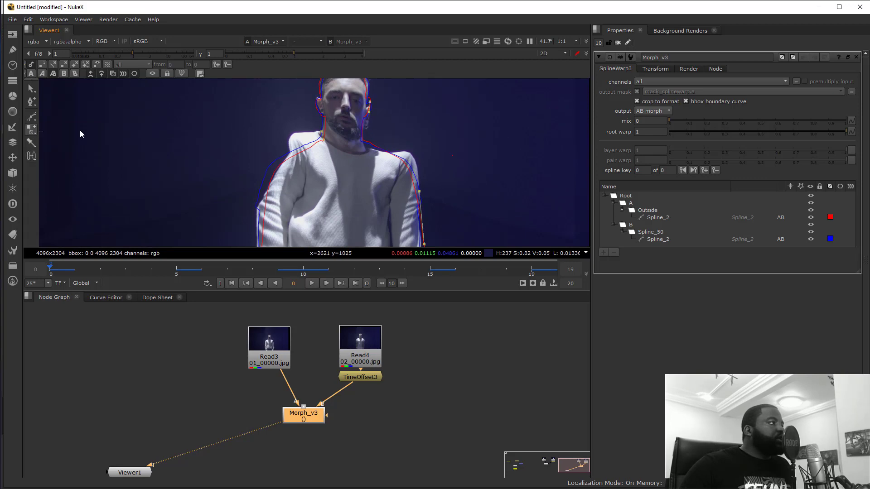
scroll(400, 167, up, 2)
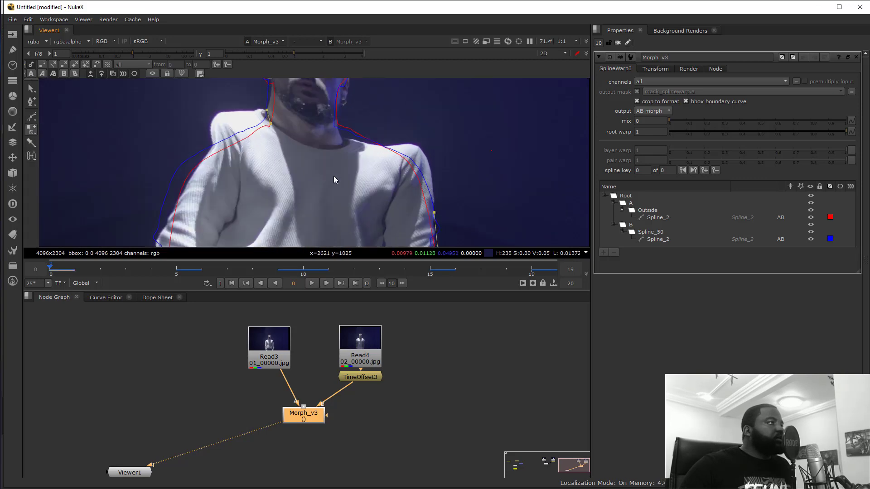
drag(273, 142, 279, 96)
scroll(344, 166, down, 2)
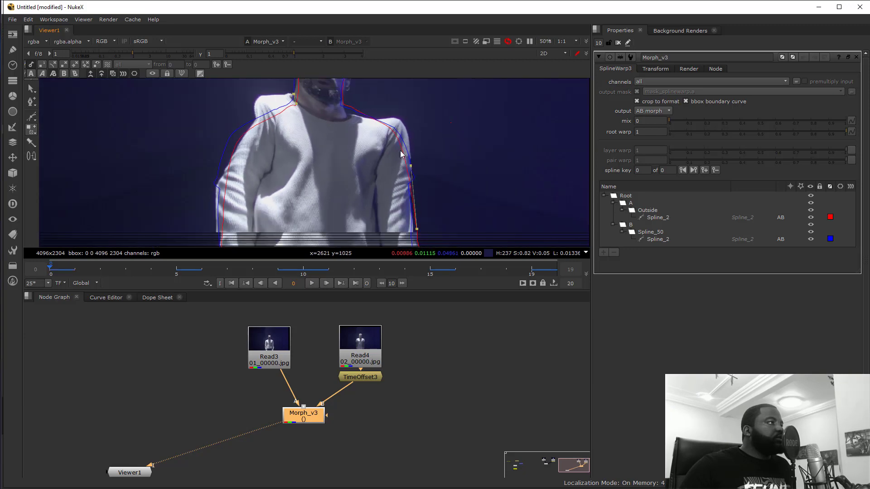
drag(420, 188, 396, 199)
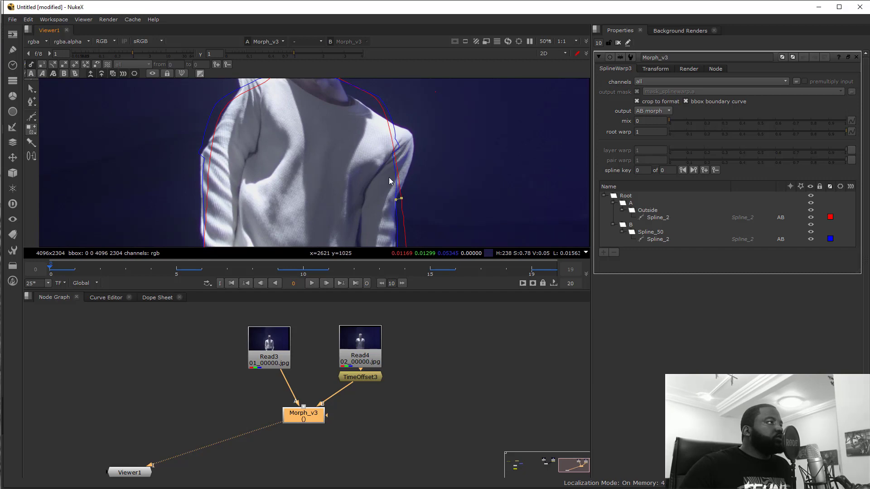
Add correspondence points pairing the blue and red splines on both of the man's shoulders.
drag(383, 122, 379, 193)
scroll(195, 169, up, 1)
scroll(194, 173, up, 1)
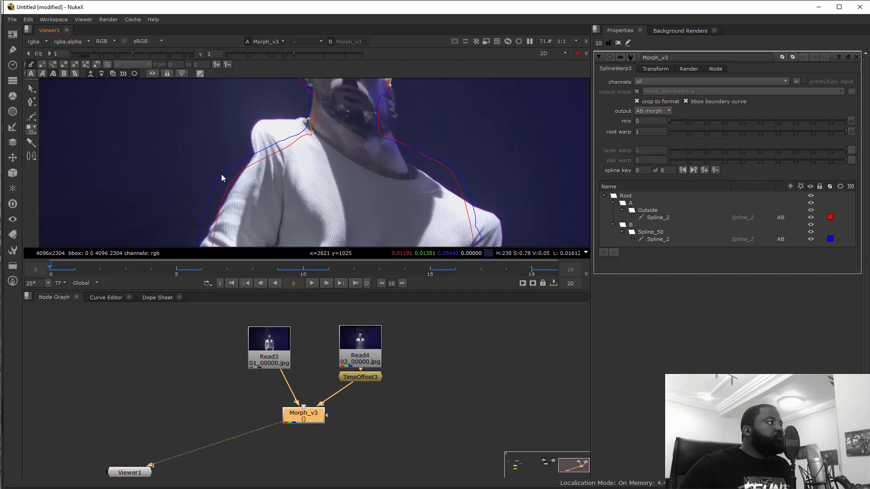
click(223, 173)
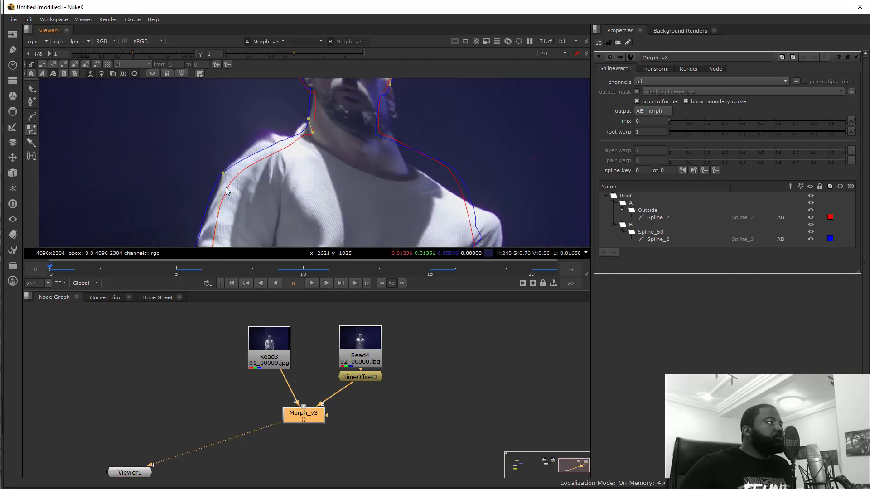
drag(254, 240, 314, 140)
scroll(315, 140, down, 1)
drag(274, 182, 302, 93)
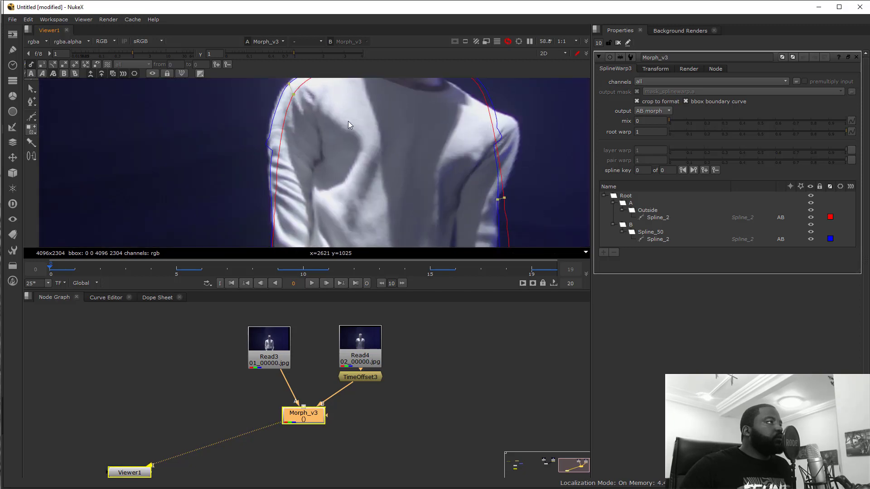
drag(348, 121, 237, 160)
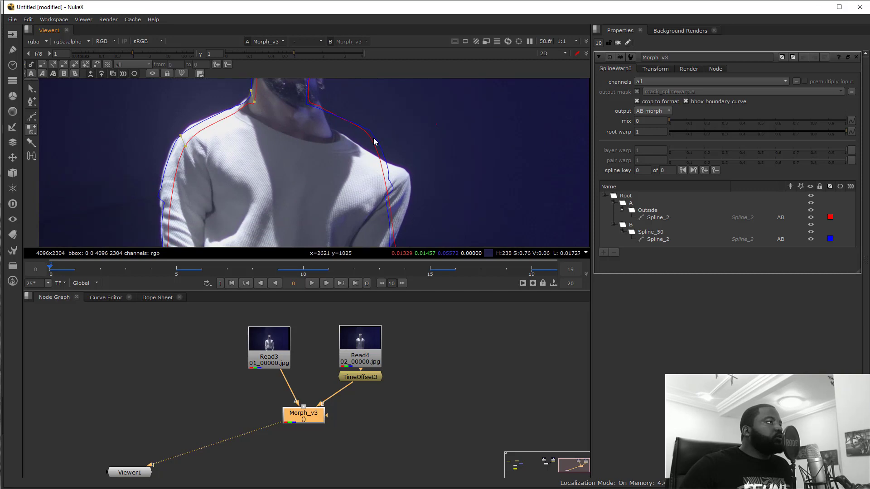
scroll(403, 191, up, 1)
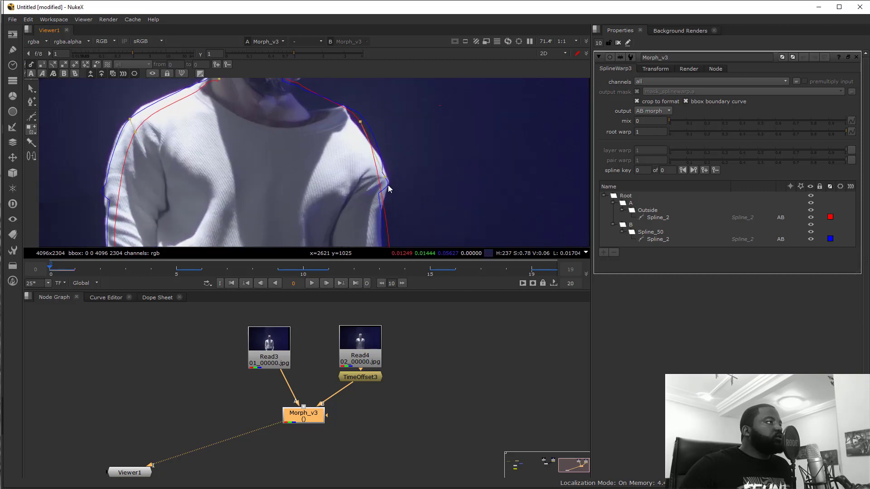
drag(384, 177, 436, 205)
Add a correspondence point pairing the blue and red spline corners where the right side of the neck meets the shoulder.
scroll(381, 158, up, 6)
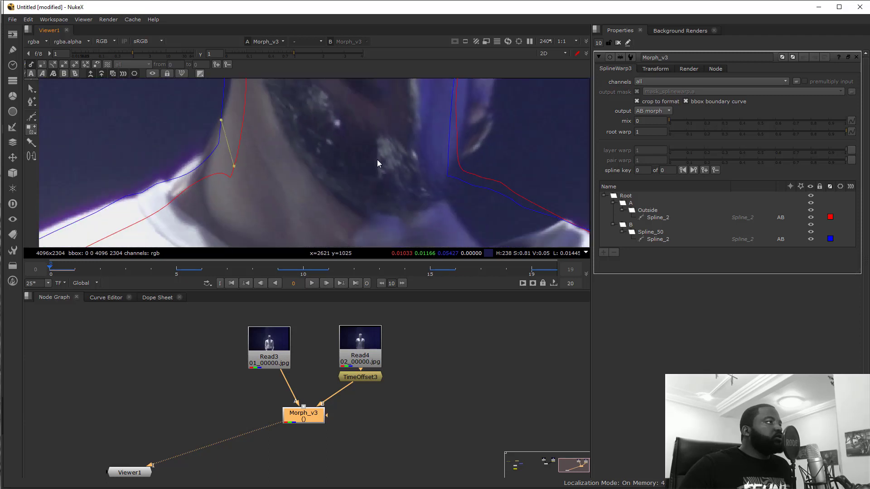
click(401, 149)
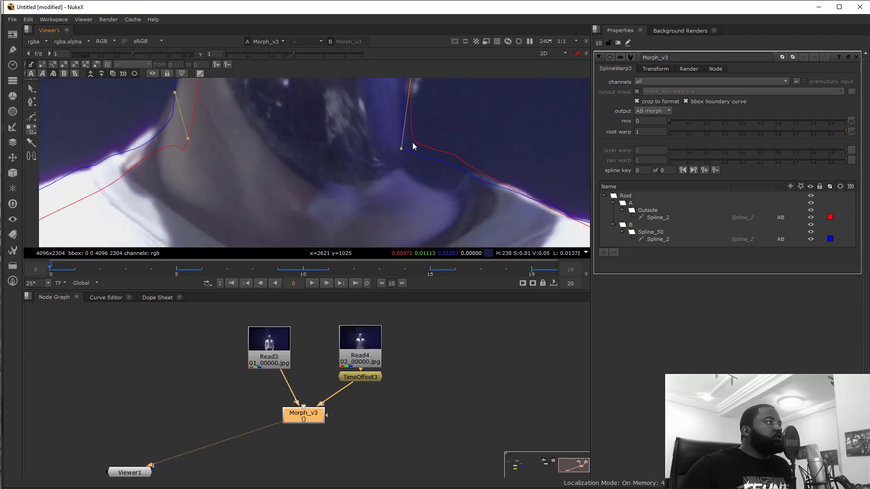
drag(414, 145, 400, 190)
scroll(413, 138, down, 2)
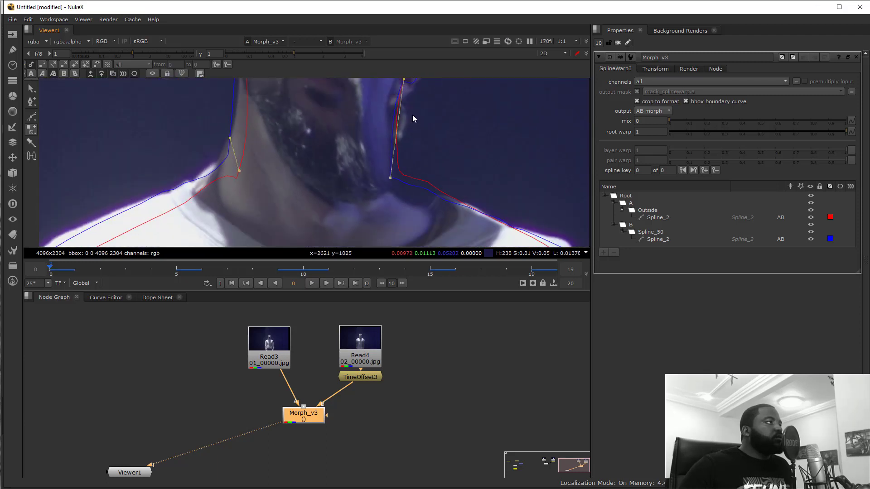
scroll(401, 164, down, 4)
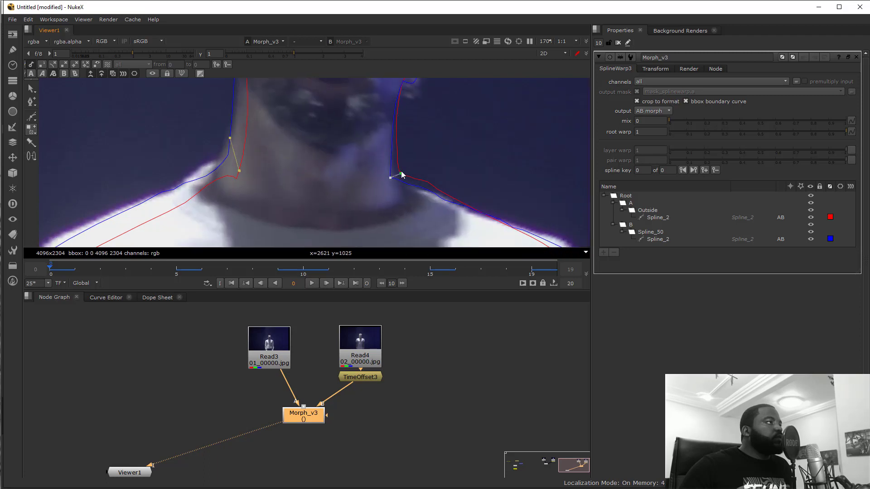
scroll(418, 181, down, 2)
Add two correspondence points on the right arm, pairing the blue spline's outward bump and the notch below it with the red spline.
drag(474, 203, 440, 129)
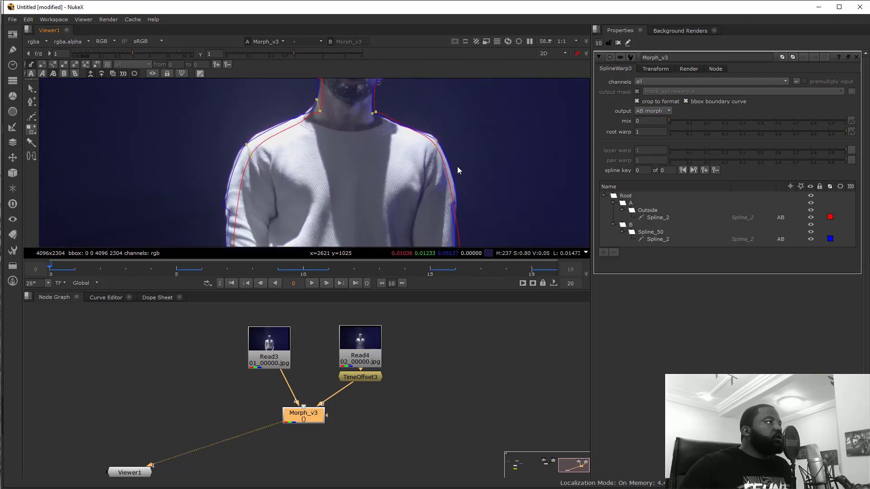
drag(458, 167, 414, 126)
scroll(383, 183, up, 5)
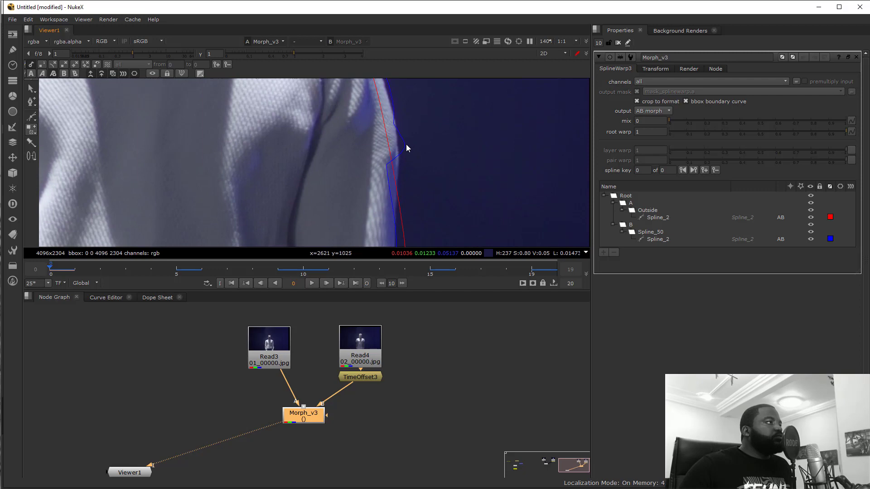
drag(401, 219, 388, 137)
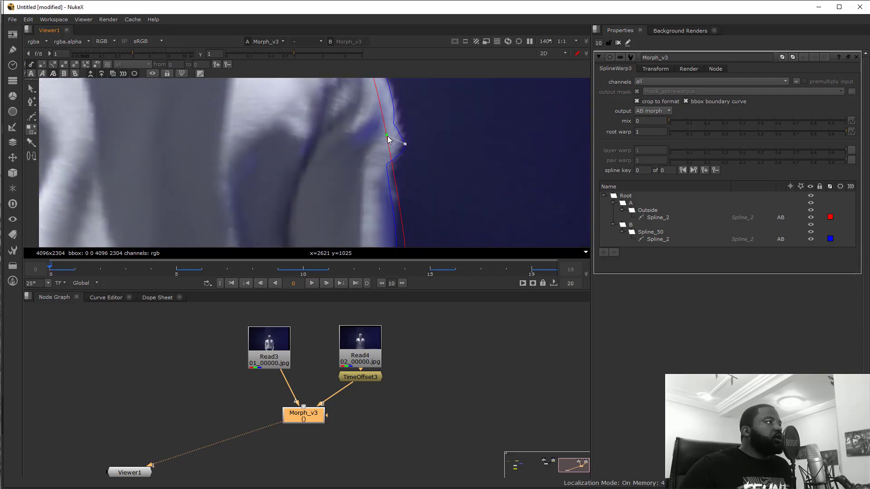
click(387, 165)
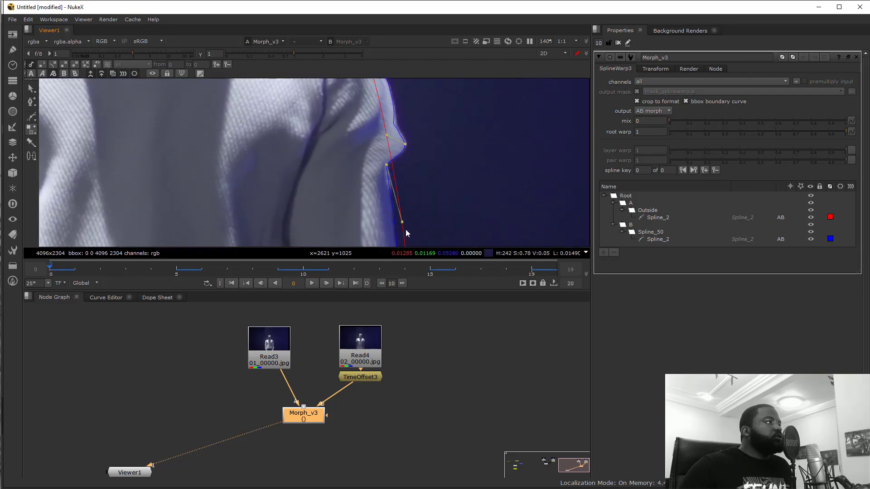
drag(403, 228, 393, 167)
Add correspondence points pairing the splines along the right forearm and at both hands near the image's lower edge.
scroll(402, 191, down, 8)
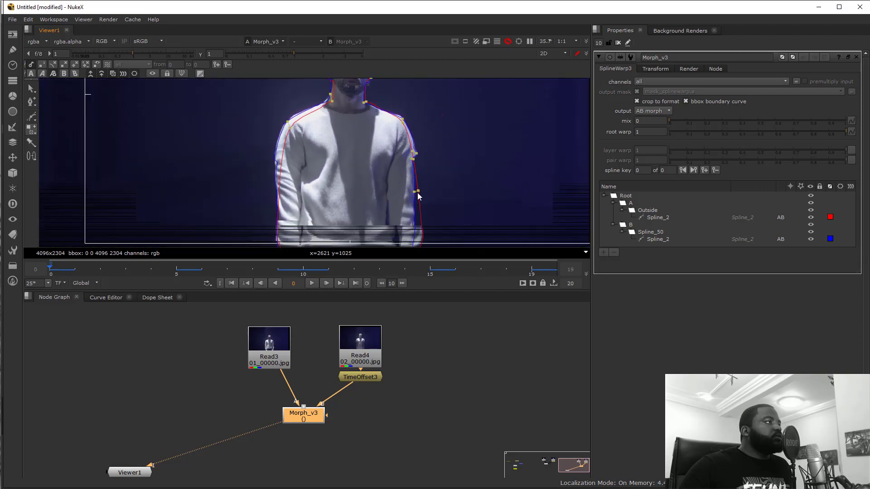
scroll(457, 221, up, 2)
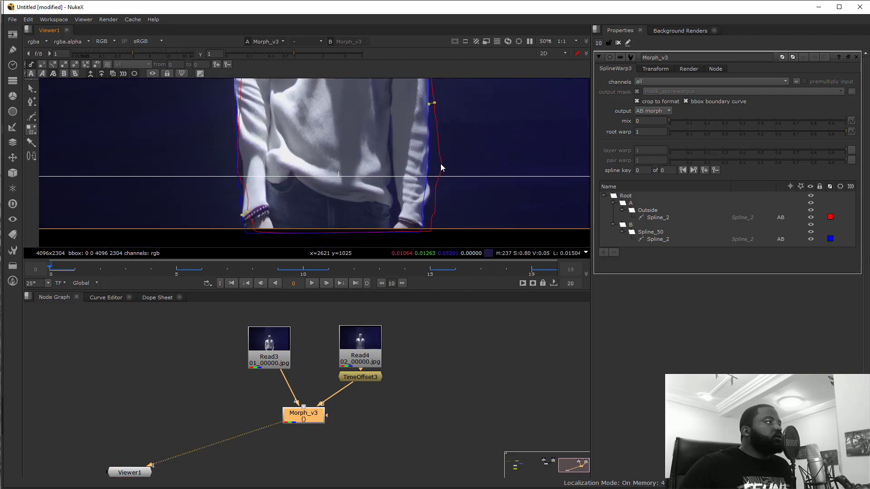
drag(422, 211, 429, 163)
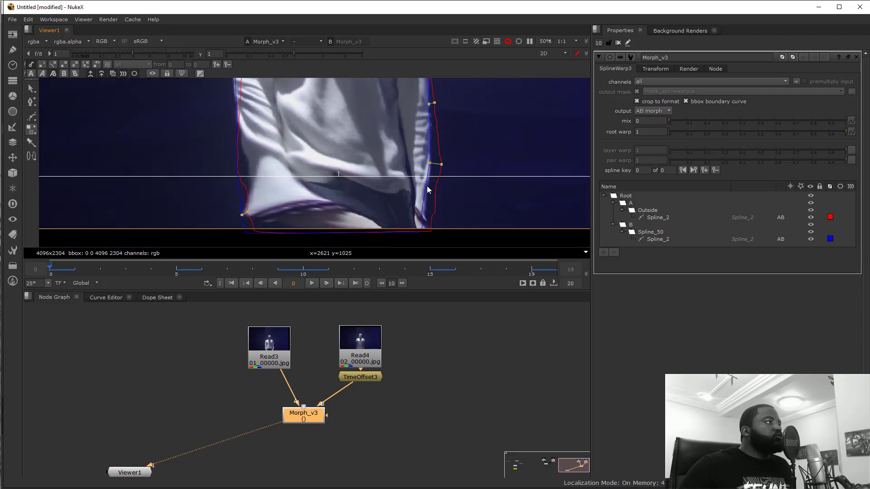
click(433, 216)
drag(433, 218, 430, 231)
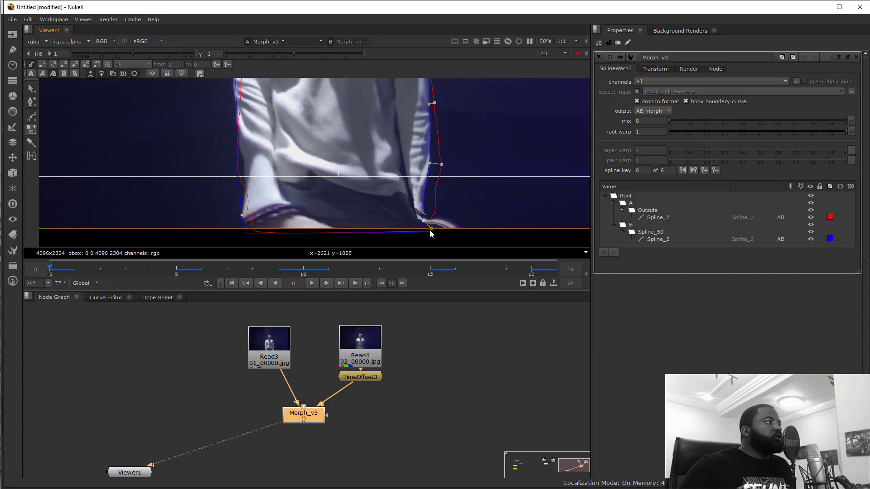
drag(248, 213, 242, 226)
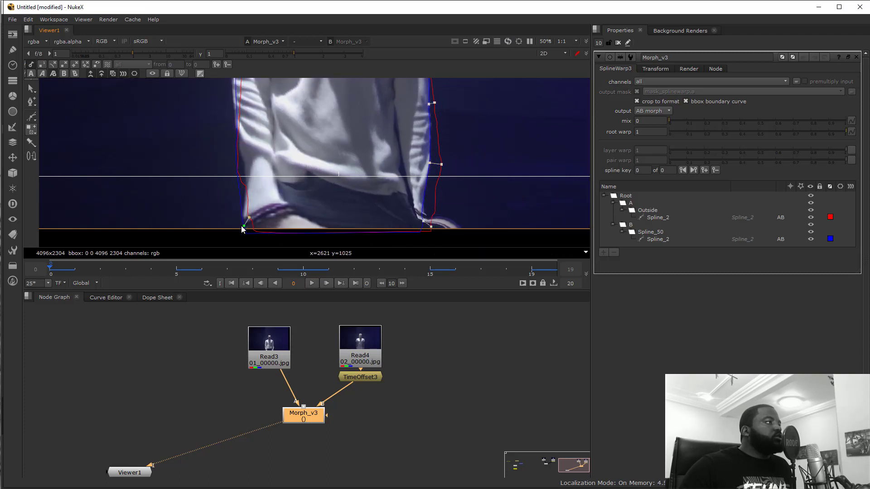
Pair the blue and red splines midway along their bottom edge and on the left forearm.
click(344, 233)
scroll(338, 232, up, 1)
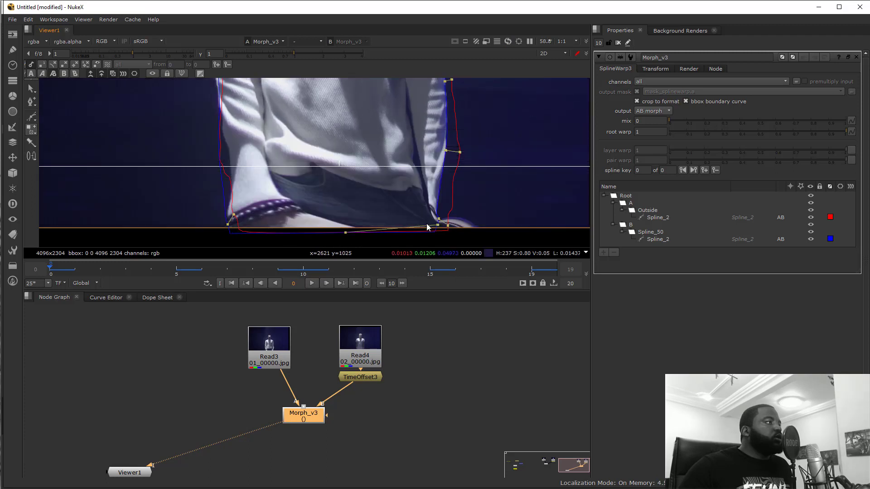
drag(439, 224, 361, 232)
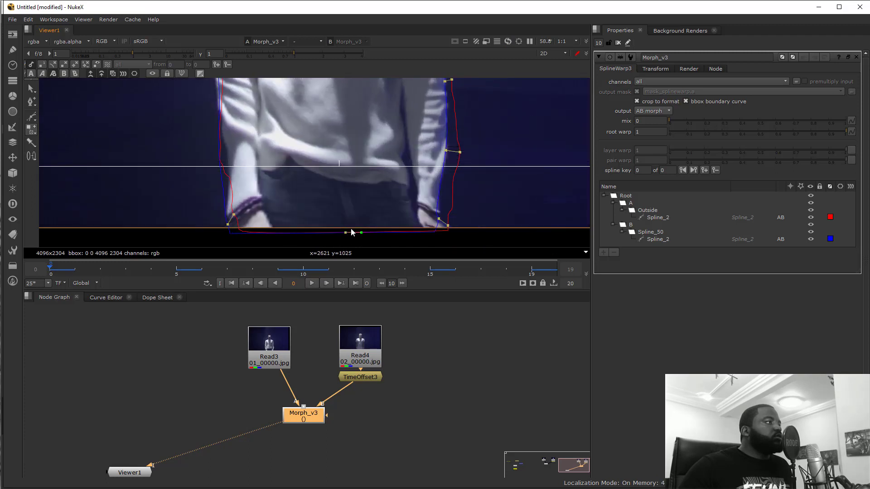
drag(416, 138, 417, 173)
click(229, 211)
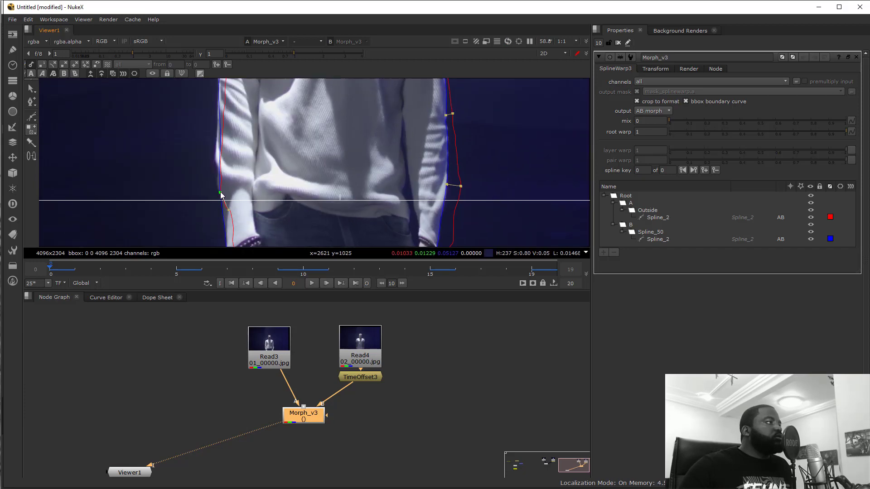
drag(221, 192, 221, 224)
Add a correspondence point pairing the blue and red spline corners below the left earlobe.
drag(314, 190, 316, 241)
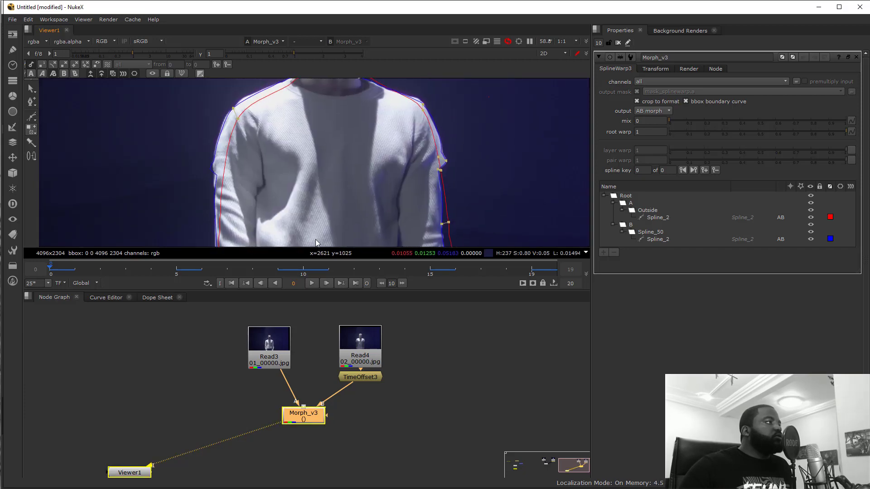
drag(274, 178, 263, 229)
scroll(298, 110, up, 3)
drag(330, 141, 290, 159)
scroll(294, 177, up, 6)
scroll(315, 180, up, 2)
click(322, 186)
scroll(322, 189, down, 4)
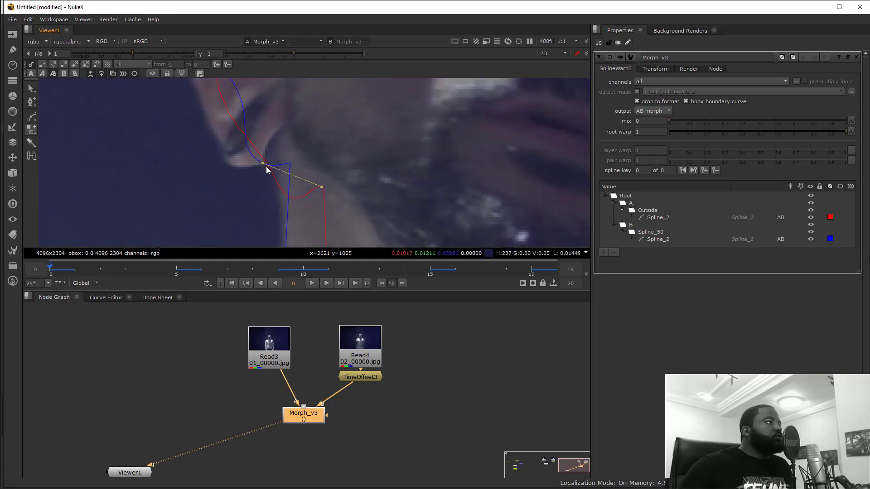
Pair the blue and red spline corners at the top of the left ear, and maximize the viewer.
drag(321, 143, 317, 198)
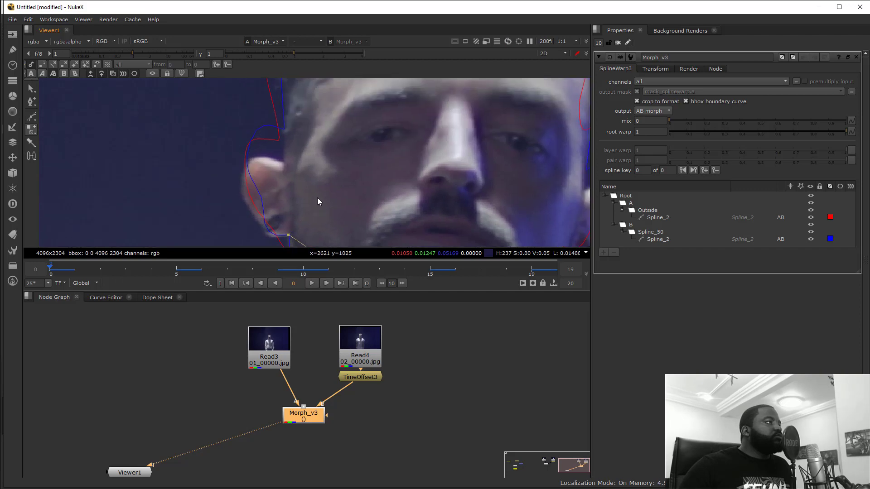
scroll(298, 143, up, 2)
drag(294, 142, 304, 210)
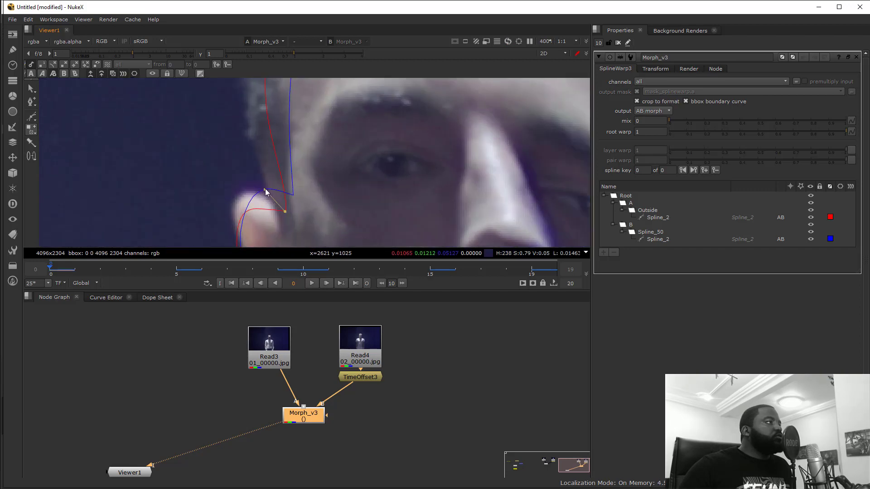
click(294, 195)
scroll(295, 194, down, 2)
key(space)
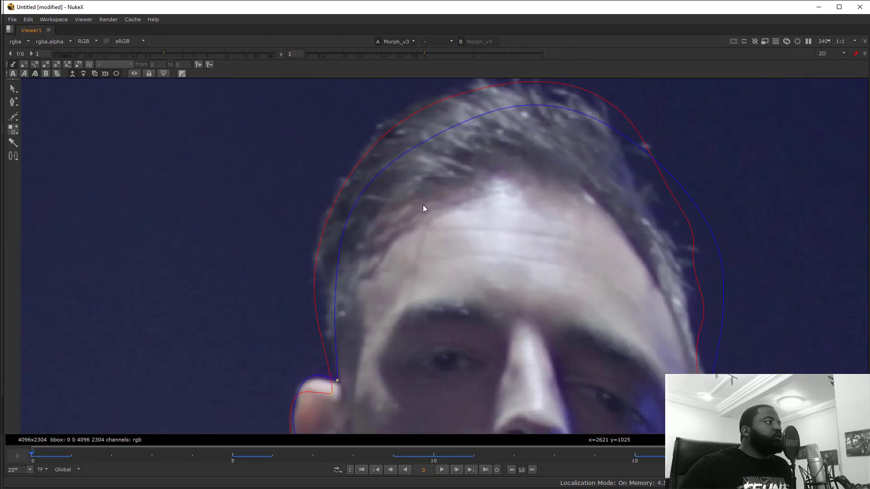
scroll(419, 197, down, 2)
scroll(368, 332, up, 3)
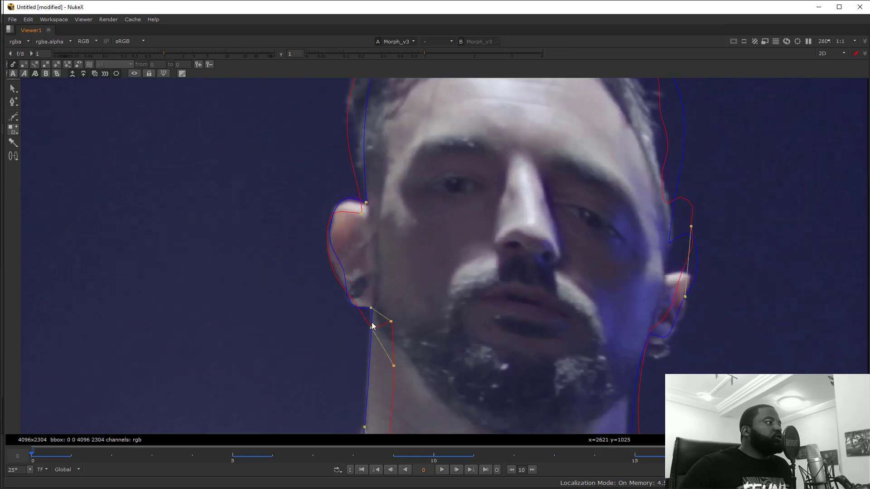
click(404, 384)
drag(403, 384, 399, 321)
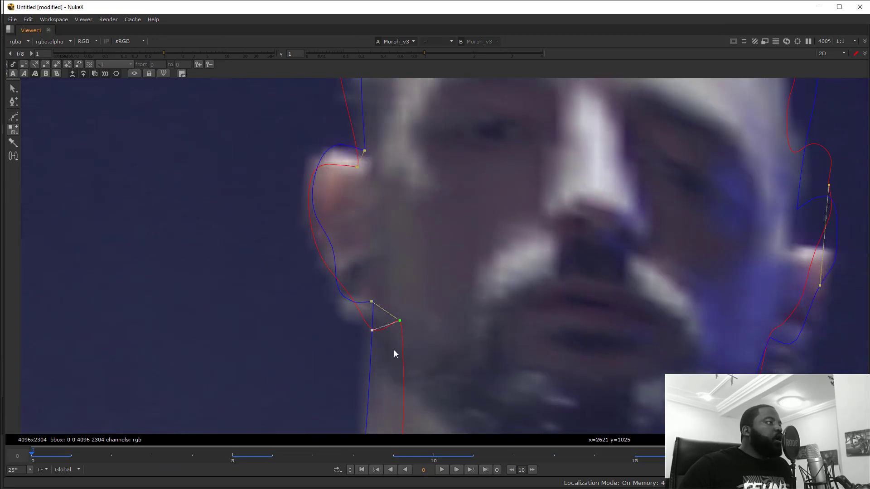
key(ctrl+z)
key(ctrl+z)
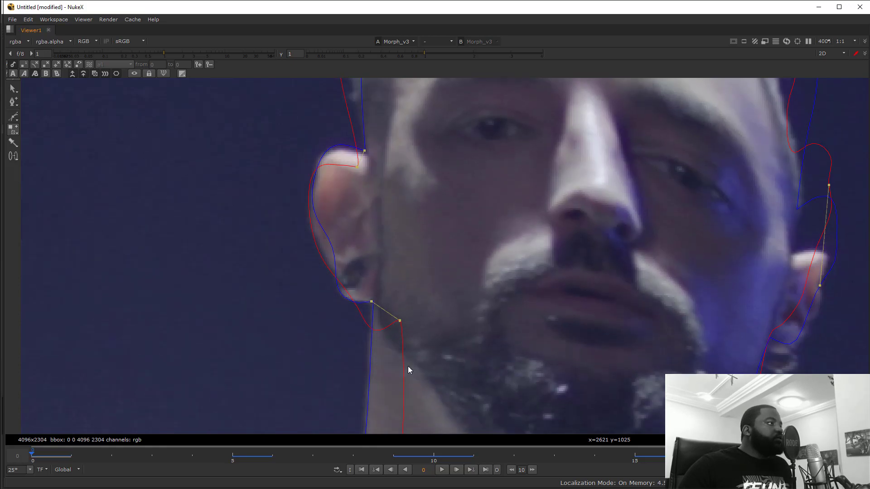
Pair the blue and red splines at the left earlobe, around the ear's upper curve and along its lower outer edge.
click(343, 296)
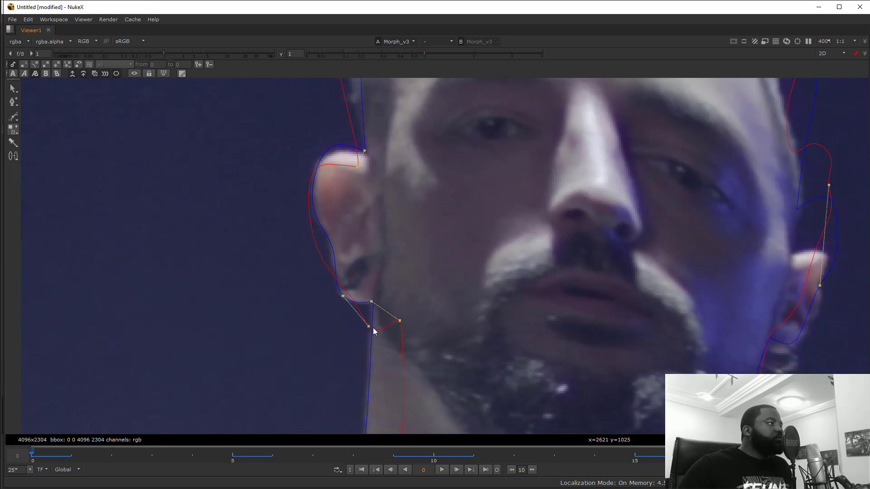
drag(370, 326, 374, 330)
click(319, 167)
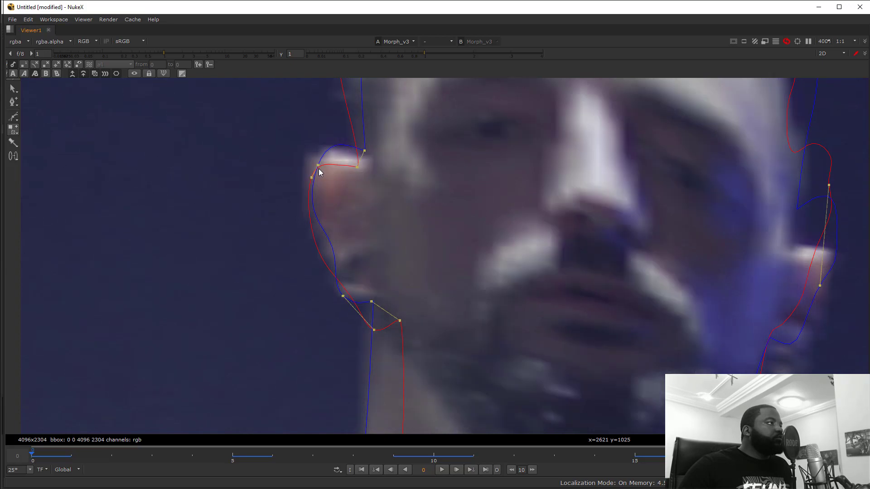
drag(333, 150, 332, 147)
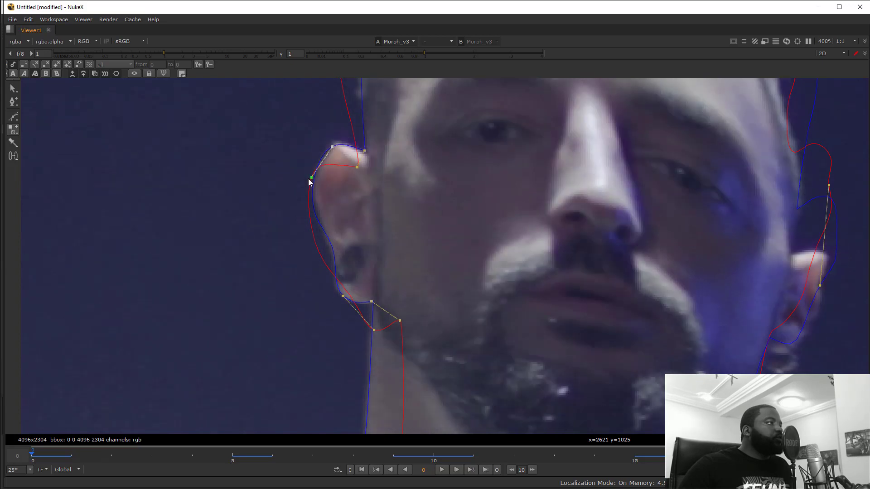
drag(311, 177, 317, 170)
click(333, 246)
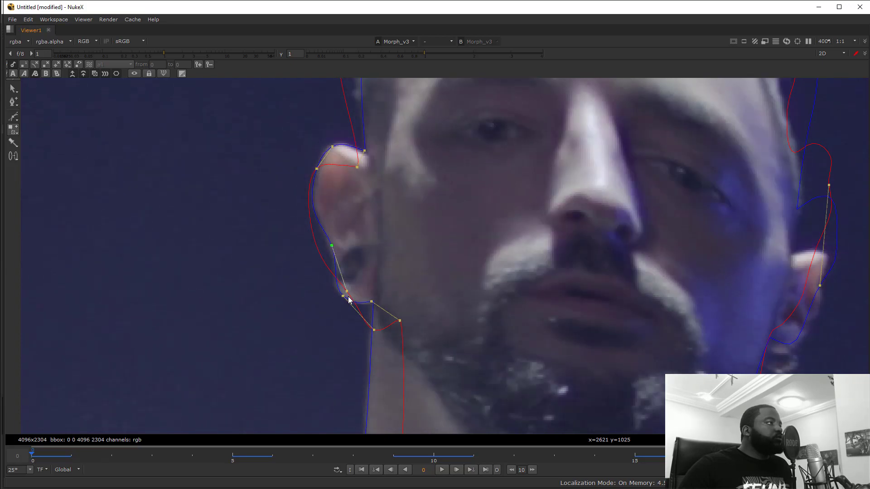
drag(345, 291, 327, 266)
Add correspondence points pairing the splines just below the right earlobe and at the right ear's upper inner corner.
scroll(415, 297, down, 2)
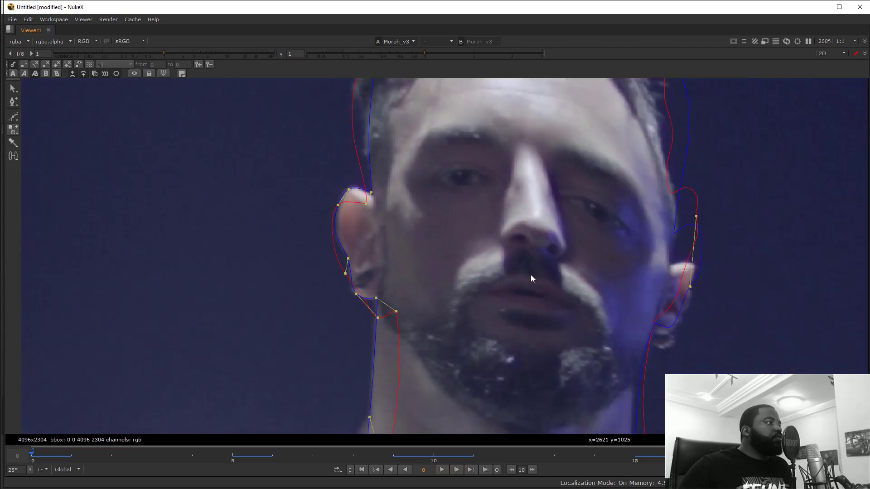
drag(608, 248, 358, 208)
scroll(359, 211, up, 1)
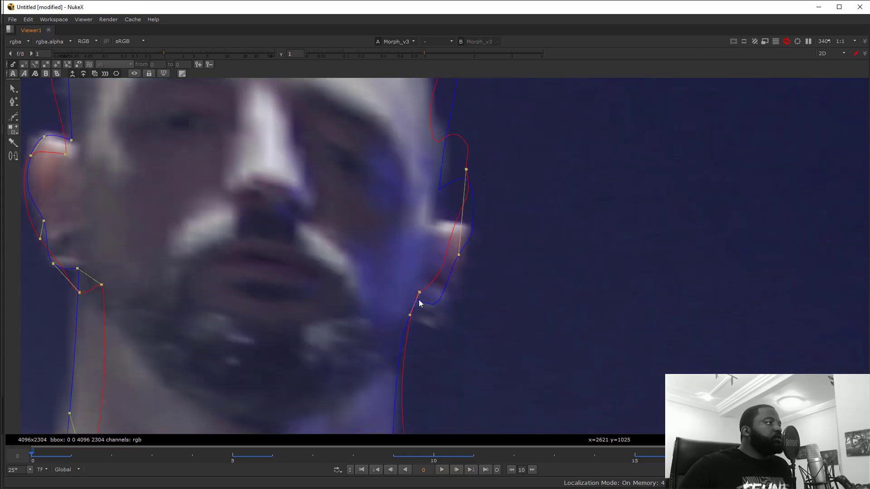
scroll(416, 301, up, 2)
drag(452, 201, 420, 292)
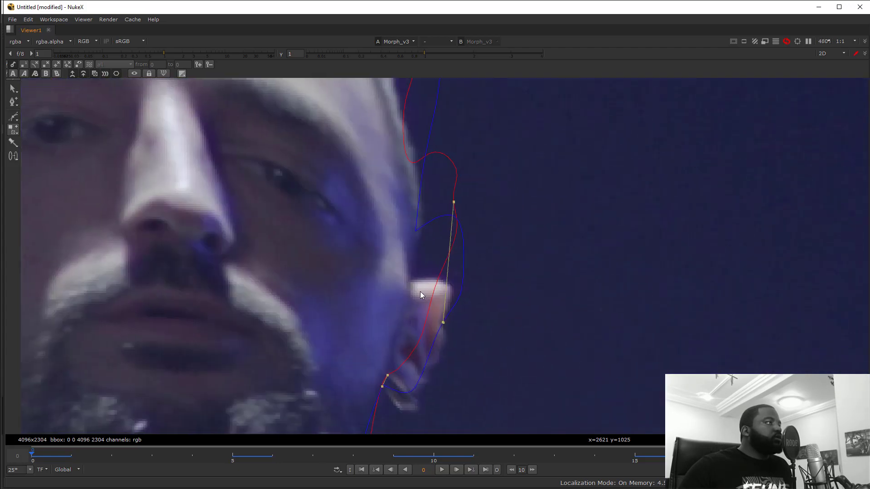
click(419, 230)
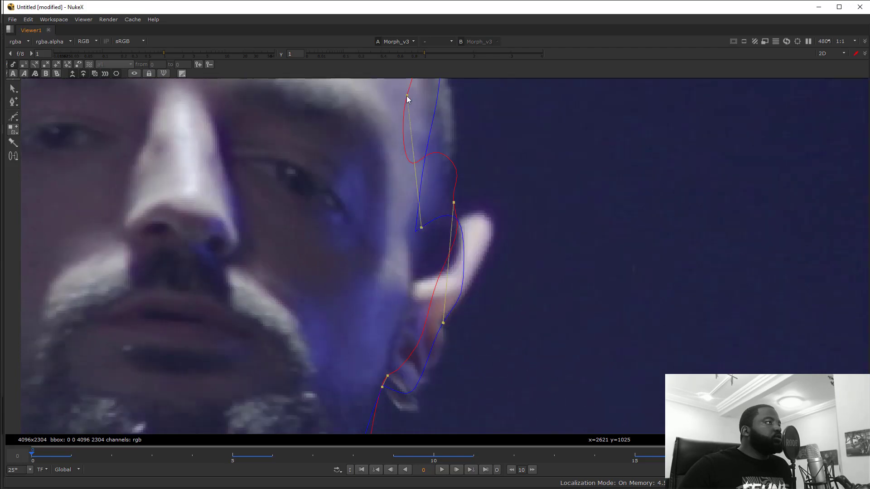
drag(408, 95, 414, 163)
drag(422, 229, 415, 231)
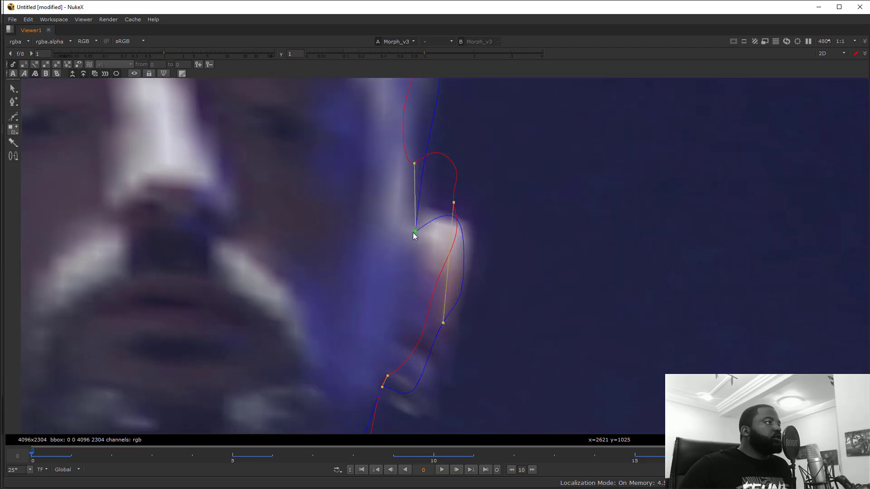
Move the right ear's outer correspondence point up to its top curve, and pair the splines midway down the ear's outer edge.
drag(455, 173, 452, 162)
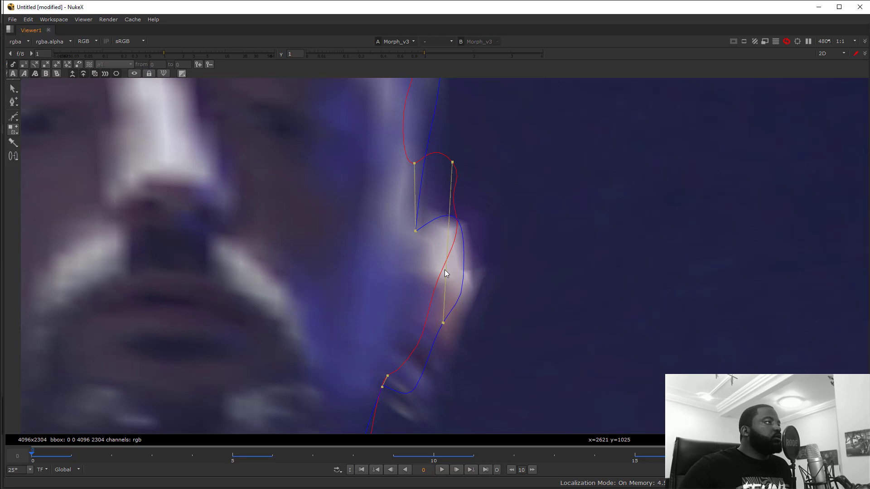
drag(460, 225, 455, 218)
click(448, 313)
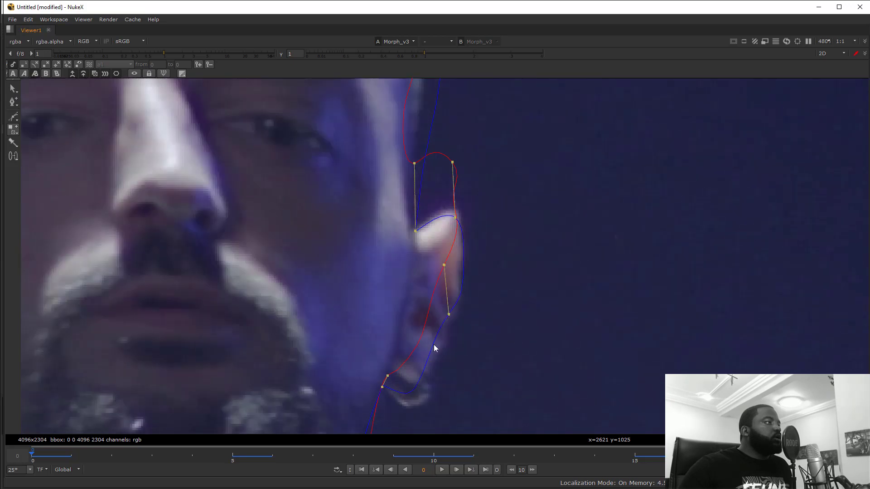
Add a correspondence point pairing the blue and red splines at the bottom of the right earlobe.
scroll(602, 328, down, 5)
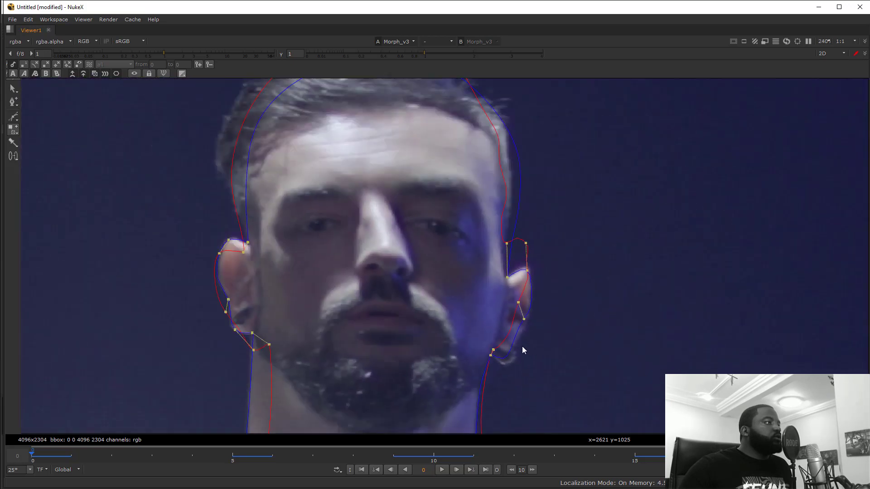
click(506, 357)
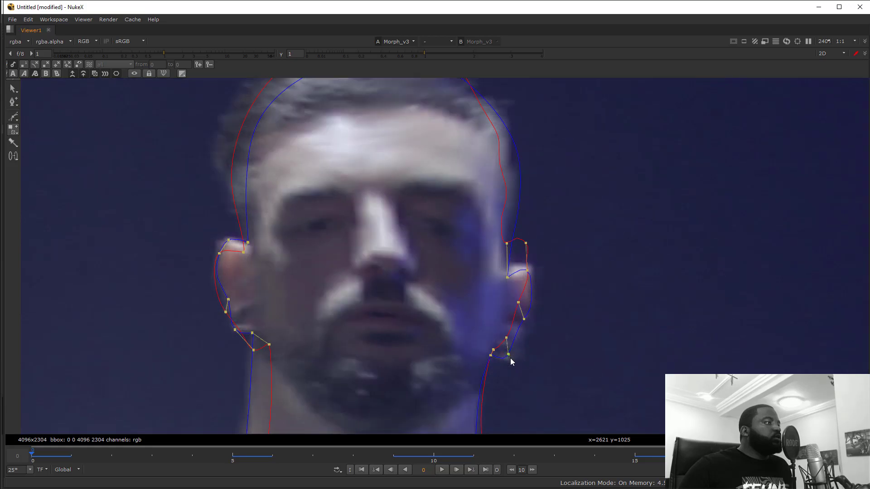
scroll(511, 358, up, 10)
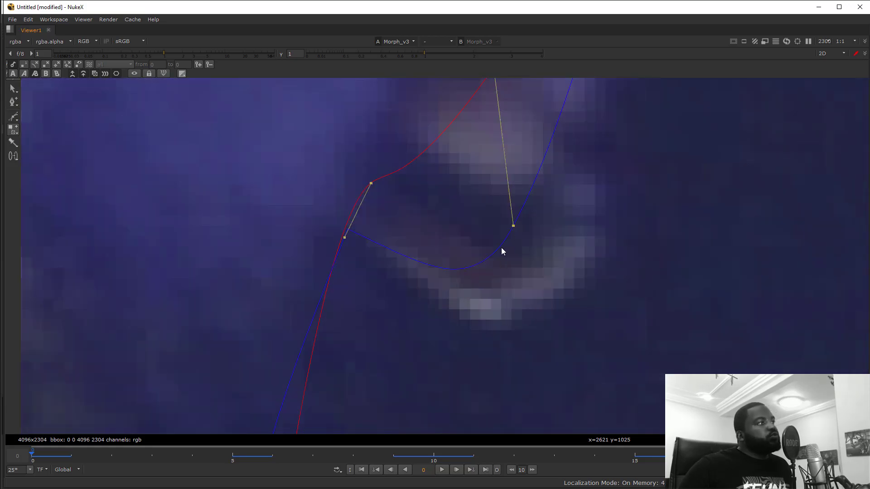
scroll(553, 197, down, 2)
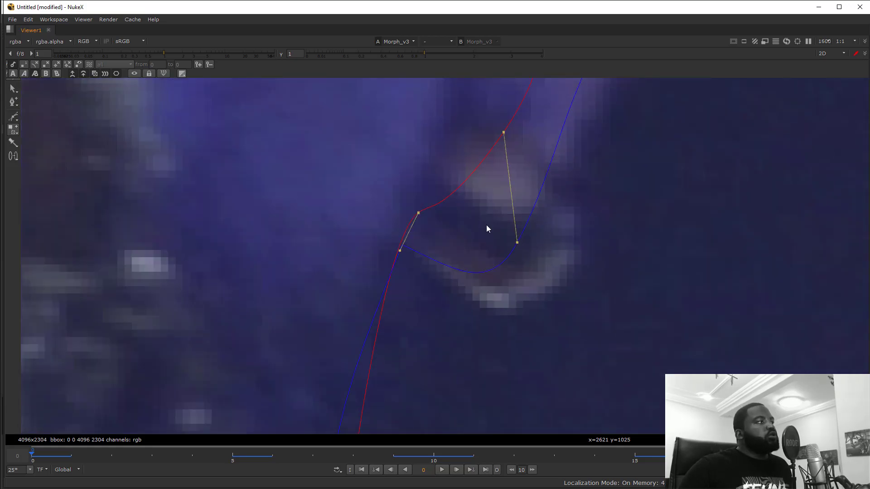
Pair the highest points of the blue and red splines at the top of the head.
scroll(533, 299, down, 6)
drag(565, 224, 683, 448)
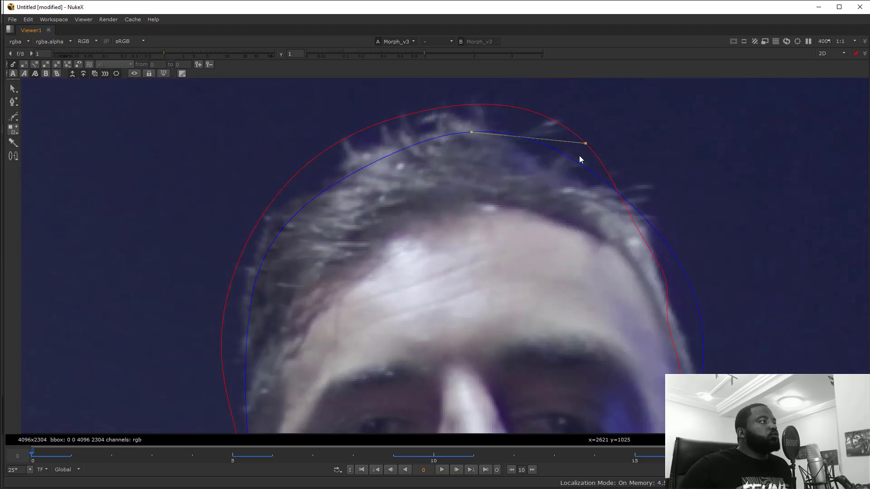
drag(582, 140, 480, 102)
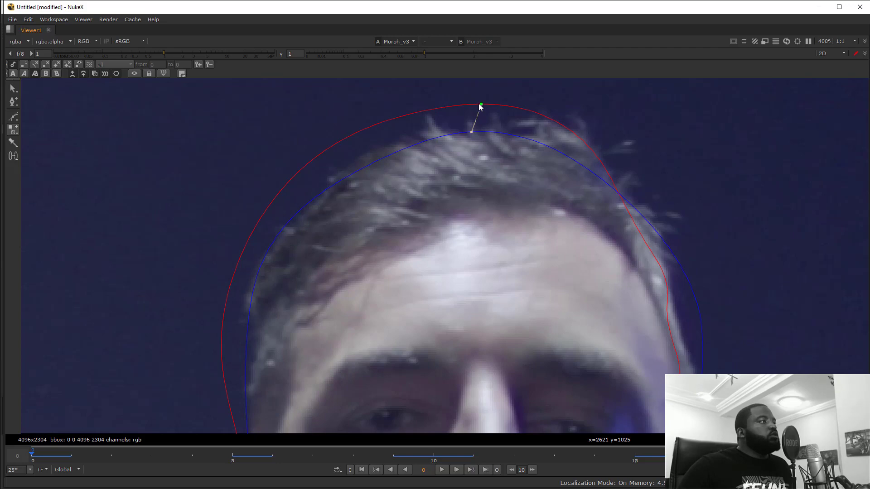
Add correspondence points pairing the splines on the upper left and upper right sides of the head.
scroll(484, 134, down, 2)
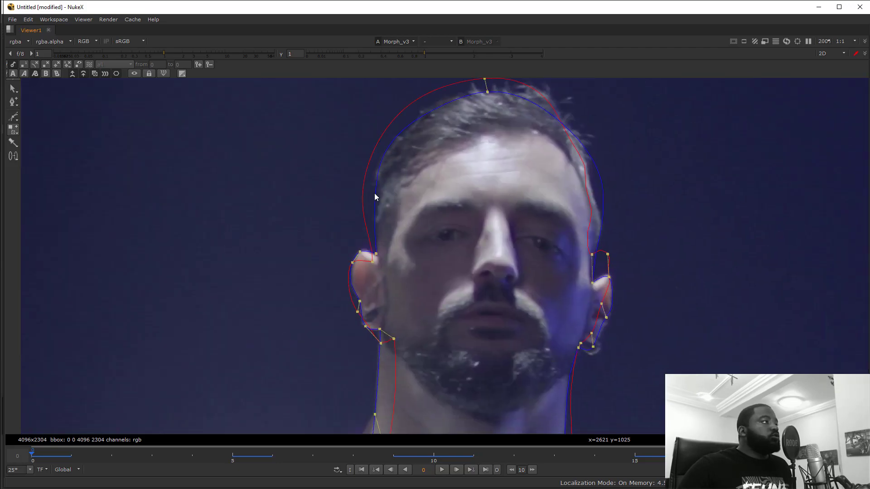
click(390, 145)
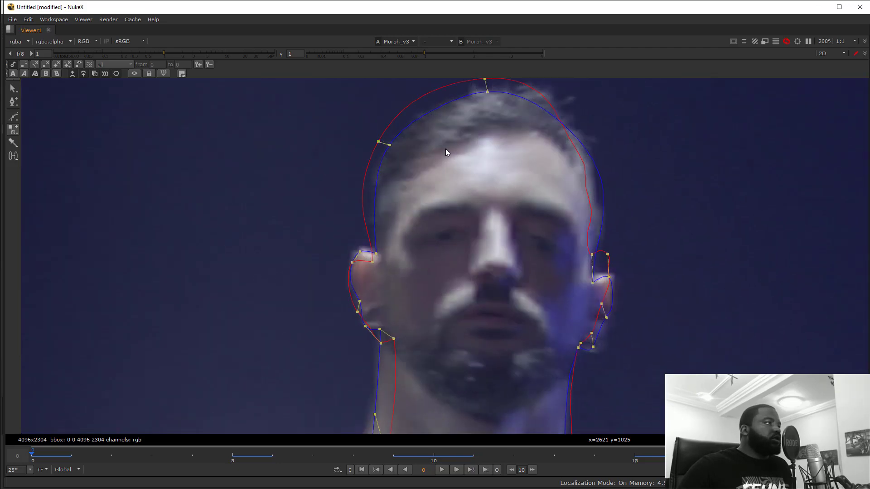
click(582, 166)
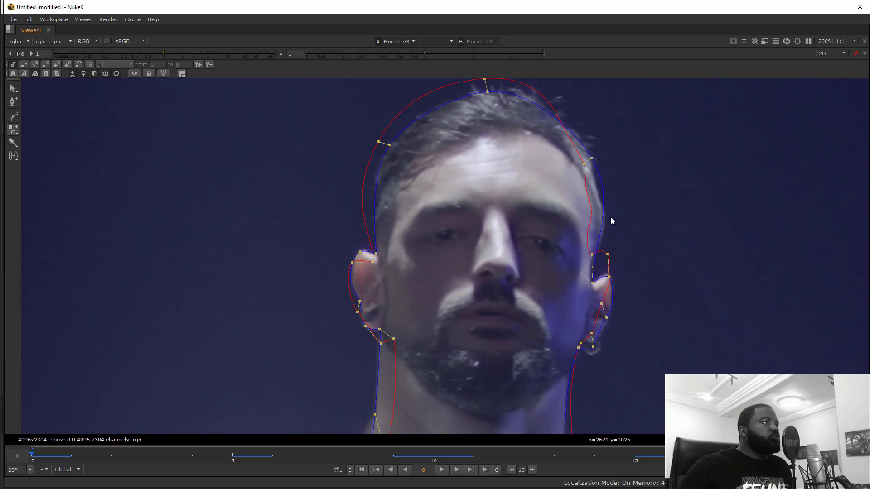
Add a correspondence point pairing the blue and red splines on top of the left shoulder.
drag(560, 251, 576, 235)
scroll(544, 233, down, 3)
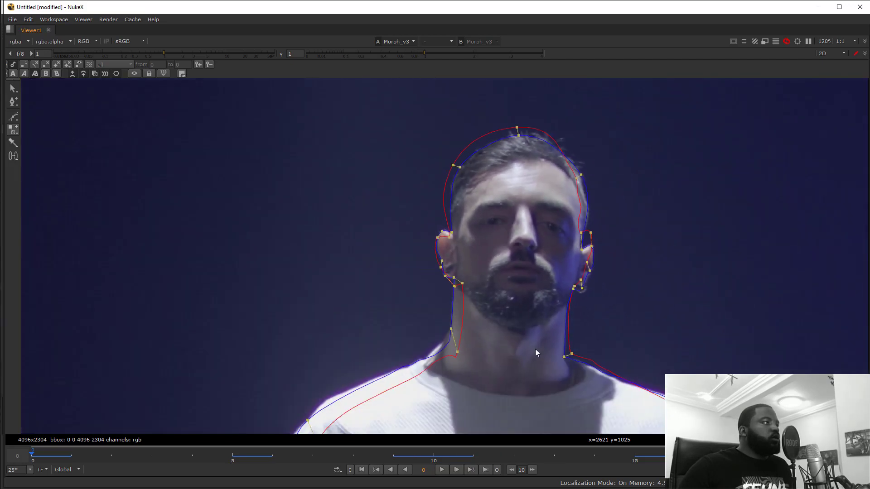
drag(535, 349, 497, 228)
scroll(502, 263, down, 3)
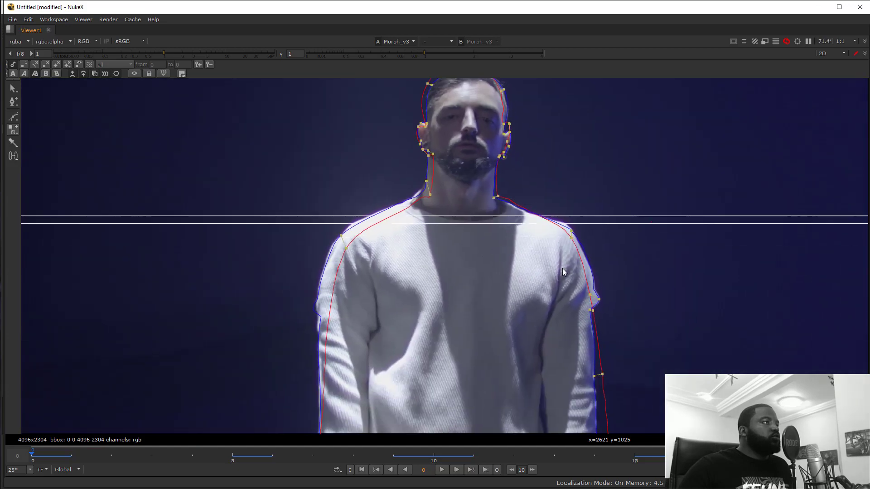
scroll(563, 271, up, 5)
scroll(570, 263, down, 3)
scroll(625, 271, down, 2)
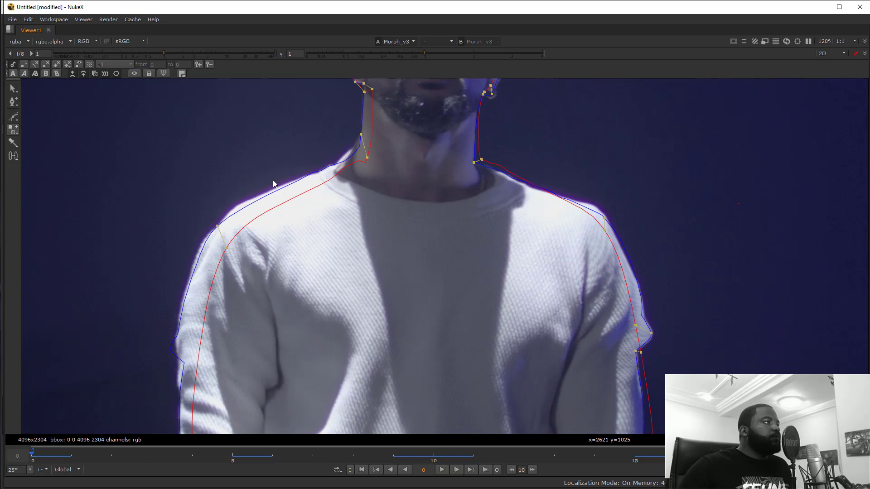
ctrl+alt+click(247, 206)
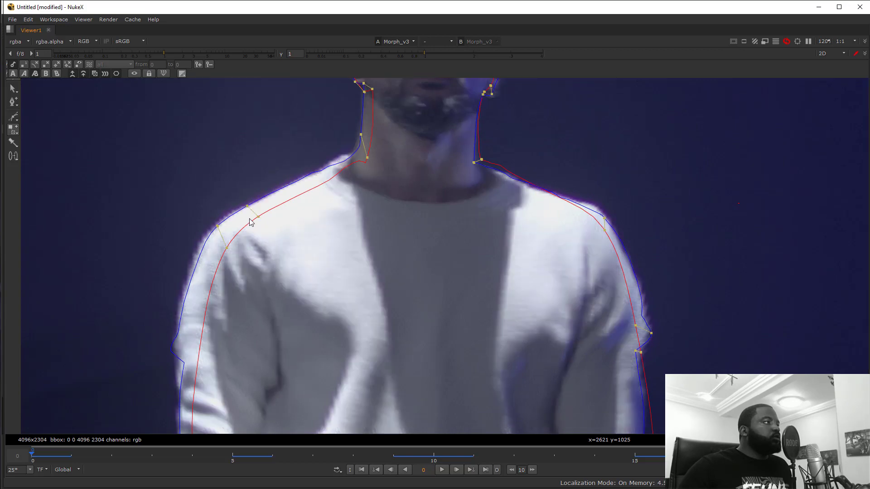
Pair the splines where the left shoulder meets the neck, and move the neck's existing red point onto the red spline's corner.
scroll(333, 169, up, 10)
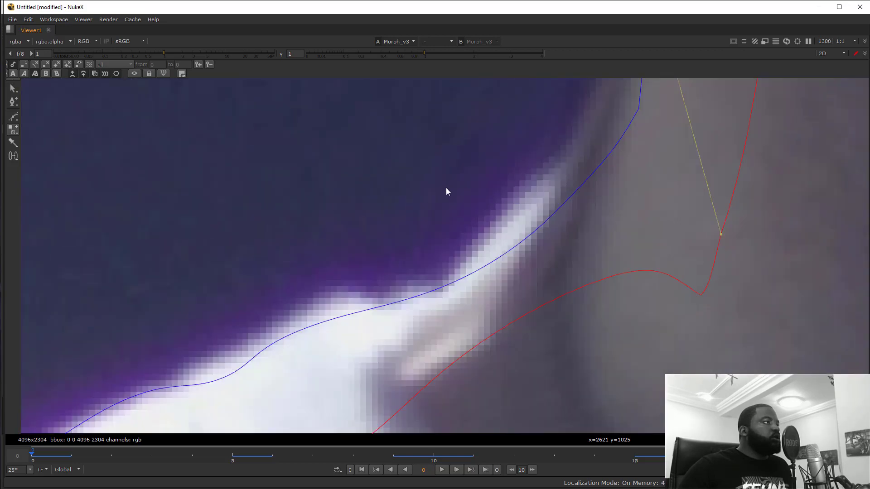
scroll(607, 276, down, 6)
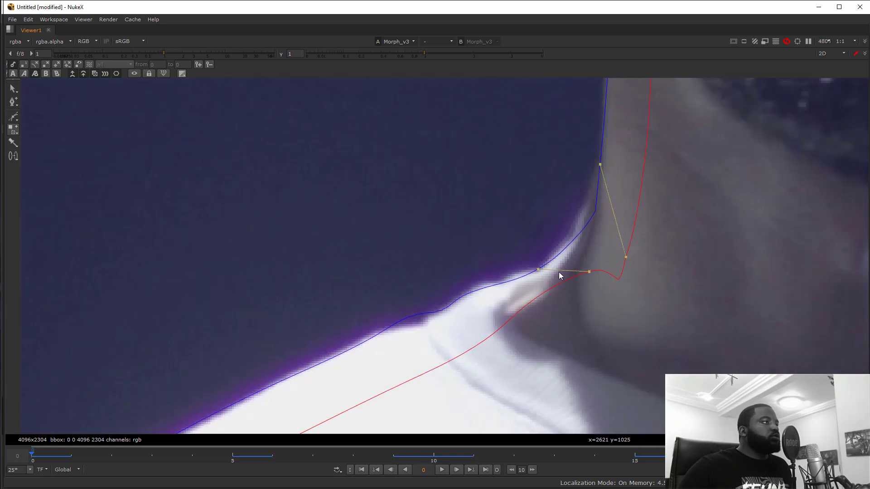
drag(606, 262, 601, 278)
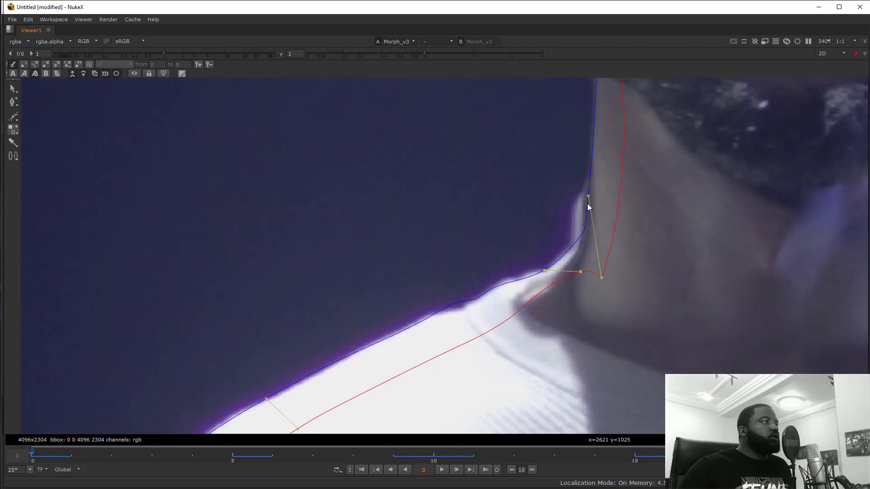
scroll(534, 243, down, 4)
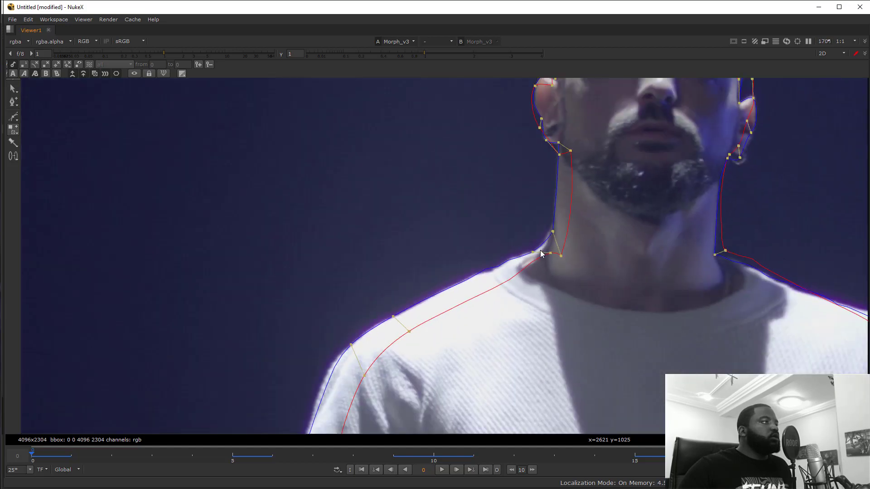
Slide both ends of the right shoulder's correspondence point along their splines, up toward the neck.
scroll(499, 242, down, 1)
scroll(653, 254, up, 5)
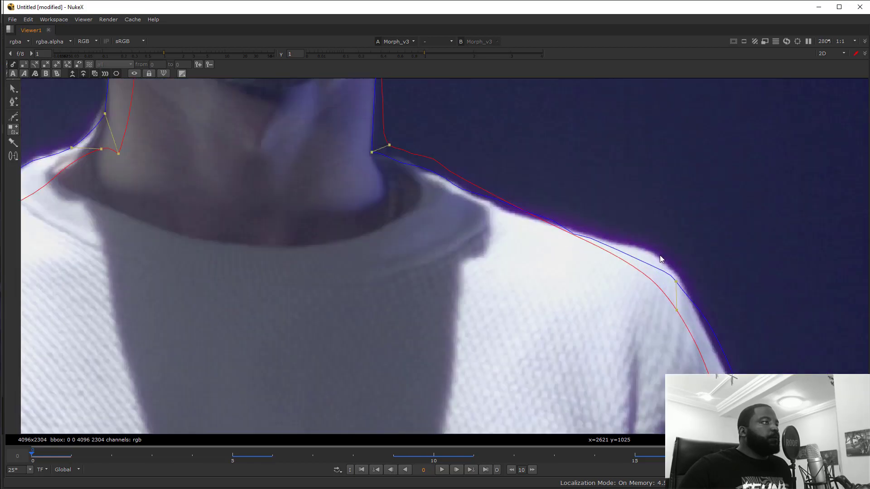
drag(676, 282, 644, 262)
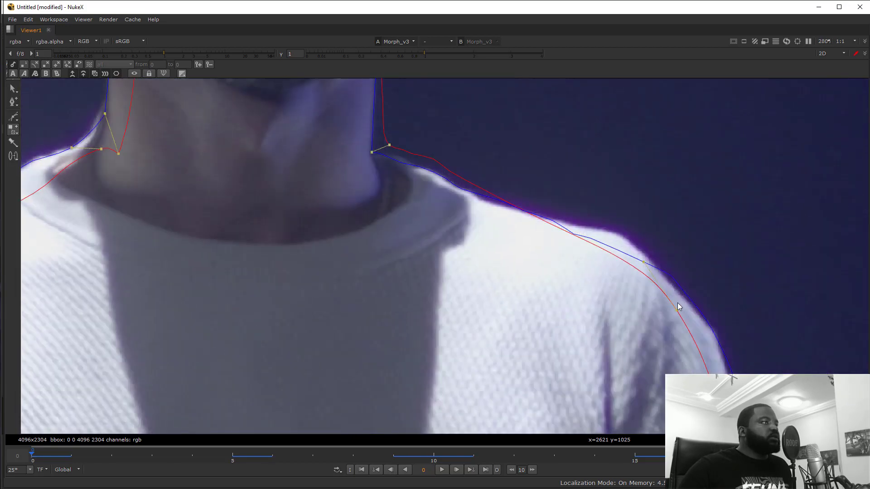
drag(676, 311, 628, 263)
scroll(610, 270, down, 6)
scroll(610, 311, up, 2)
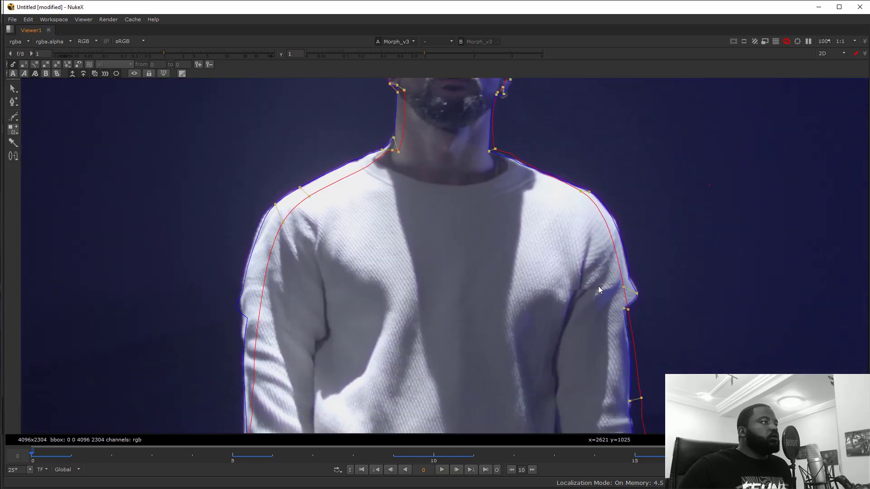
Review the correspondence points from the lower body up to the head, and turn off the viewer overlay.
scroll(566, 336, down, 3)
scroll(506, 223, up, 1)
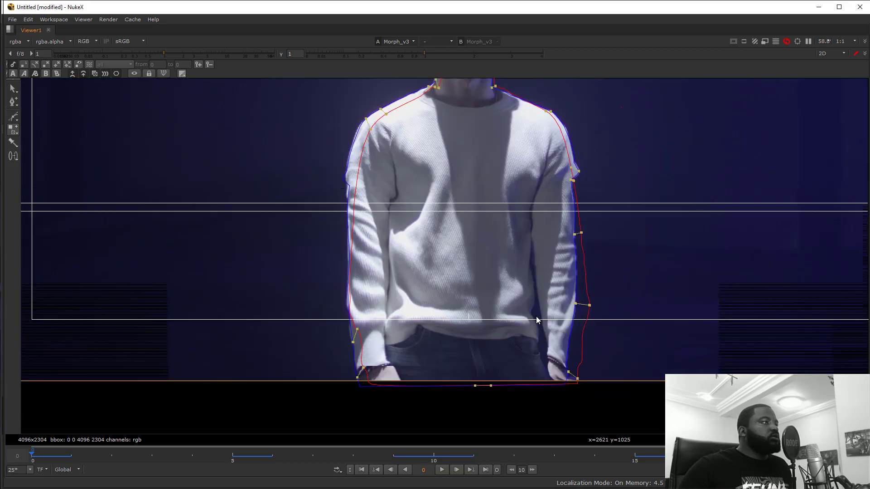
drag(498, 187, 516, 268)
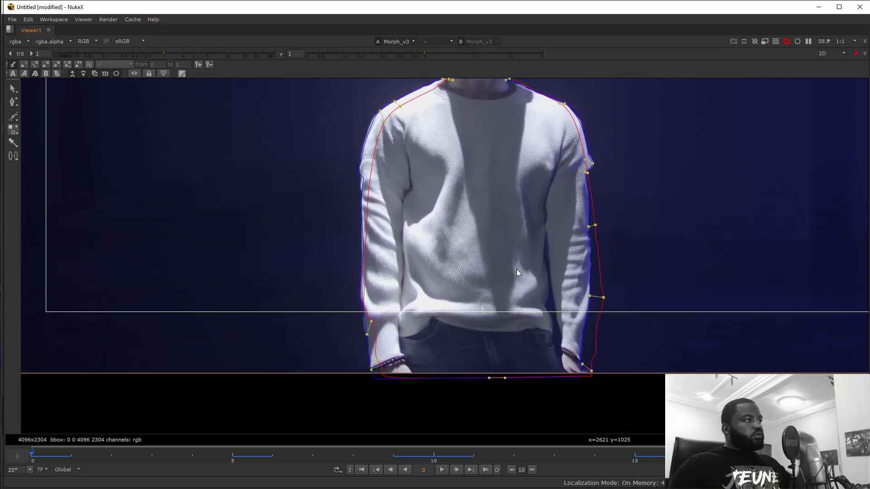
drag(496, 191, 534, 304)
drag(545, 167, 554, 244)
scroll(554, 244, up, 3)
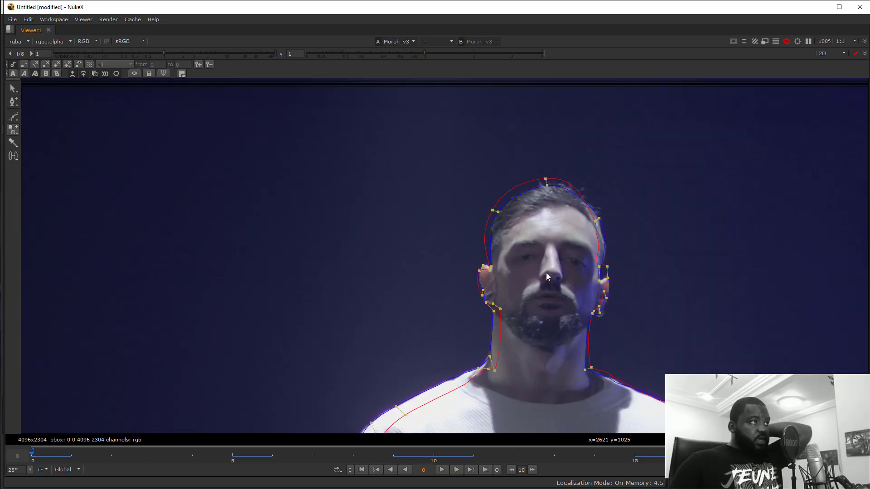
key(o)
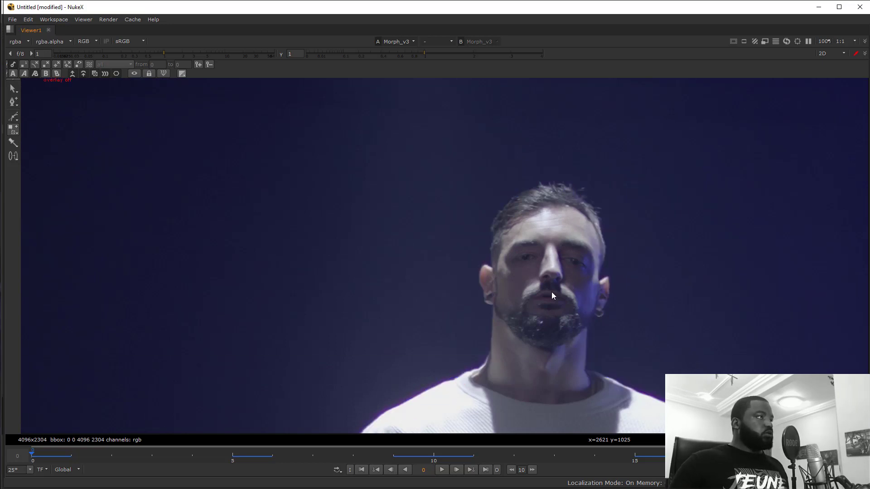
Restore the full workspace layout, frame both shoulders and the head in the viewer, and play the morph.
key(space)
drag(485, 175, 271, 176)
scroll(365, 167, down, 1)
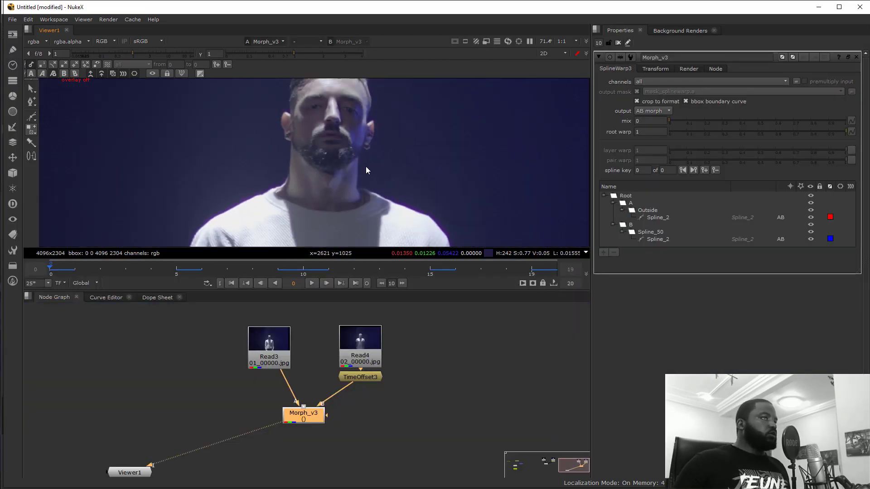
scroll(361, 137, down, 1)
click(311, 283)
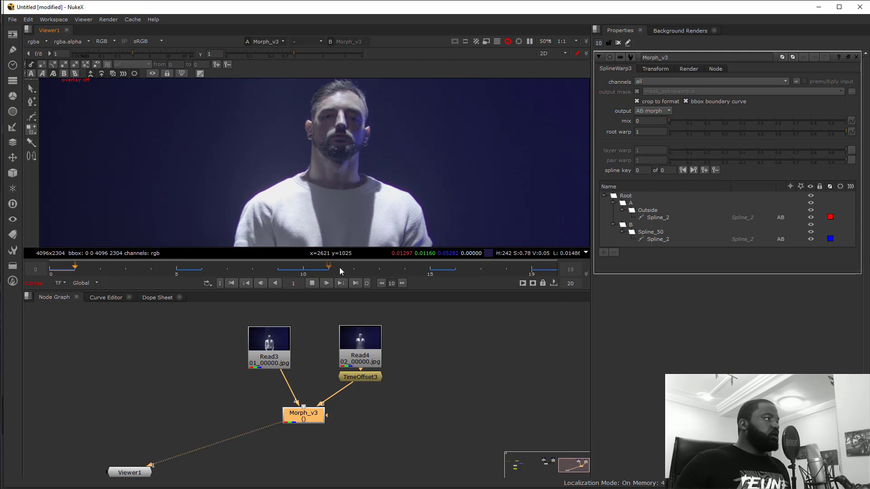
Animate Morph_v3's mix with a key of 0 at frame 0 and a key of 1 at frame 19.
drag(336, 274, 48, 276)
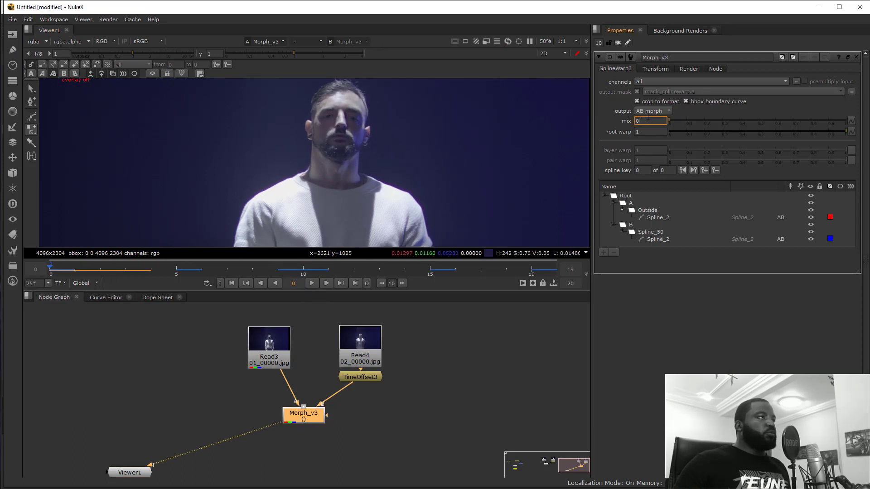
right_click(649, 123)
click(655, 131)
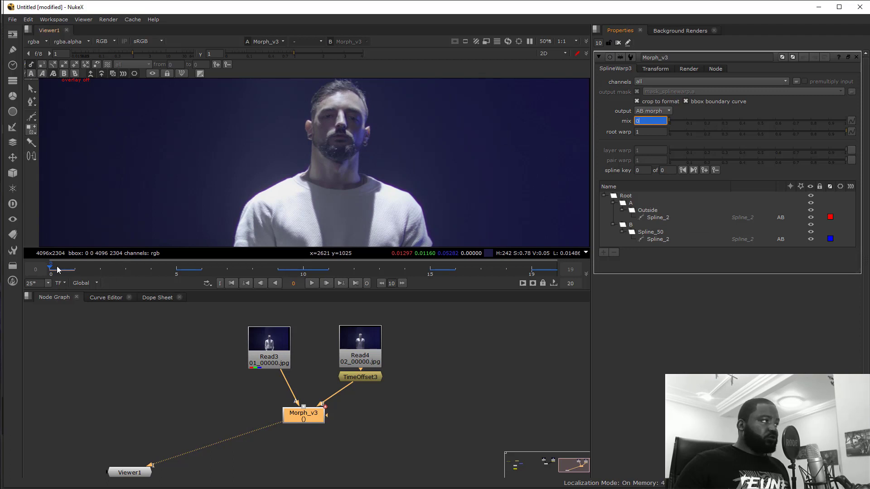
drag(57, 270, 543, 281)
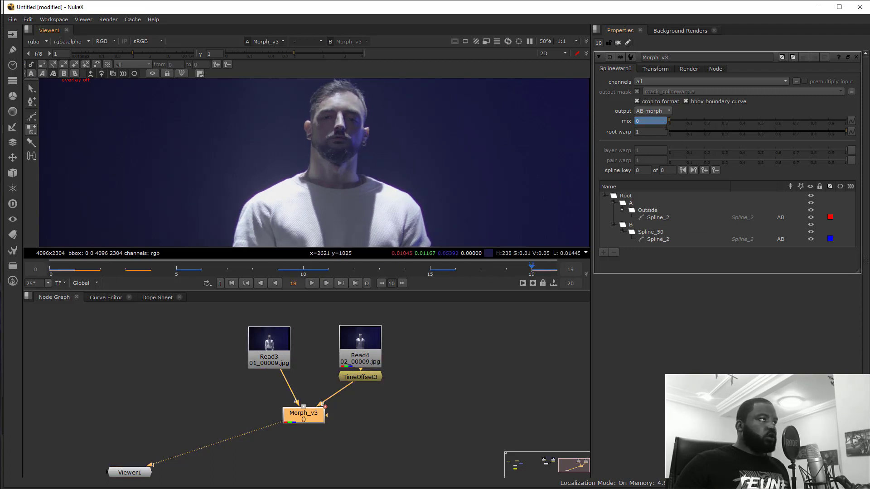
text(1)
key(Return)
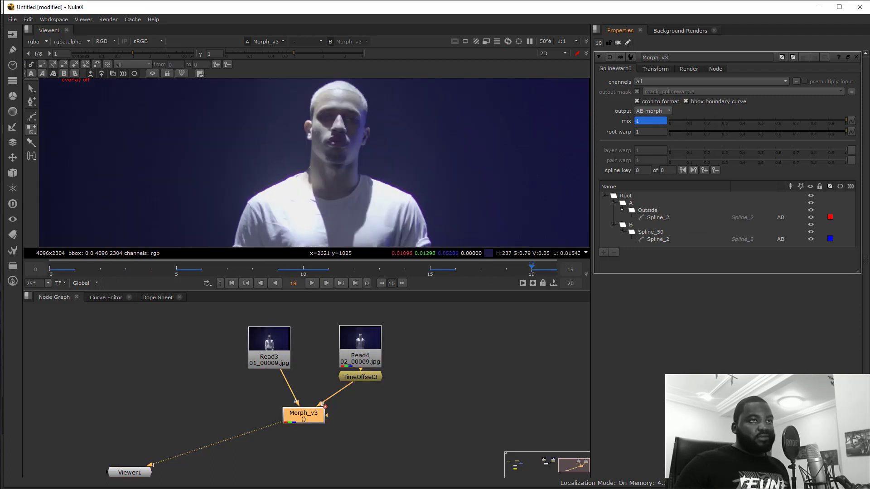
Link Morph_v3's root warp to its animated mix by copying the mix links and pasting them.
right_click(641, 122)
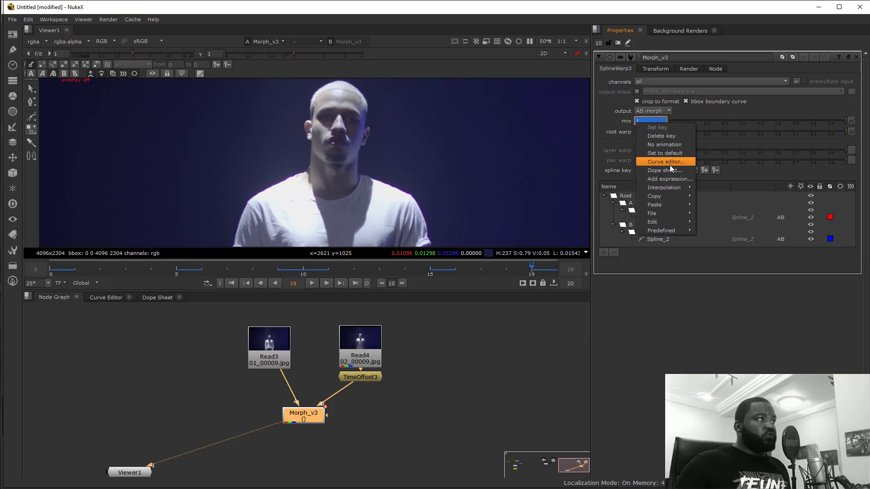
mouse_move(670, 188)
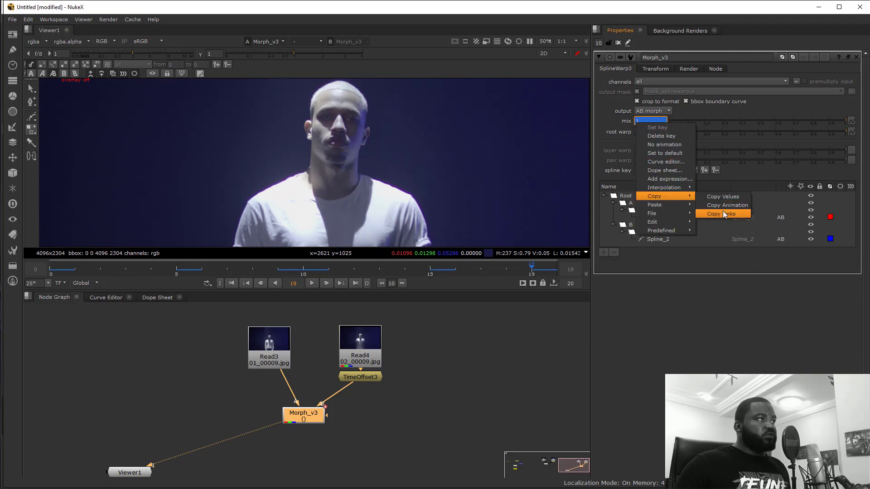
click(717, 210)
right_click(658, 133)
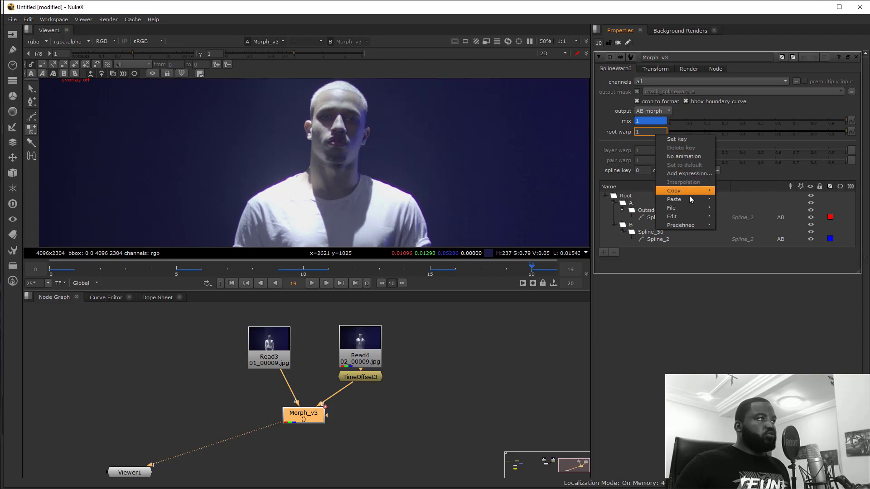
mouse_move(690, 202)
click(745, 209)
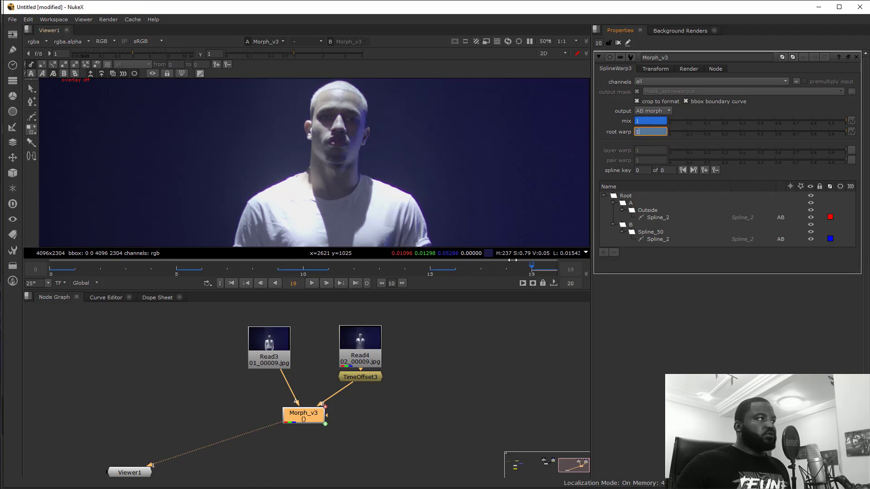
Play the animated morph through to check the transition between the two men, and stop playback.
click(312, 283)
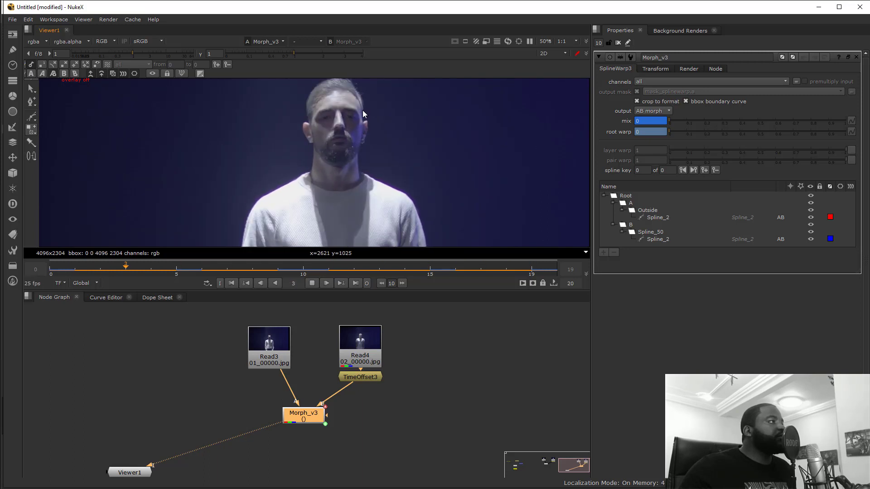
drag(345, 260, 269, 268)
click(317, 283)
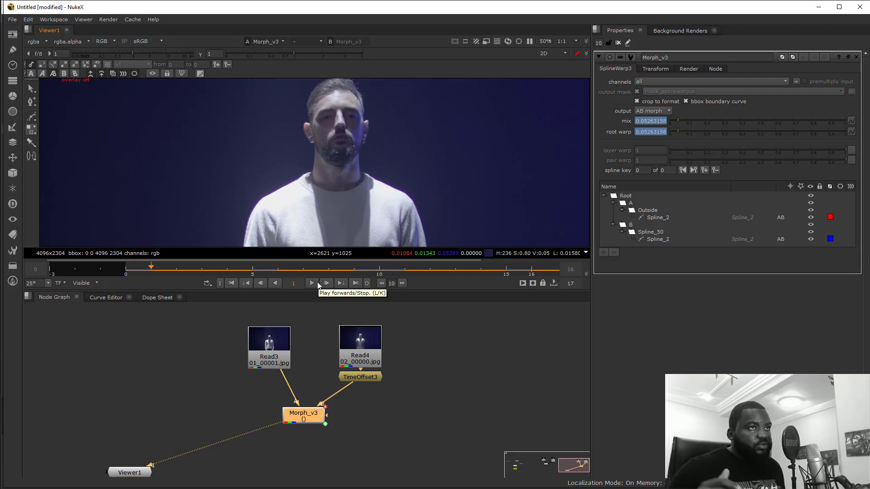
Switch to the Mocha Pro window holding the 01.mocha project.
click(677, 0)
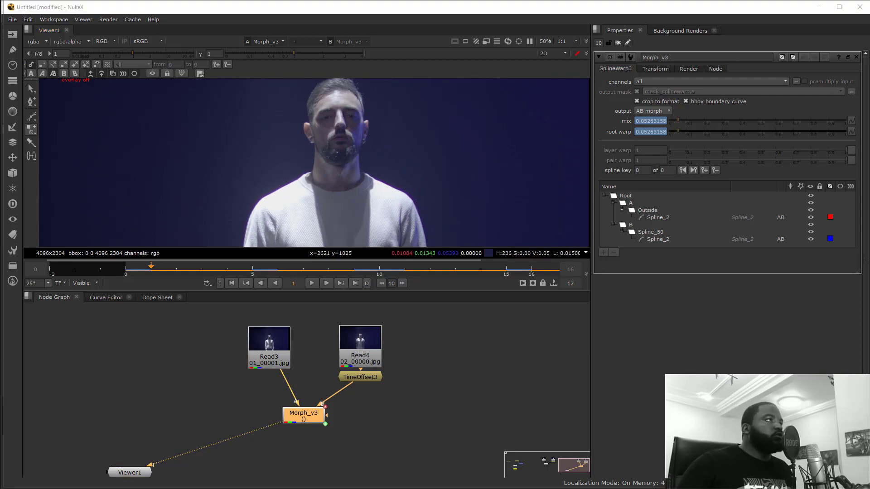
click(681, 40)
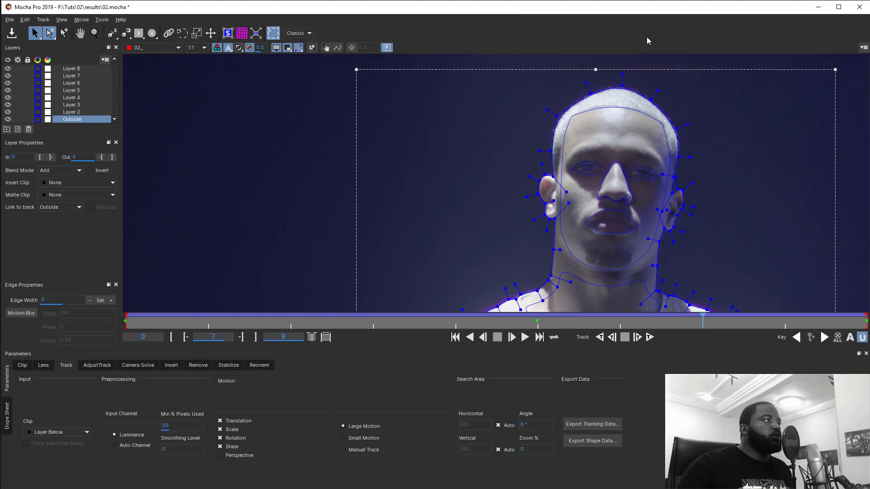
click(671, 0)
click(604, 29)
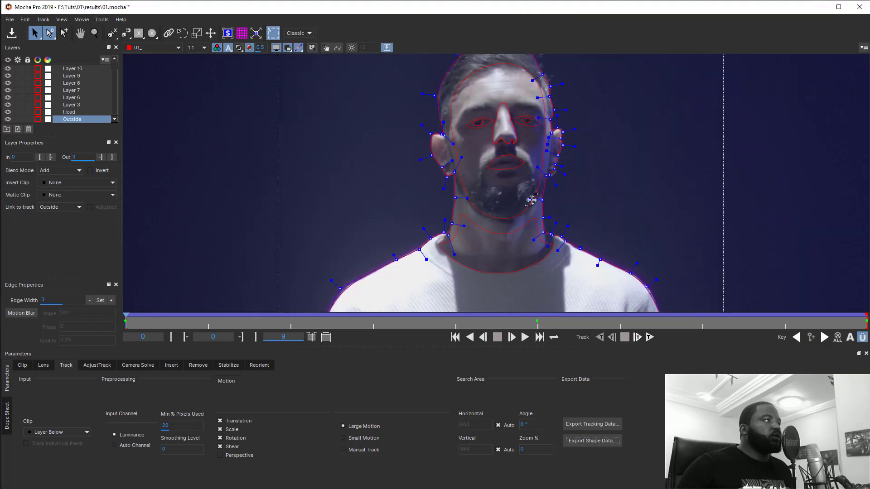
click(533, 235)
key(ctrl+v)
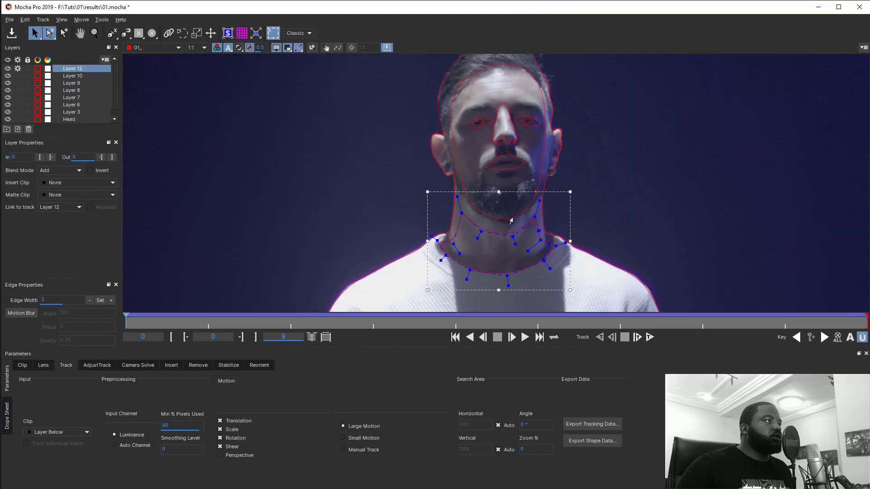
shift+click(512, 219)
shift+click(518, 167)
shift+click(518, 140)
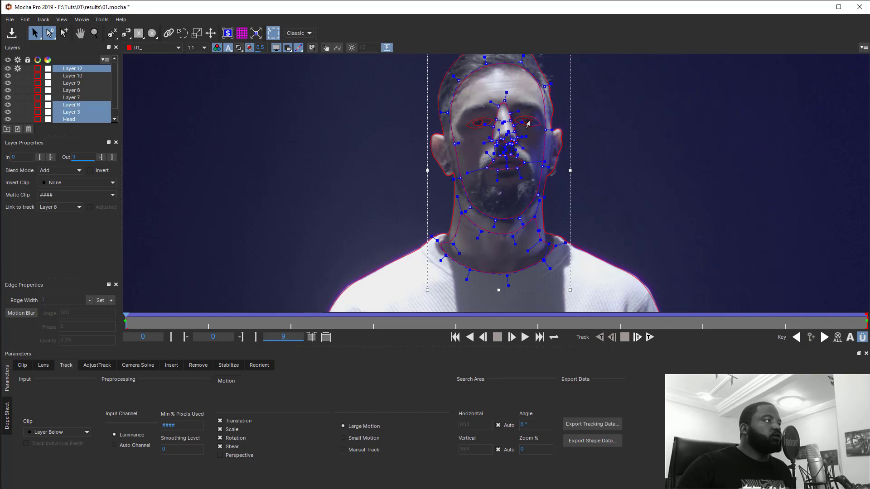
drag(644, 117, 648, 57)
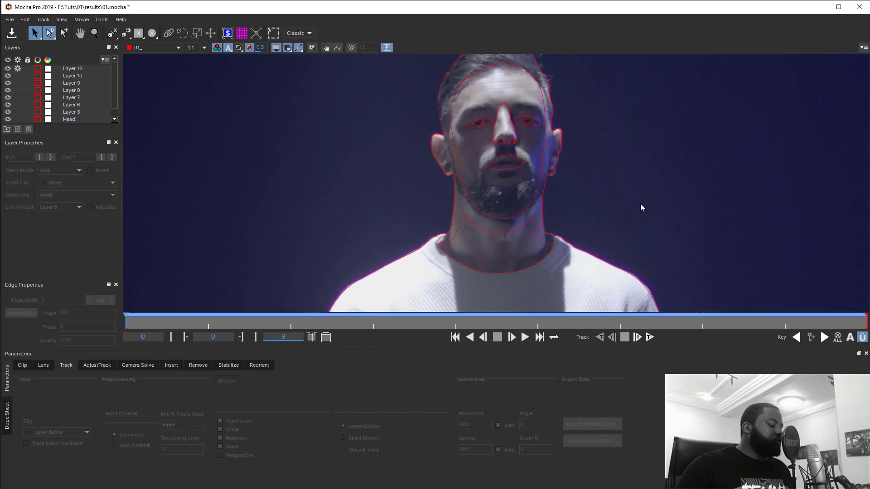
key(z)
key(ctrl+z)
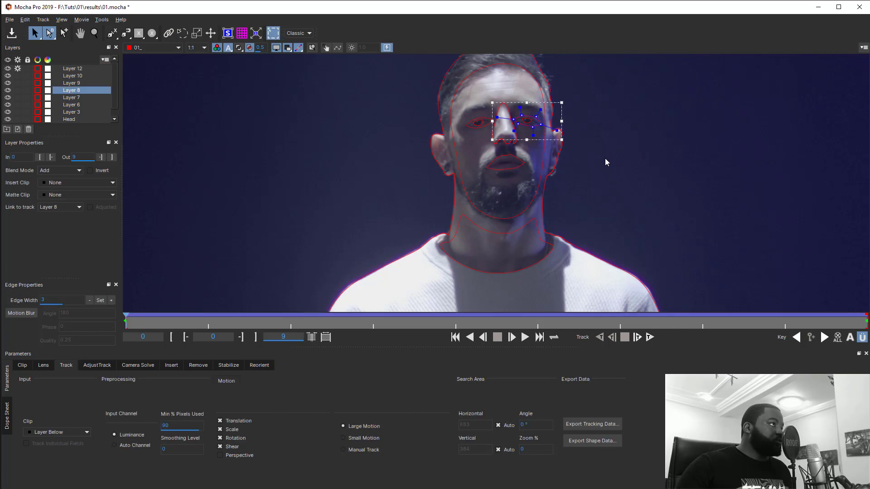
key(ctrl+z)
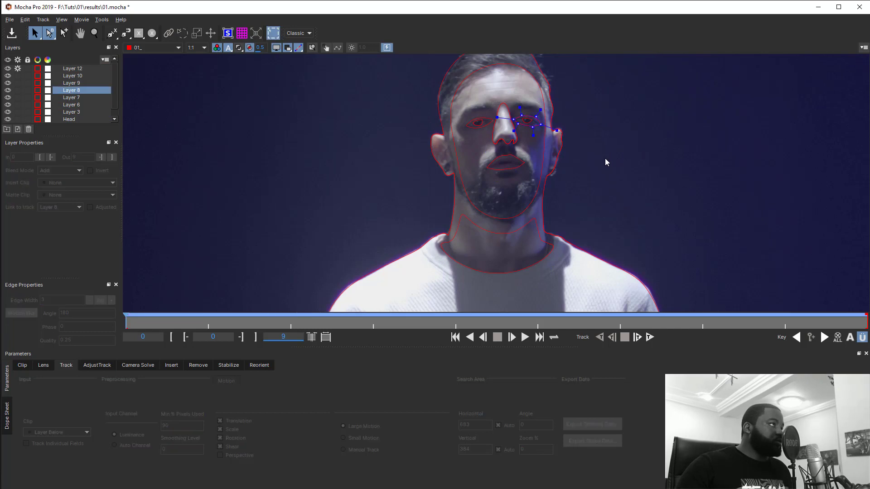
key(z)
click(617, 180)
shift+click(488, 245)
shift+click(480, 224)
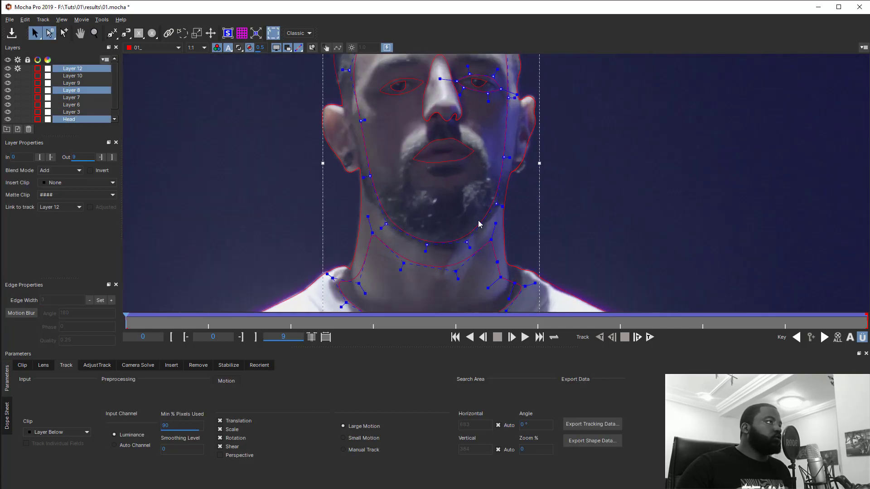
shift+click(470, 155)
shift+click(462, 112)
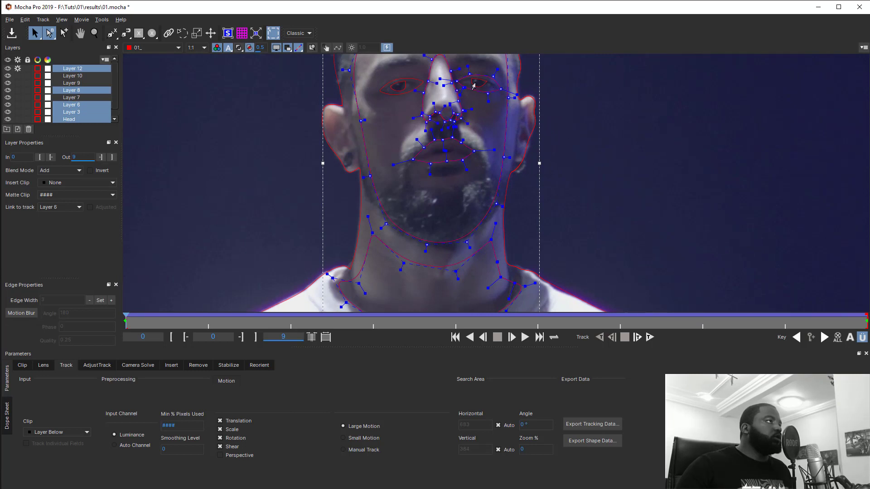
click(614, 257)
Select the neck, face outline, mouth, nose, both eye and both iris layers together on the bearded man in 01.mocha.
click(494, 250)
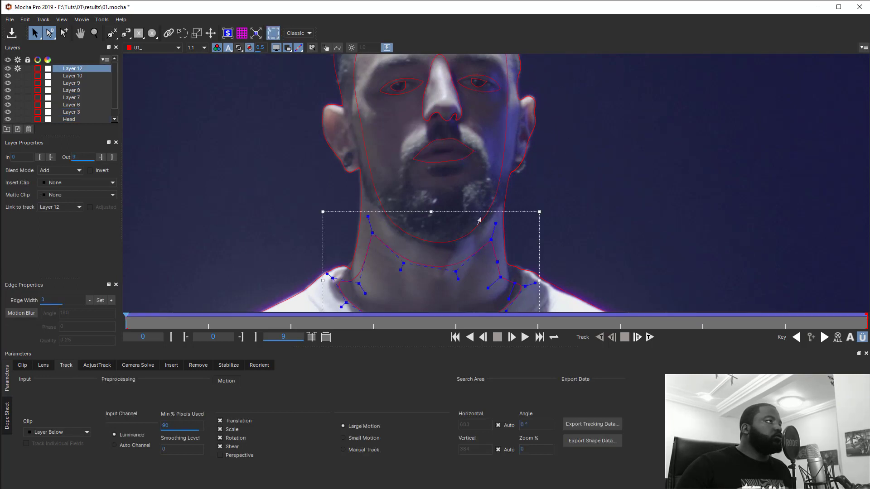
shift+click(479, 220)
shift+click(465, 159)
shift+click(460, 108)
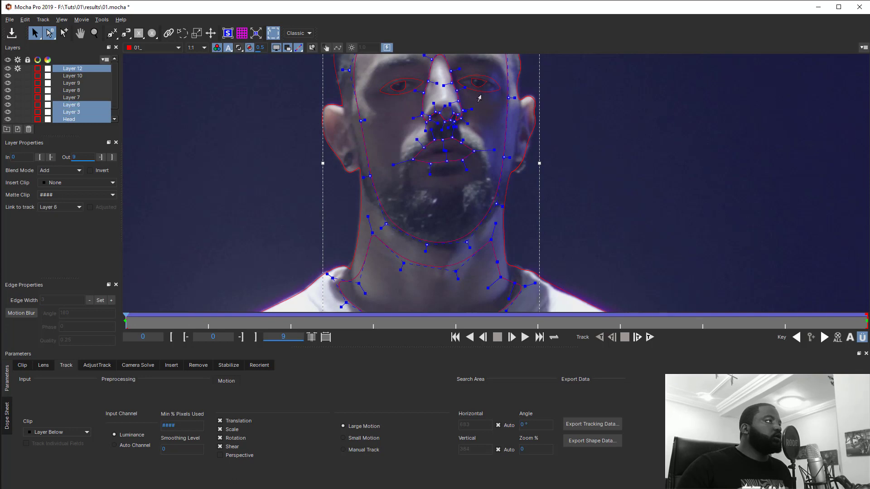
shift+click(484, 96)
shift+click(481, 87)
shift+click(398, 98)
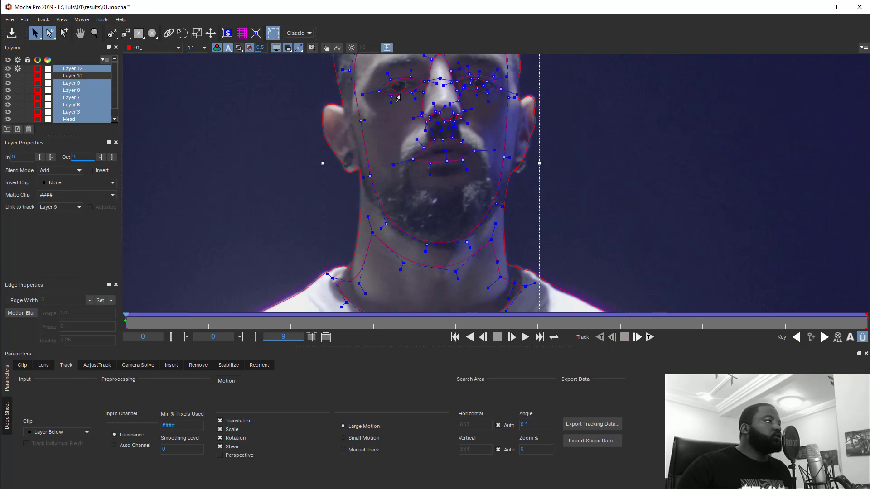
shift+click(400, 90)
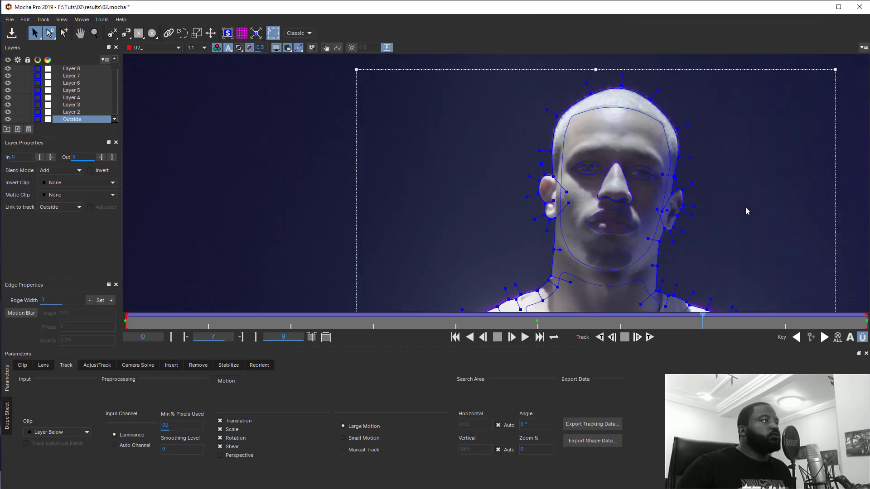
Switch to the 02.mocha project and select the neck, face outline, mouth, nose and Layer 6 eye shapes together.
click(615, 196)
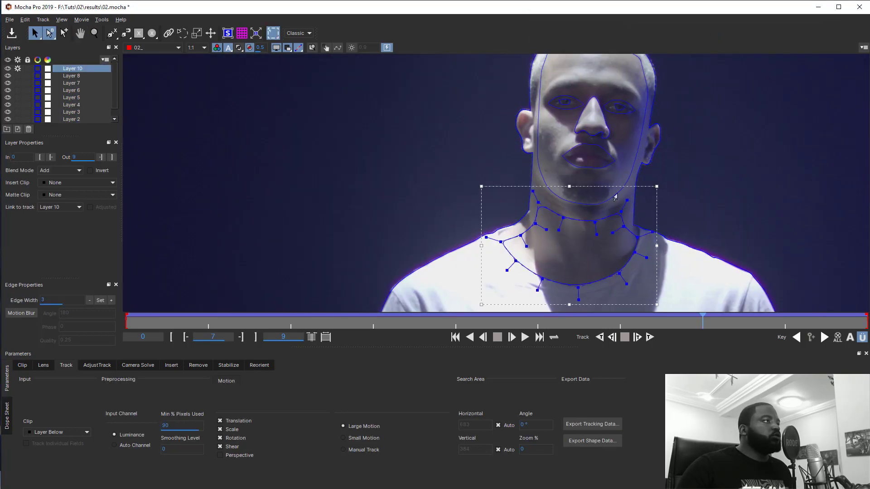
click(601, 149)
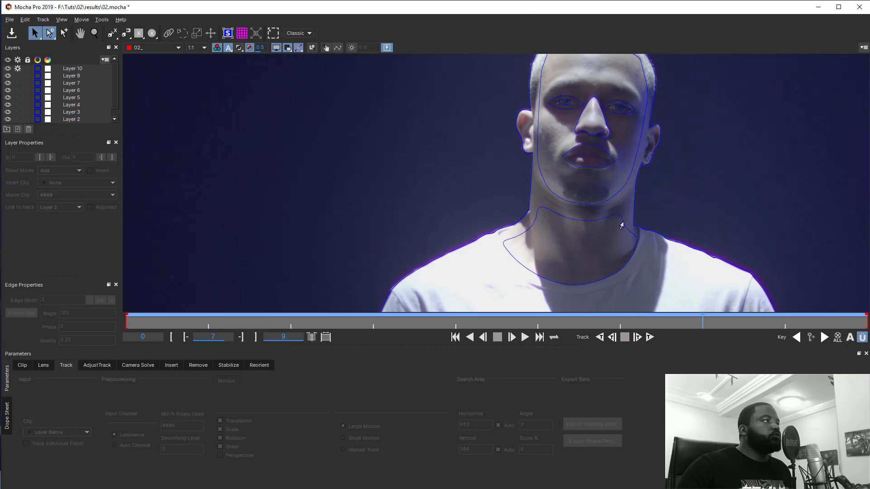
click(622, 225)
shift+click(613, 199)
shift+click(606, 167)
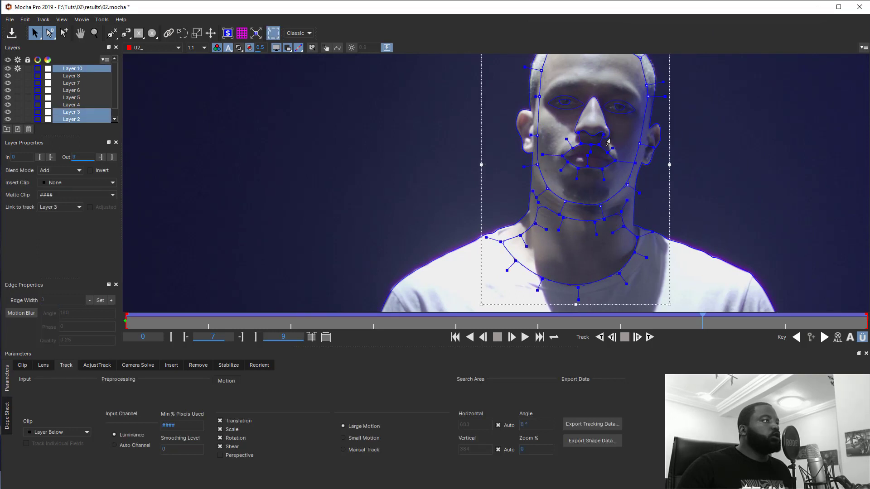
shift+click(606, 133)
shift+click(620, 118)
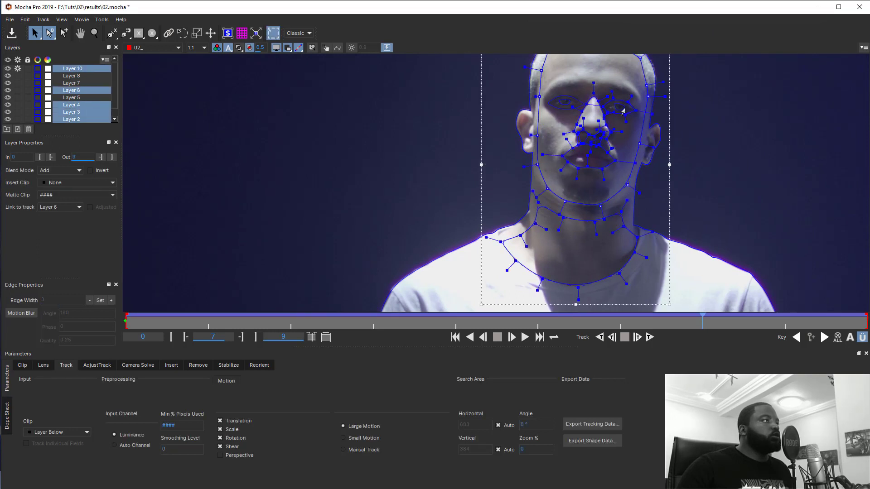
Add the remaining eye and iris shapes, Layers 5, 7 and 8, to the selection in 02.mocha.
key(z)
drag(756, 166, 786, 23)
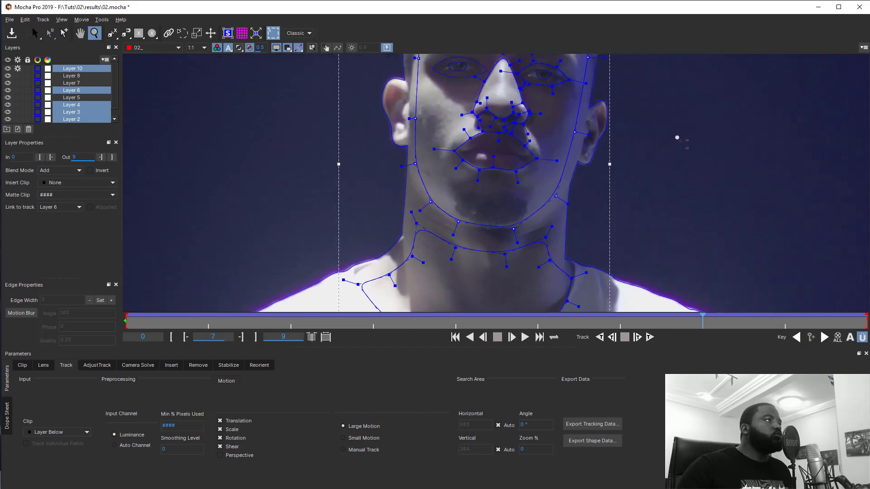
key(x)
drag(678, 141, 704, 248)
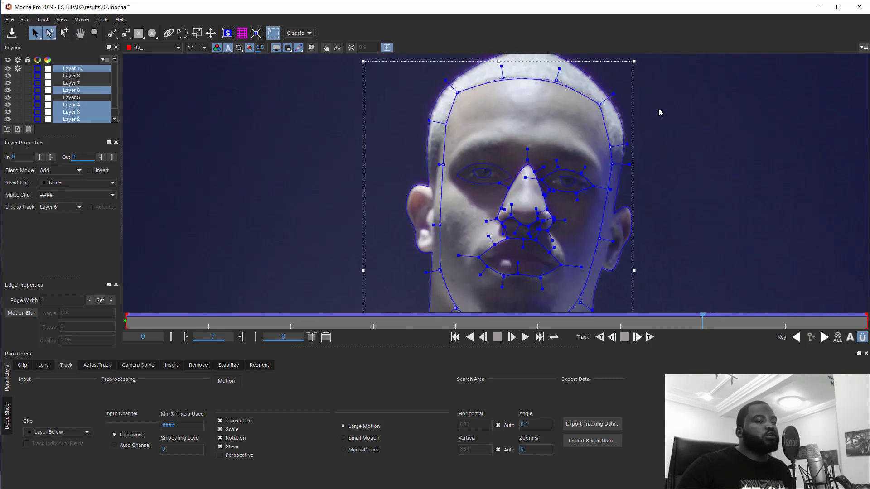
shift+click(559, 184)
shift+click(479, 183)
shift+click(478, 179)
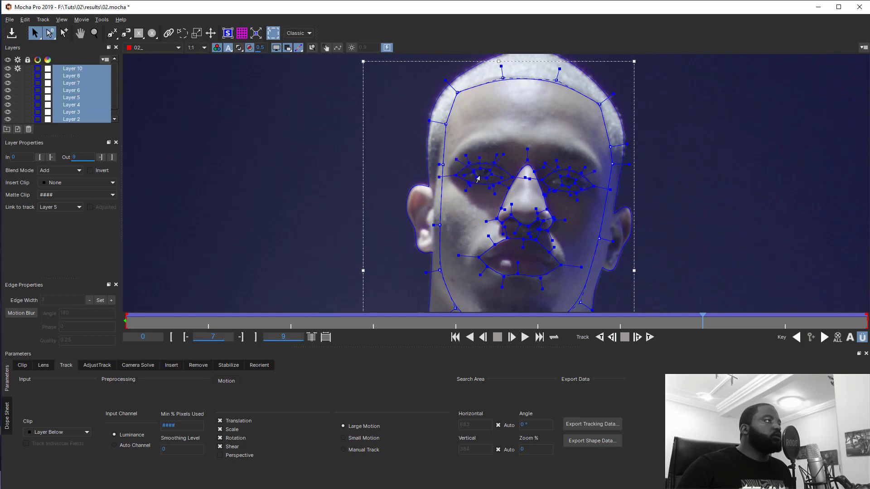
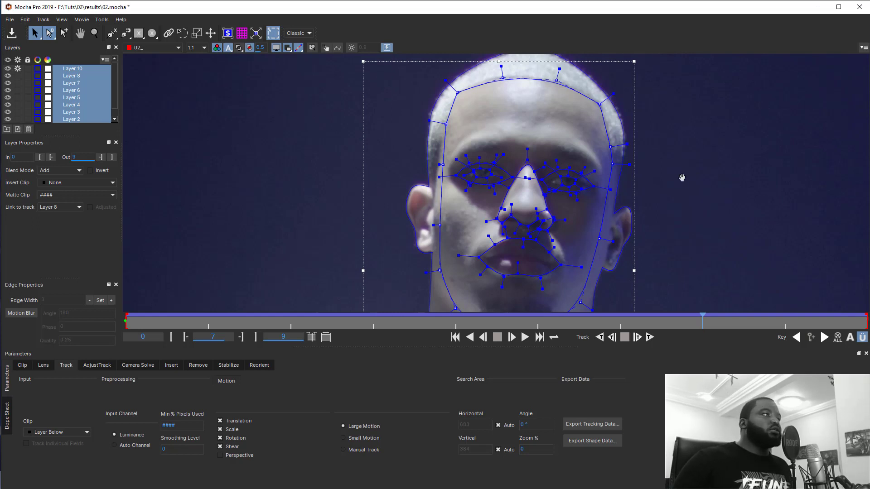
key(x)
drag(682, 178, 681, 143)
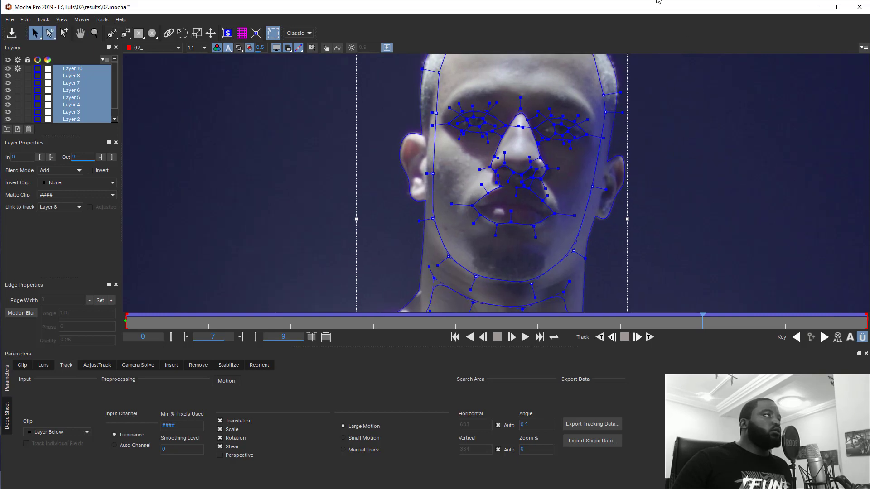
Switch to the 01.mocha project and copy its selected layers' shape data to the clipboard in Nuke SplineWarp (*.nk) format.
mouse_move(658, 1)
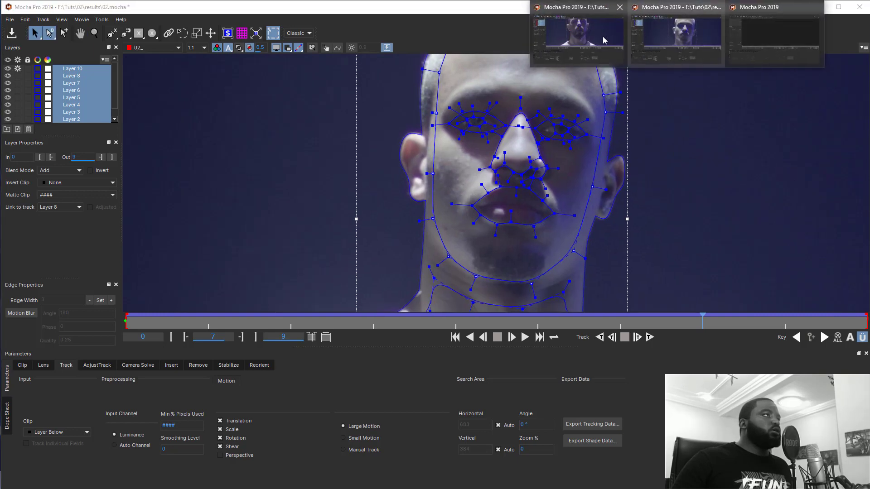
click(604, 41)
click(594, 441)
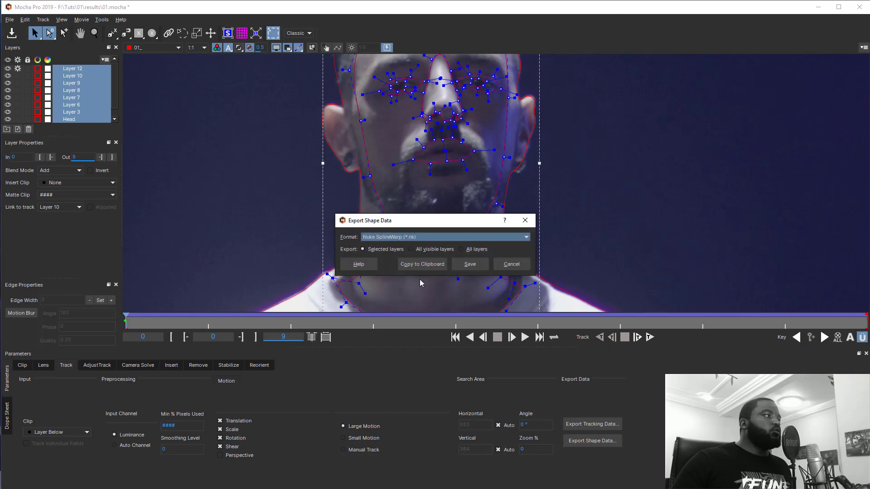
click(421, 263)
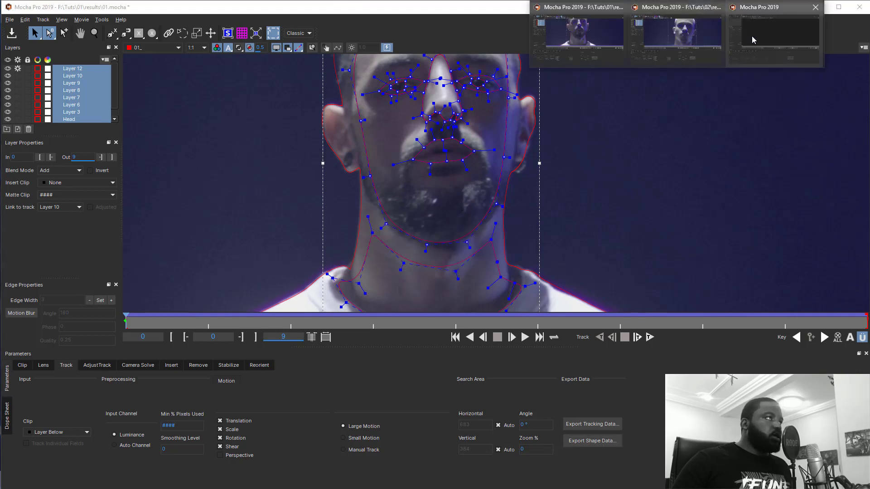
Switch to NukeX and paste the copied shape data as a node in the node graph.
click(730, 18)
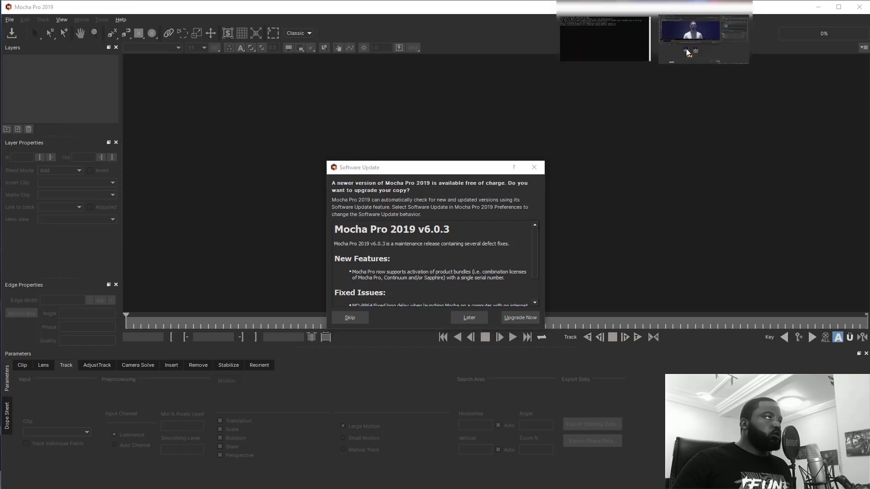
click(704, 34)
key(ctrl+v)
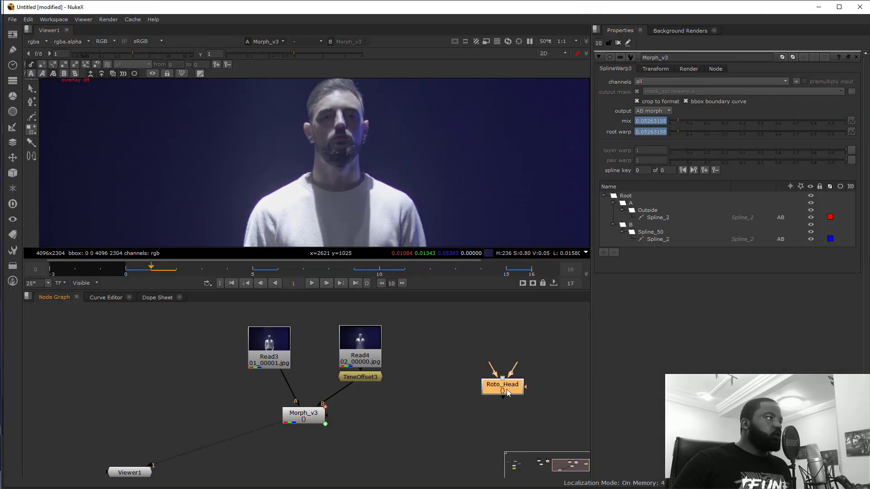
Delete the second spline of every layer in Roto_Head: Spline_4 and Spline_11 through Spline_17.
double_click(506, 390)
click(651, 218)
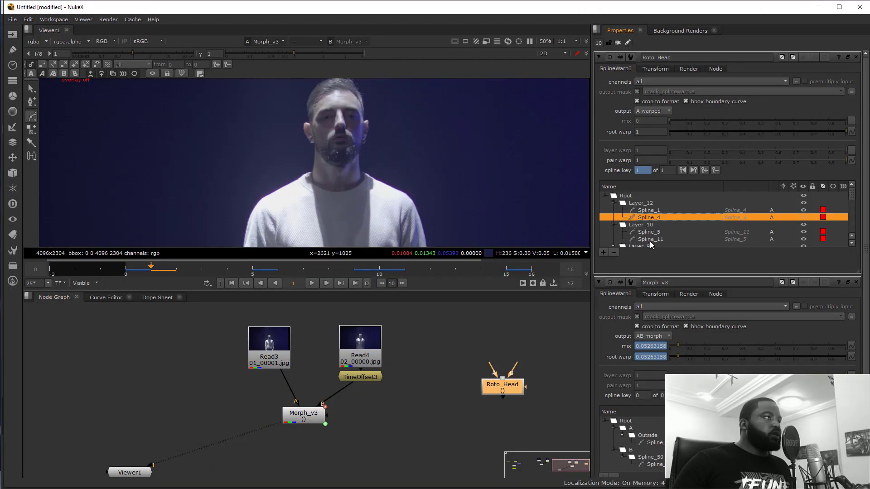
ctrl+click(650, 239)
scroll(652, 243, down, 1)
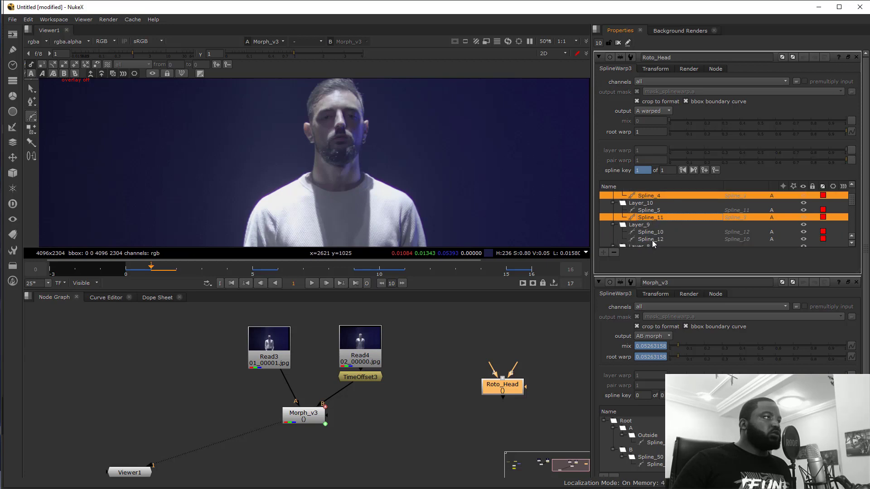
ctrl+click(653, 239)
scroll(672, 231, down, 1)
ctrl+click(659, 239)
scroll(679, 234, down, 3)
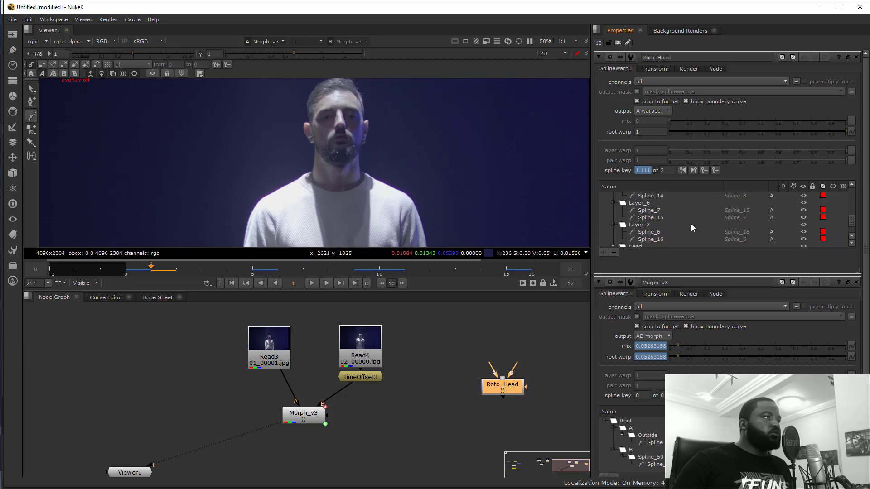
scroll(677, 217, up, 1)
ctrl+click(662, 217)
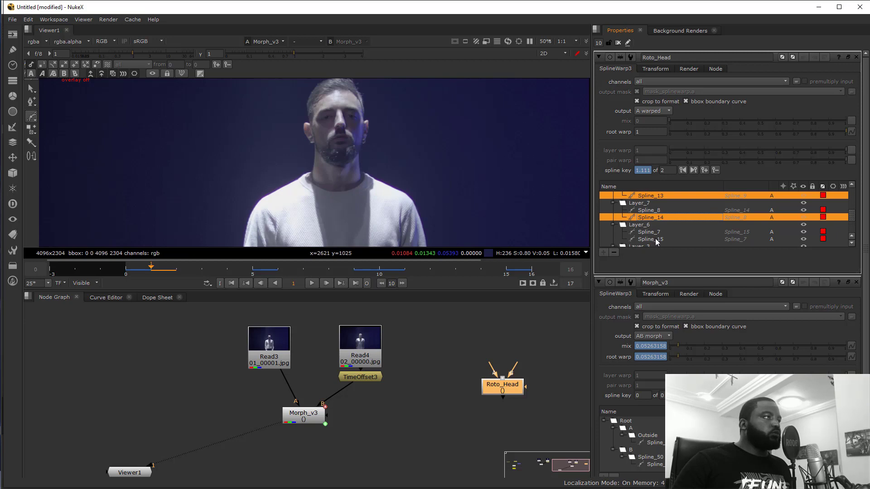
ctrl+click(656, 239)
scroll(691, 228, down, 1)
ctrl+click(659, 239)
scroll(697, 219, down, 1)
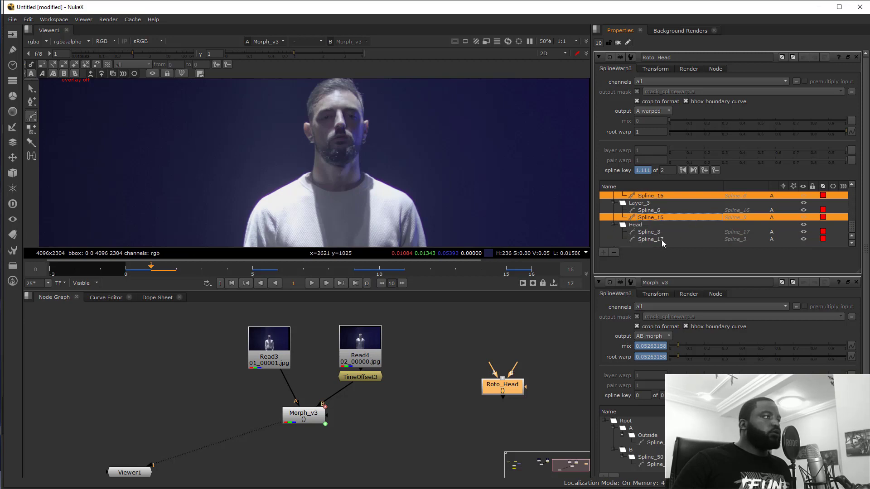
ctrl+click(661, 239)
scroll(712, 226, down, 1)
key(Delete)
scroll(711, 188, up, 6)
Copy all layers of Roto_Head with their remaining splines, from Layer_12 through Head, with the Morph_v3 properties open as well.
click(717, 195)
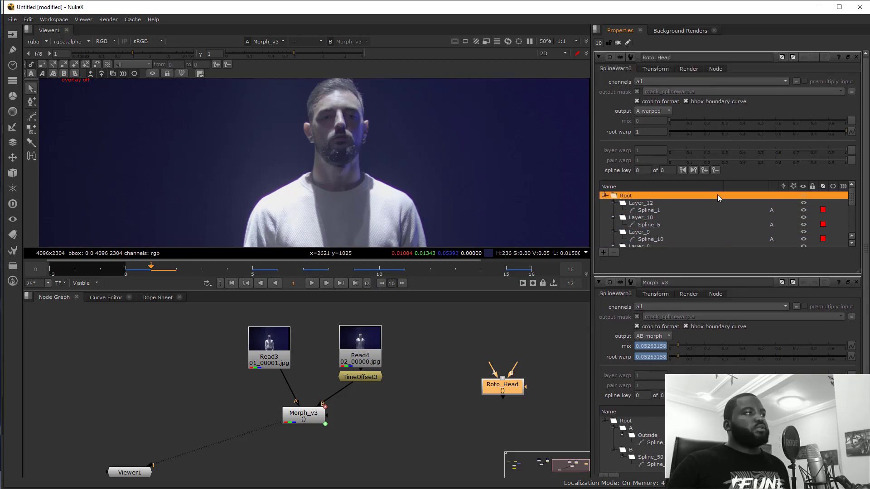
click(647, 204)
scroll(657, 213, down, 5)
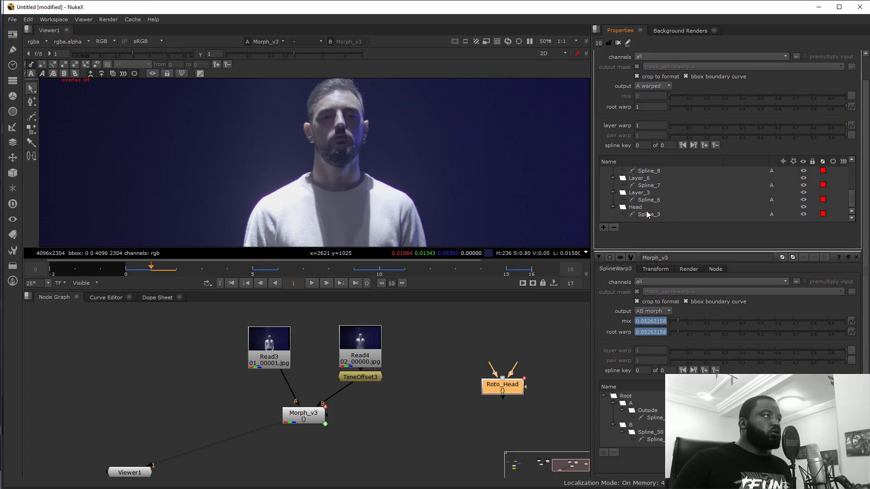
shift+click(645, 215)
scroll(681, 197, up, 1)
scroll(678, 196, up, 3)
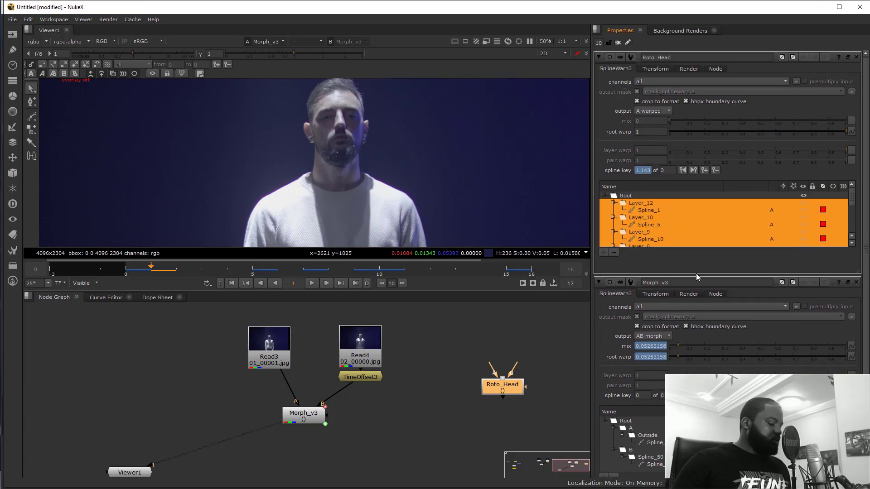
click(297, 416)
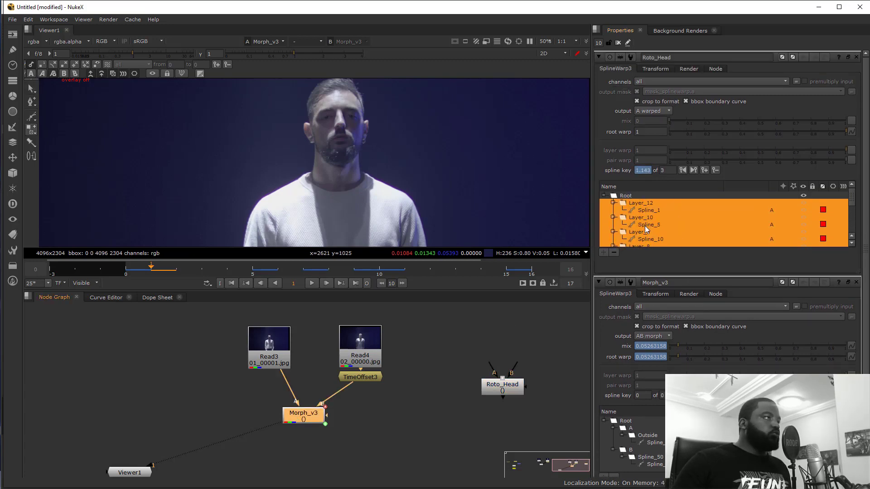
double_click(309, 420)
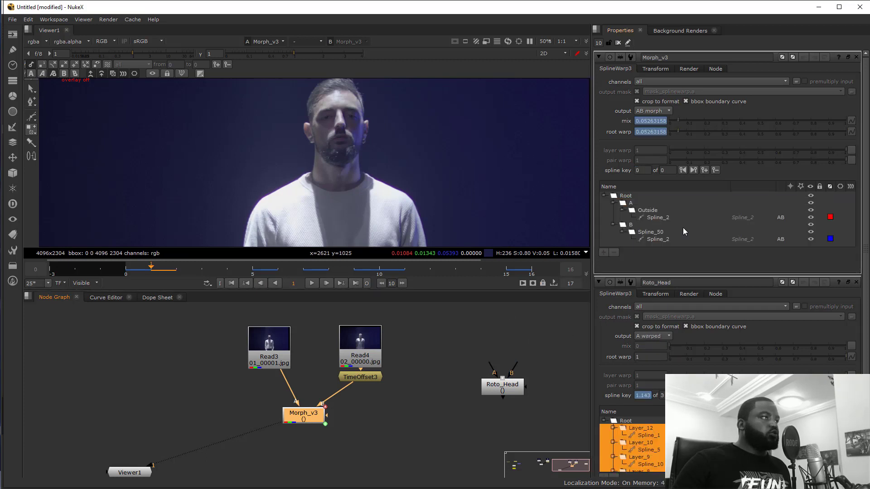
click(635, 204)
right_click(635, 204)
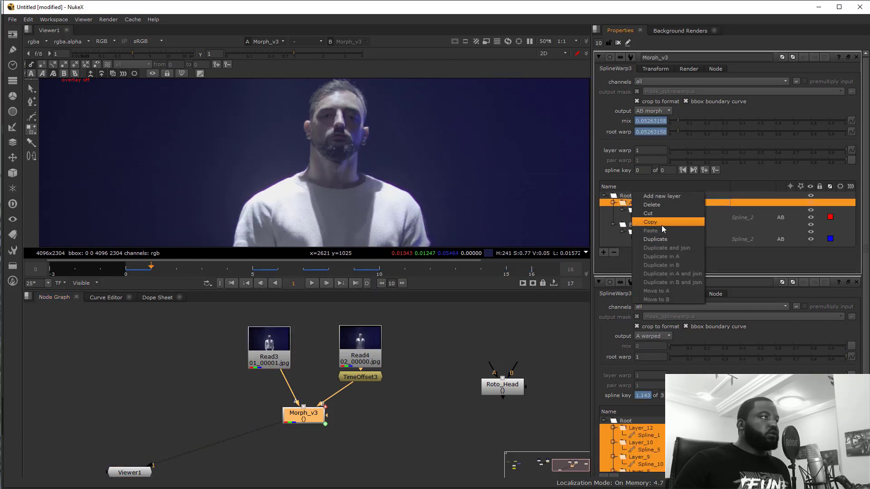
right_click(637, 420)
click(651, 441)
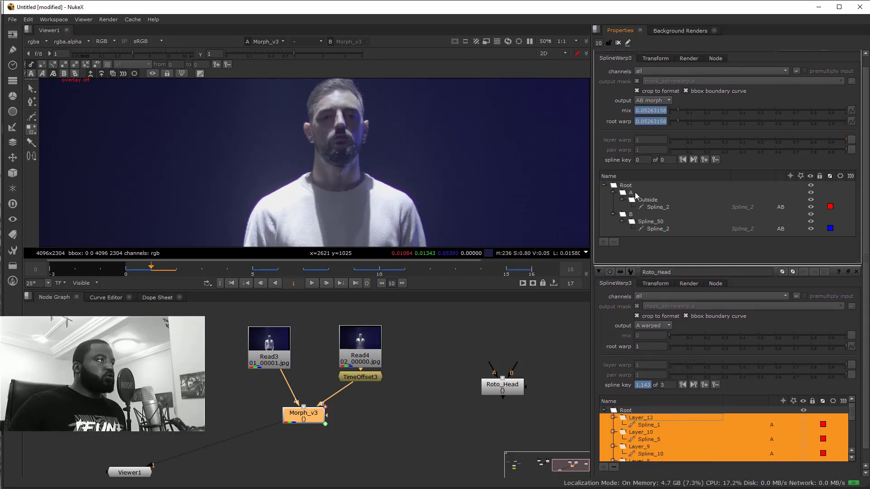
Paste the copied face layers into layer A of Morph_v3 and collapse that layer.
right_click(635, 192)
click(675, 220)
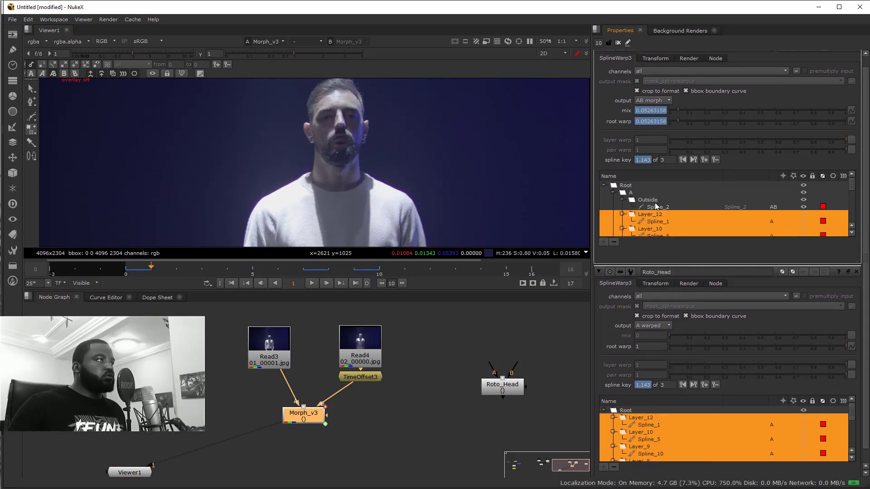
scroll(648, 212, down, 3)
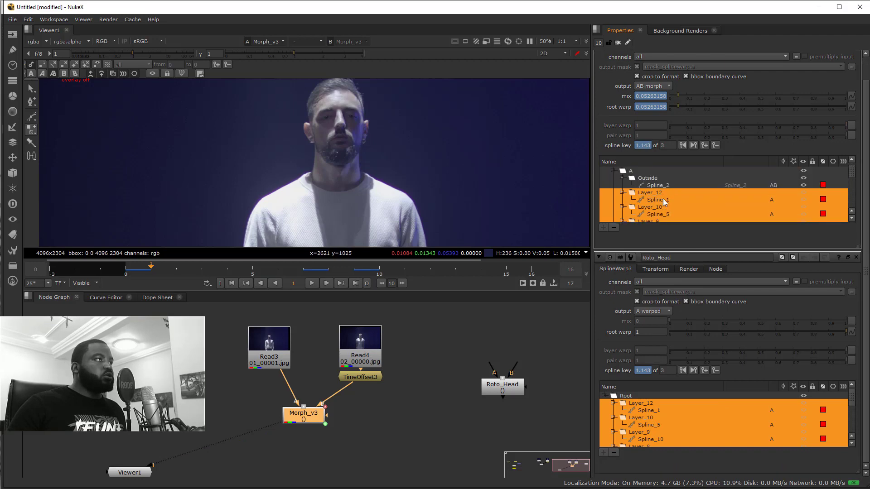
click(613, 171)
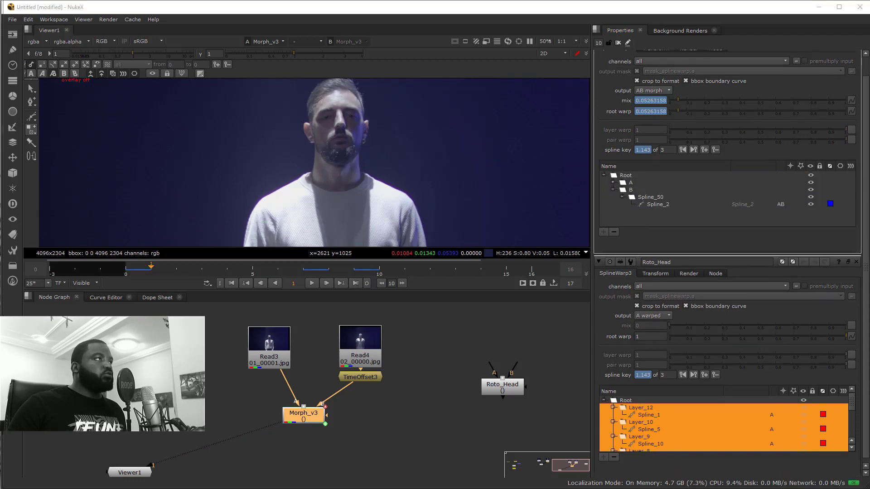
Switch to the 02.mocha project and reselect Layers 10 through 2, leaving out the Outside layer.
mouse_move(655, 0)
click(701, 37)
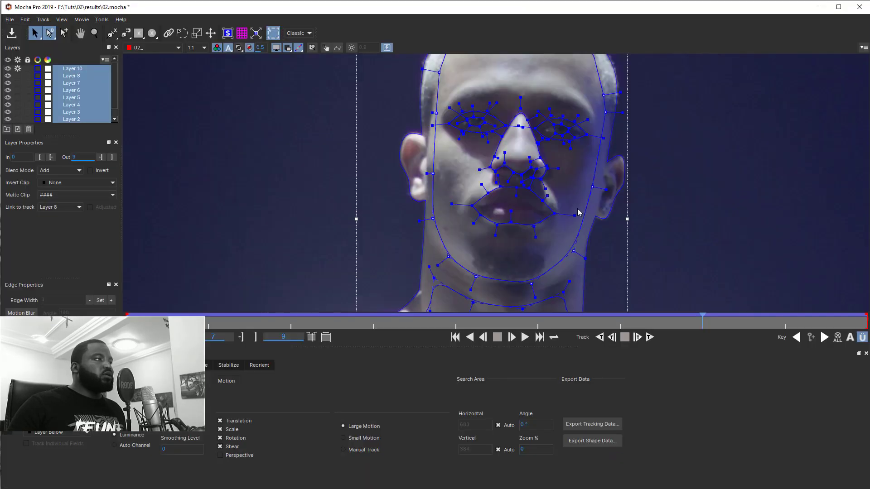
click(629, 244)
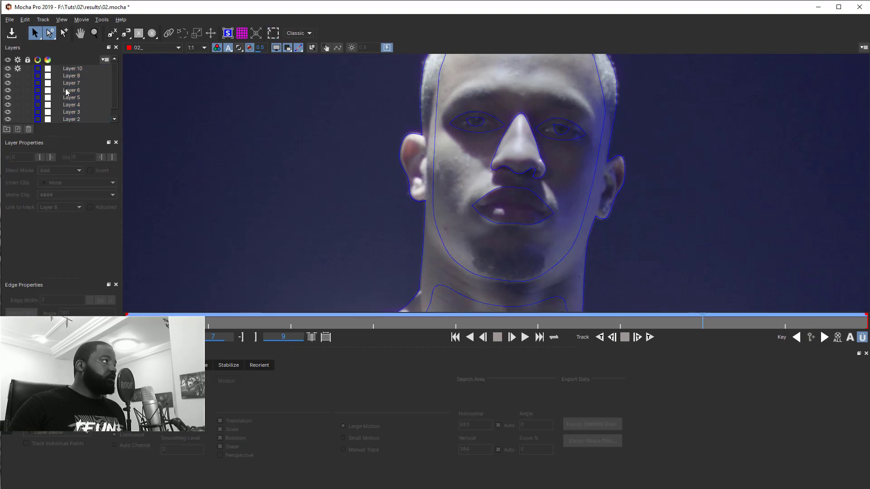
click(75, 97)
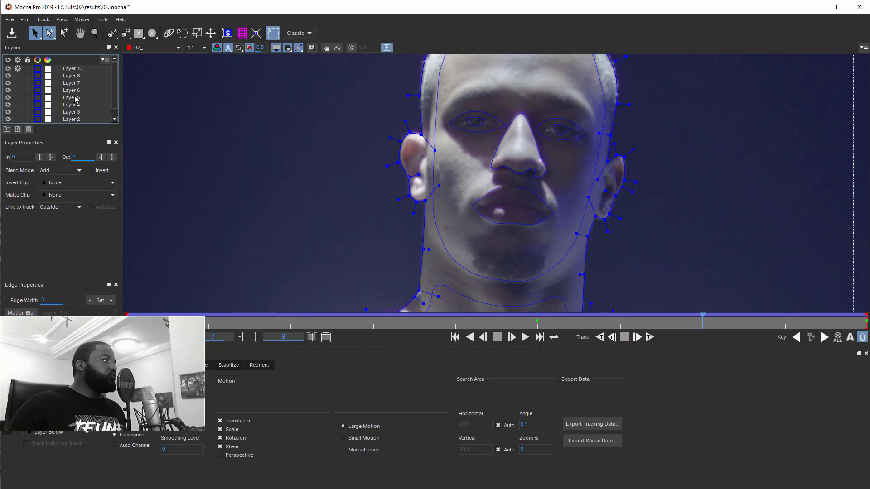
shift+click(74, 70)
ctrl+click(75, 119)
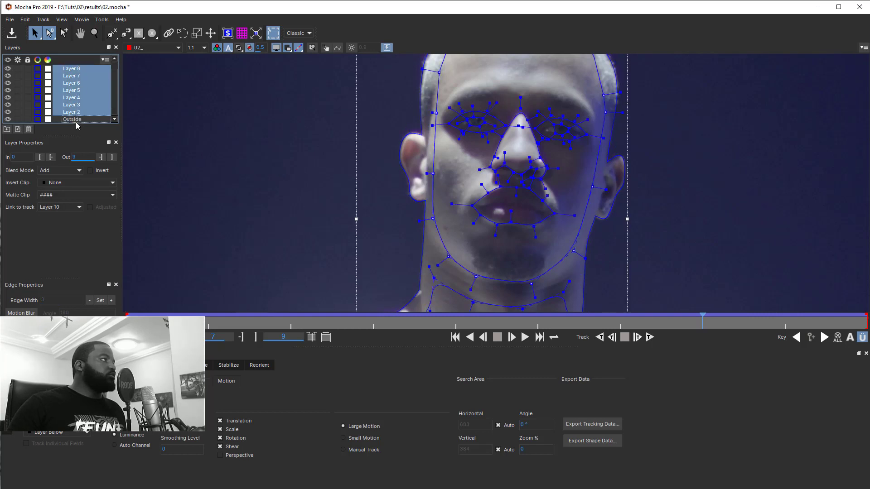
Go back to frame 3 and copy the selected layers' shape data to the clipboard in Nuke SplineWarp (*.nk) format.
key(Left)
key(Left)
key(Left)
key(Left)
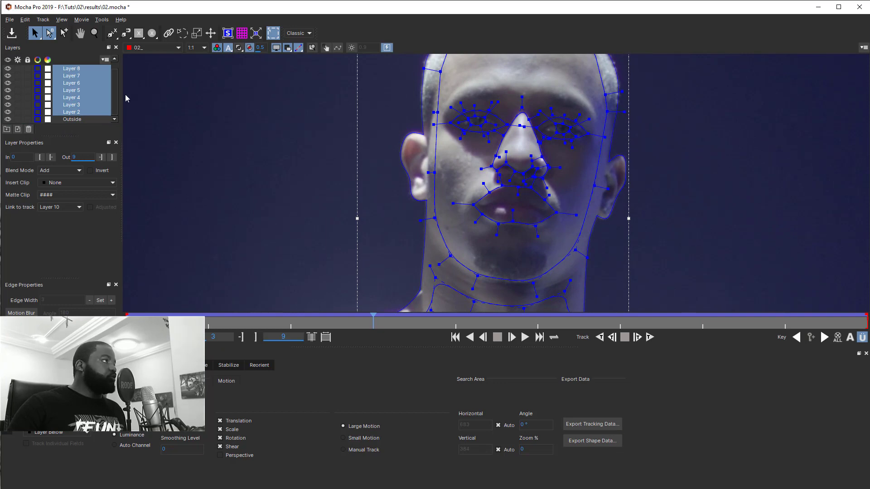
click(592, 440)
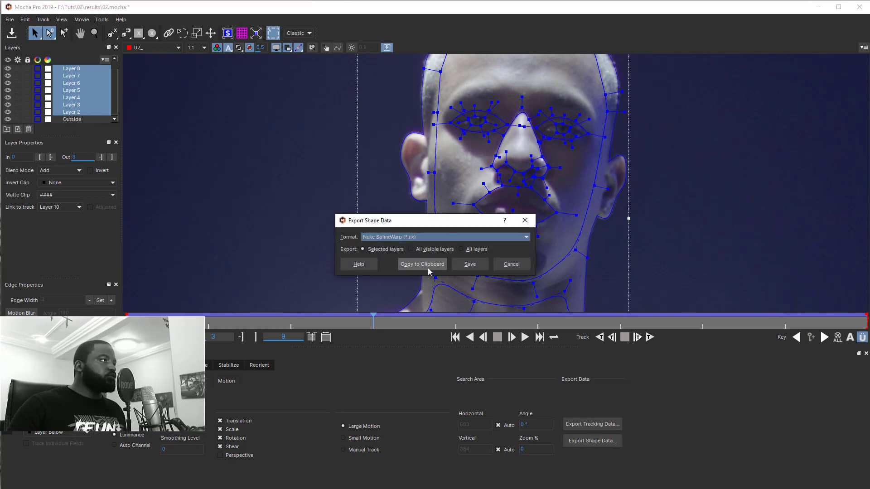
Switch to NukeX, delete the Roto_Head node and paste the 02.mocha shape data in its place.
click(656, 1)
click(727, 48)
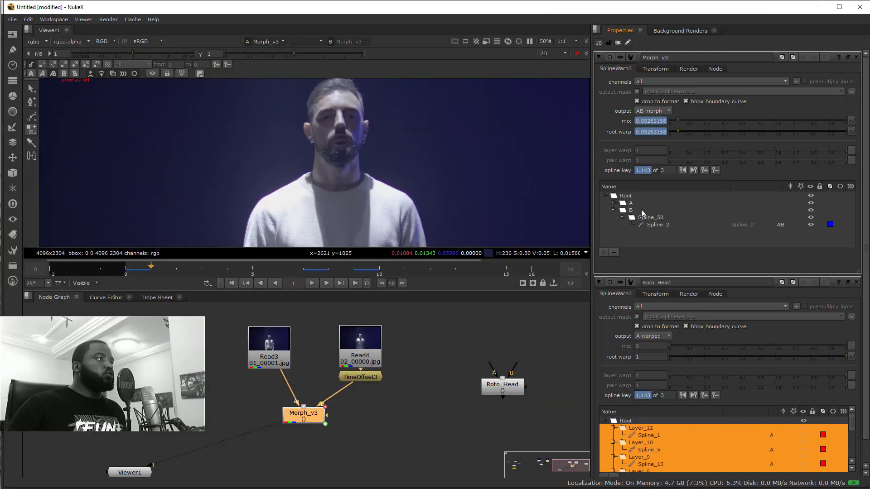
click(432, 384)
click(499, 389)
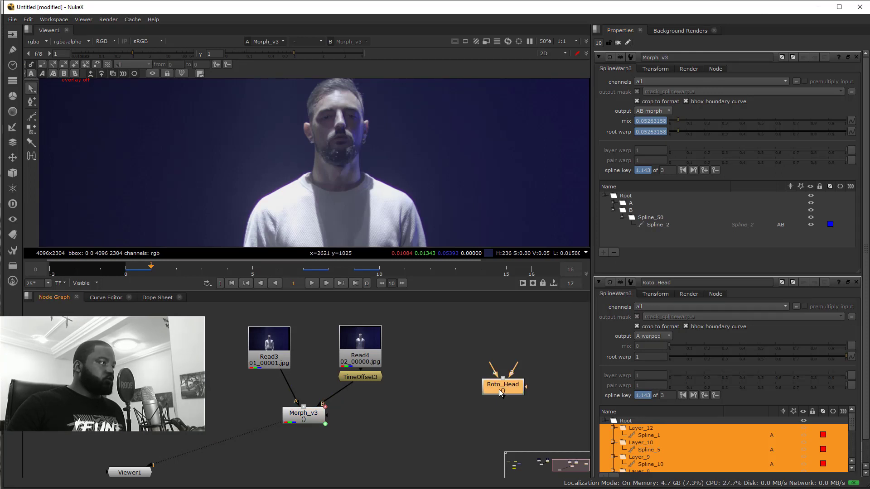
key(Delete)
key(ctrl+v)
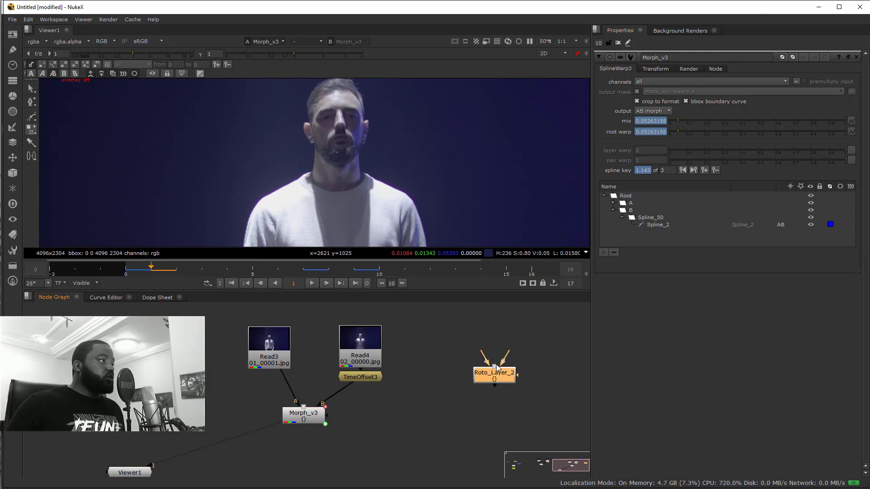
Delete the second spline of every layer in Roto_Layer_2: Spline_9 and Spline_11 through Spline_17.
double_click(494, 380)
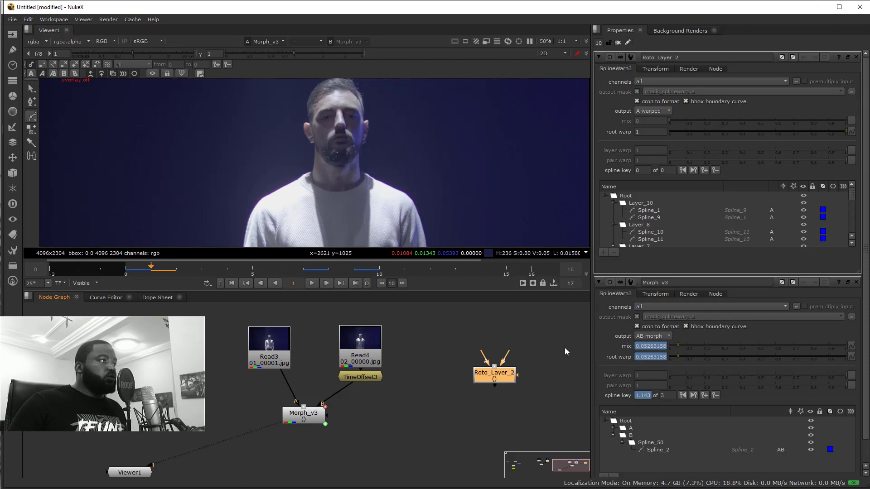
click(654, 220)
ctrl+click(665, 237)
scroll(657, 239, down, 1)
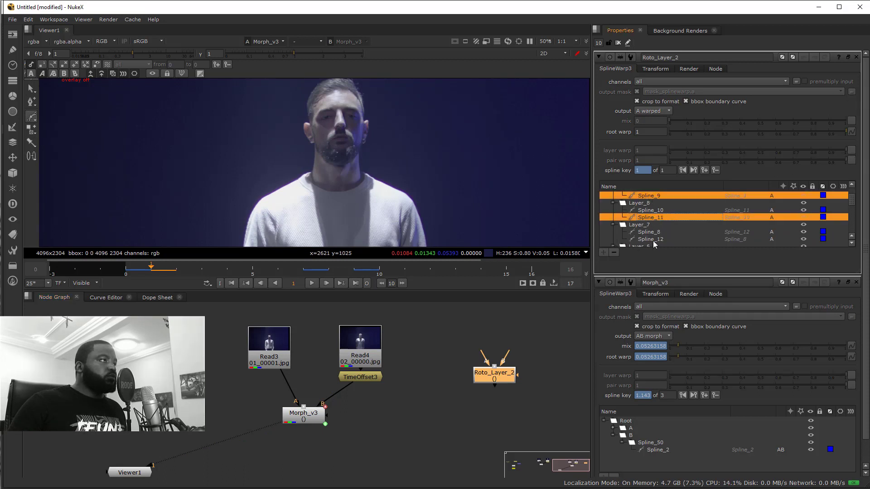
ctrl+click(654, 240)
scroll(655, 240, down, 1)
ctrl+click(649, 239)
scroll(659, 240, down, 1)
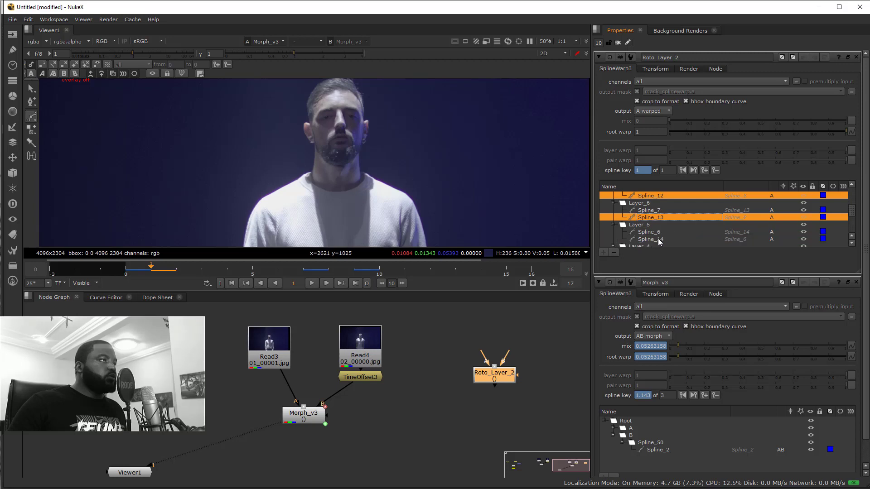
ctrl+click(660, 239)
scroll(689, 232, down, 1)
ctrl+click(689, 239)
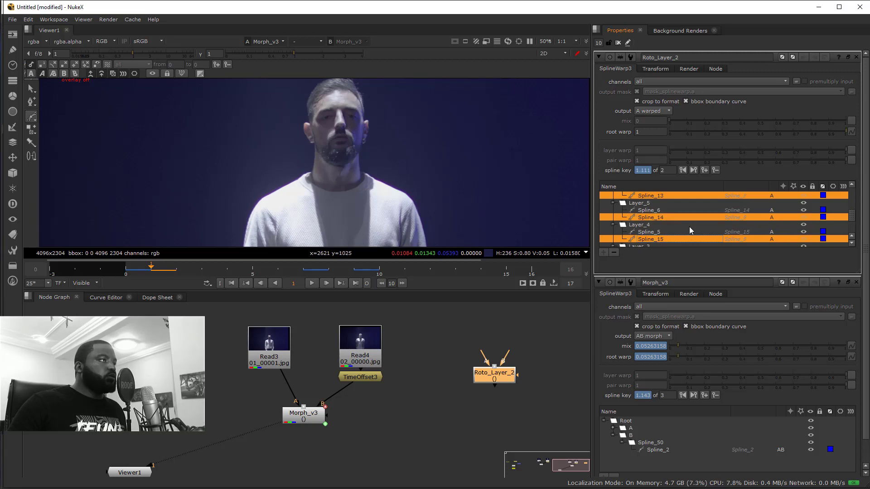
scroll(689, 227, down, 1)
ctrl+click(687, 239)
scroll(686, 227, down, 1)
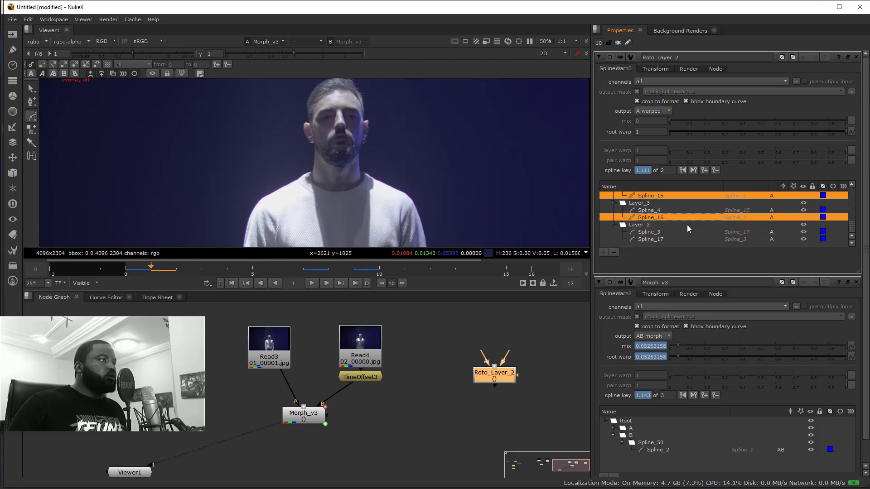
ctrl+click(659, 240)
scroll(695, 228, down, 1)
key(Delete)
scroll(697, 204, up, 5)
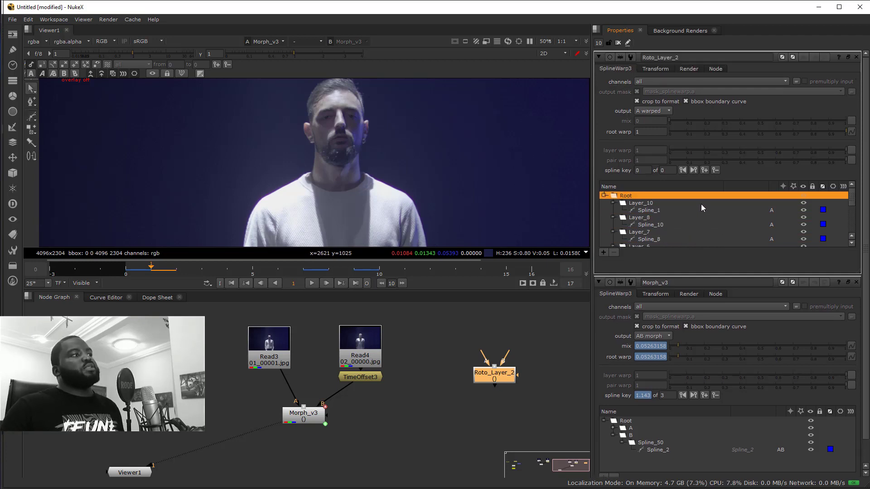
Select the whole layer tree of Roto_Layer_2 and assign its layers and splines to source B.
scroll(657, 208, down, 4)
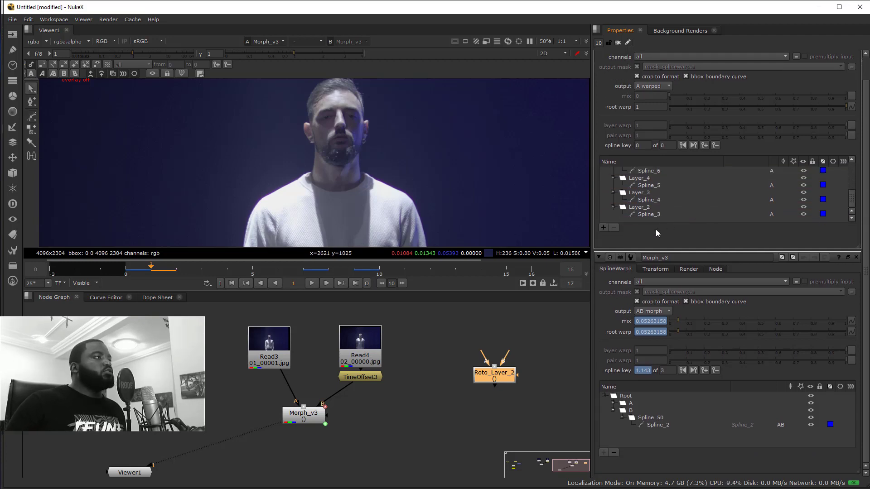
shift+click(654, 214)
click(741, 294)
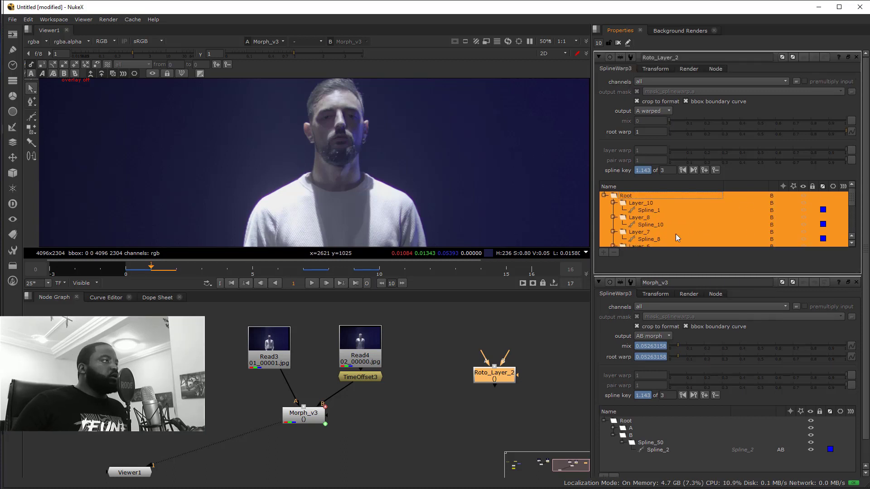
Clear all open node properties, reopen those of Roto_Layer_2 and rename the node BBB.
click(675, 233)
click(618, 42)
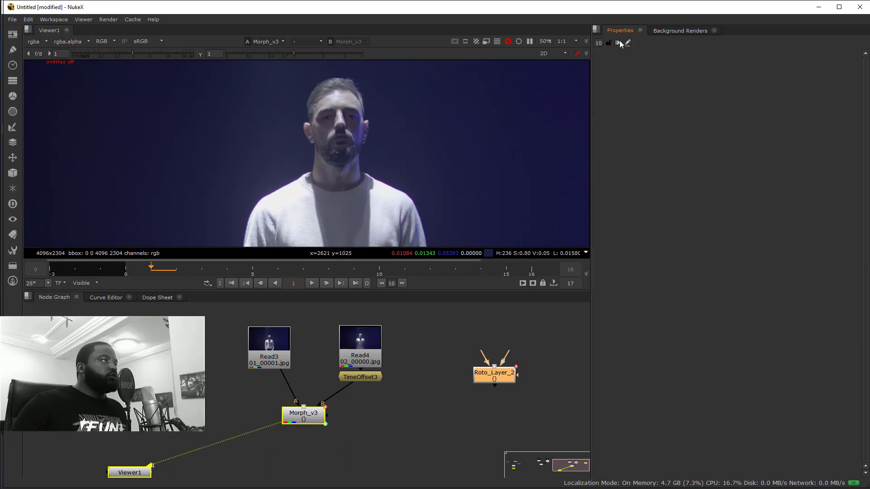
double_click(495, 374)
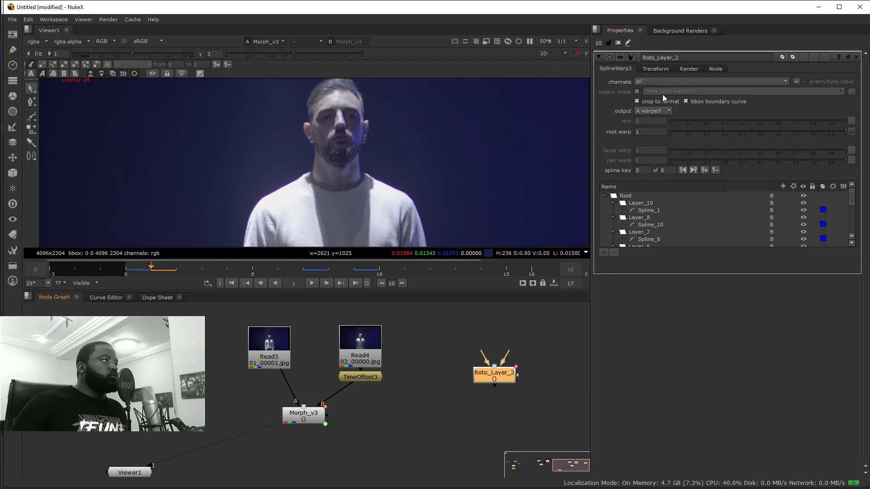
double_click(693, 58)
text(BBB)
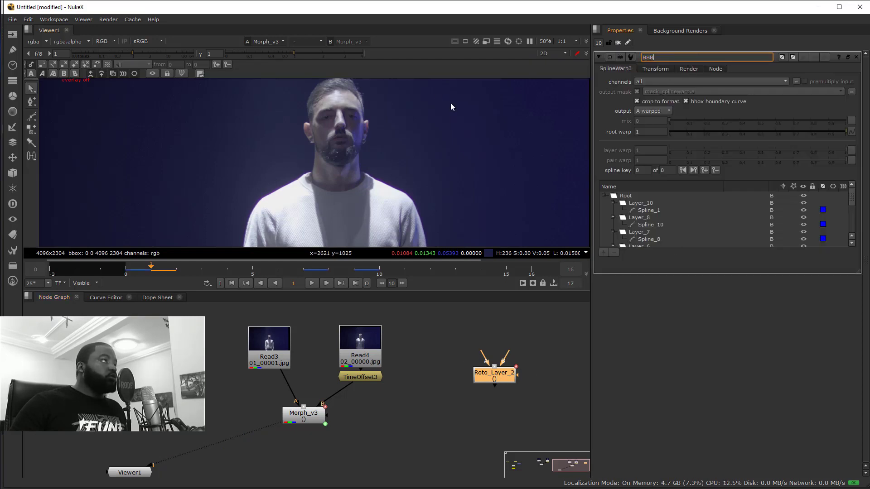
In the Dope Sheet, shift all of BBB's keyframes so that they start at frame 10.
click(154, 298)
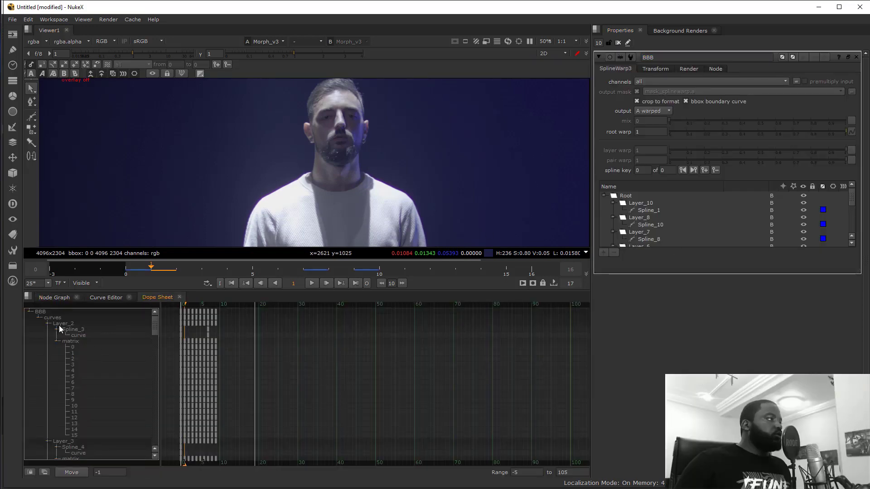
click(49, 313)
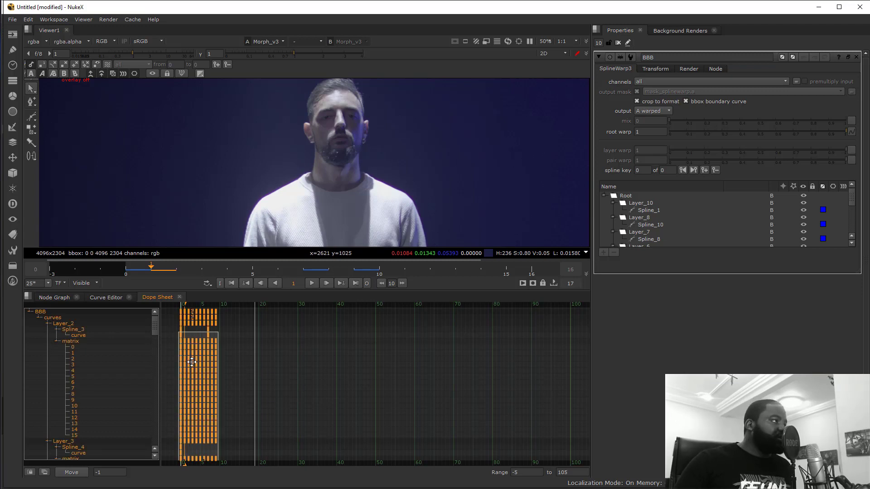
drag(192, 362, 243, 362)
scroll(208, 407, up, 10)
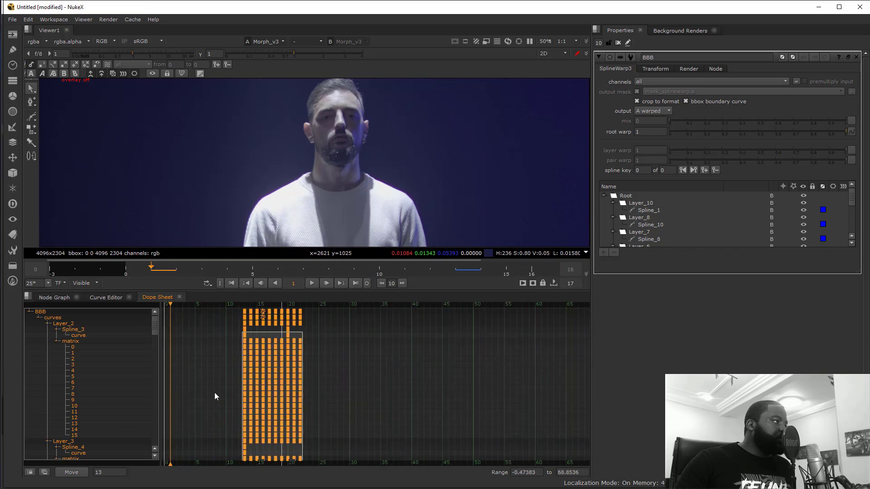
drag(351, 380, 298, 376)
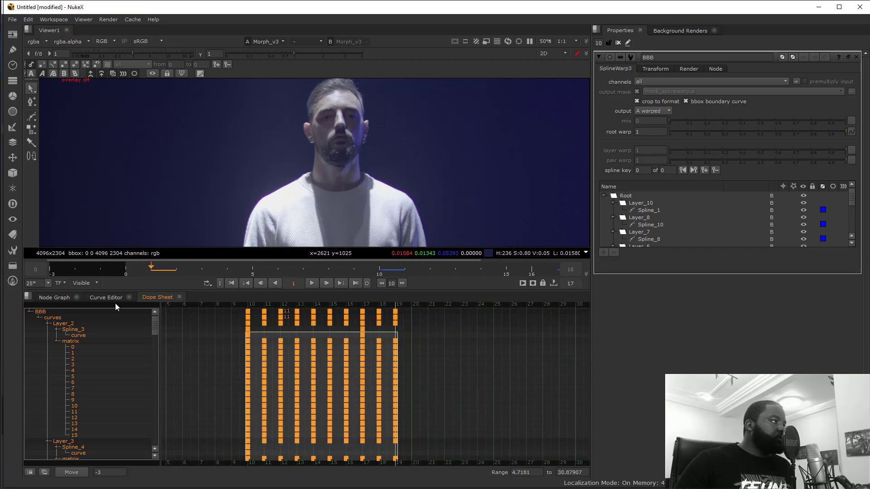
Return to the node graph and copy BBB's layers from Layer_10 through Layer_2 with their splines.
click(63, 298)
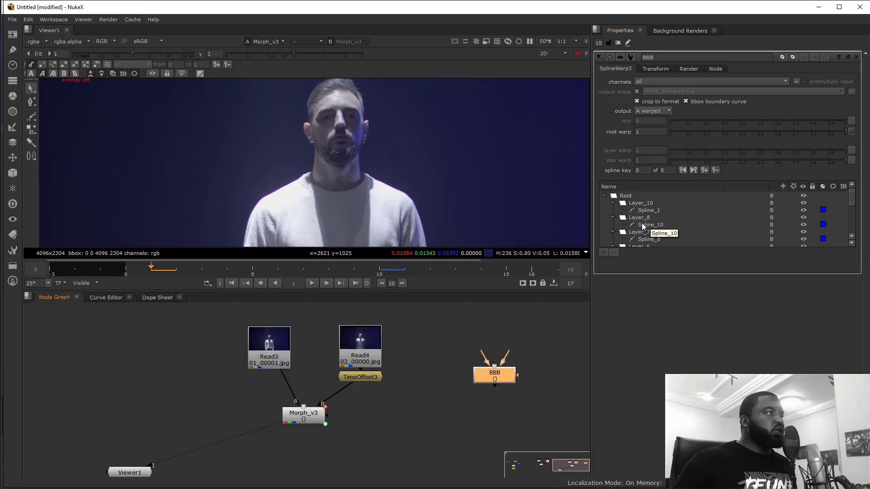
click(637, 204)
scroll(657, 218, down, 4)
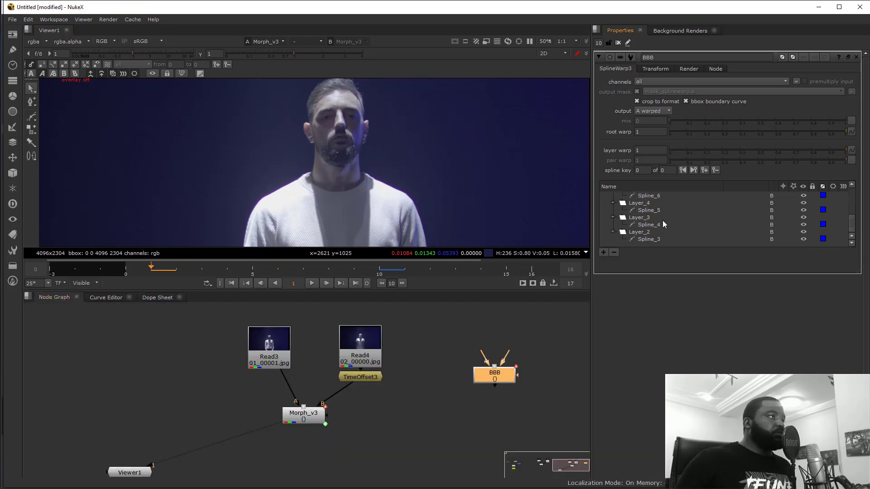
shift+click(644, 242)
right_click(644, 241)
click(675, 263)
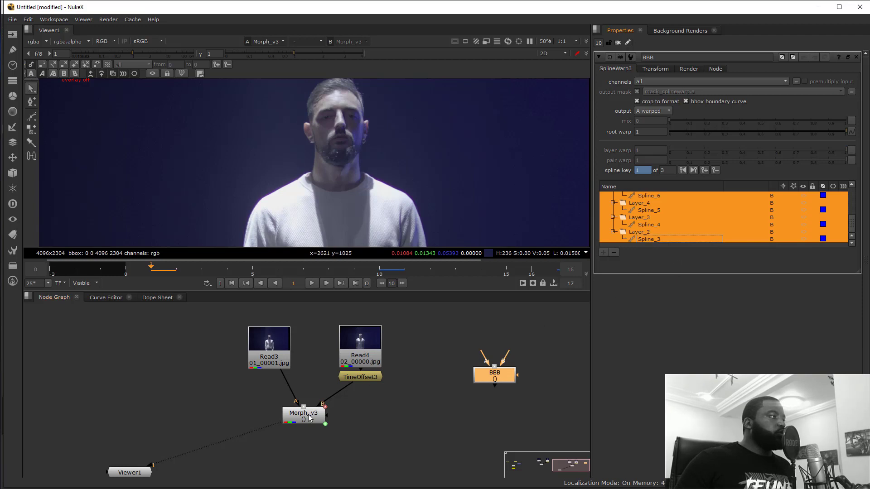
Open Morph_v3's properties and paste the copied layers into its B layer.
click(310, 417)
double_click(310, 417)
click(613, 203)
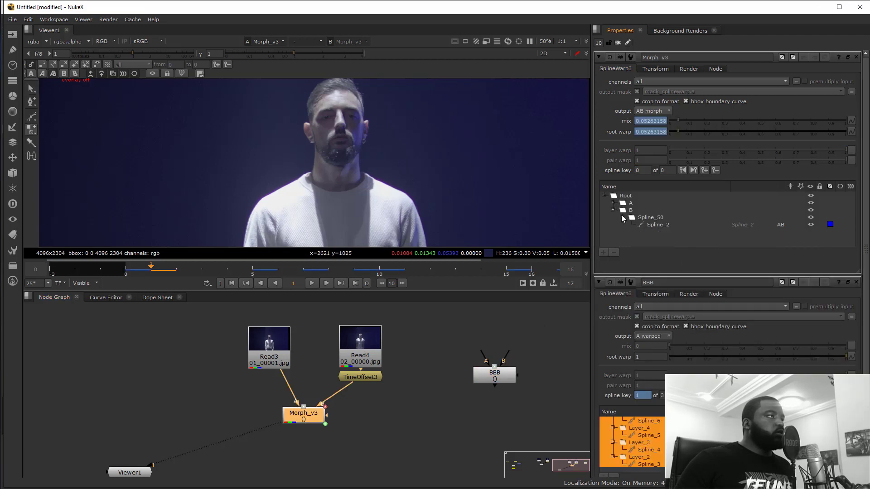
click(633, 210)
right_click(635, 211)
click(656, 239)
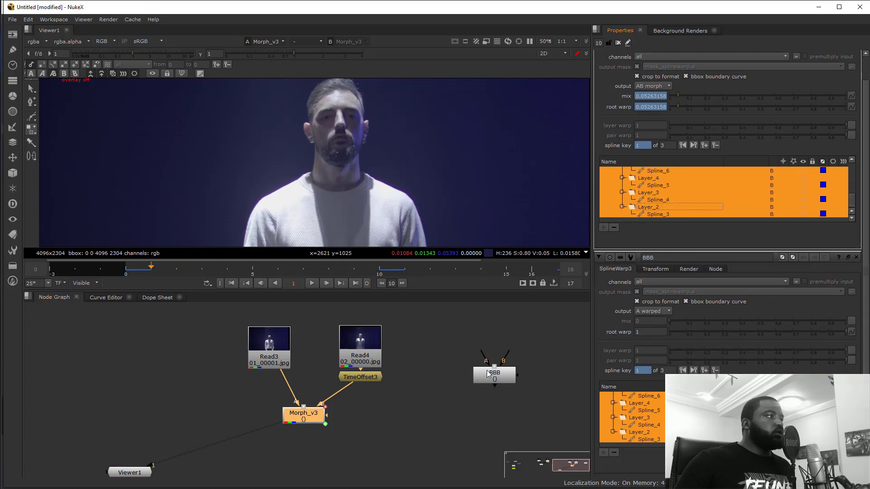
Delete the BBB node and turn on the viewer overlay for Morph_v3's splines.
click(506, 378)
key(Delete)
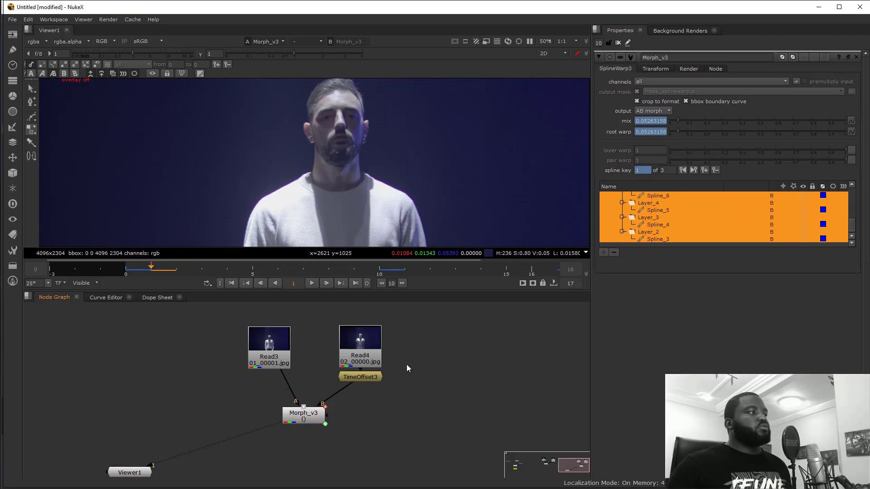
click(294, 412)
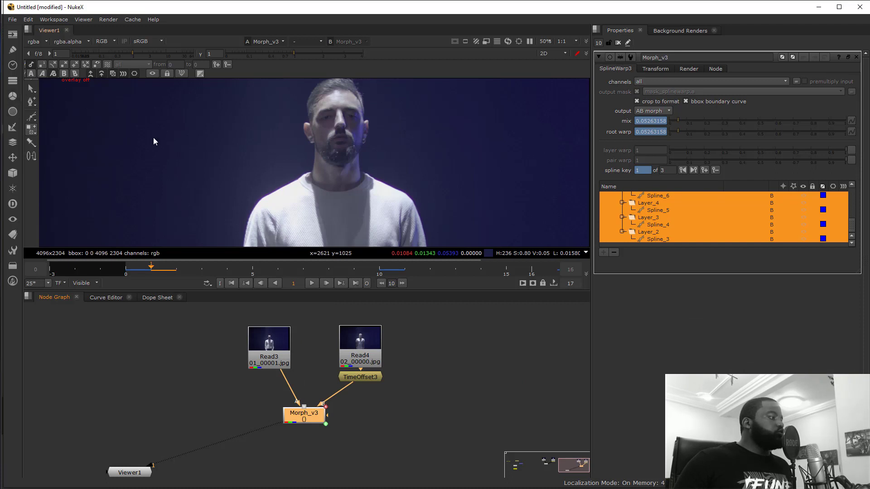
key(o)
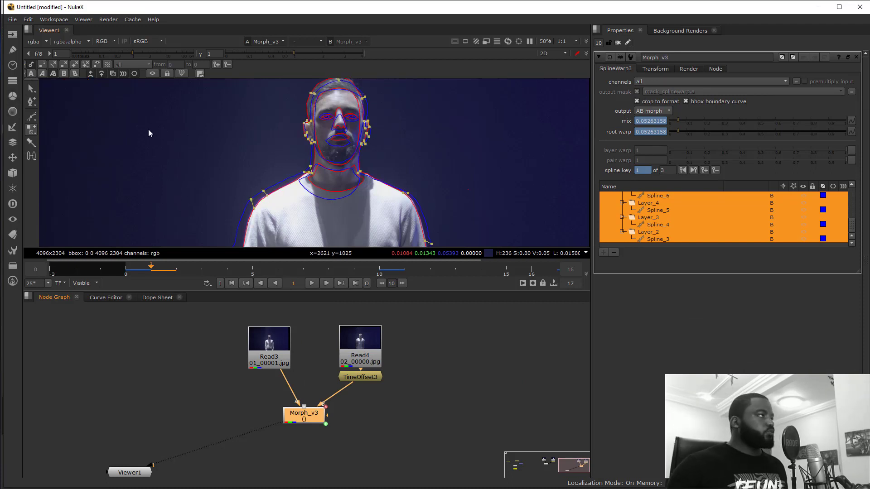
Maximize the viewer and use the Join tool to pair the red and blue neck splines.
key(space)
drag(352, 246, 501, 223)
scroll(565, 250, down, 10)
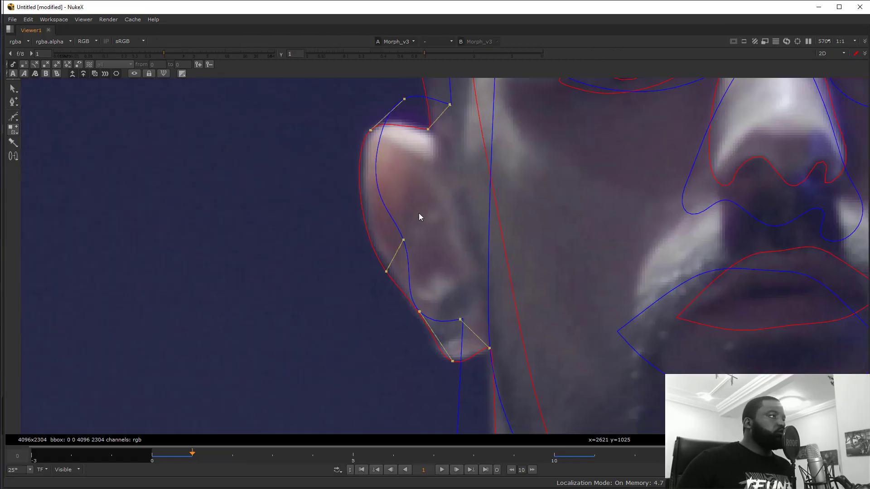
click(11, 158)
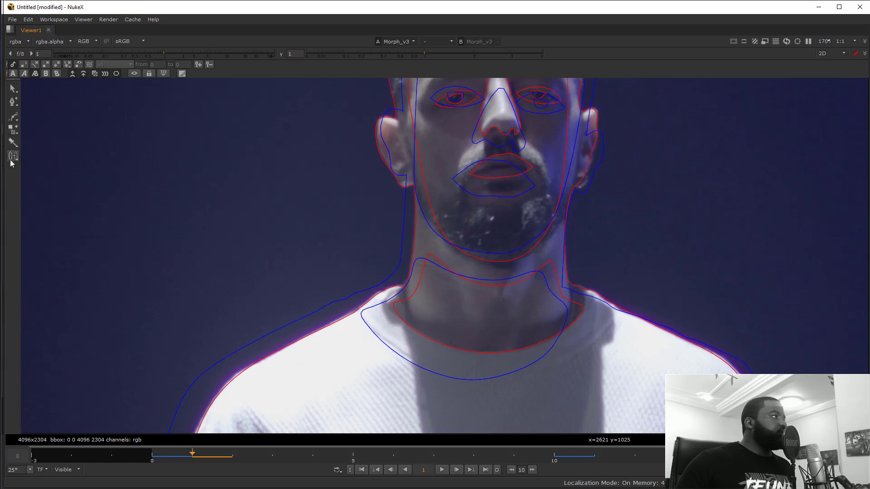
scroll(395, 355, up, 2)
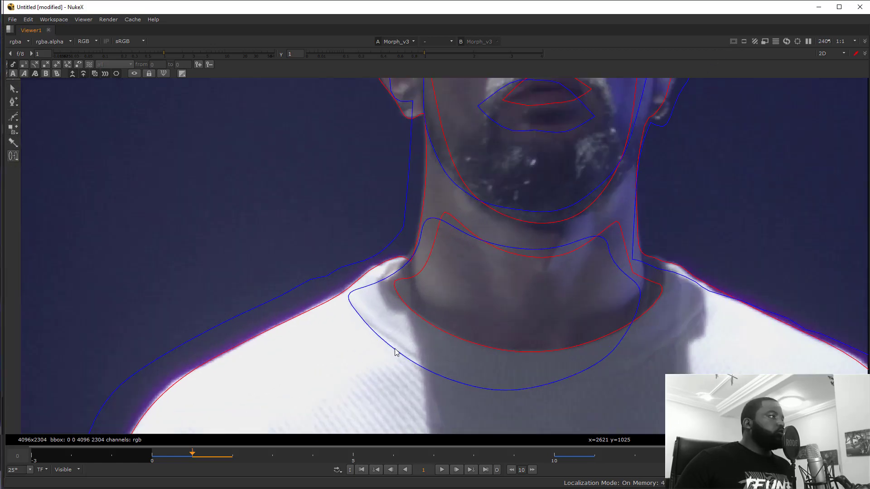
click(397, 288)
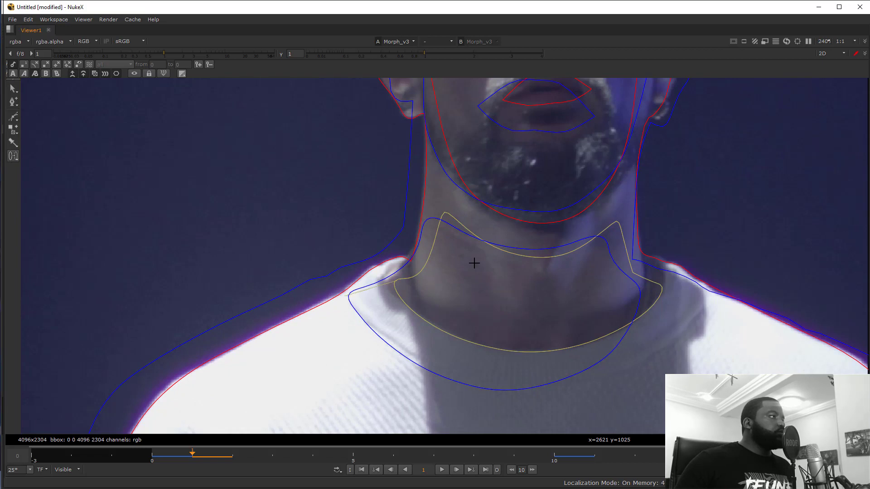
click(348, 296)
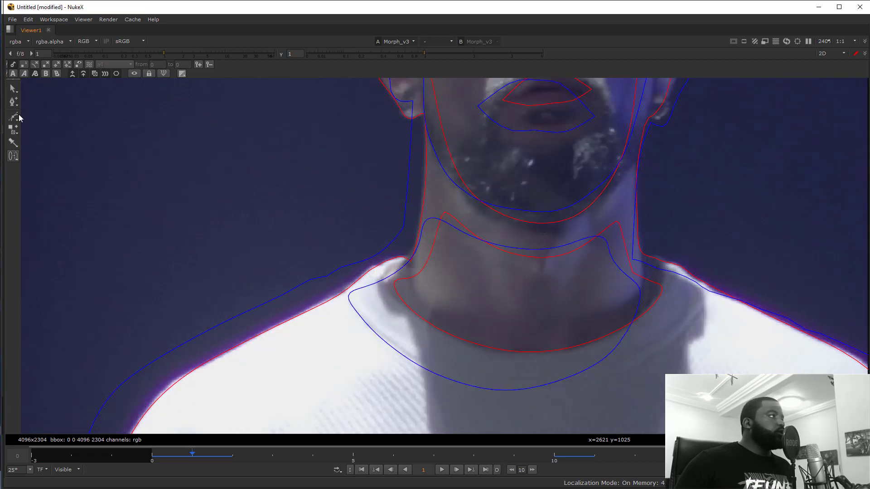
Join the red and blue splines of the face outline, the mouth and the nose.
click(536, 222)
click(535, 211)
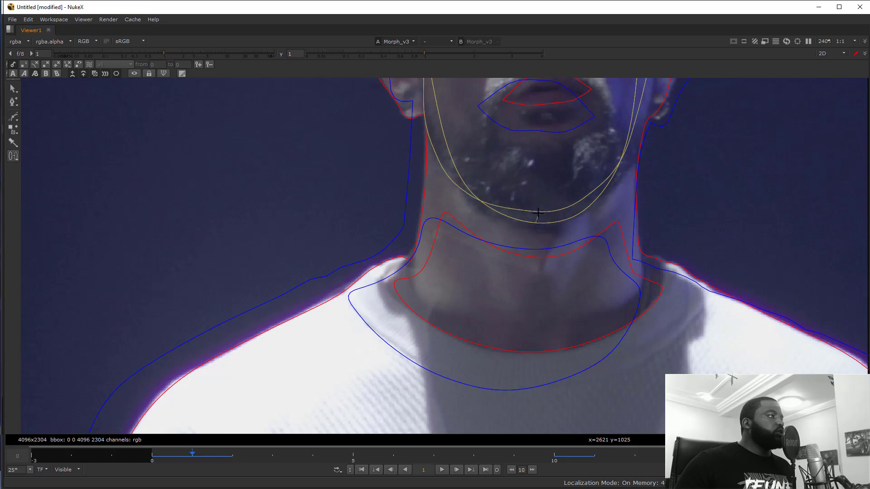
drag(553, 172, 488, 284)
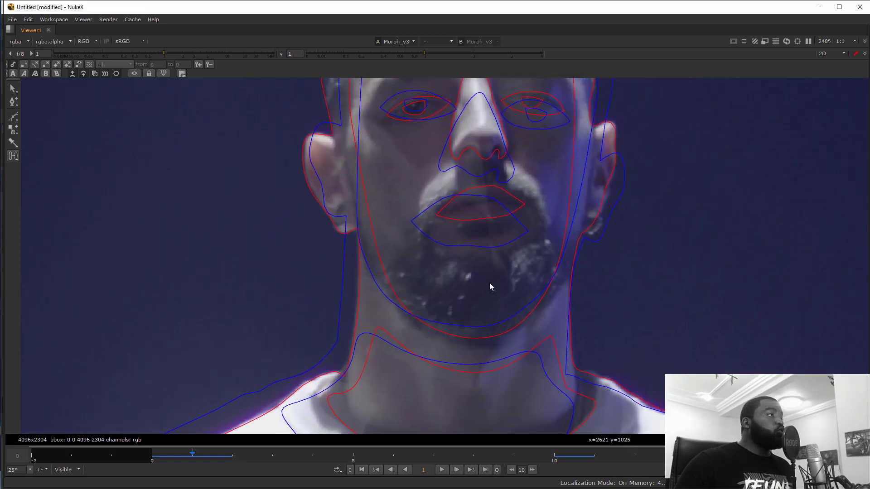
scroll(536, 225, up, 1)
scroll(536, 229, up, 2)
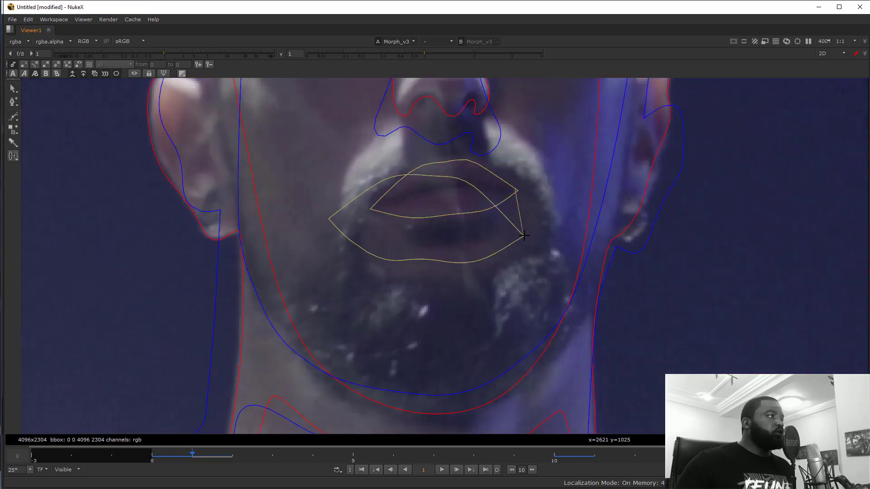
drag(521, 184, 509, 287)
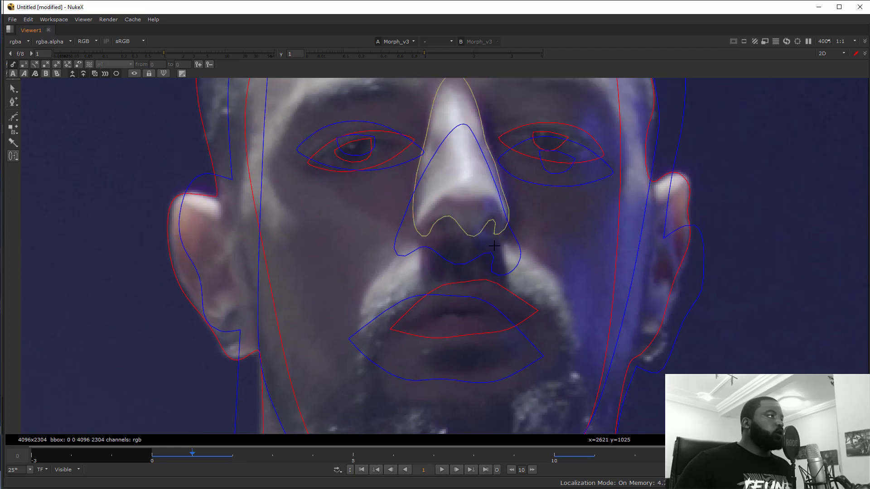
drag(495, 235, 495, 249)
Join the red and blue splines of both eyes and both irises.
scroll(489, 244, up, 2)
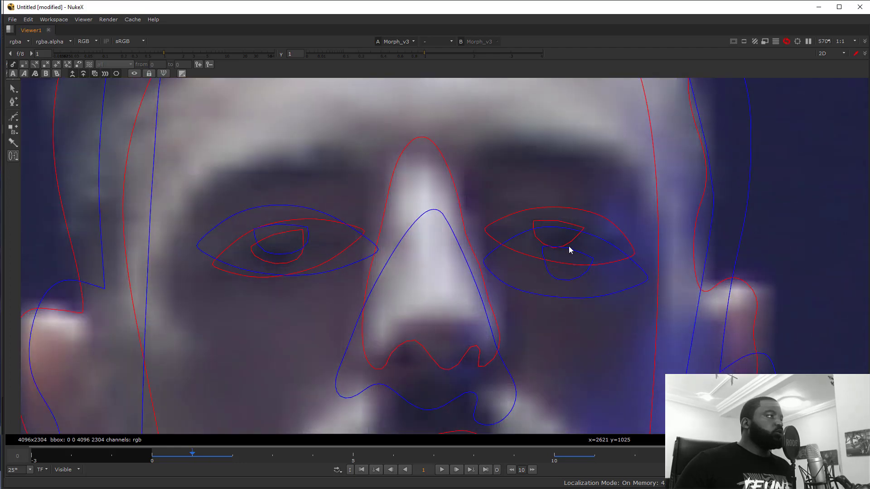
scroll(584, 240, up, 3)
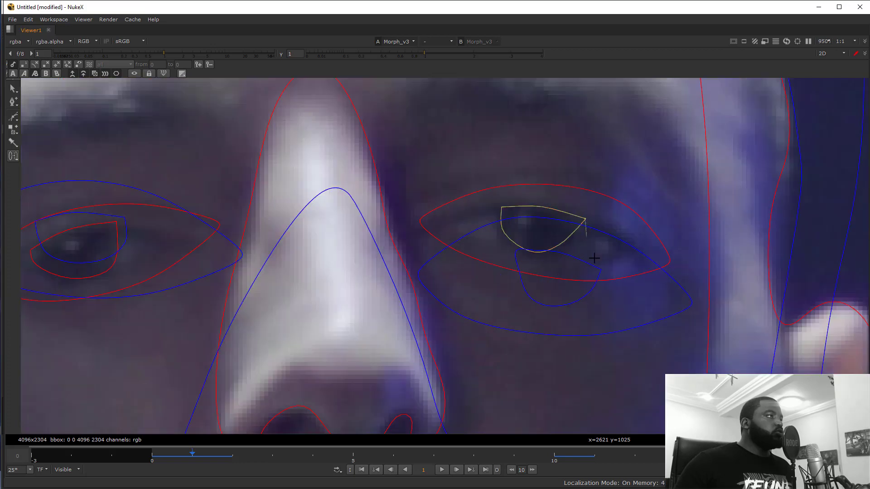
drag(111, 241, 288, 264)
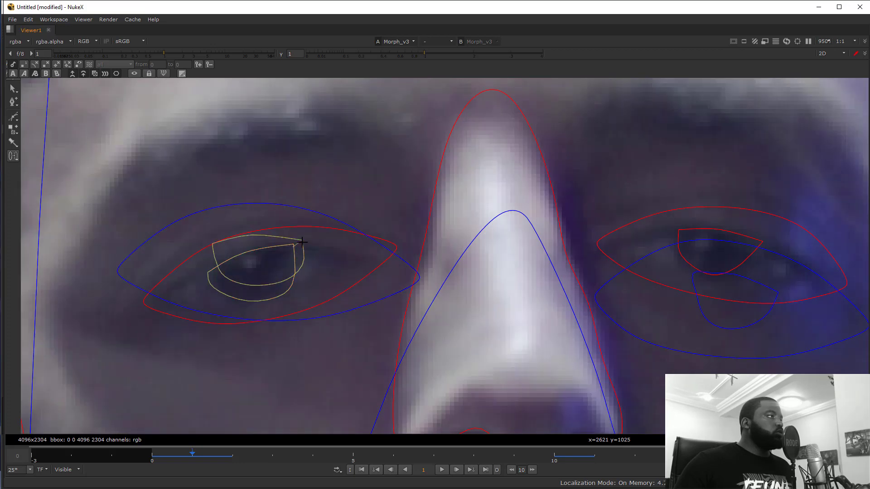
scroll(314, 273, down, 8)
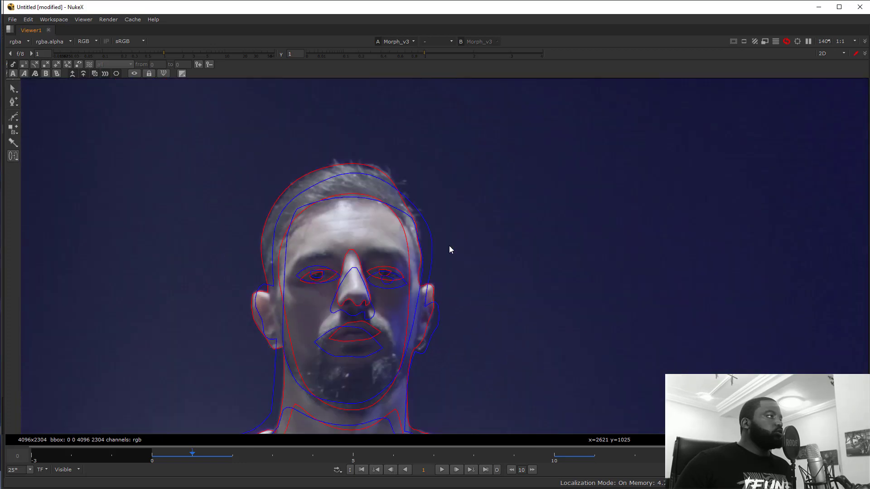
scroll(364, 308, up, 5)
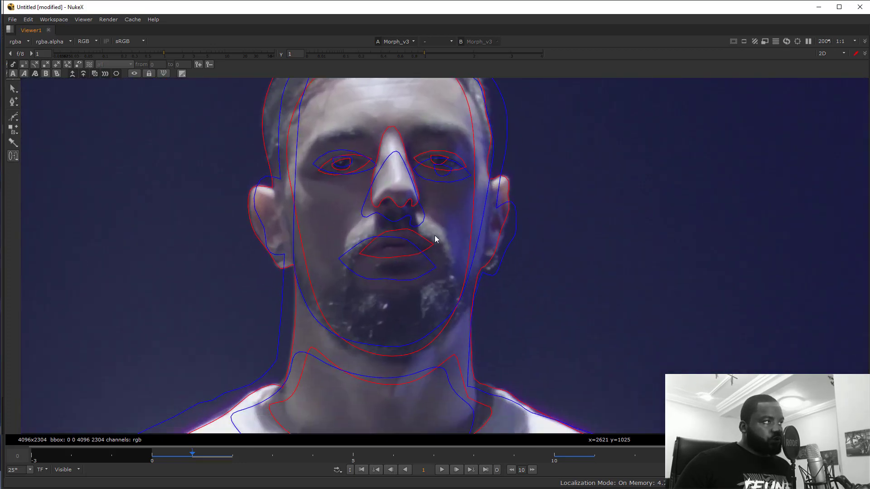
Use Modify Correspondence Point to move the red neck spline's point onto its left corner, matching the blue spline's corner.
click(14, 130)
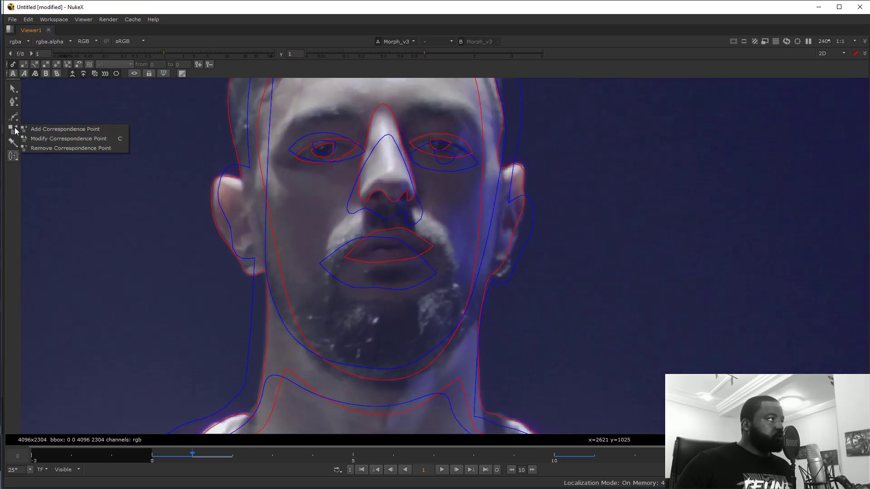
click(50, 138)
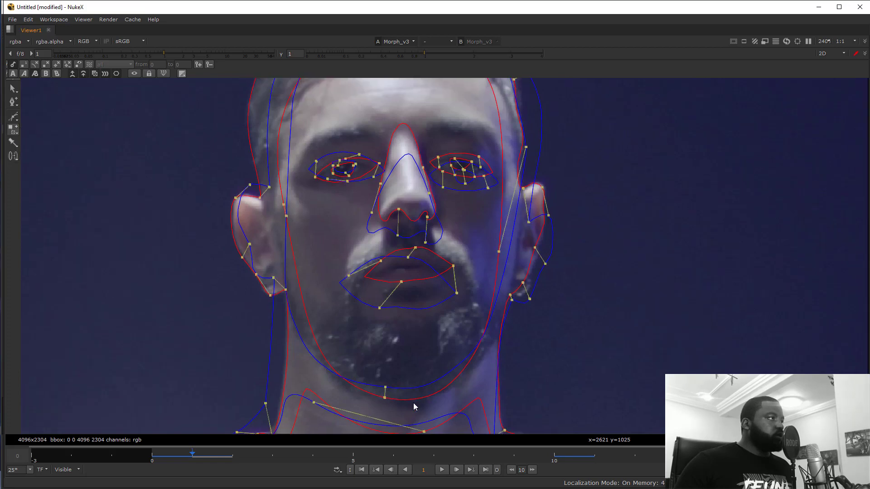
drag(456, 222, 497, 135)
scroll(460, 252, down, 1)
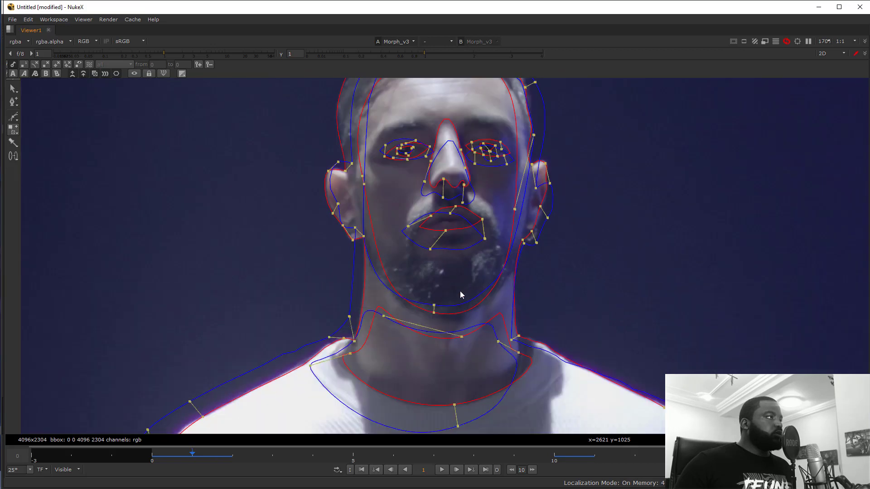
drag(461, 291, 475, 210)
scroll(398, 322, up, 1)
drag(339, 279, 328, 284)
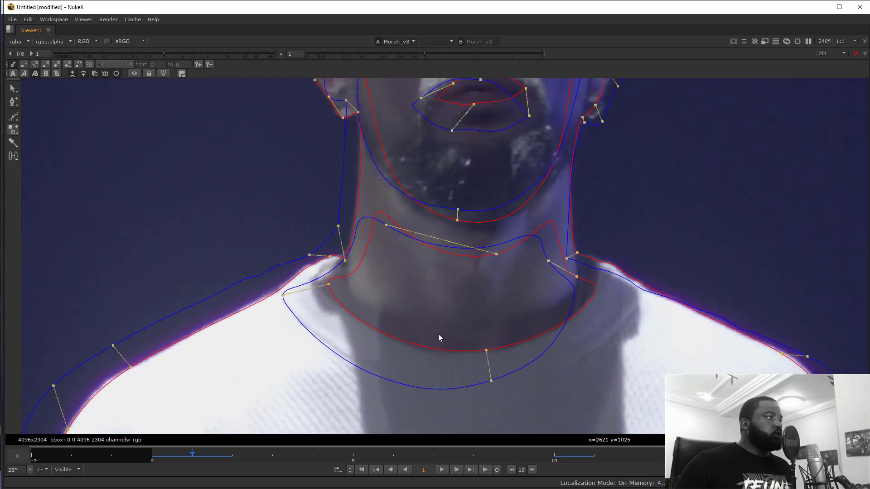
At frame 0, delete the root warp animation of Morph_v3 and set root warp to 1.
key(Tab)
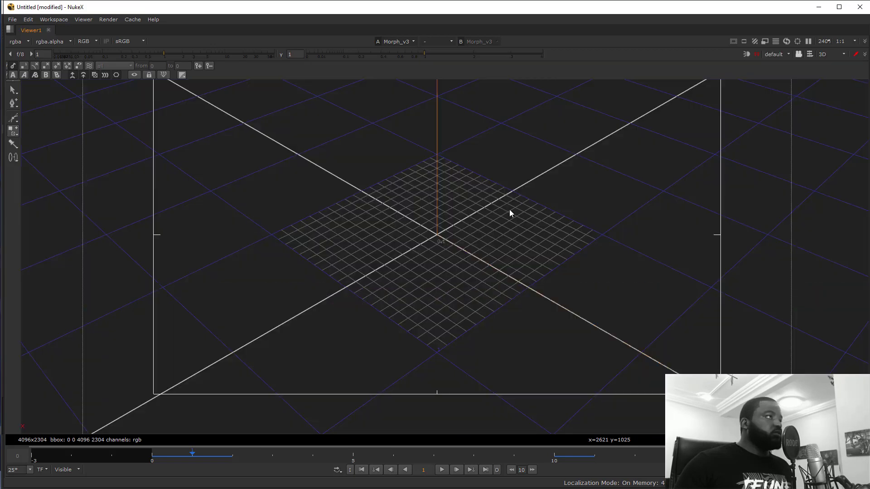
key(Tab)
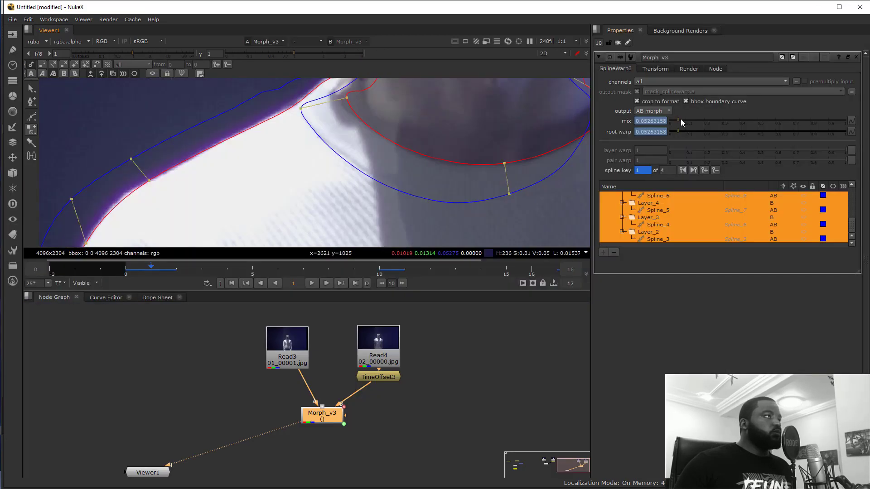
click(130, 268)
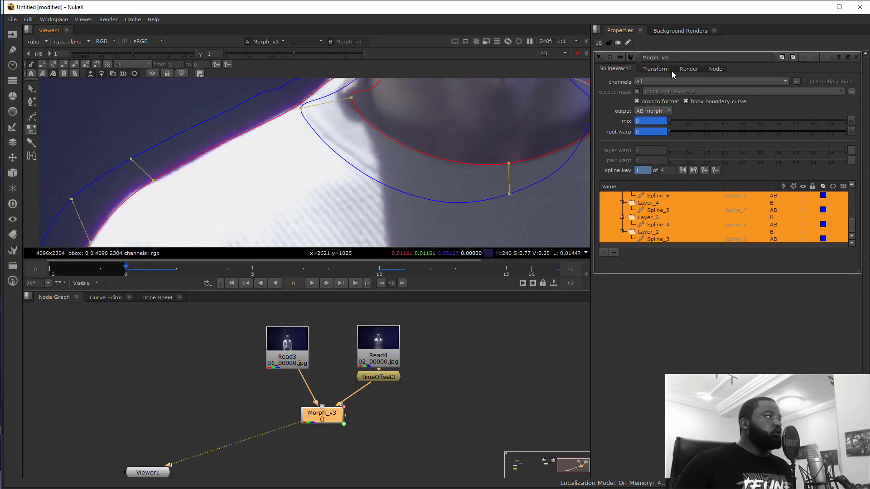
right_click(640, 132)
click(667, 156)
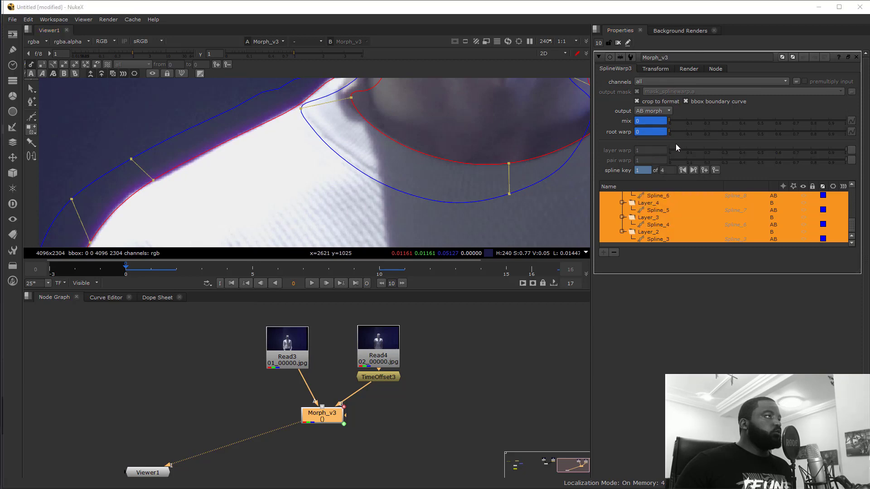
click(662, 334)
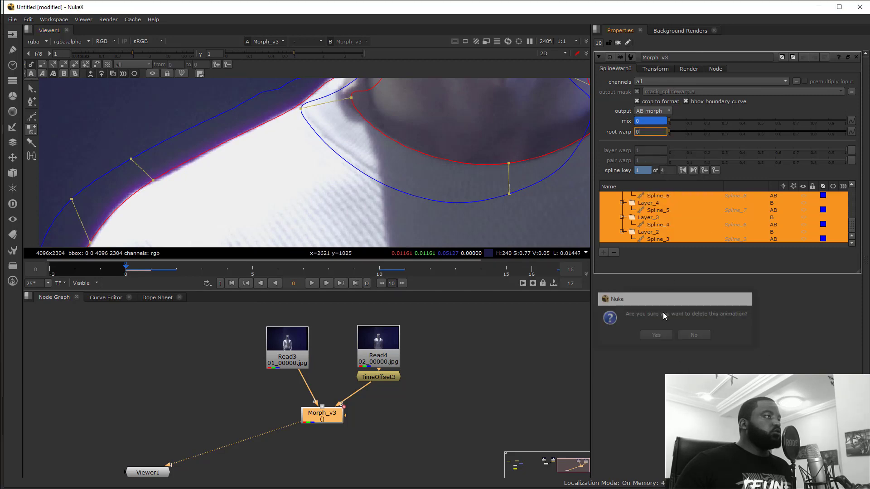
drag(681, 134, 848, 133)
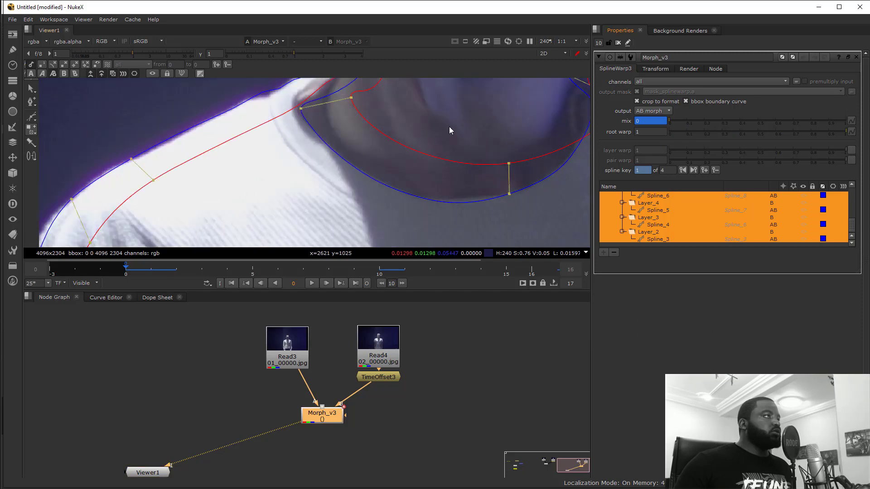
Align the red and blue neck splines' correspondence points at the centre of the lower curve, the right corner and the centre of the upper curve.
key(space)
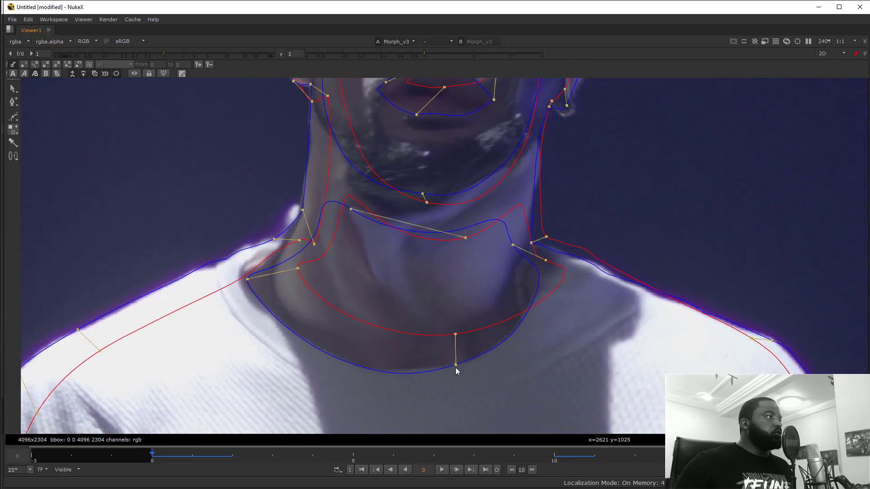
drag(455, 365, 400, 373)
drag(454, 335, 416, 336)
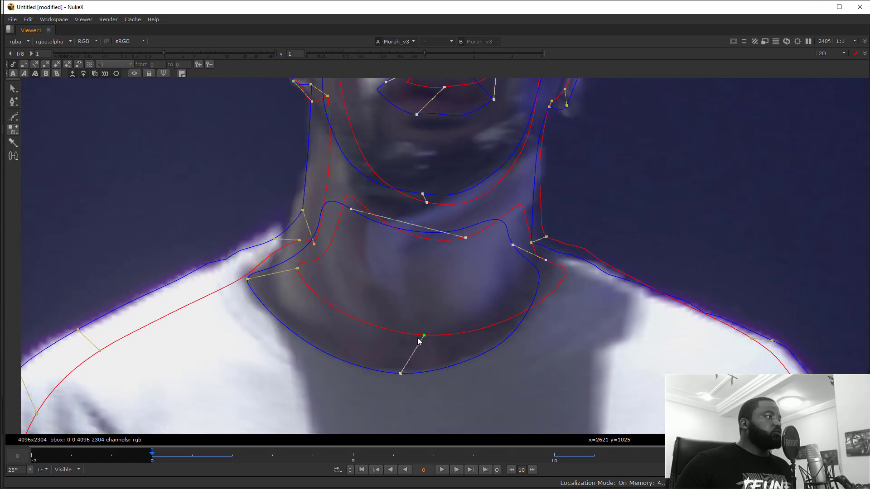
drag(545, 261, 566, 274)
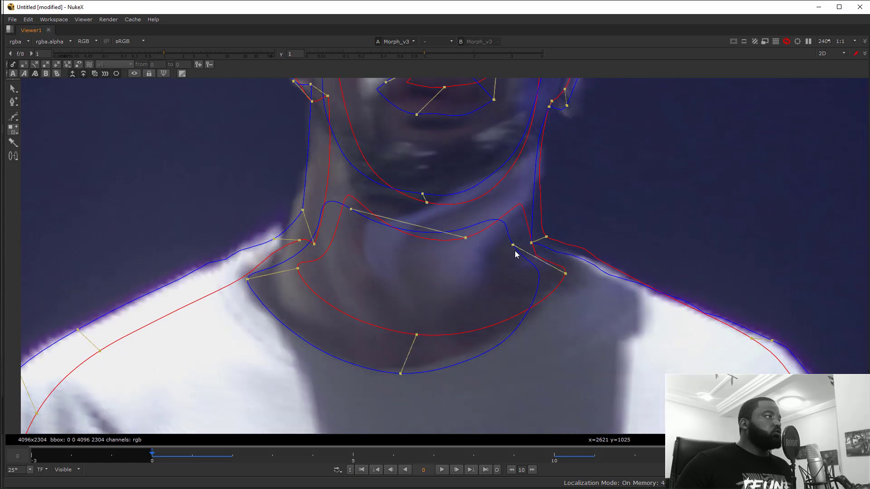
key(space)
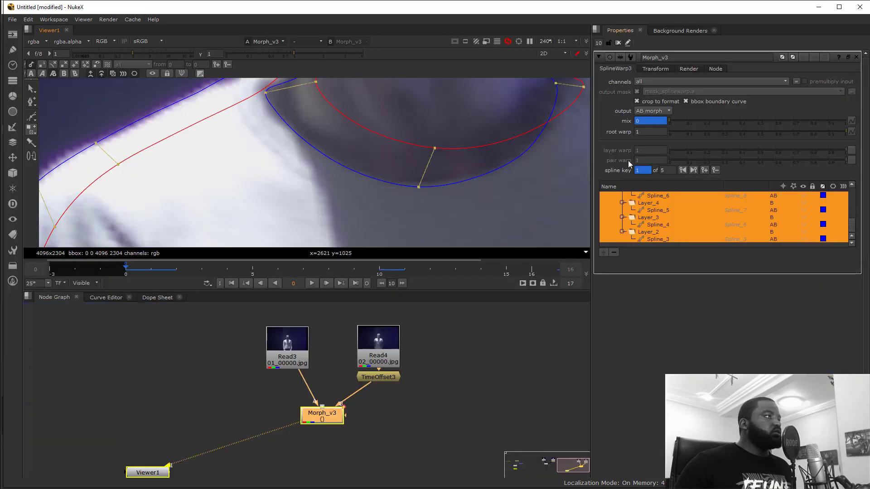
key(space)
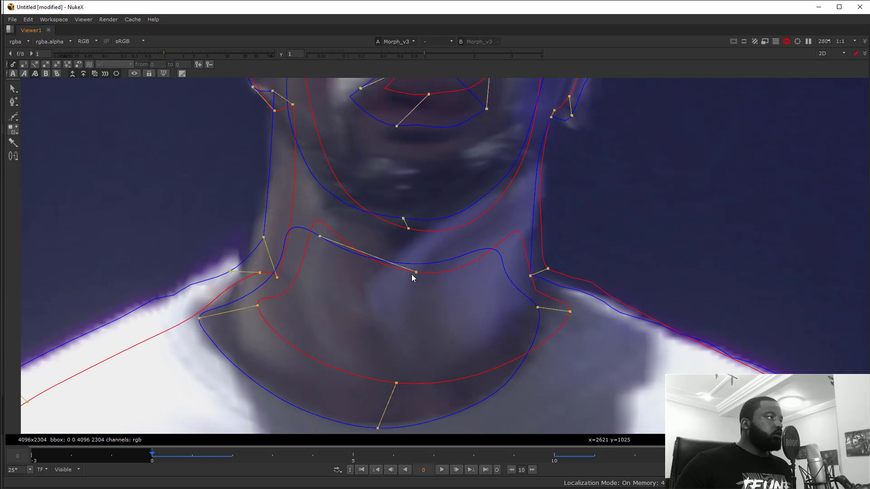
drag(320, 236, 399, 263)
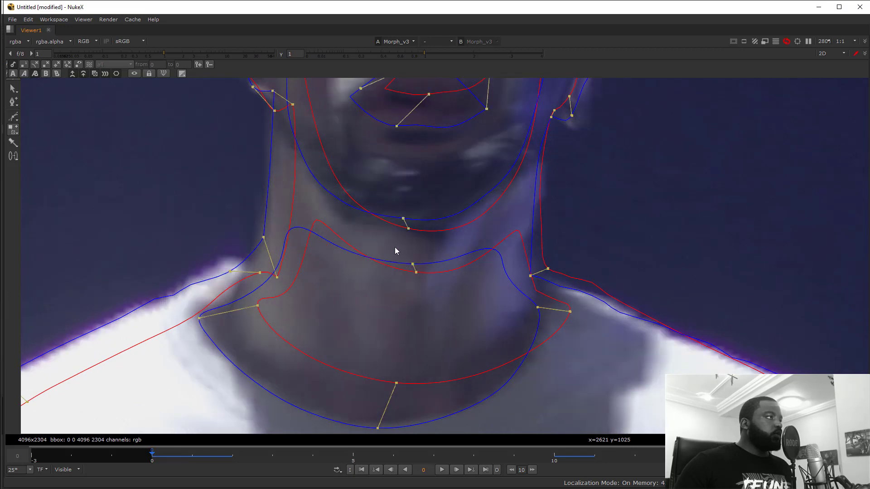
key(space)
click(652, 120)
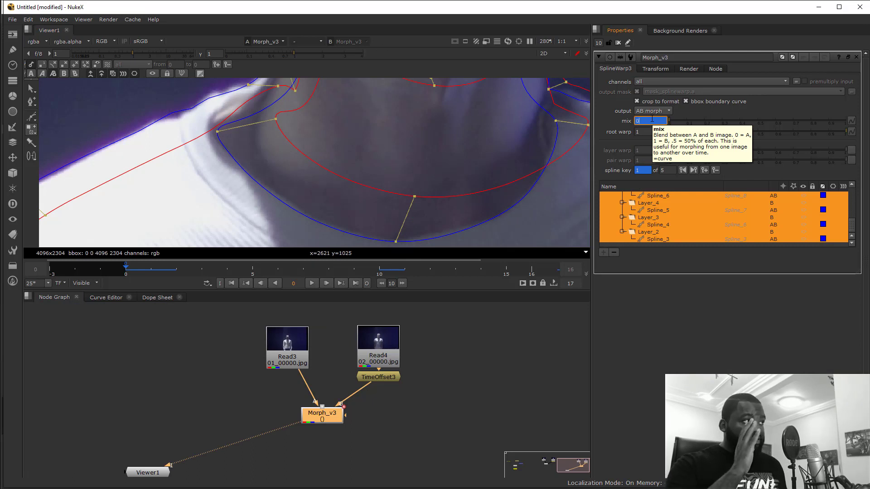
click(297, 363)
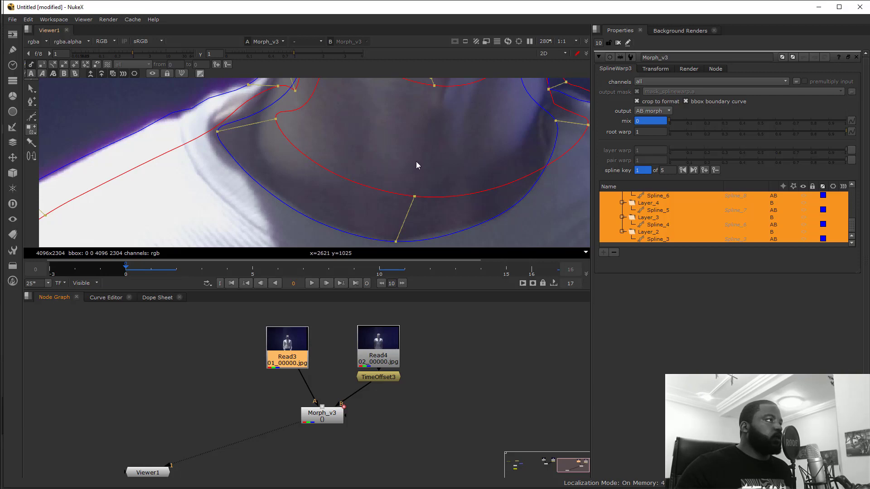
key(space)
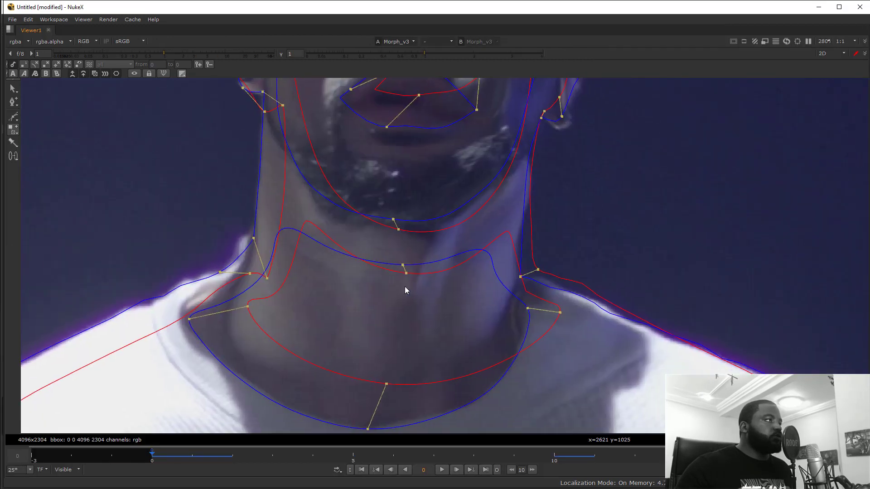
Add correspondence points between the red and blue neck splines at both upper corners and at the image-left collar junction.
click(12, 134)
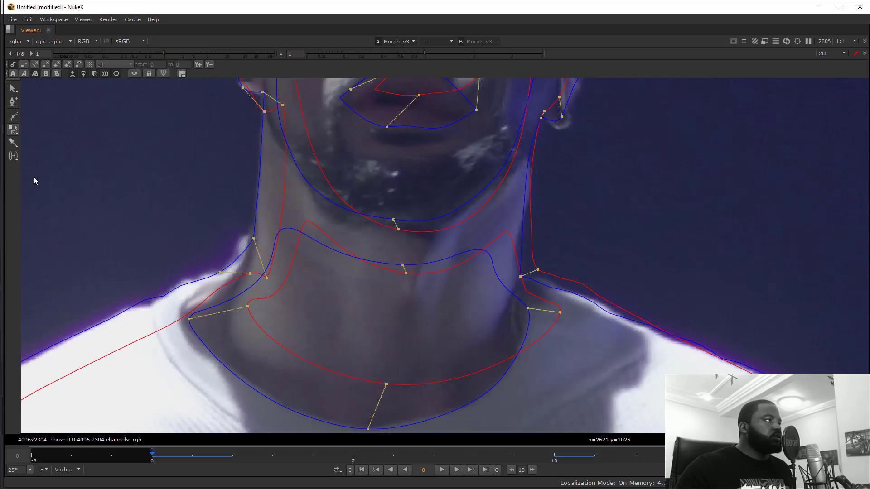
right_click(13, 130)
click(45, 131)
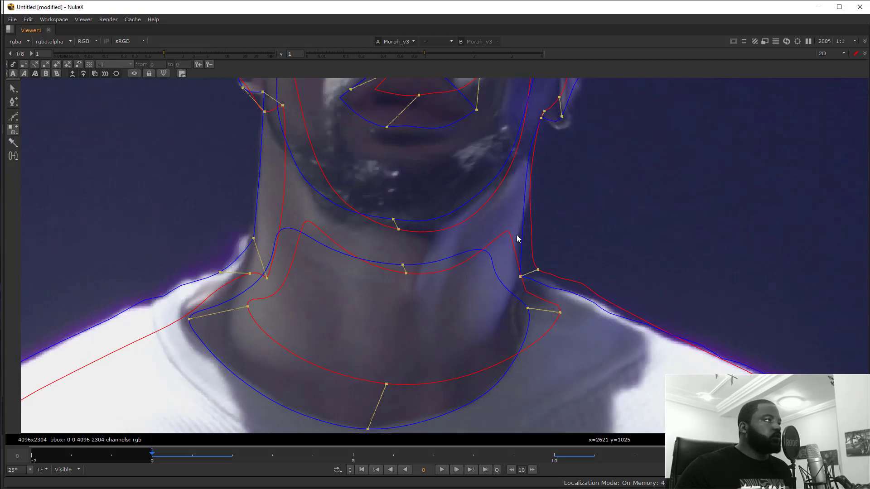
click(506, 234)
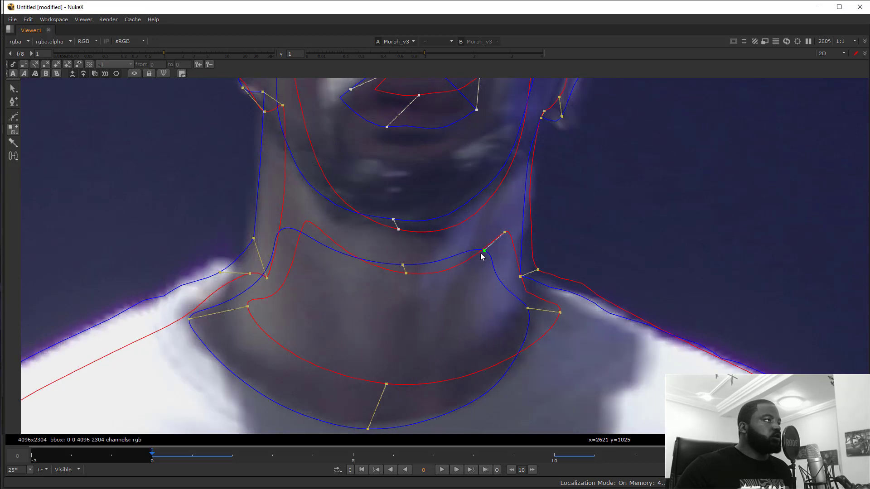
click(407, 273)
click(307, 221)
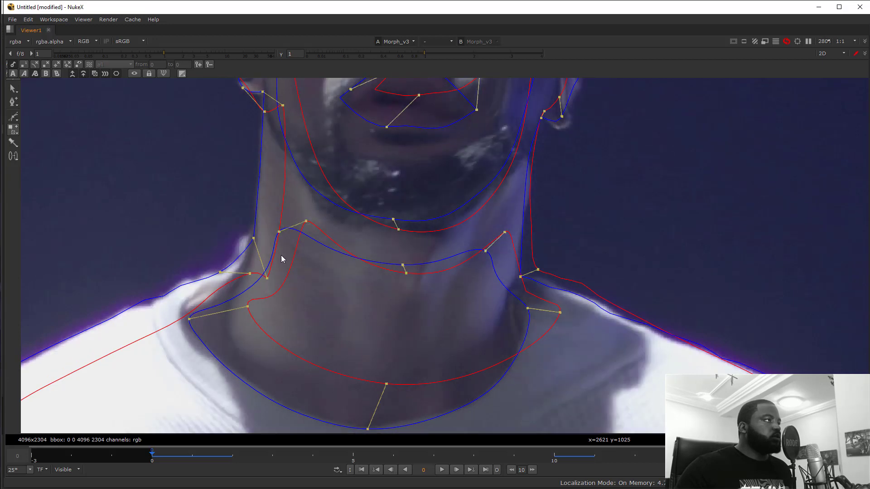
click(283, 284)
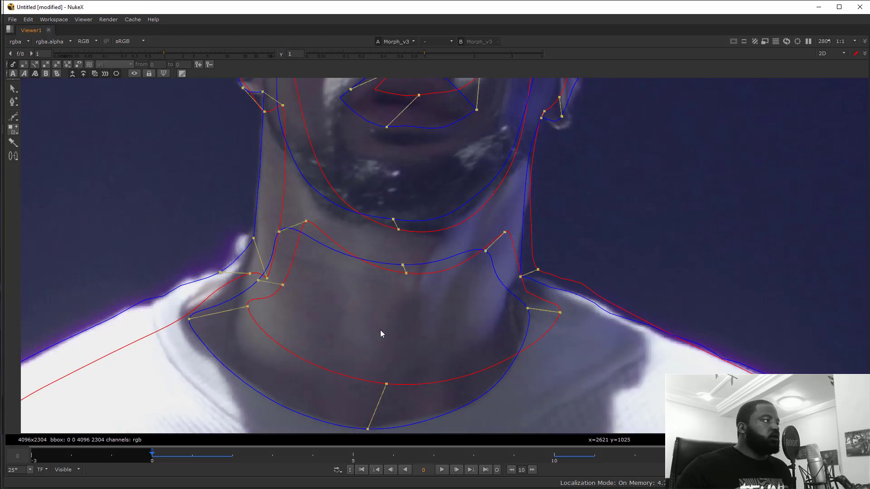
Reposition the lower-lip correspondence pair, sliding its blue point to the lip centre and its red point along the matching lip edge.
scroll(417, 360, down, 2)
scroll(463, 355, down, 2)
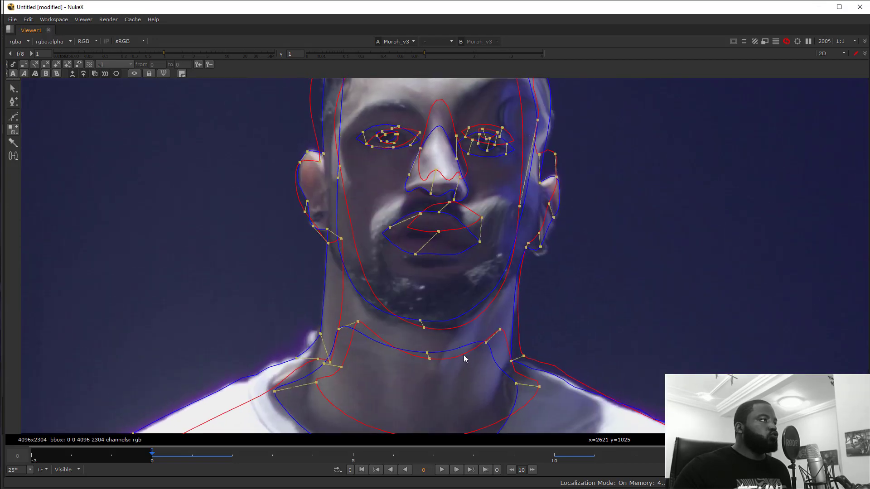
scroll(427, 261, up, 5)
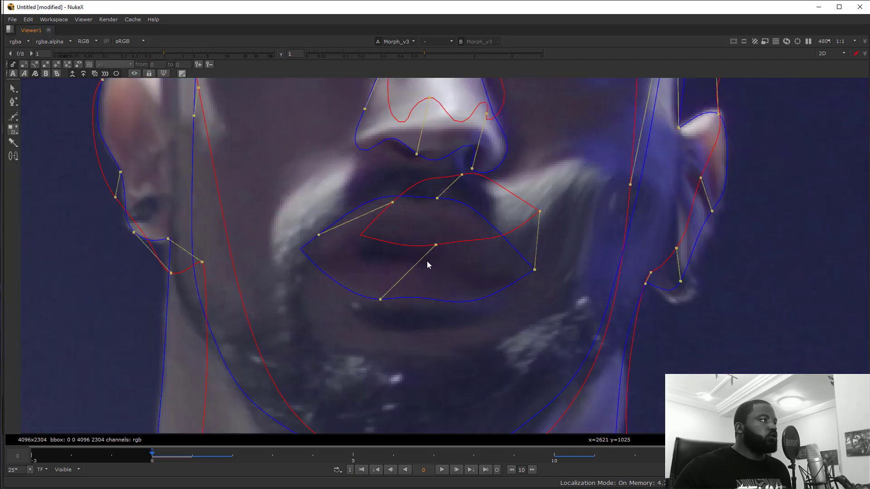
click(430, 301)
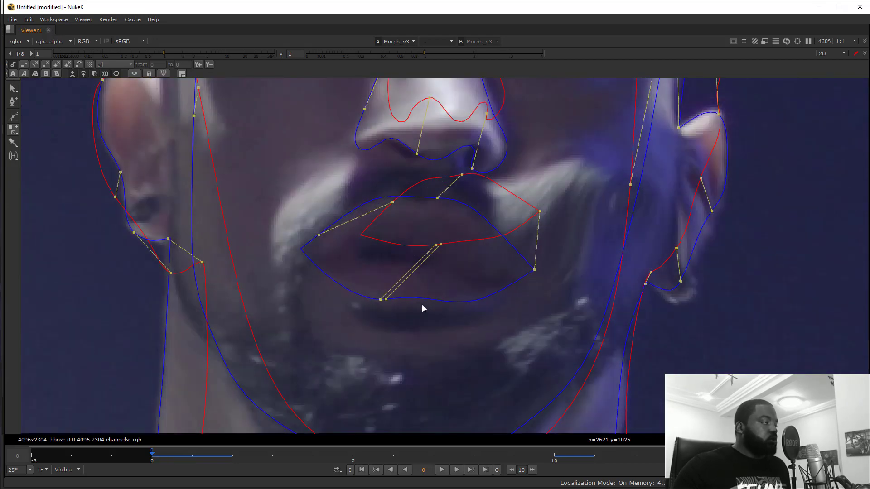
key(ctrl+z)
drag(381, 300, 418, 297)
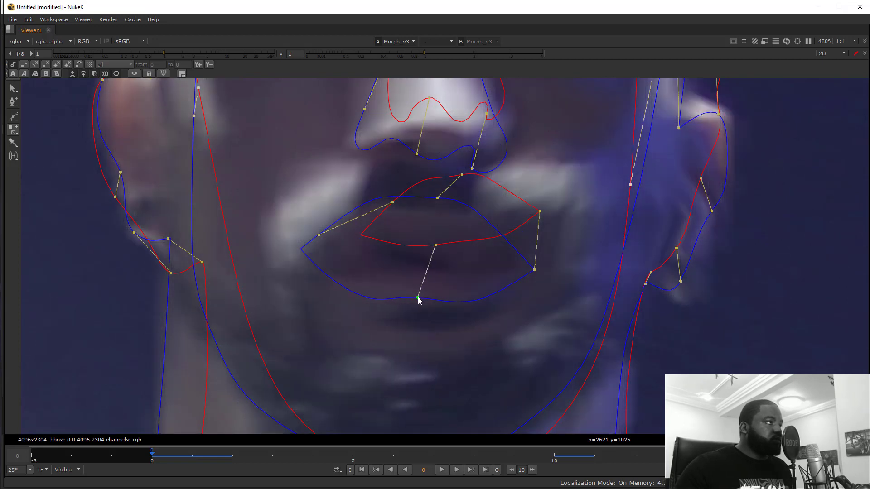
click(436, 245)
drag(436, 245, 466, 245)
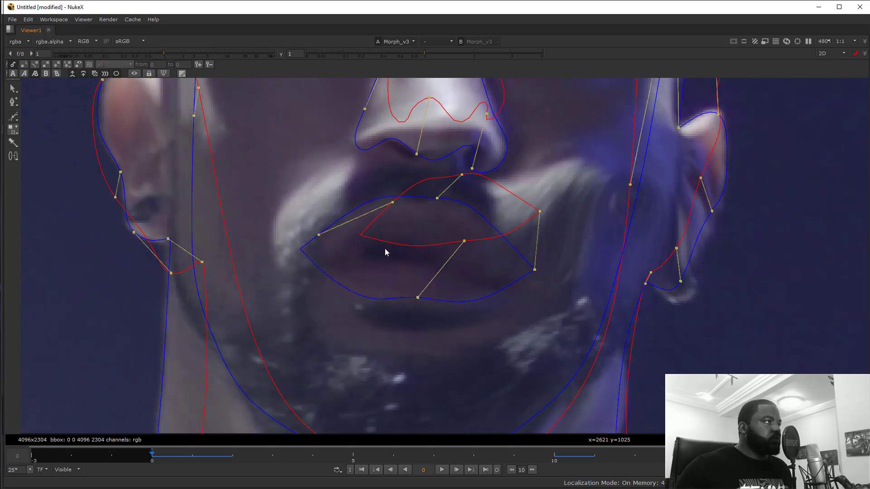
Align the image-left mouth-corner pair, adjust the upper-lip centre point and add further correspondence pairs on the upper and lower lip.
drag(319, 235, 303, 249)
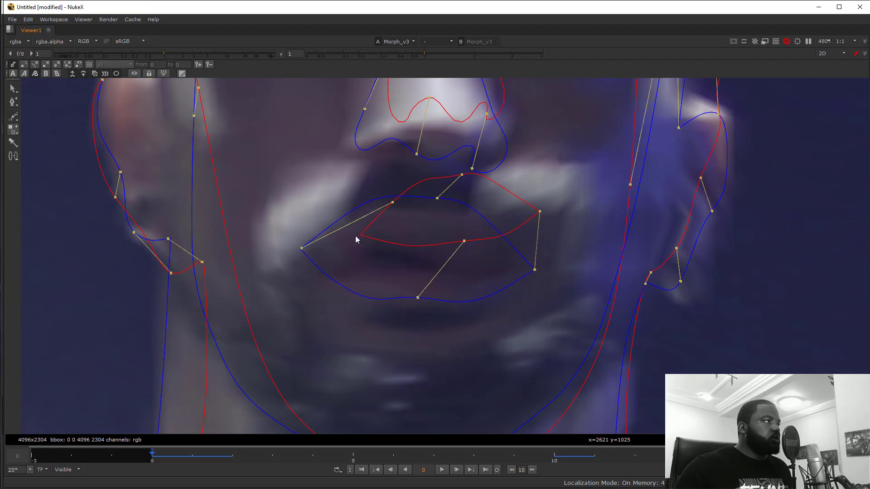
click(394, 203)
drag(367, 237, 361, 236)
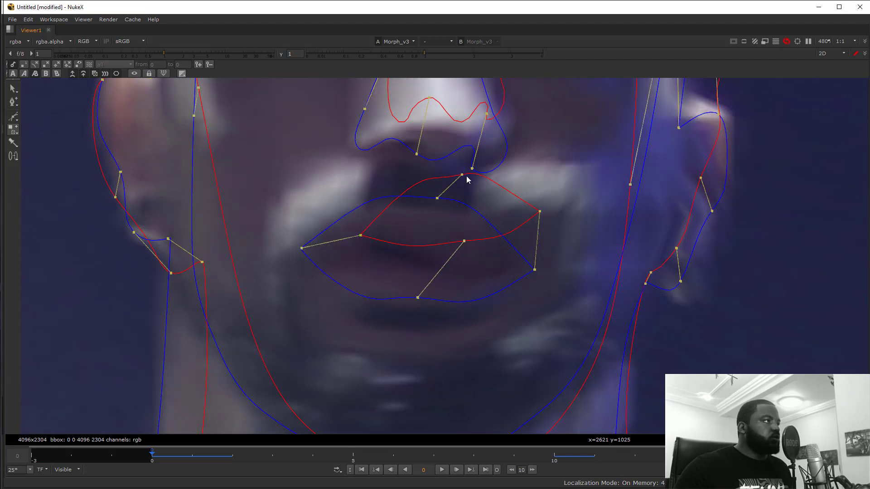
click(461, 175)
drag(461, 175, 454, 176)
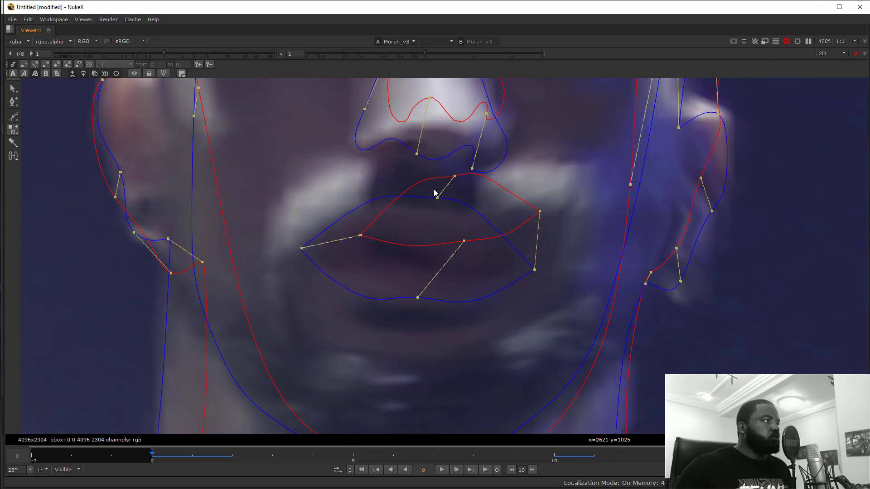
click(421, 182)
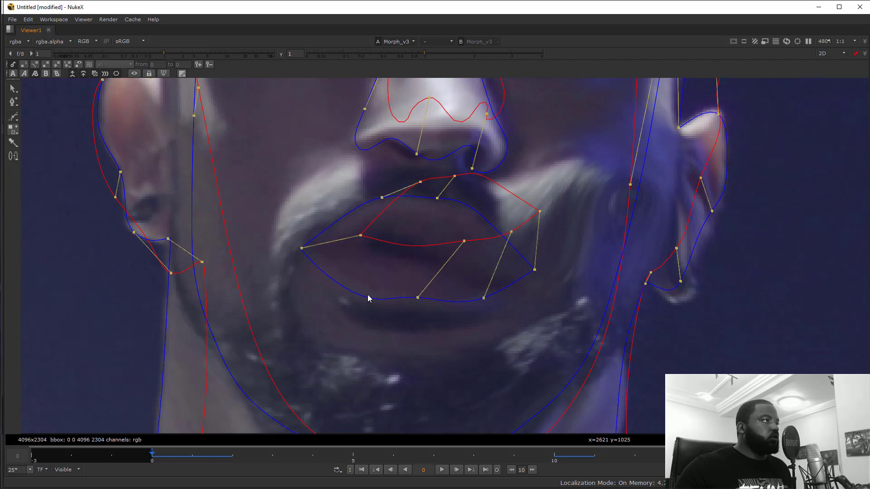
Add correspondence pairs at the image-left nostril wing and nostril, and slide the central nose-base pair to matching curve positions.
drag(478, 222, 513, 375)
scroll(456, 295, up, 2)
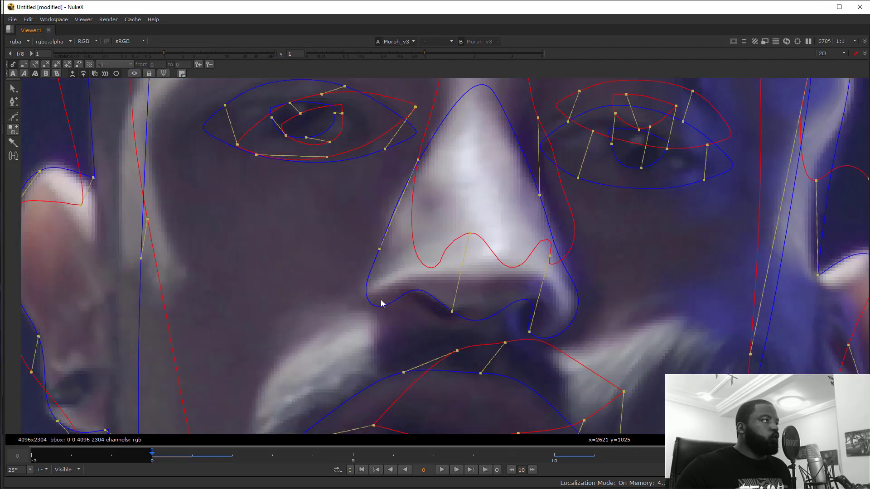
click(370, 303)
click(421, 290)
drag(445, 249, 499, 262)
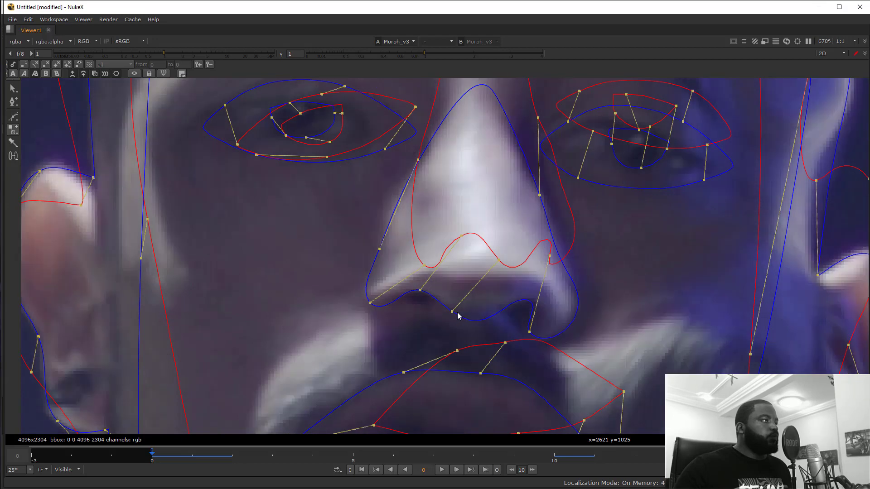
drag(466, 323, 471, 322)
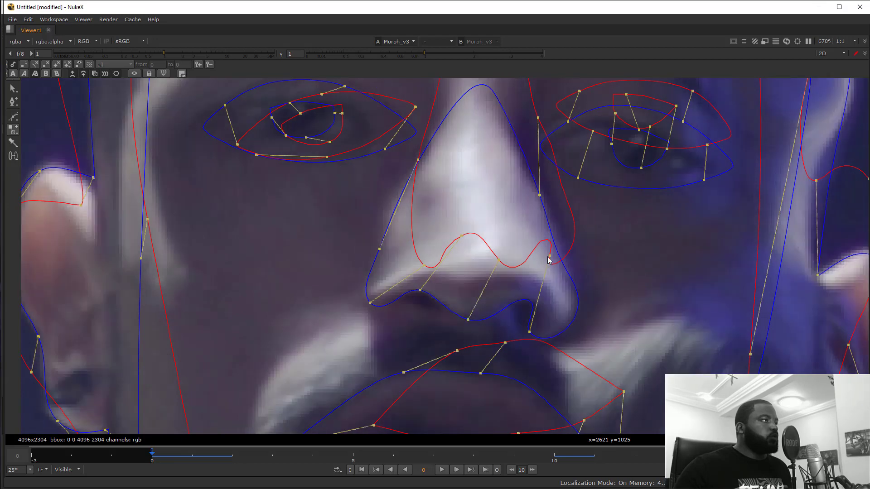
Adjust the image-right nostril's red correspondence point and add pairs on the nostril's inner edge and outer wing.
drag(548, 257, 554, 266)
click(529, 300)
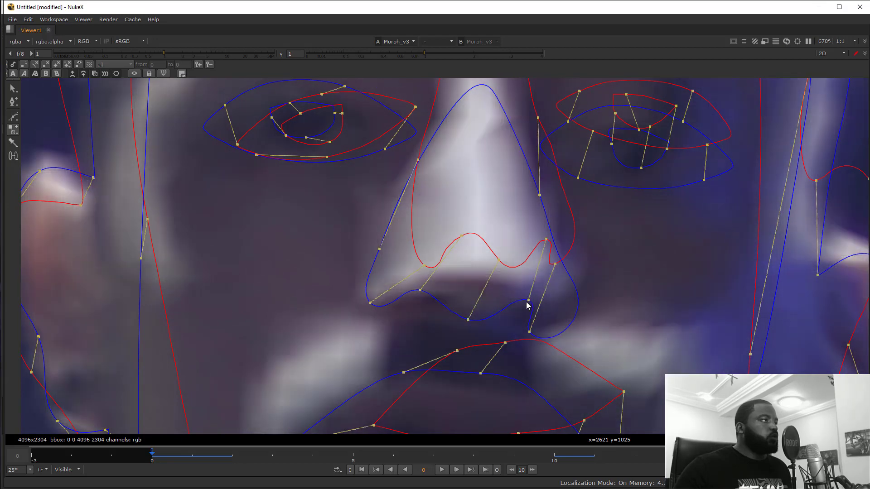
click(569, 252)
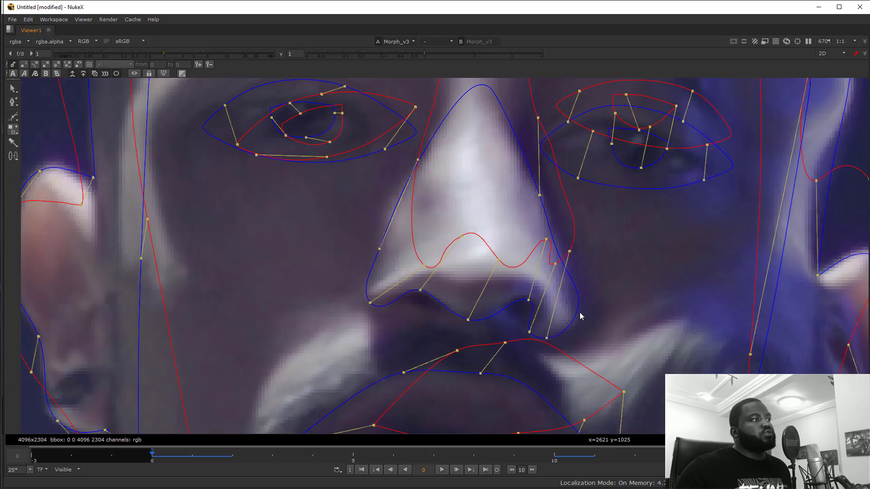
Add a correspondence pair at the top of the nose bridge and centre it on both curve peaks.
drag(482, 214, 479, 367)
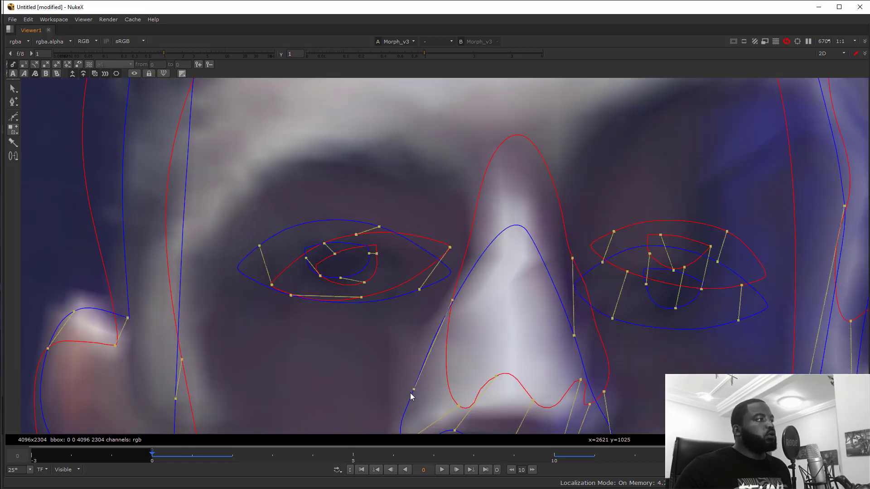
click(519, 224)
click(525, 136)
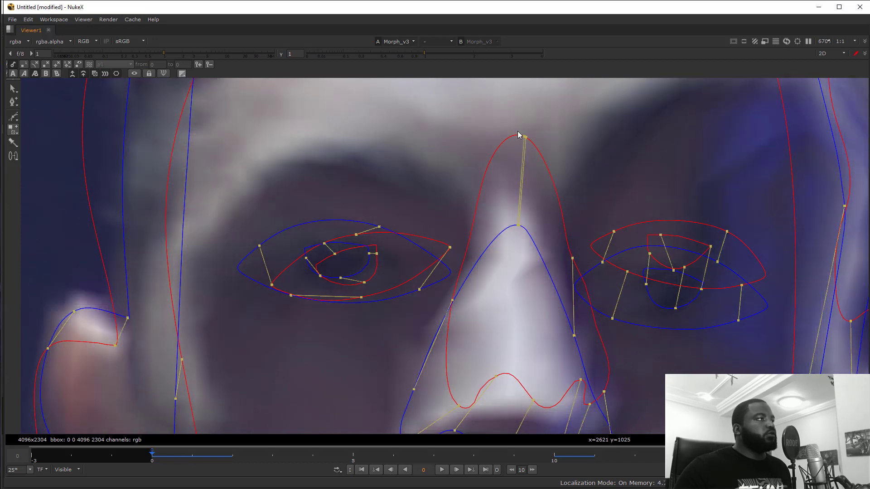
key(ctrl+z)
drag(525, 137, 519, 134)
Slide the correspondence pair on the image-left side of the nose bridge higher along both nose splines.
scroll(509, 200, down, 4)
scroll(533, 298, up, 2)
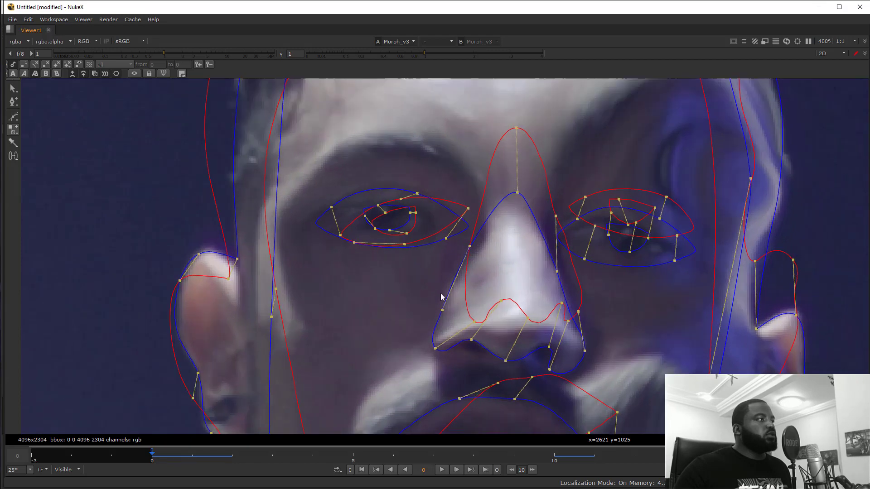
click(462, 263)
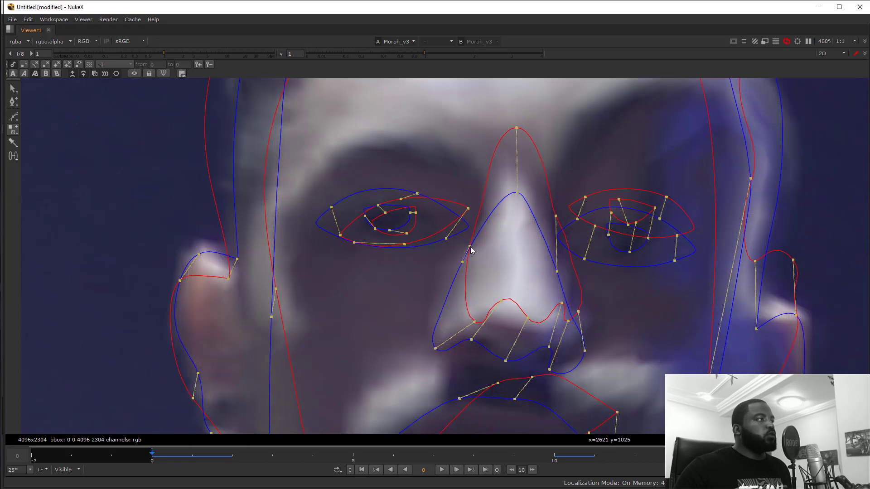
drag(471, 249, 480, 226)
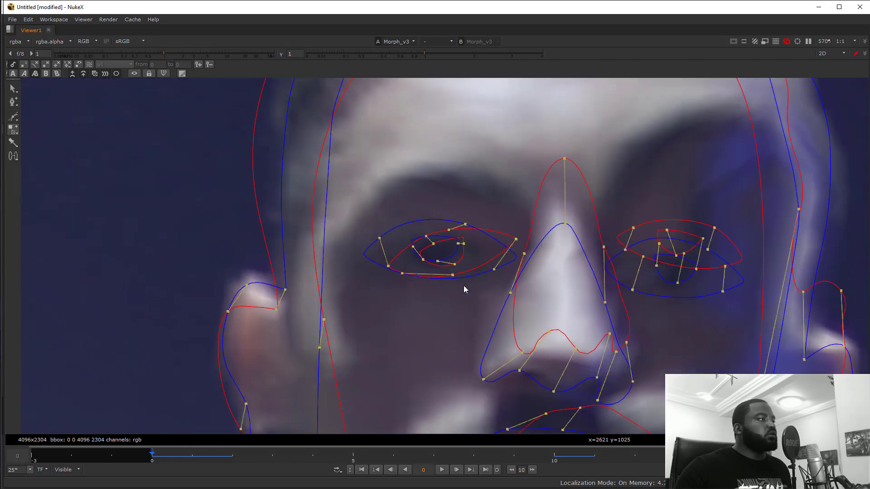
Move the image-left eye outline's blue correspondence points onto its inner and outer corners.
scroll(502, 267, up, 2)
drag(521, 265, 551, 250)
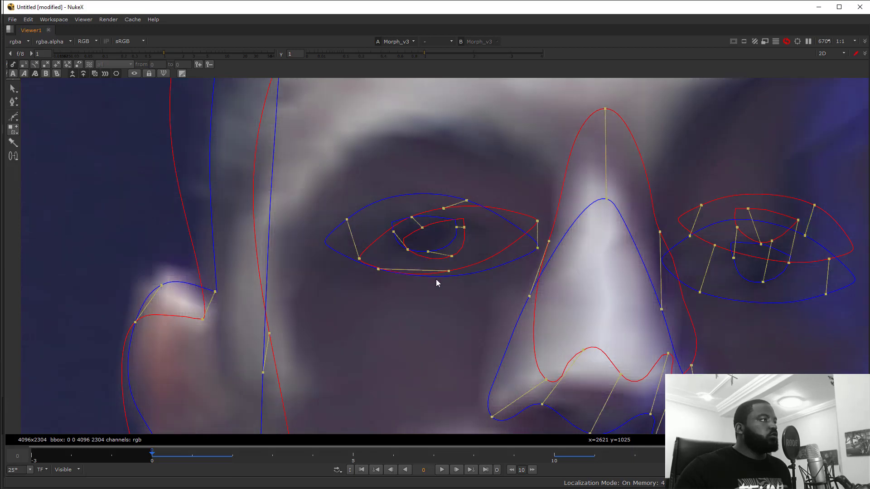
drag(347, 222, 327, 246)
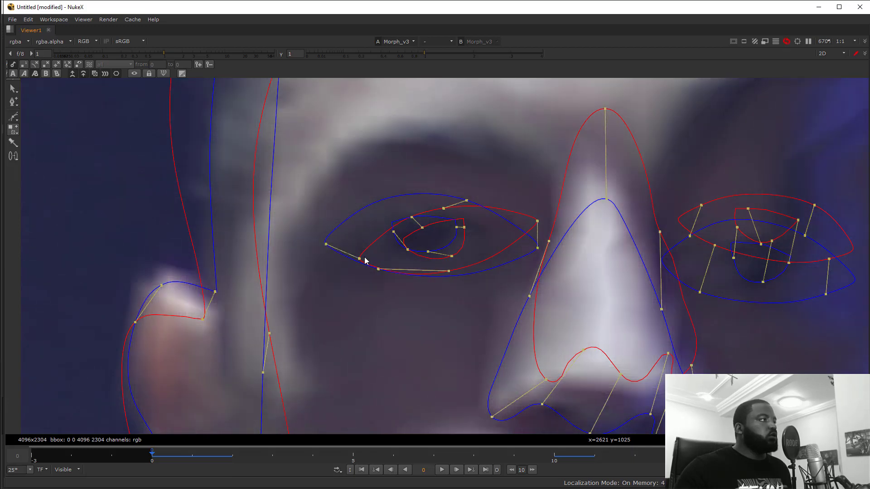
Reposition the image-left eye's upper- and lower-lid correspondence pairs to the middle of each lid curve.
scroll(369, 256, up, 3)
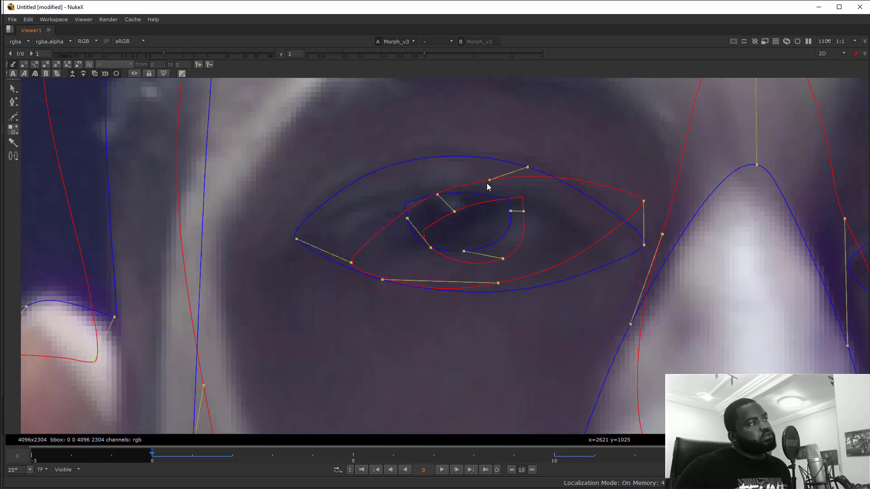
drag(493, 180, 469, 158)
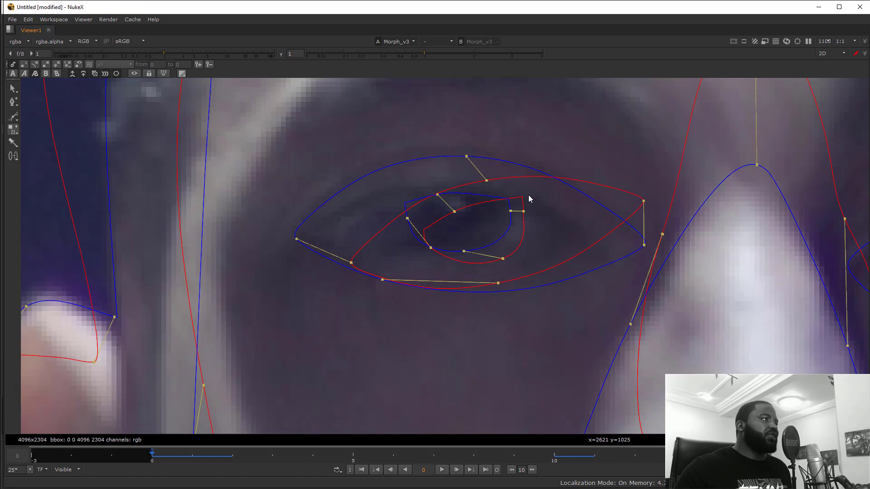
drag(503, 274, 478, 228)
click(482, 225)
Slide the image-left iris correspondence pairs to the matching upper corners, upper edge and side nearest the nose on both splines.
drag(409, 214, 405, 220)
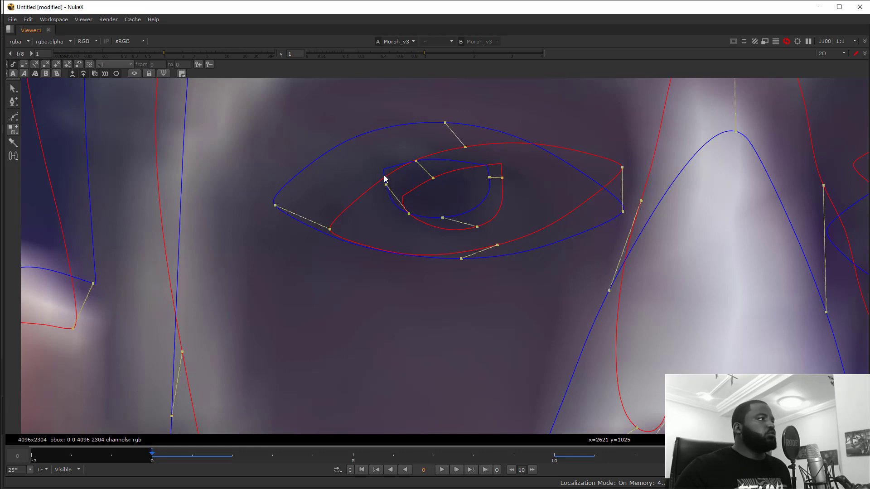
drag(385, 185, 402, 197)
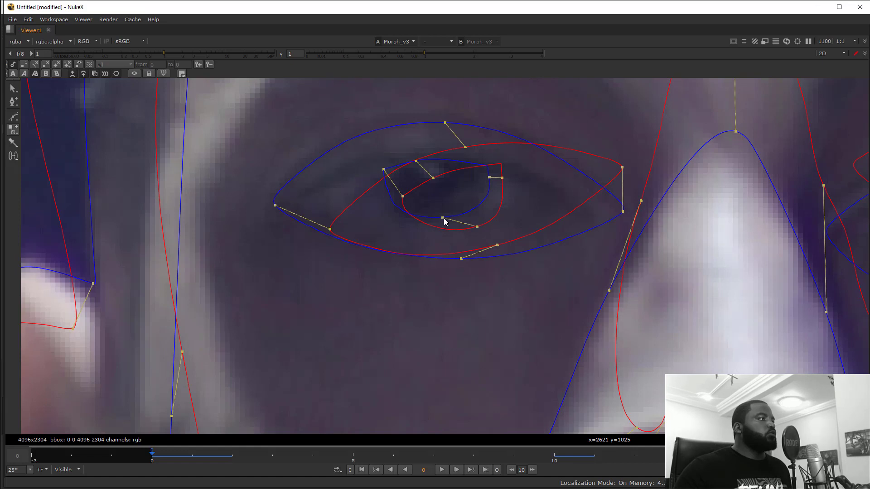
drag(433, 178, 450, 174)
drag(502, 178, 441, 161)
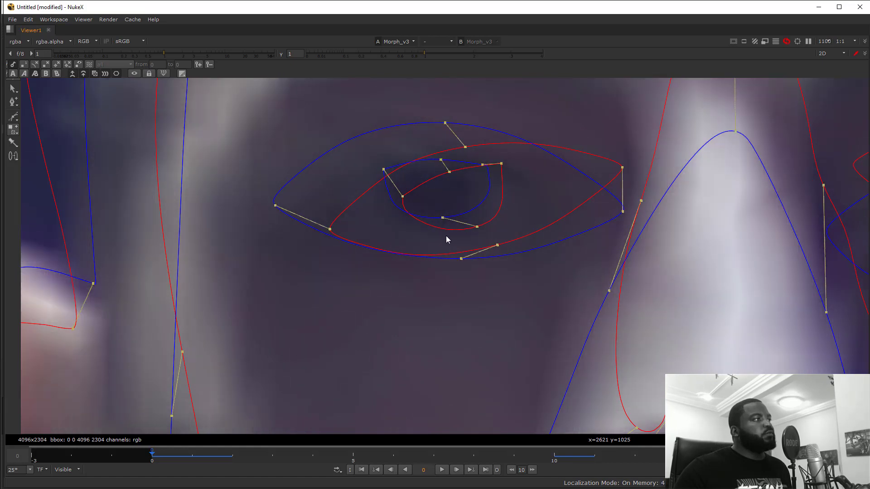
click(502, 199)
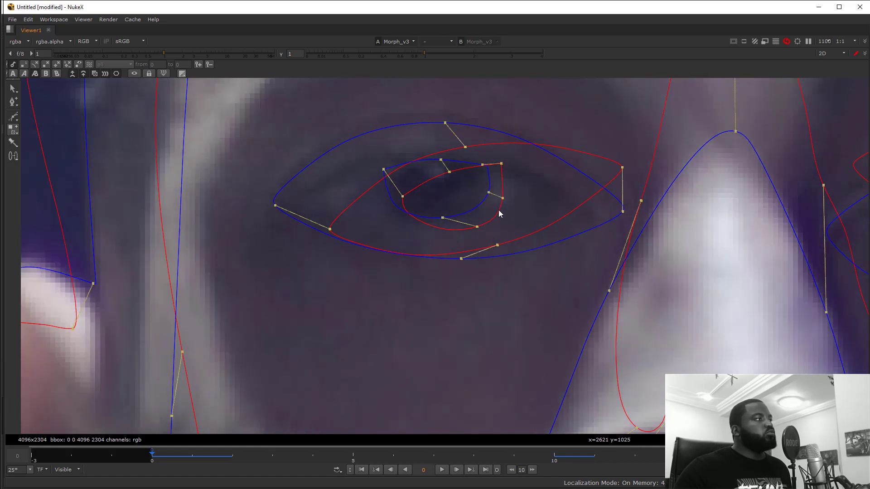
Slide the image-left iris's two lower correspondence pairs to the matching lower corners on the red and blue splines.
drag(477, 225, 426, 225)
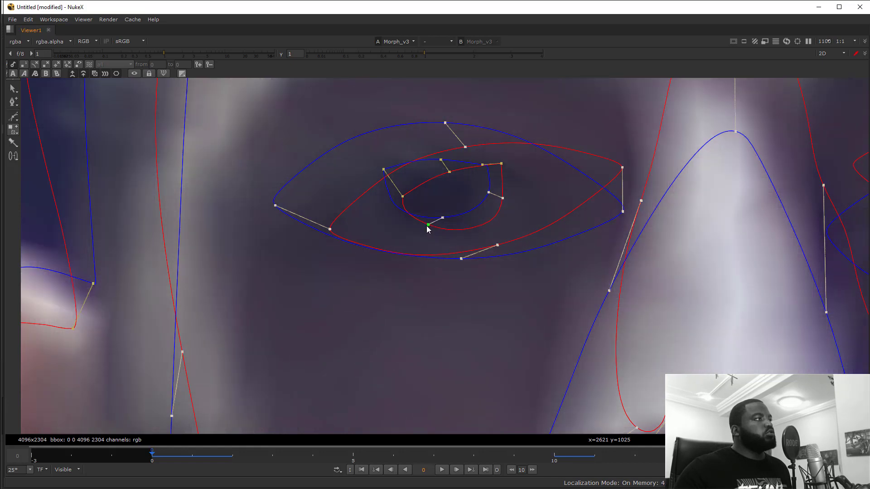
drag(502, 199, 424, 218)
Move the image-right eye outline's correspondence pairs onto its inner and outer corners on both the red and blue splines.
scroll(309, 241, down, 3)
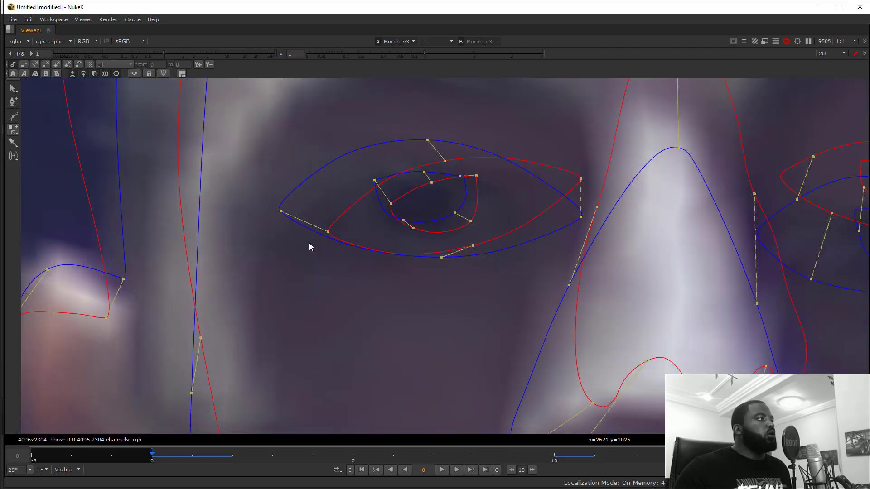
drag(583, 274, 333, 232)
scroll(460, 177, up, 1)
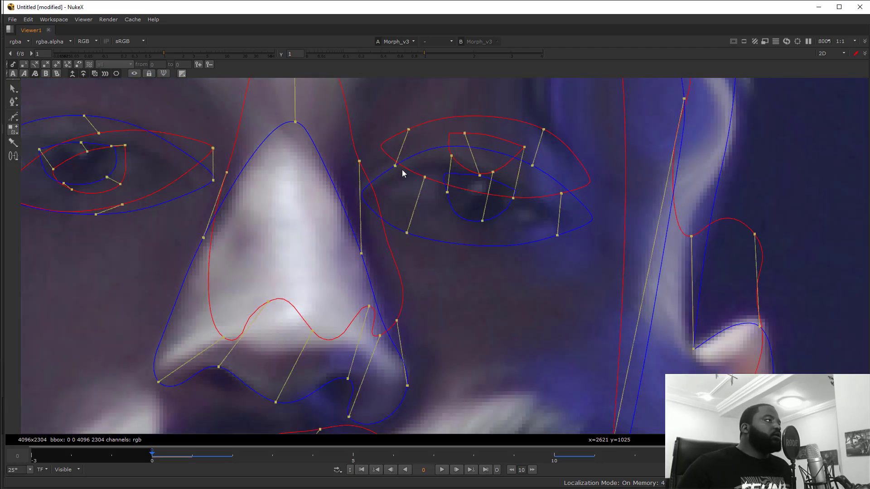
drag(395, 166, 361, 196)
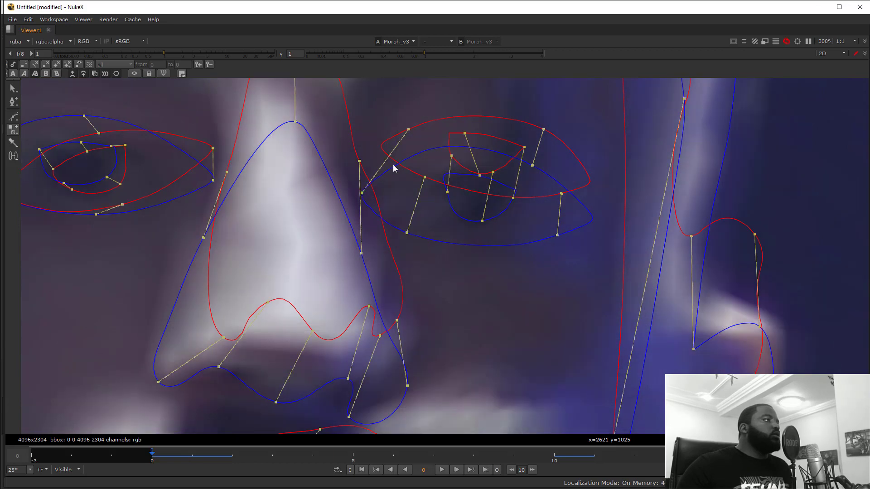
drag(386, 148, 386, 149)
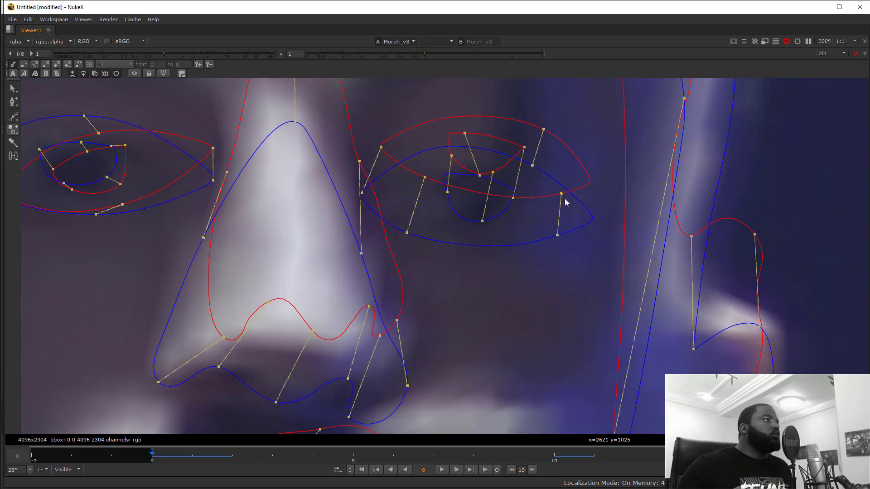
drag(566, 194, 591, 184)
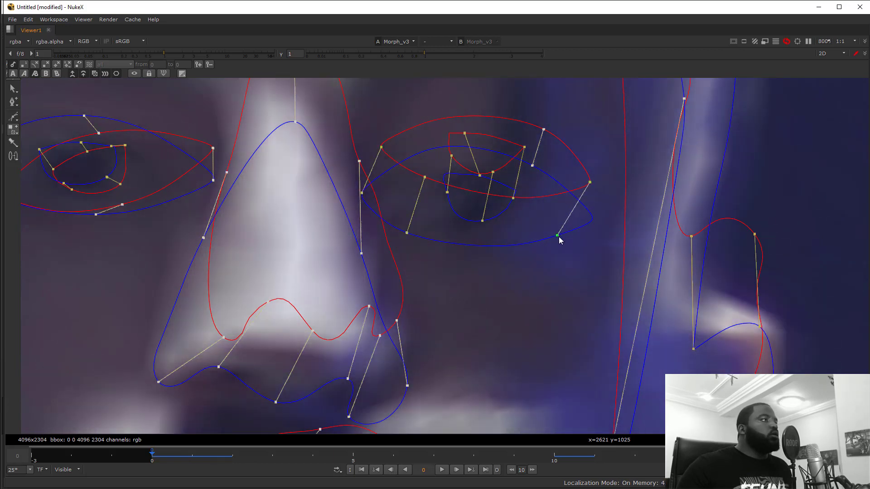
drag(559, 237, 599, 222)
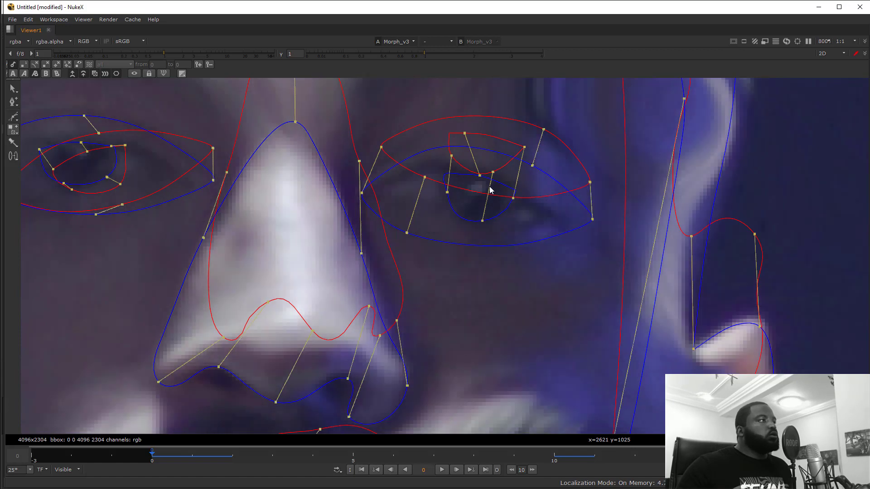
Reposition the image-right eye's upper-lid pair and lower-lid blue correspondence point to the middle of each lid curve.
scroll(488, 182, up, 2)
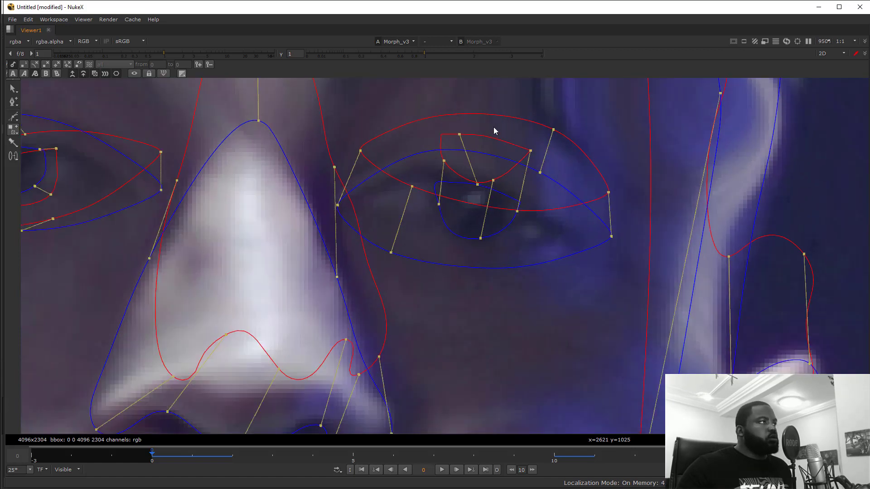
drag(551, 206, 496, 187)
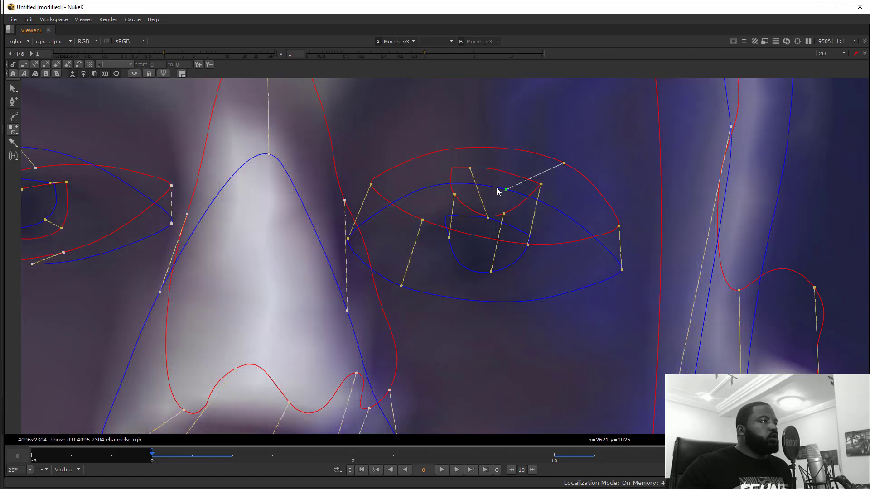
drag(508, 155, 503, 149)
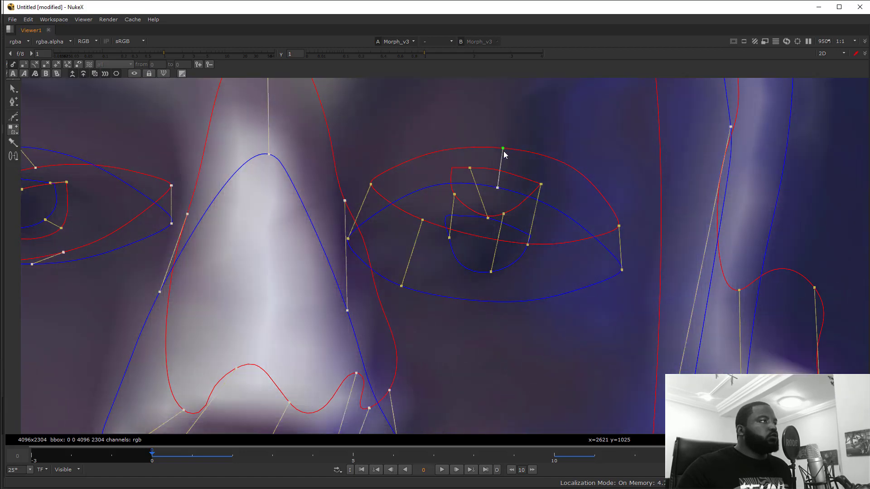
drag(402, 287, 486, 302)
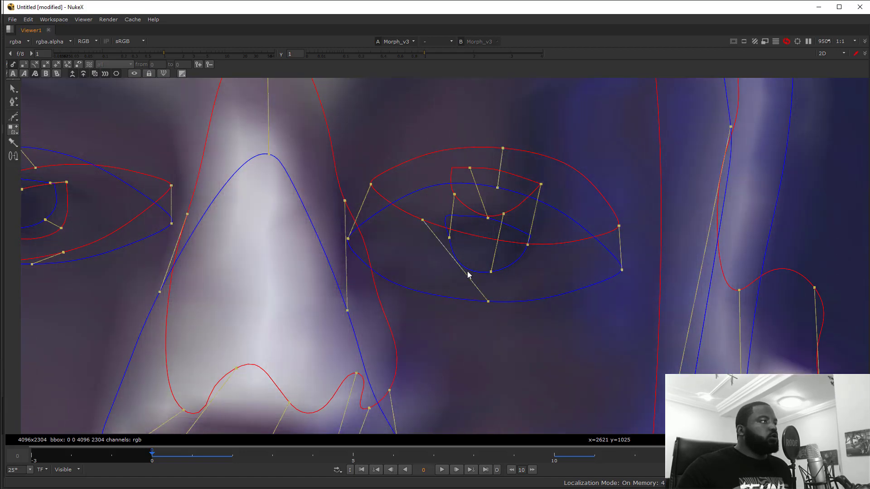
Align the image-right iris correspondence pairs with the matching upper corners, upper edge and lower edge, and center the lower-lid red point.
drag(476, 243, 447, 217)
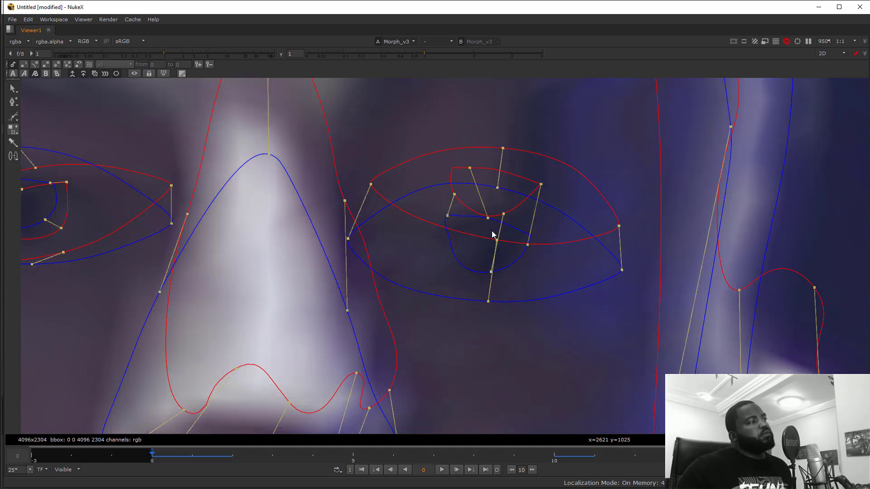
click(528, 245)
drag(534, 233, 535, 231)
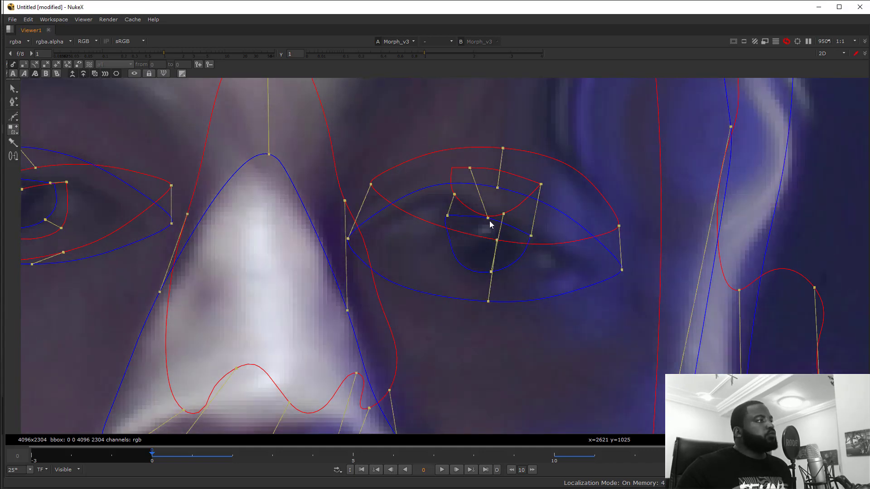
drag(496, 174, 497, 175)
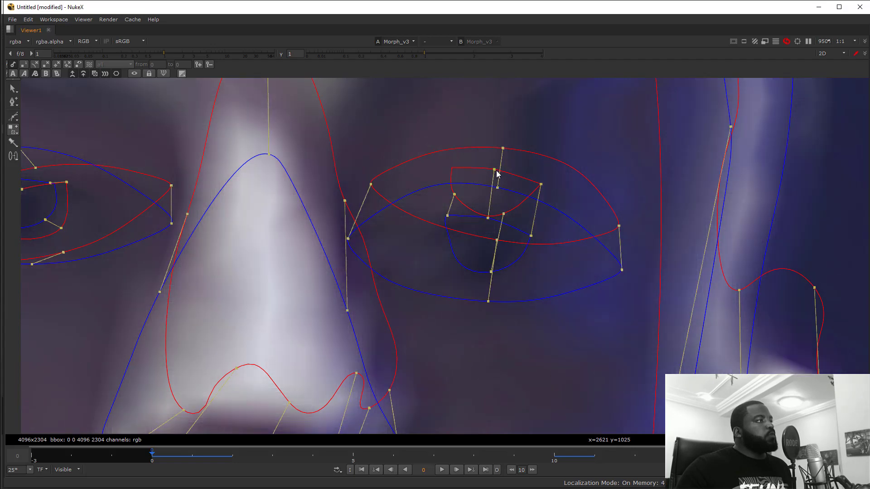
drag(455, 195, 453, 169)
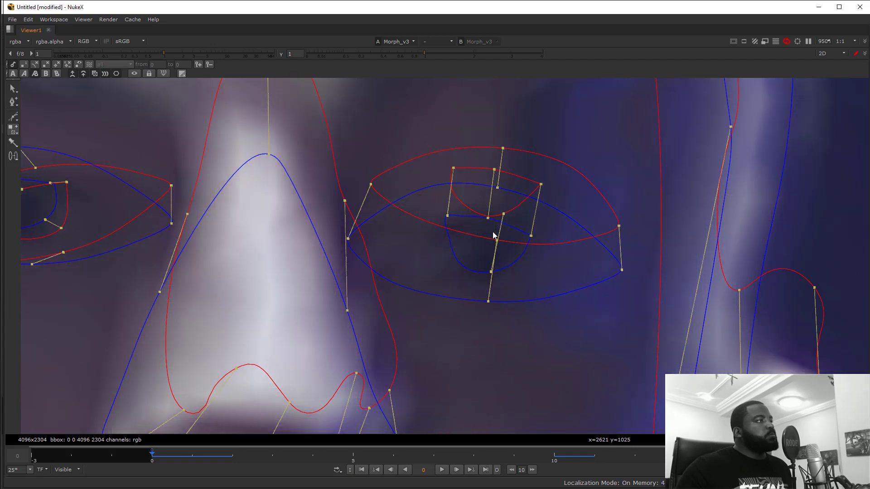
drag(504, 214, 485, 215)
drag(491, 272, 474, 273)
Slide the face outline's correspondence points at the image-right temple, image-left cheek and top of the forehead to matching places on both splines.
scroll(486, 292, down, 4)
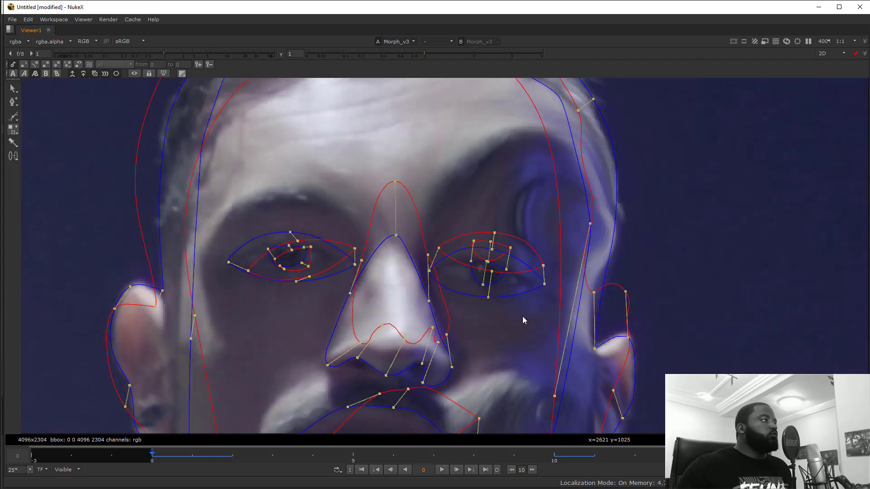
scroll(569, 171, down, 3)
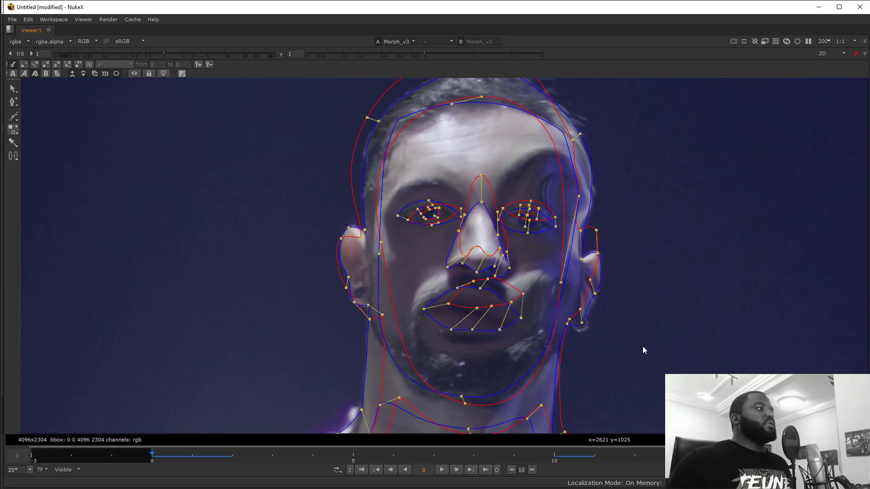
drag(562, 282, 564, 186)
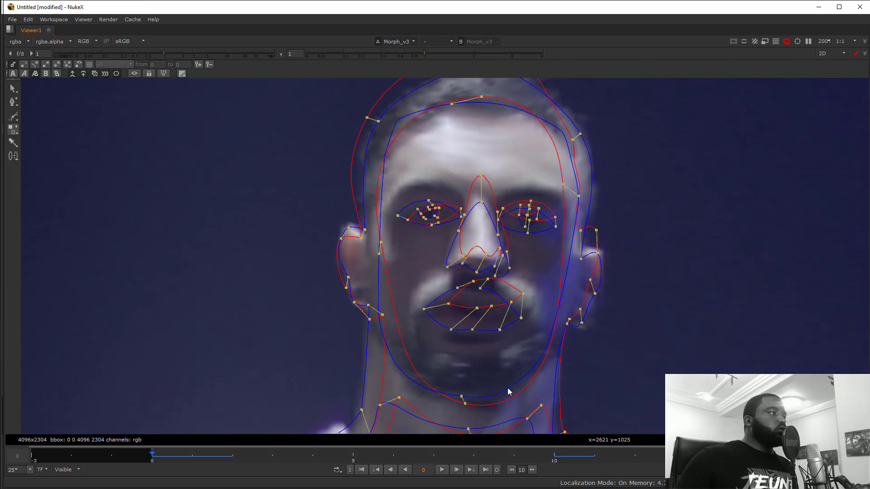
drag(461, 397, 470, 397)
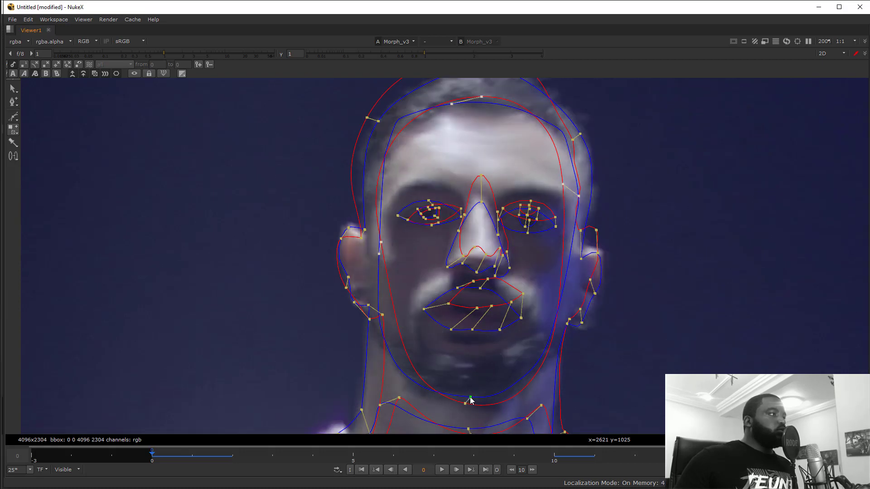
key(ctrl+z)
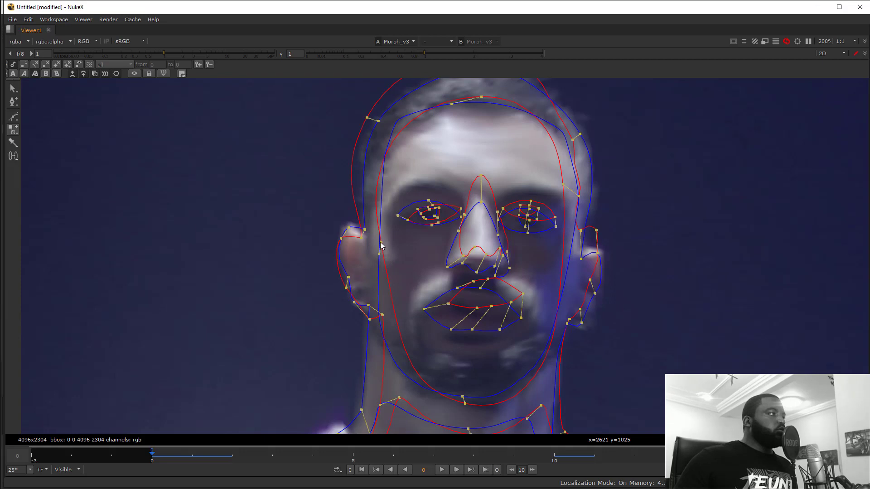
drag(380, 242, 386, 260)
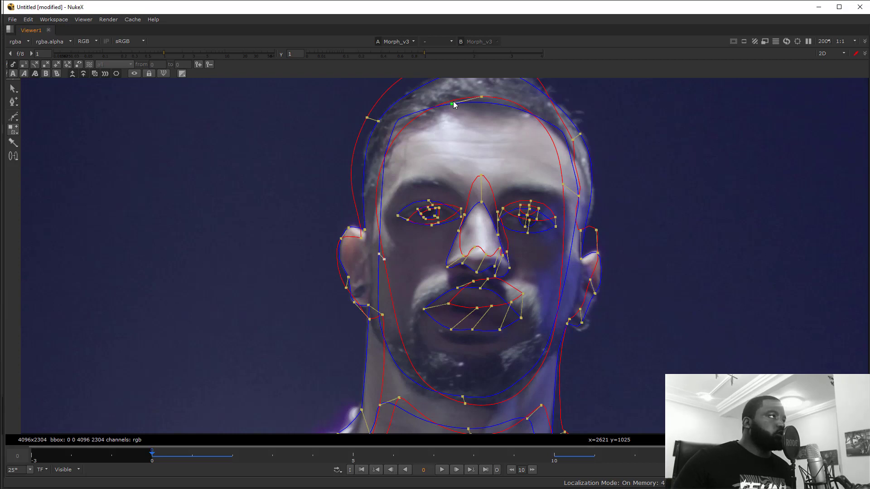
drag(478, 110, 486, 107)
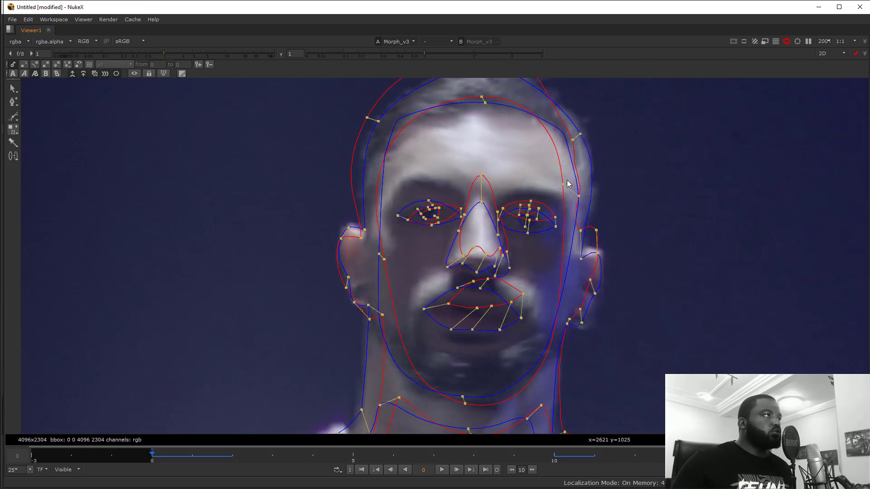
Add correspondence pairs at both upper forehead corners of the face outline, aligning the image-right pair's red point with its corner.
click(565, 132)
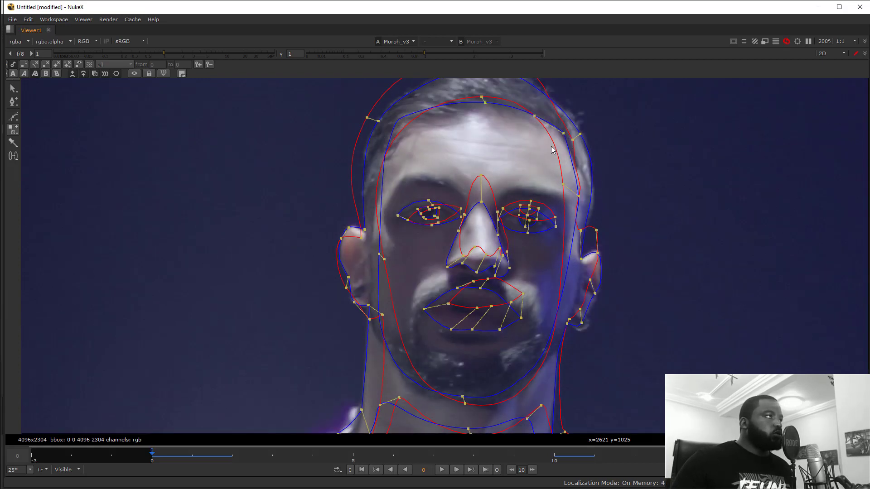
drag(534, 117, 544, 126)
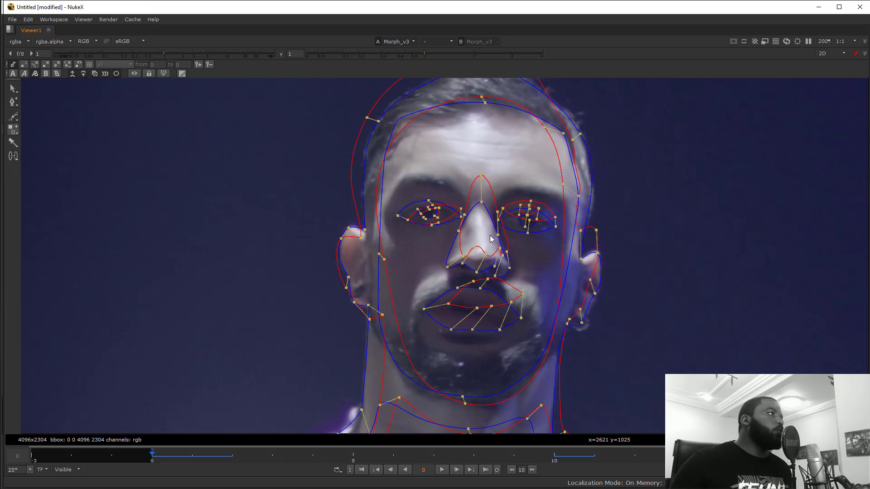
click(397, 121)
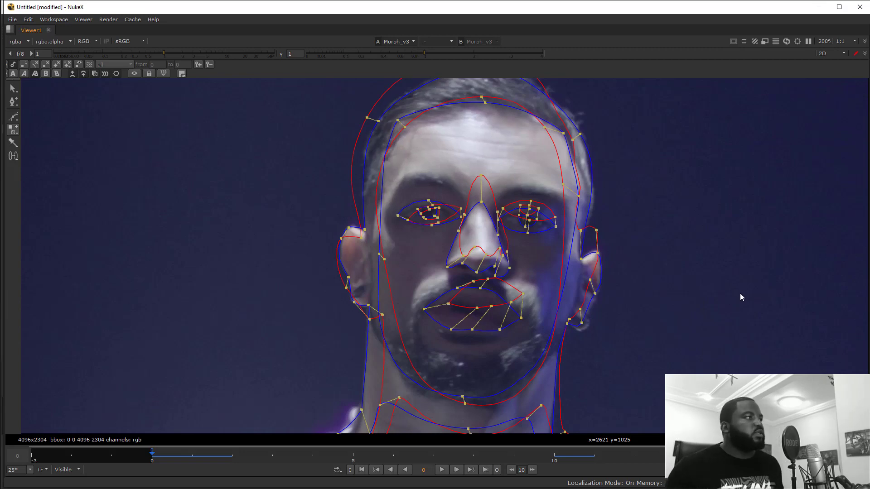
Check the shoulder splines, then hide the spline overlay and examine the clean image of the face and shoulders.
scroll(747, 195, down, 4)
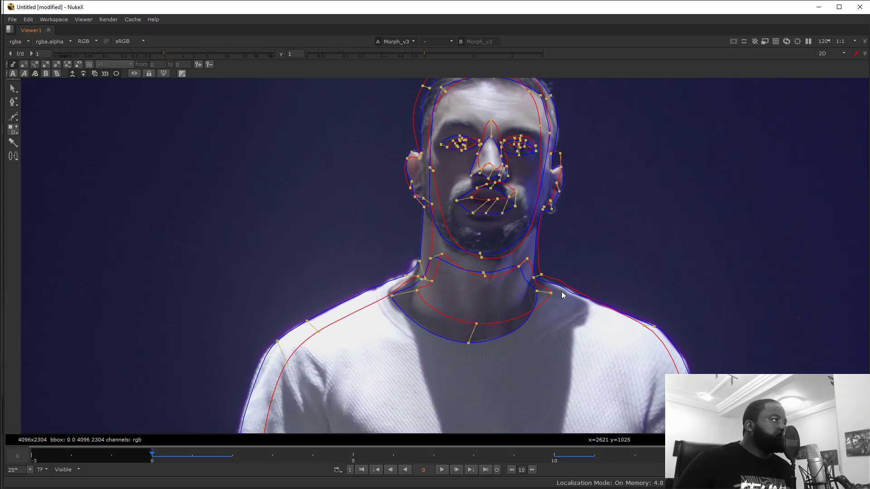
drag(689, 305, 647, 207)
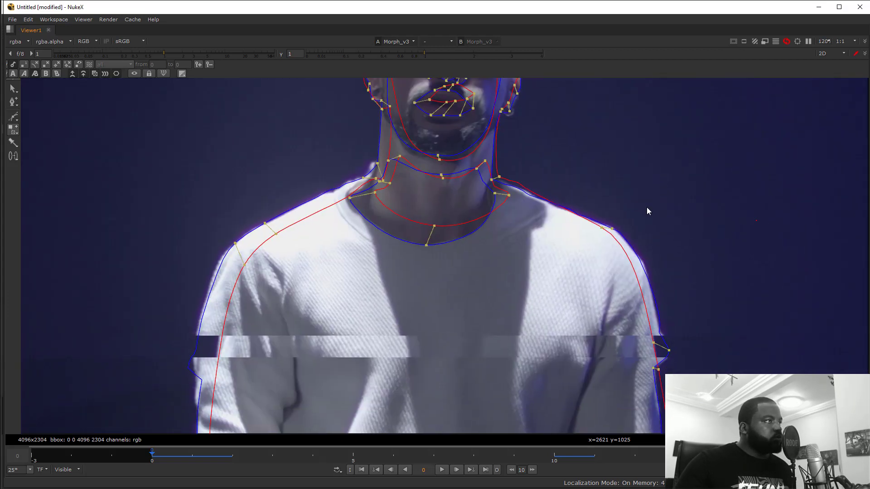
key(o)
drag(661, 158, 706, 275)
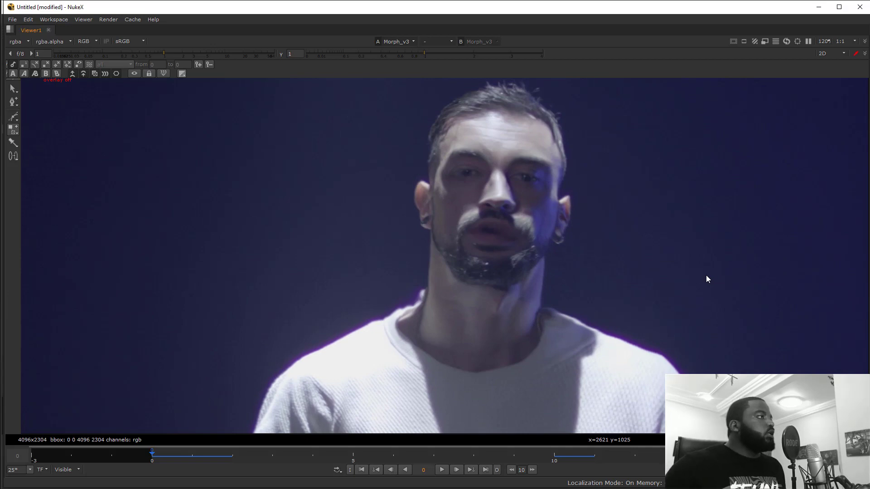
scroll(579, 254, up, 3)
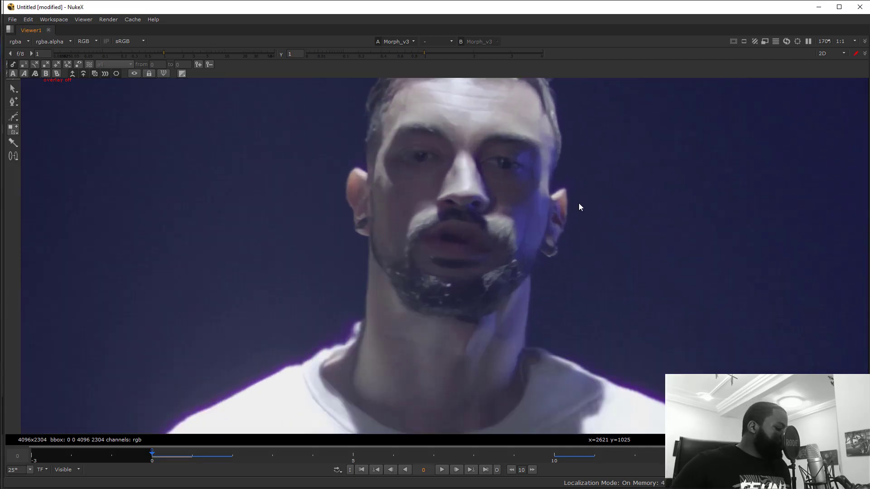
Show the spline overlay again and add correspondence pairs on both sides of the jaw along the face outline.
key(o)
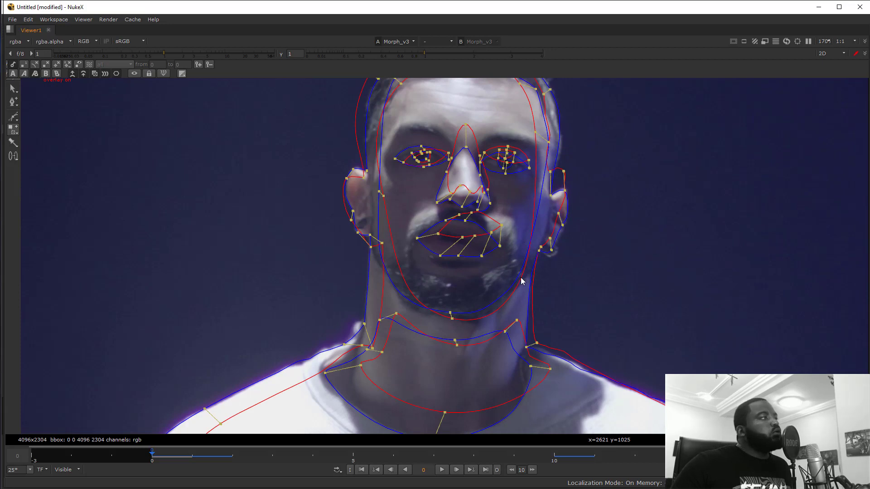
scroll(521, 280, up, 1)
mouse_move(517, 288)
mouse_down()
mouse_move(521, 279)
mouse_move(517, 286)
mouse_up()
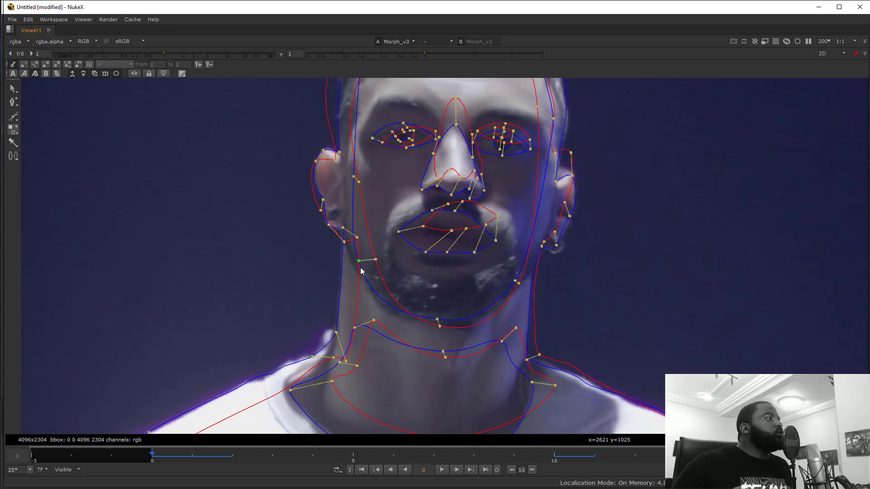
Hide the spline overlay to inspect the face, and restore the full layout with the node graph and node properties.
key(o)
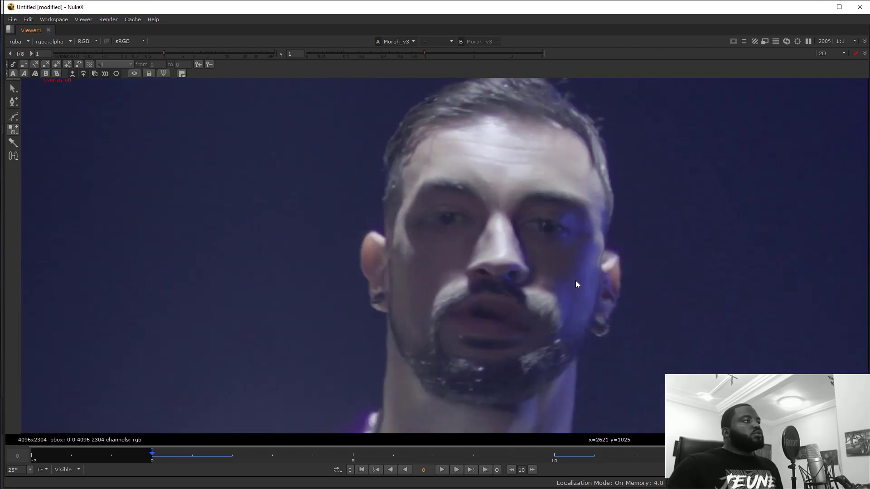
scroll(581, 140, down, 1)
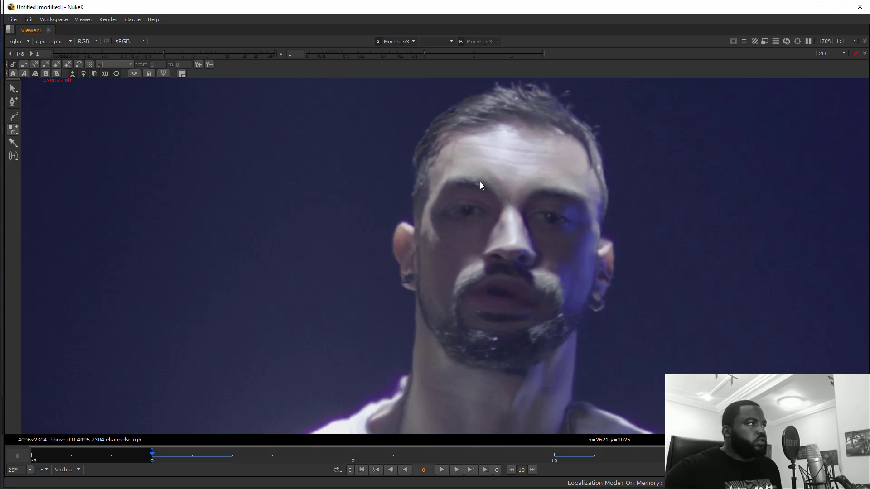
key(Tab)
key(Tab)
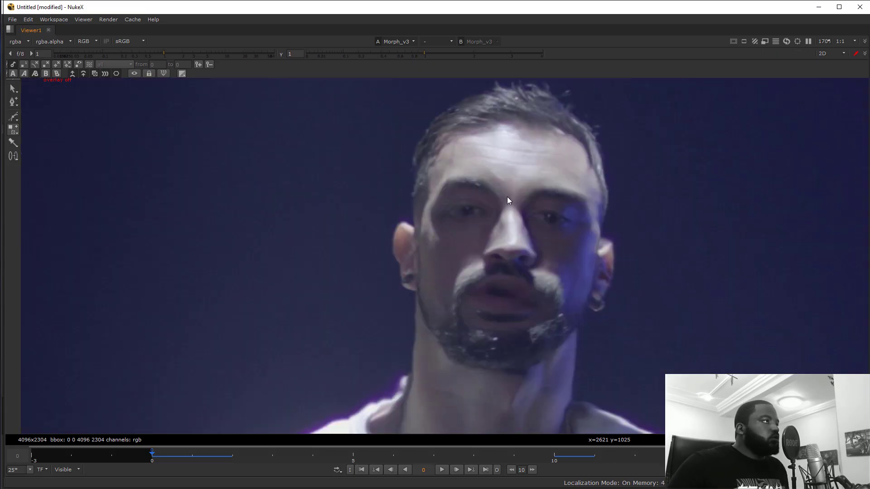
key(space)
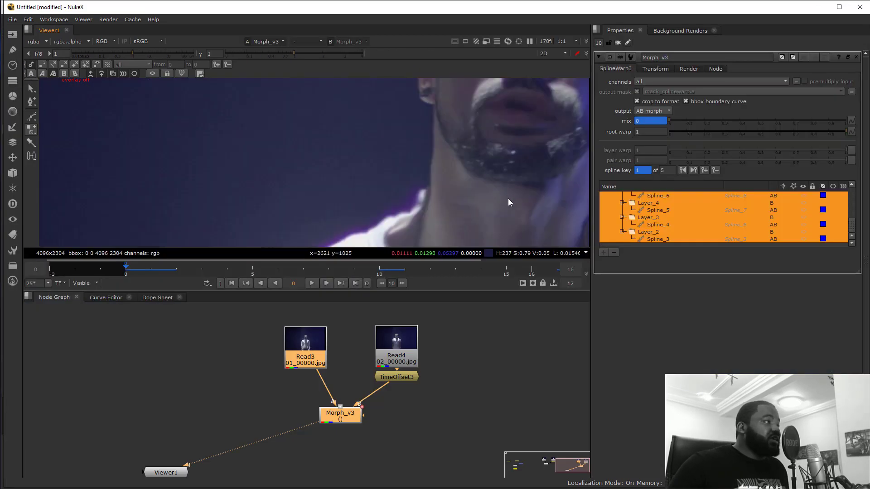
Remove the animation from the mix value of Morph_v3.
scroll(350, 165, down, 1)
drag(351, 165, 234, 203)
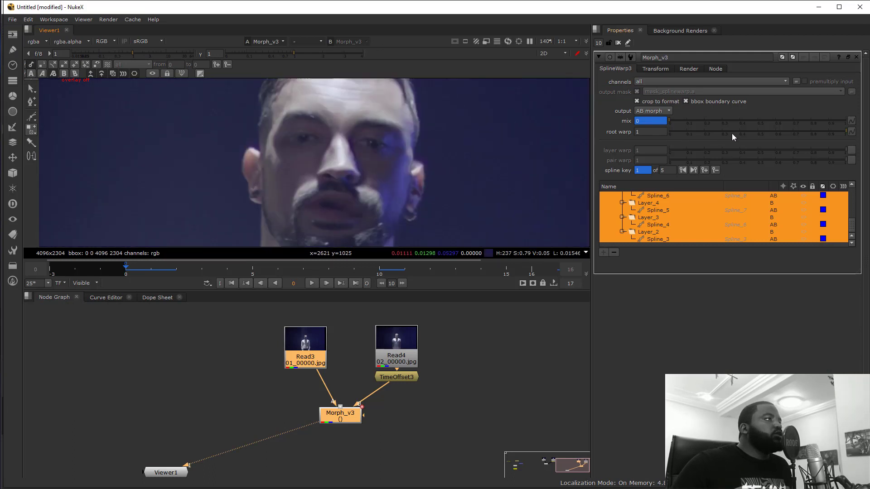
click(663, 111)
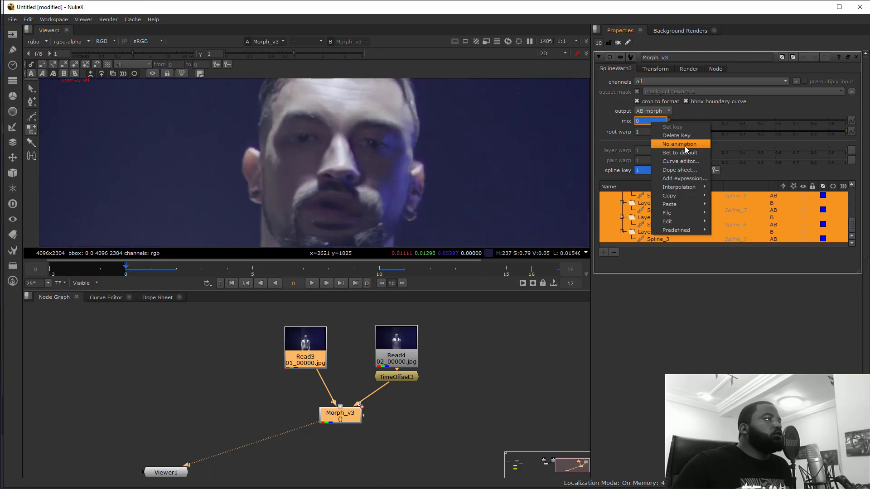
click(686, 143)
click(677, 119)
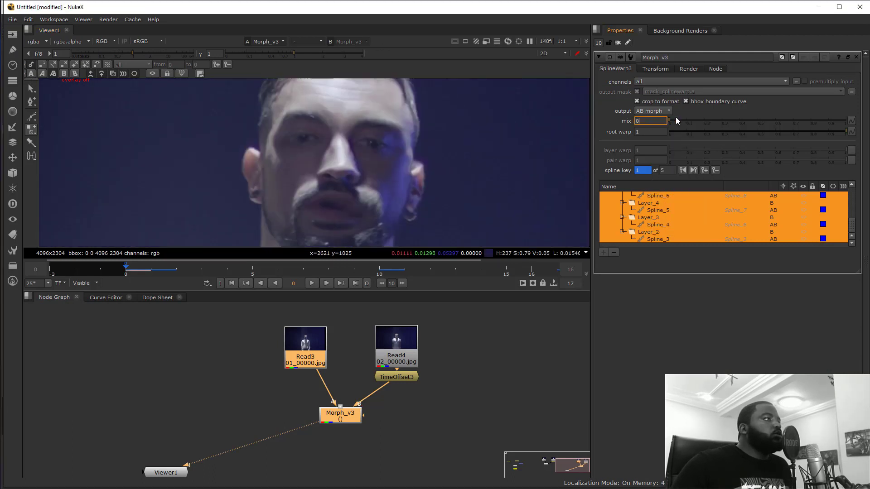
Sweep the mix back and forth between 0 and 1 to examine how the A face blends into the B face.
drag(669, 121, 828, 125)
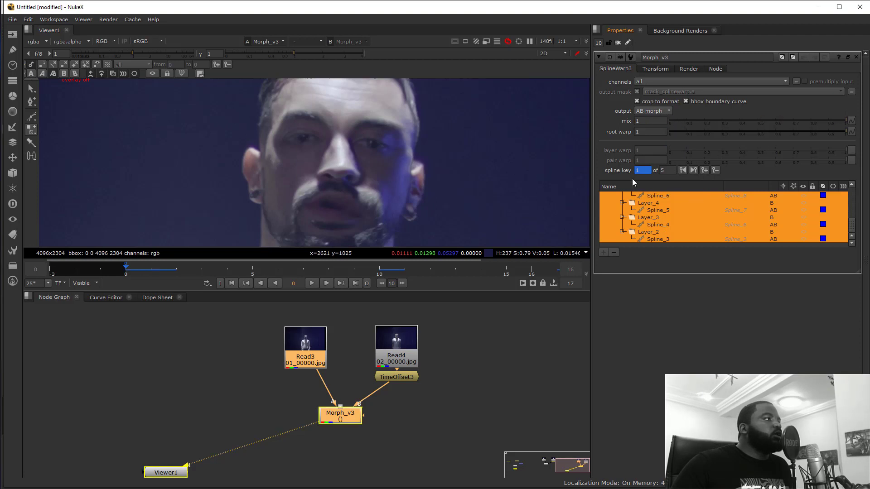
scroll(390, 158, down, 1)
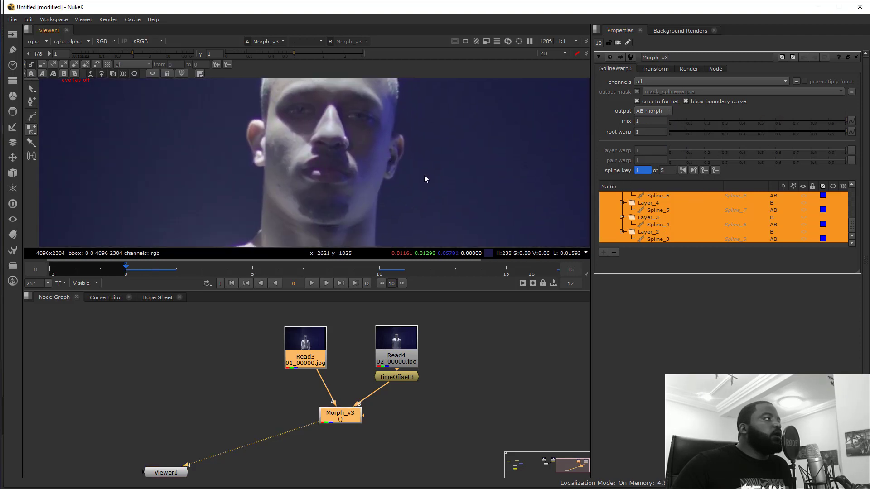
drag(694, 121, 765, 121)
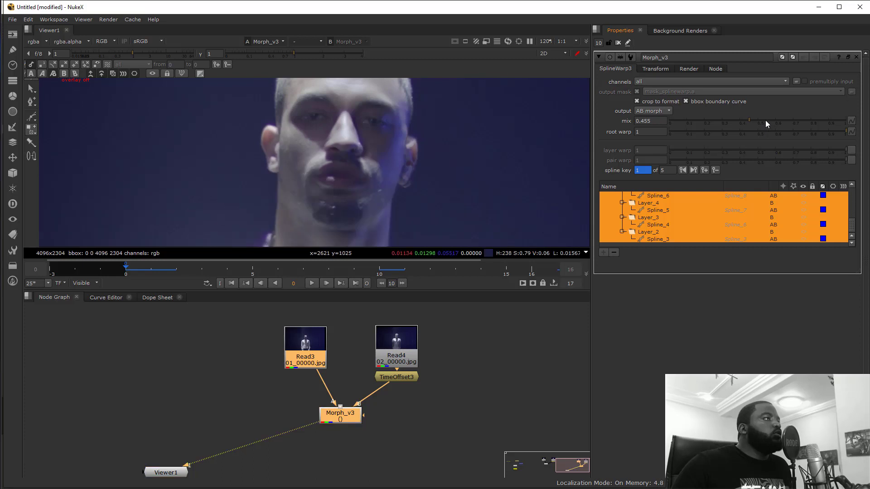
click(683, 121)
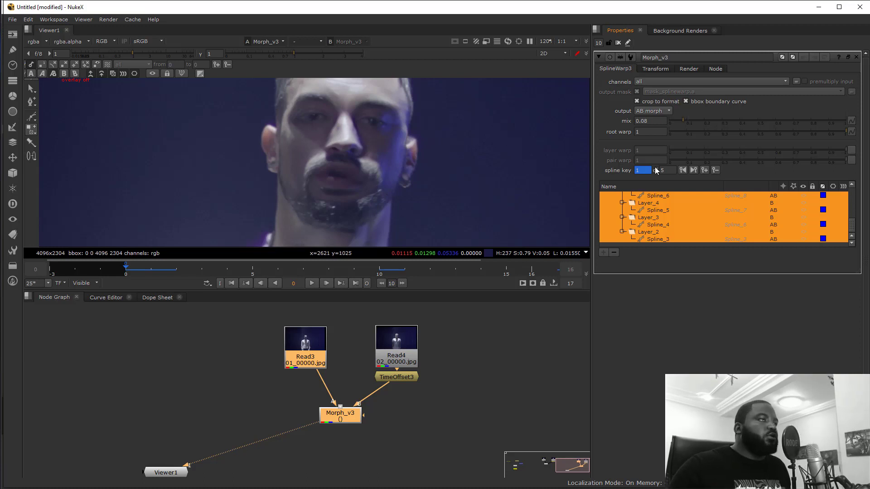
click(725, 119)
click(698, 121)
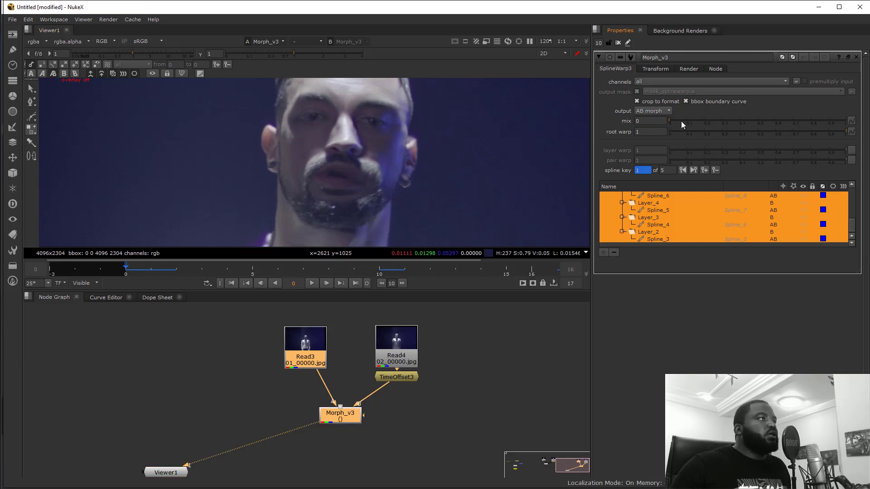
drag(681, 119, 849, 120)
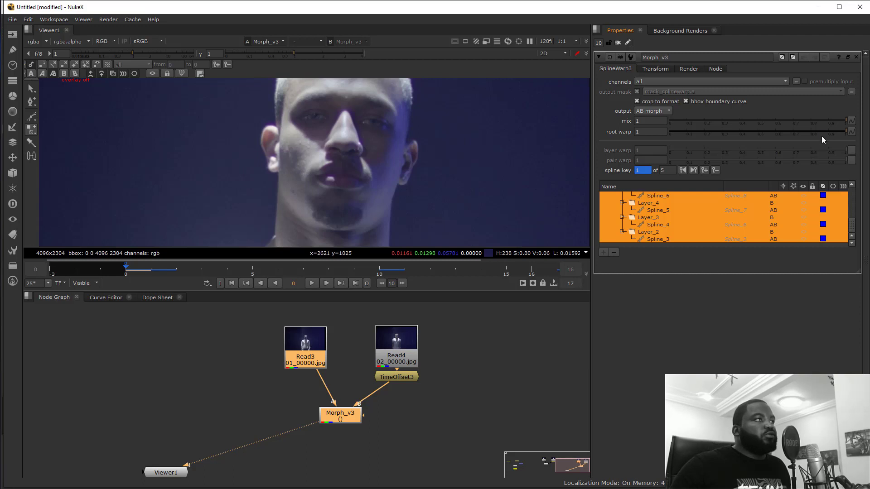
Set the mix to 0.475 and the root warp to 0.47 to test a halfway morph.
click(752, 121)
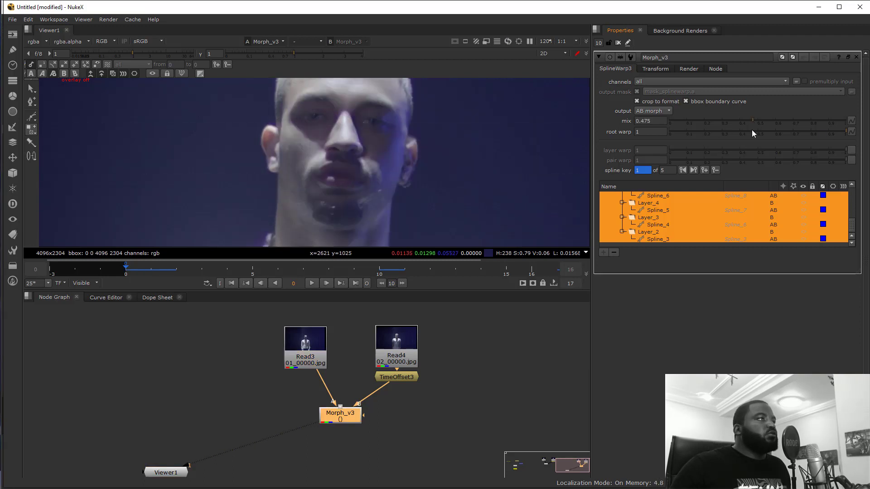
click(751, 130)
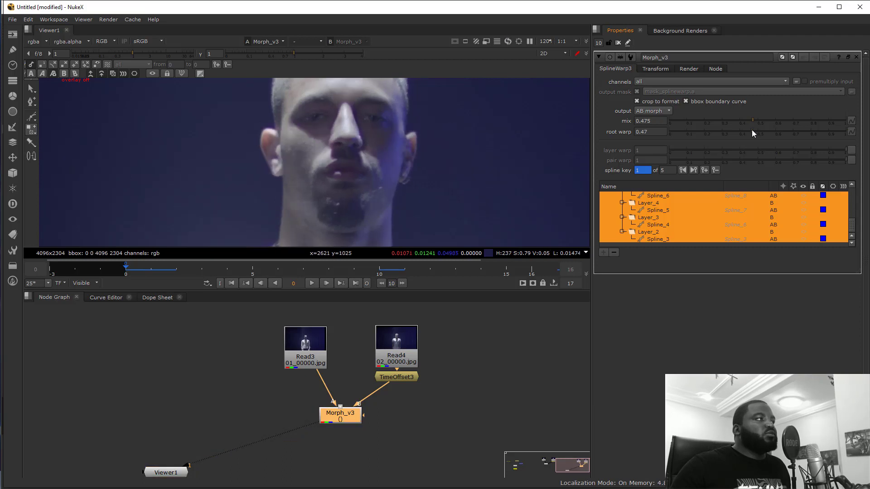
click(653, 121)
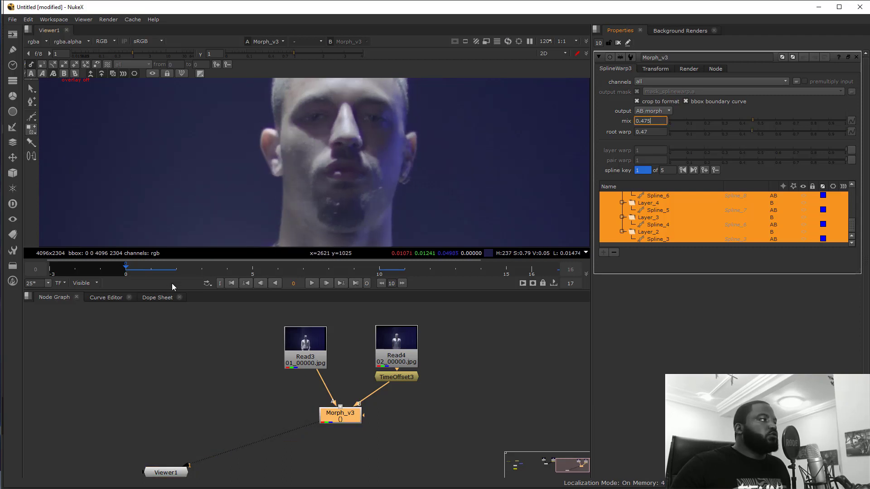
Show the full global frame range from 0 to 19 in the viewer timeline.
middle_click(199, 263)
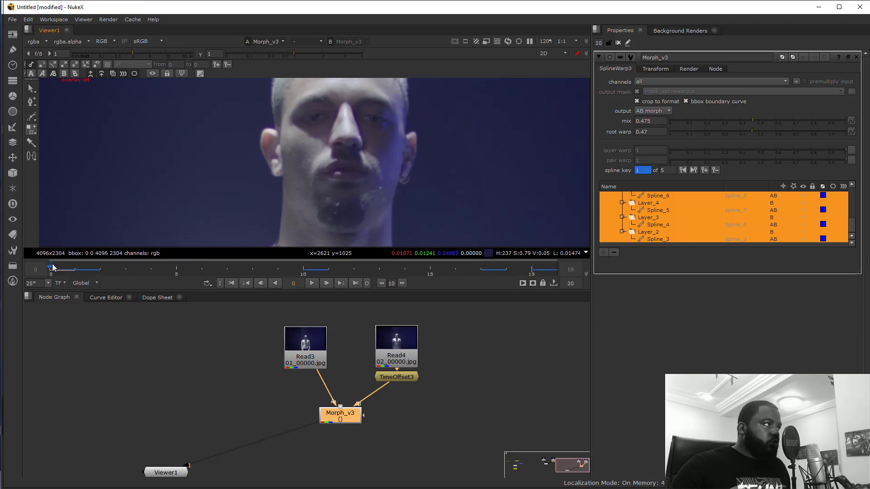
drag(52, 264, 303, 252)
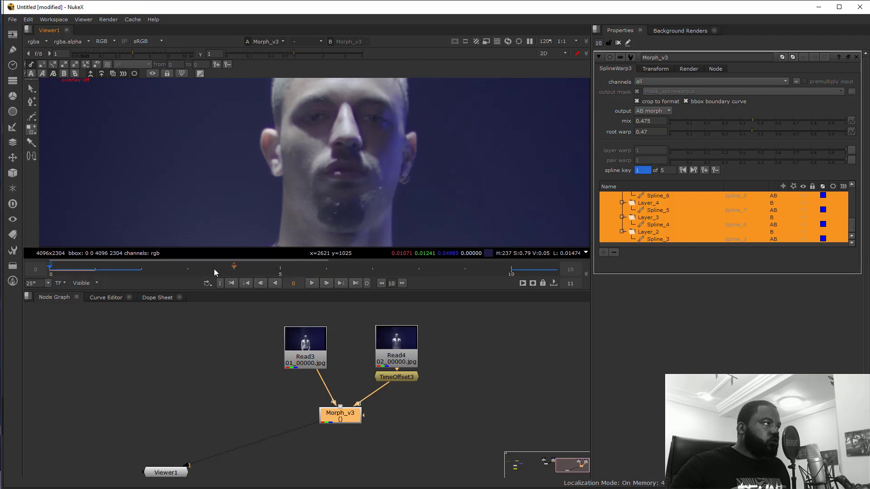
drag(214, 268, 349, 267)
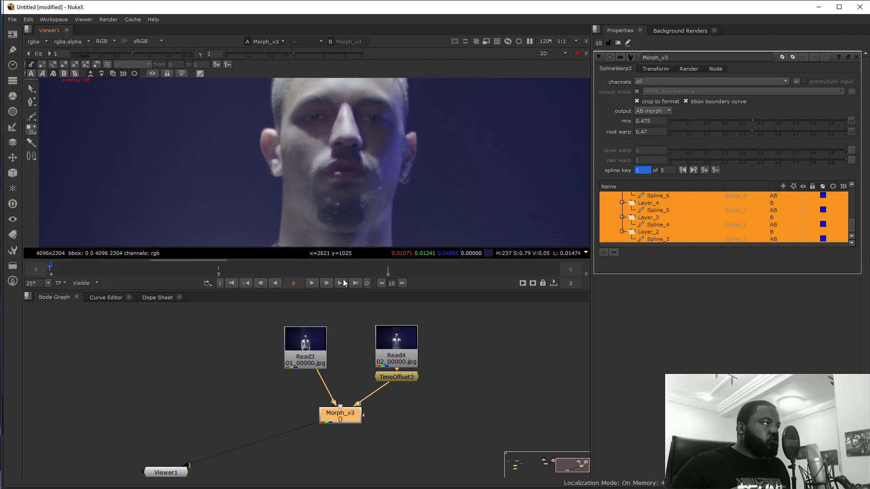
middle_click(308, 266)
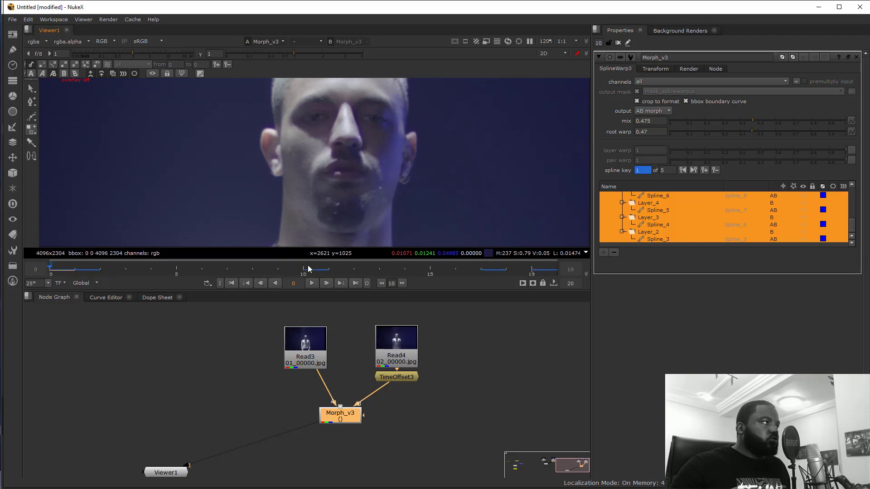
Open the project settings and examine the project's frame range.
click(496, 386)
key(s)
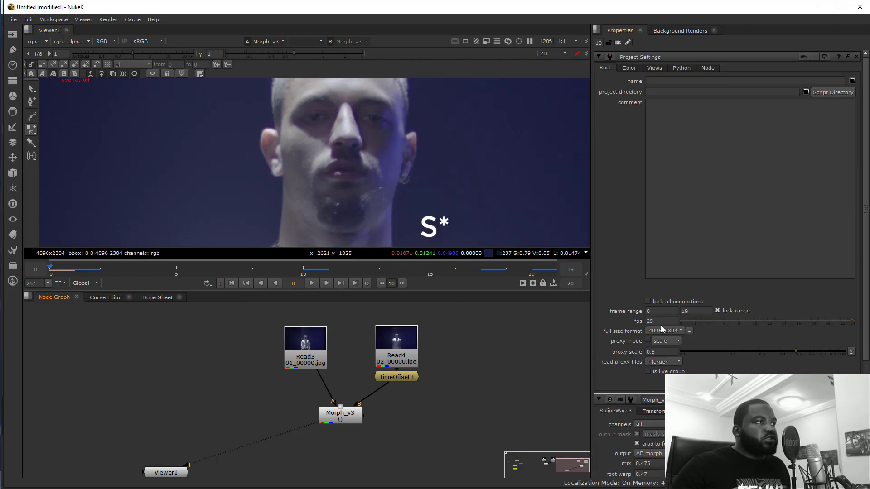
click(662, 313)
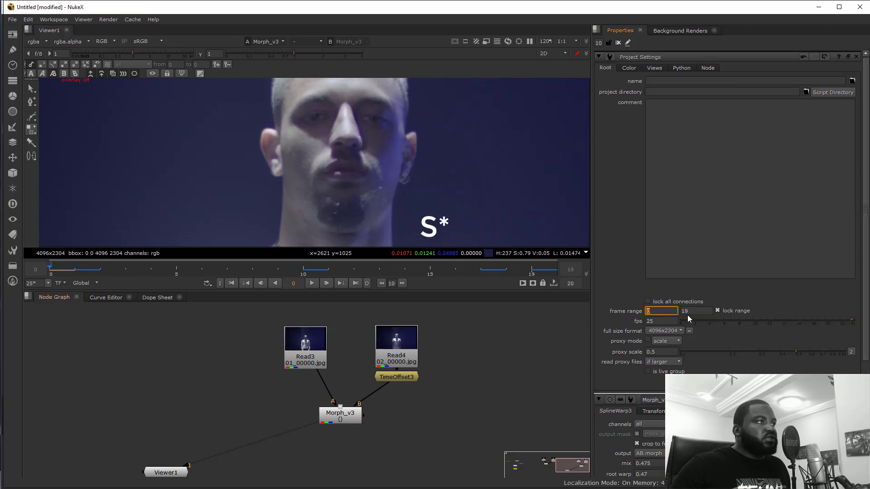
Reopen the Morph_v3 properties and set a mix keyframe of 0 at frame 0.
double_click(352, 416)
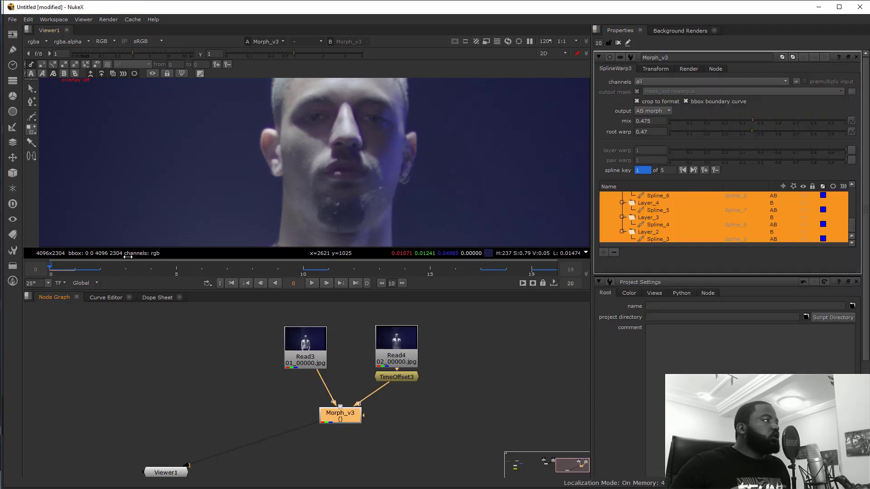
drag(536, 146, 534, 145)
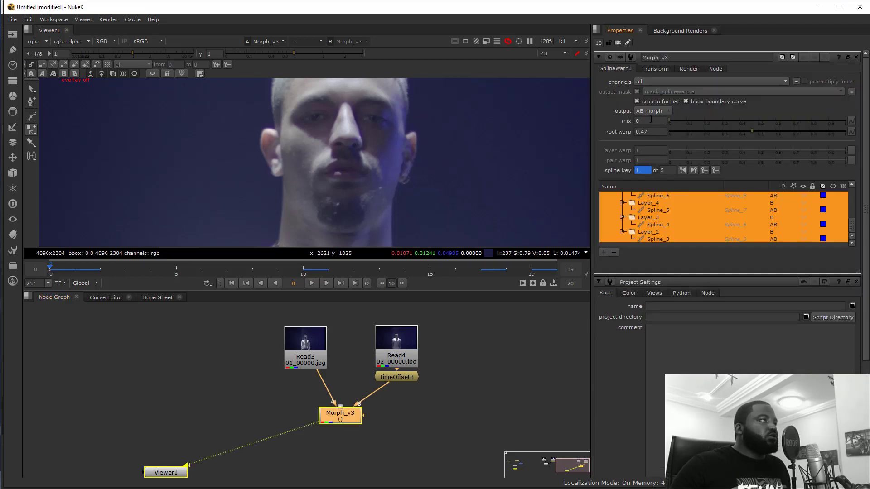
right_click(651, 119)
click(681, 123)
Move to frame 19 and set the mix to 1 there.
click(541, 268)
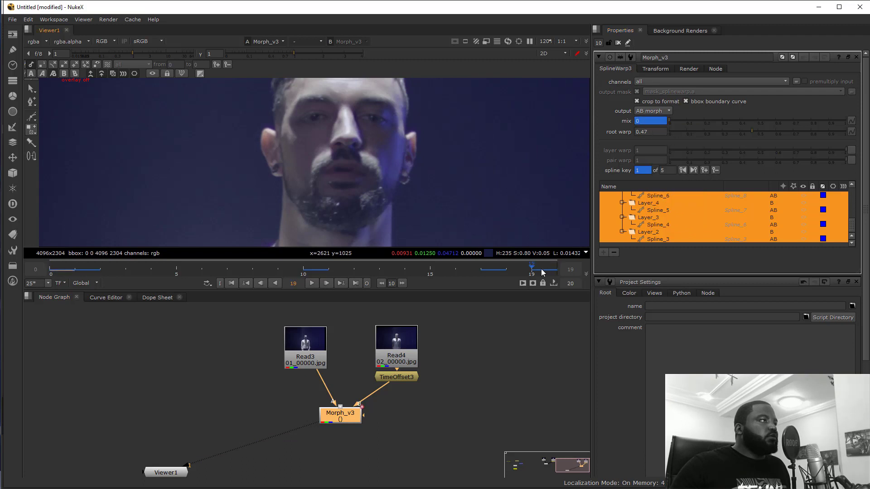
click(676, 121)
drag(811, 125, 847, 122)
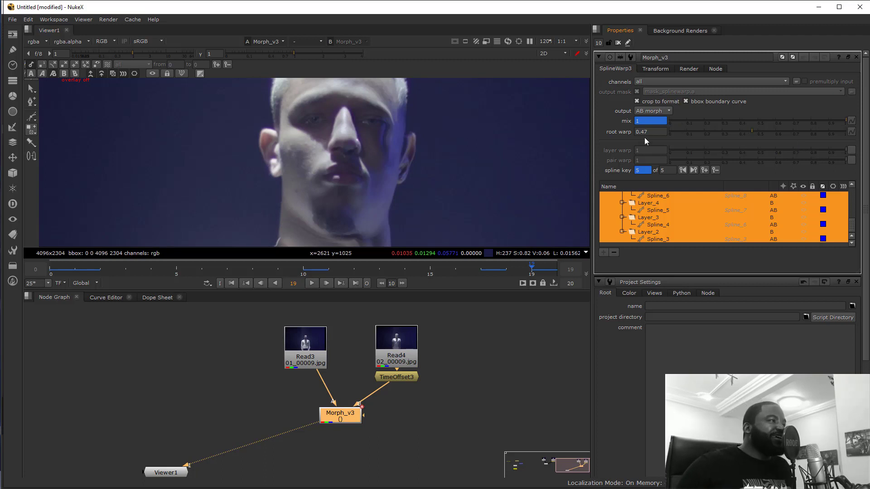
Copy the link of the animated mix value in Morph_v3.
right_click(644, 120)
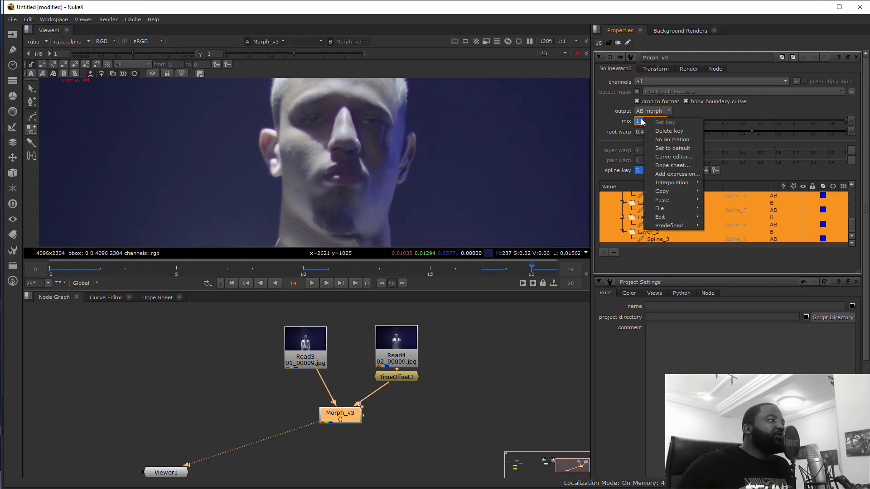
mouse_move(684, 191)
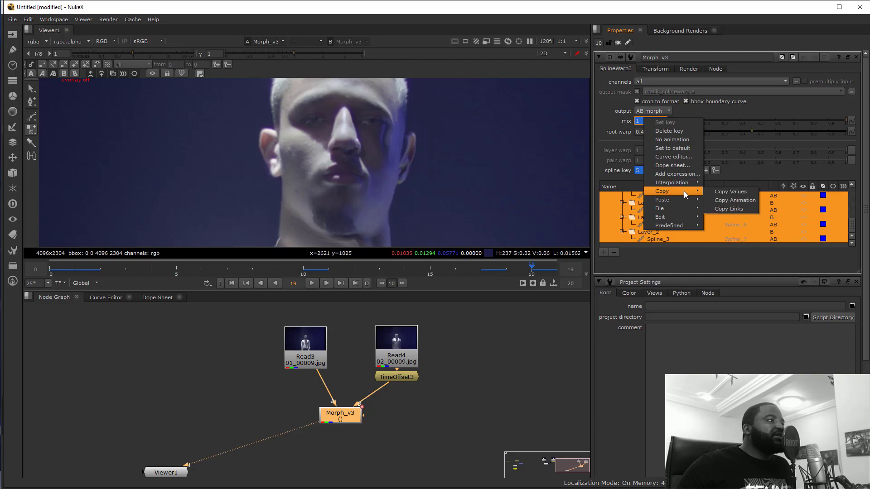
click(731, 200)
right_click(655, 121)
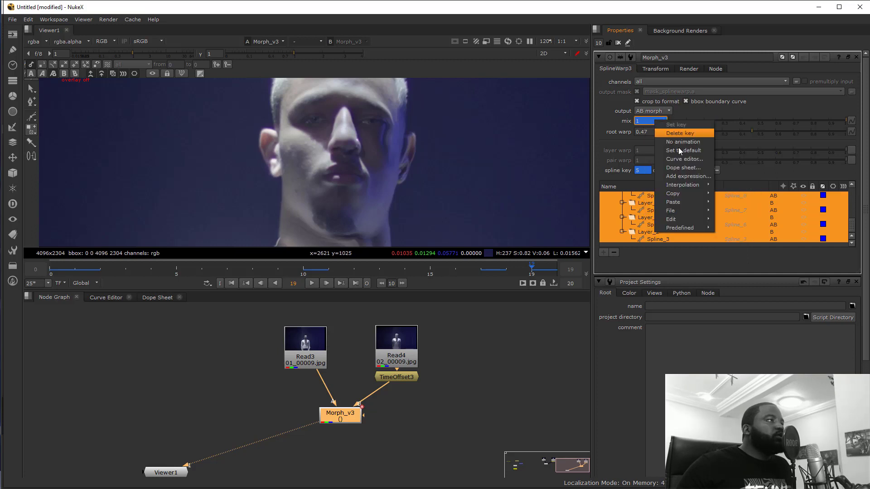
click(747, 211)
Try pasting the copied mix link into the root warp, and undo the last two changes.
right_click(663, 130)
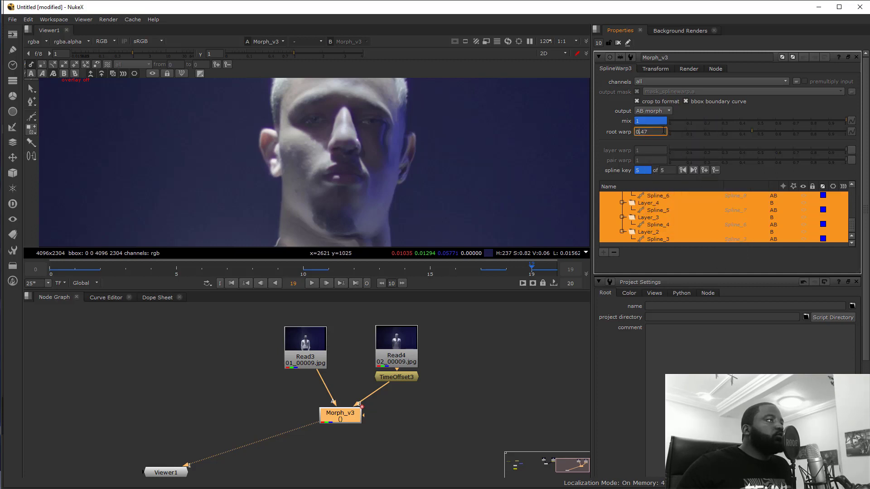
click(757, 199)
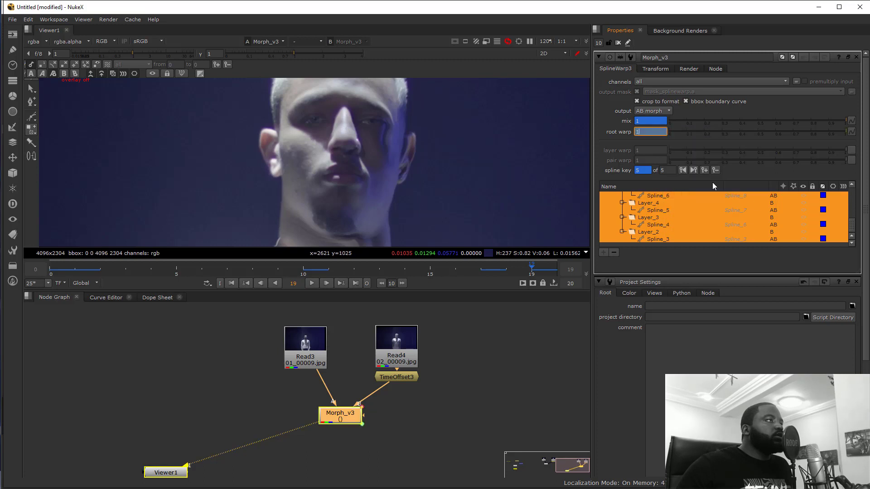
key(ctrl+z)
key(ctrl+z)
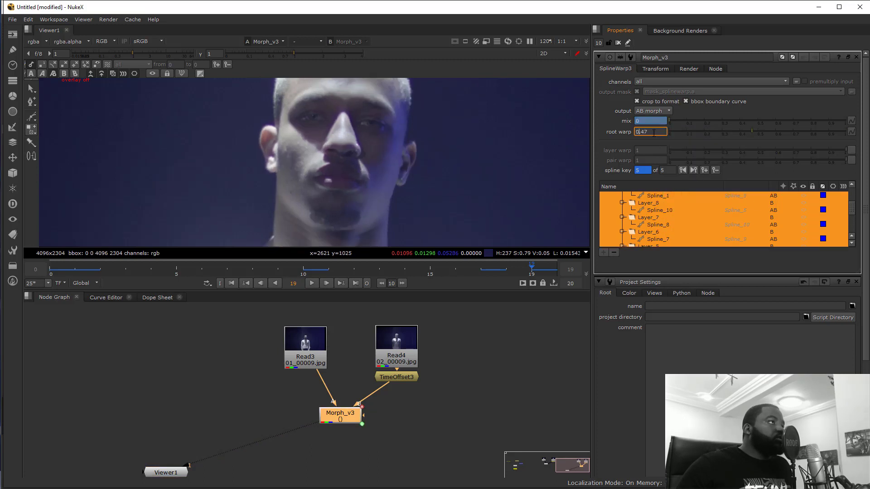
Paste the copied mix link as absolute into the root warp value.
right_click(652, 132)
mouse_move(690, 197)
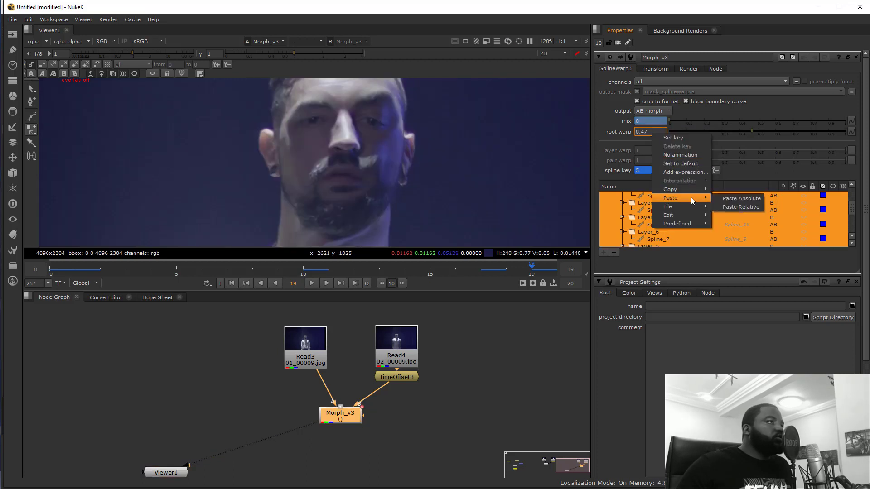
click(746, 199)
click(520, 363)
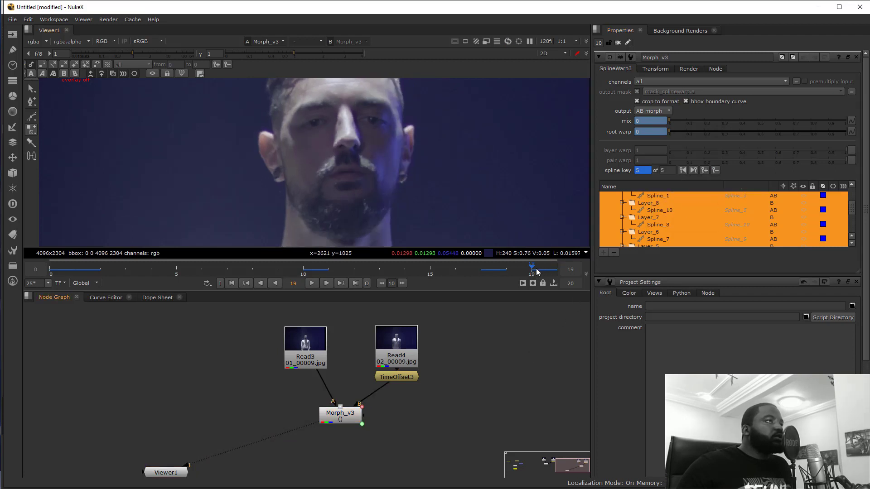
Scrub through the timeline, return to frame 19 and set the mix to 1 there.
drag(536, 268, 262, 270)
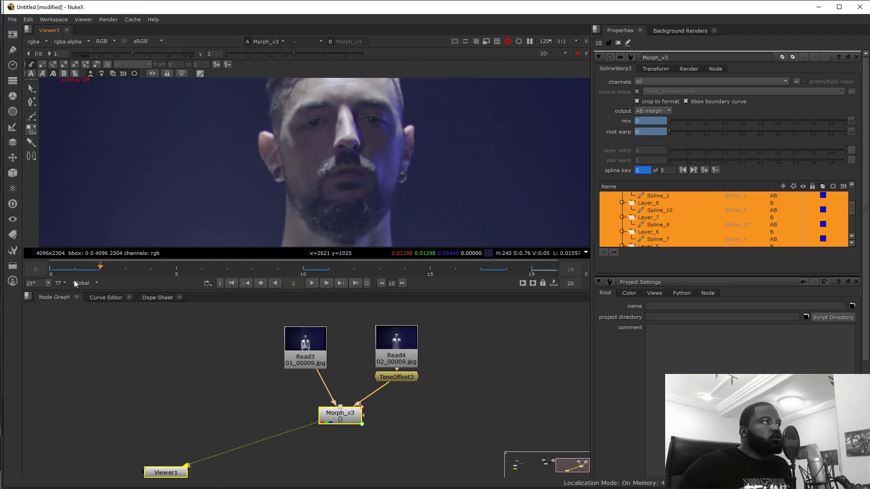
click(532, 274)
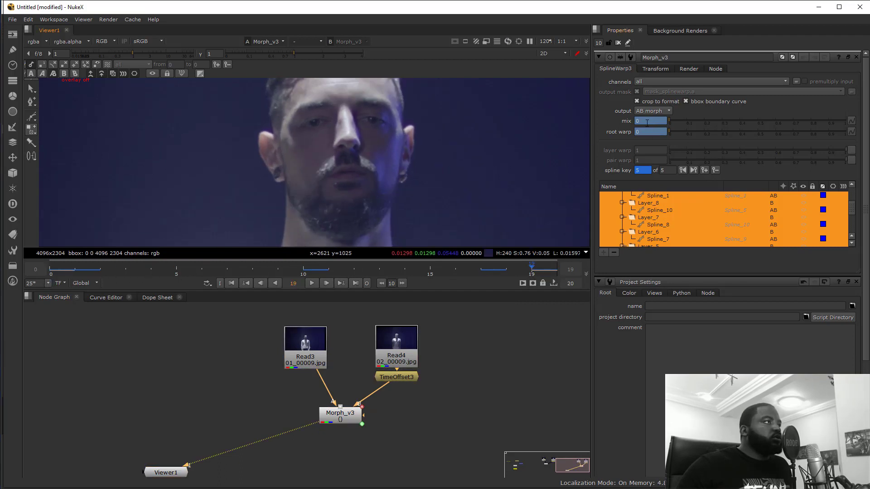
drag(734, 123, 848, 122)
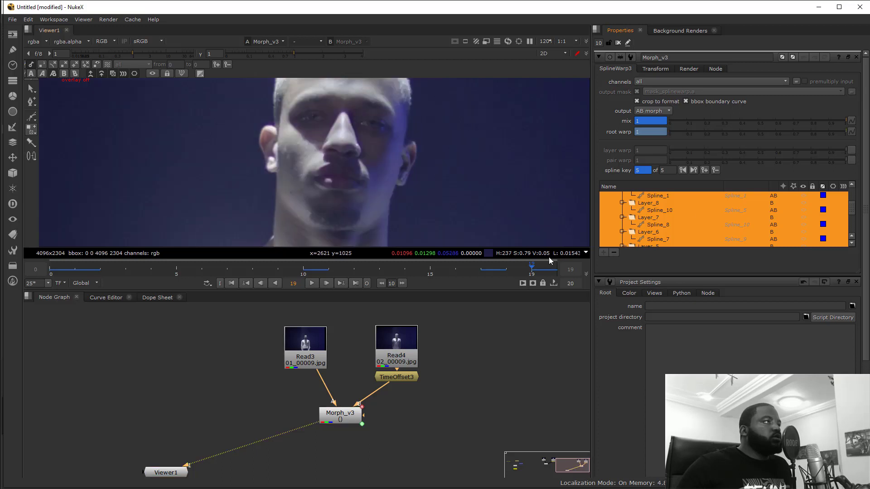
Clear all keyframes from the mix while leaving the root warp linked to it.
right_click(663, 121)
click(687, 142)
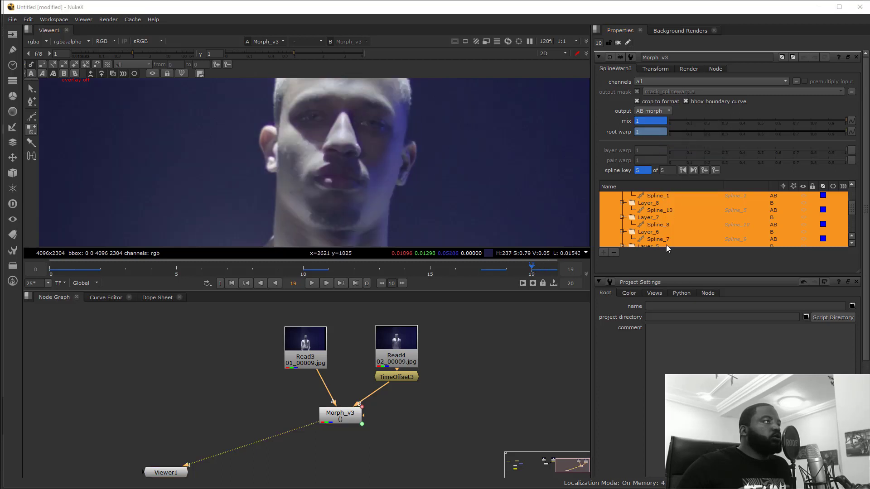
click(642, 105)
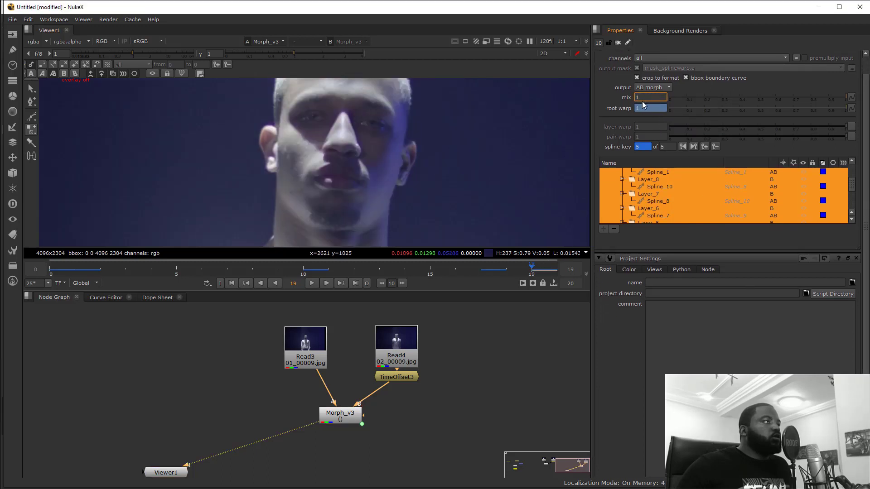
Key the Morph_v3 mix at 1 on frame 19 and at 0 on frame 0.
right_click(642, 105)
click(674, 102)
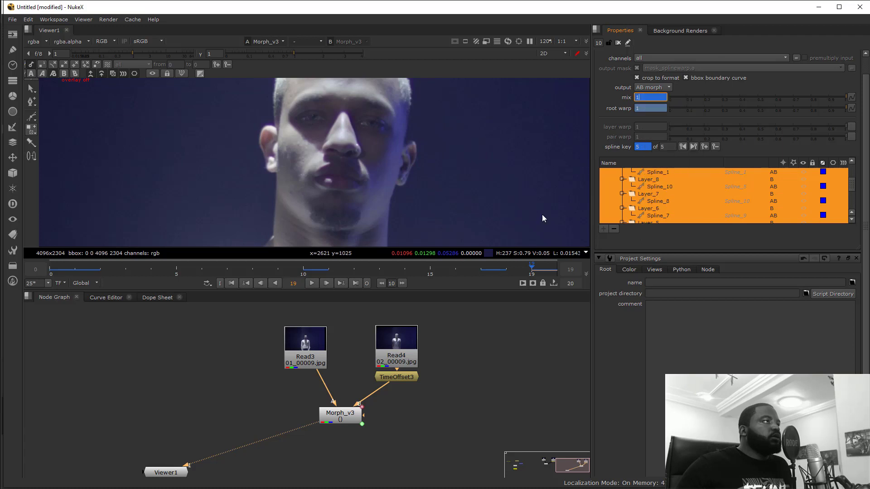
click(55, 268)
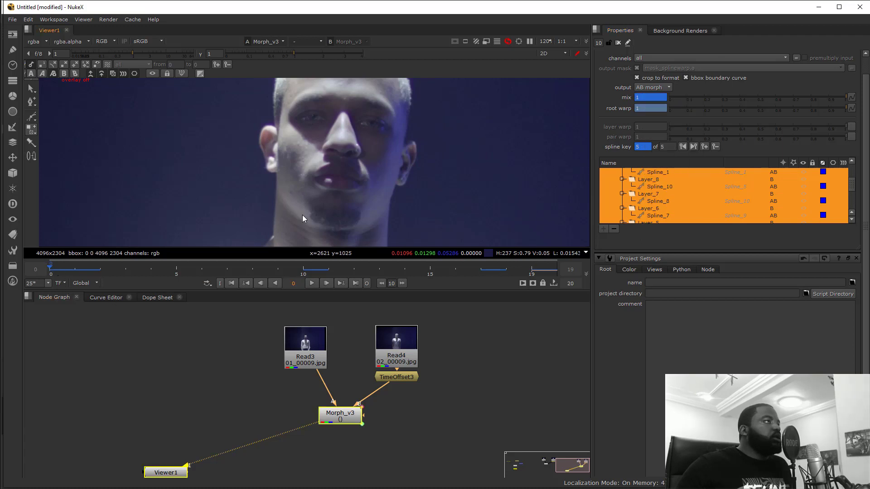
double_click(651, 105)
text(0)
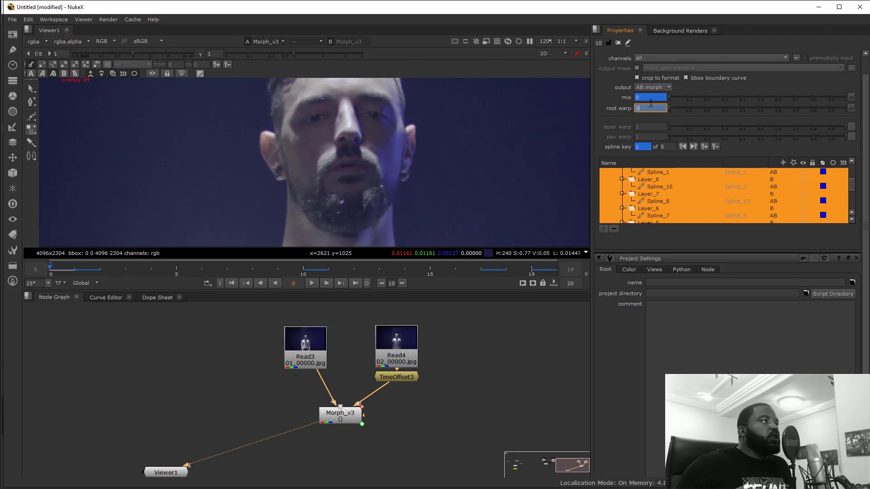
Copy the mix as a link and, at frame 18, paste it as absolute into the root warp.
right_click(650, 97)
mouse_move(687, 166)
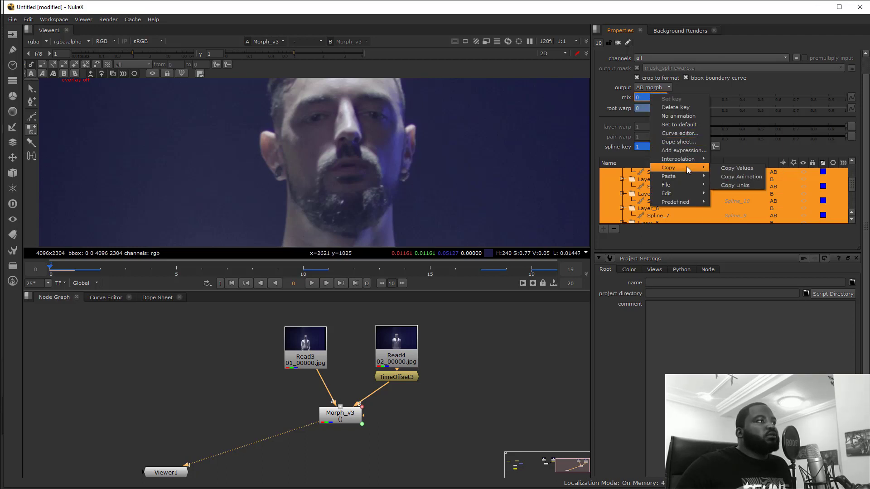
click(744, 185)
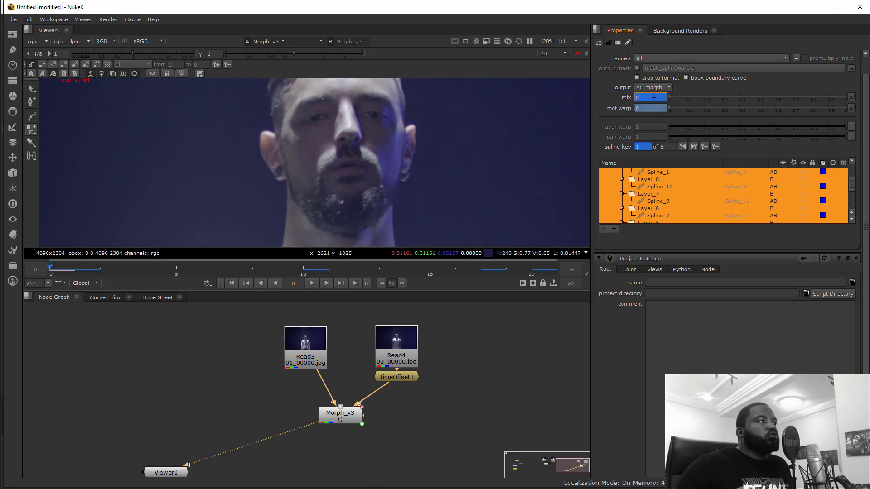
click(506, 268)
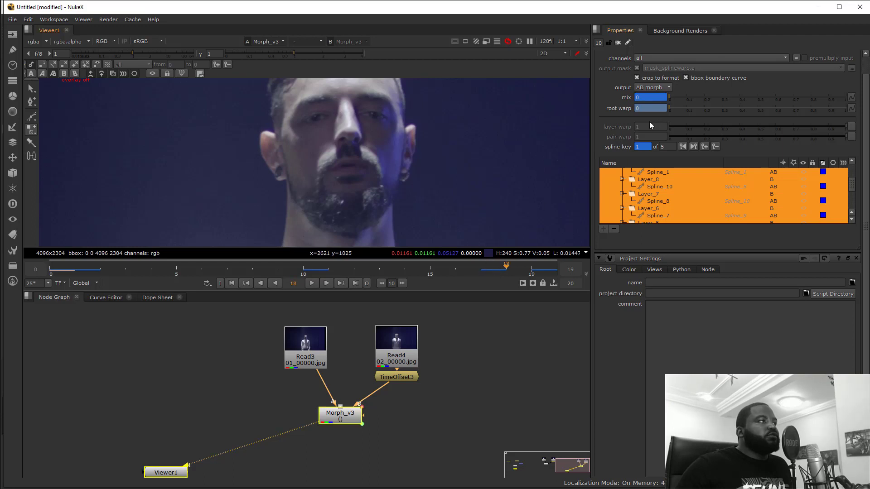
right_click(648, 109)
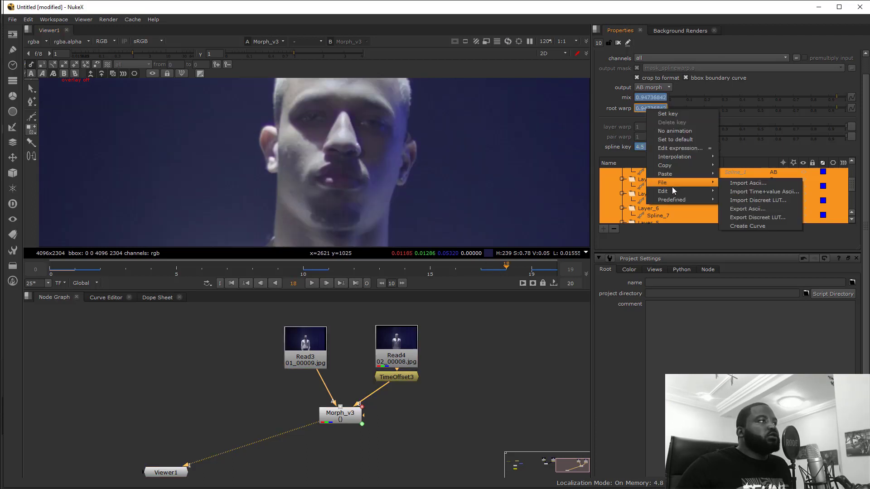
mouse_move(671, 165)
mouse_move(707, 177)
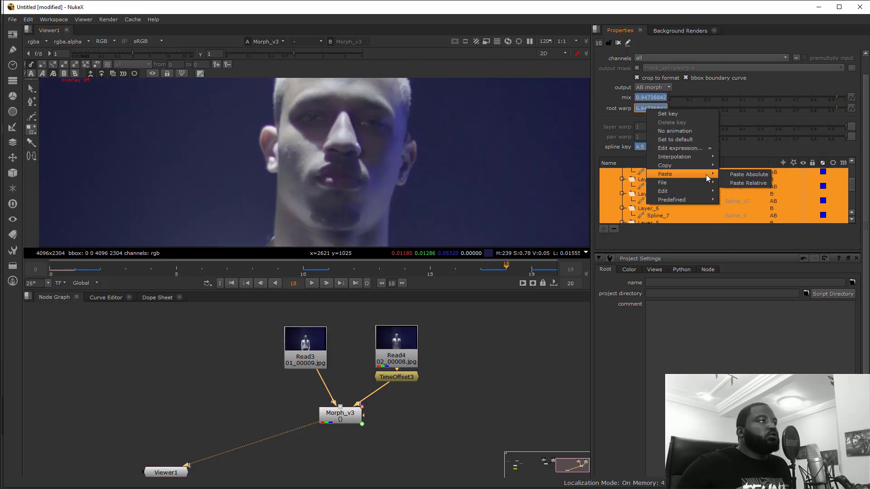
click(751, 175)
click(607, 111)
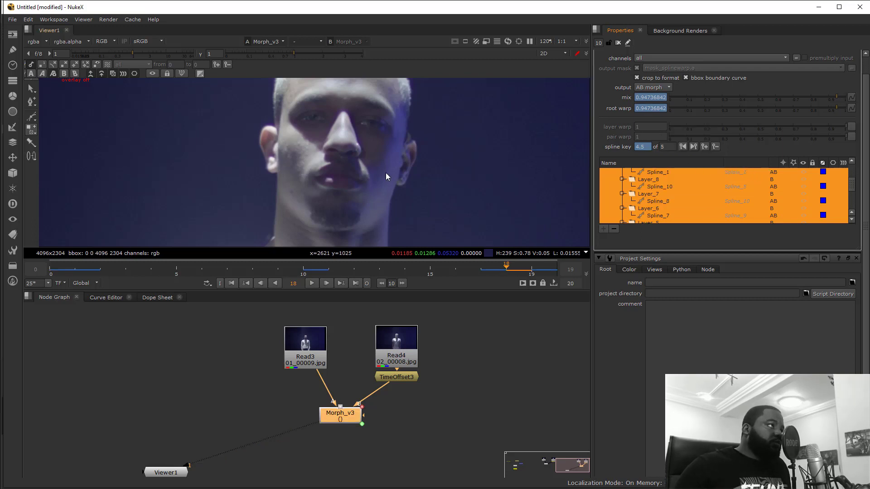
Turn on proxy mode for the viewer and open the project settings to check the proxy scale.
scroll(336, 198, down, 5)
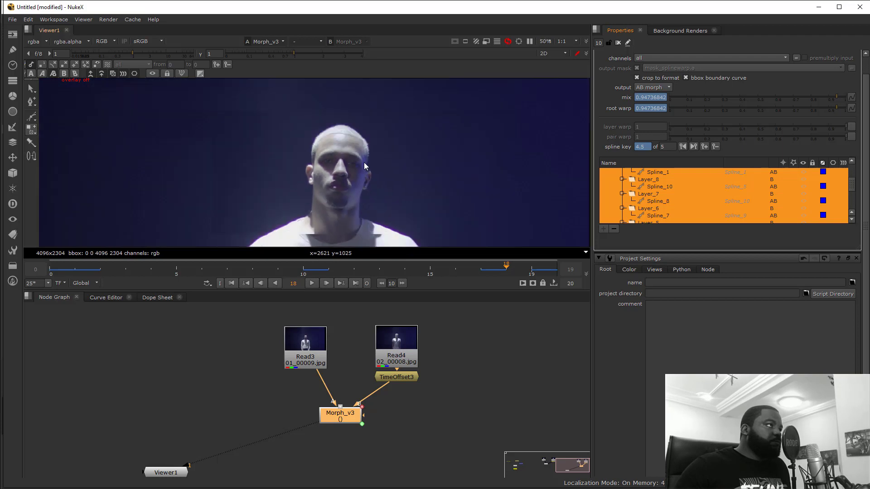
click(487, 43)
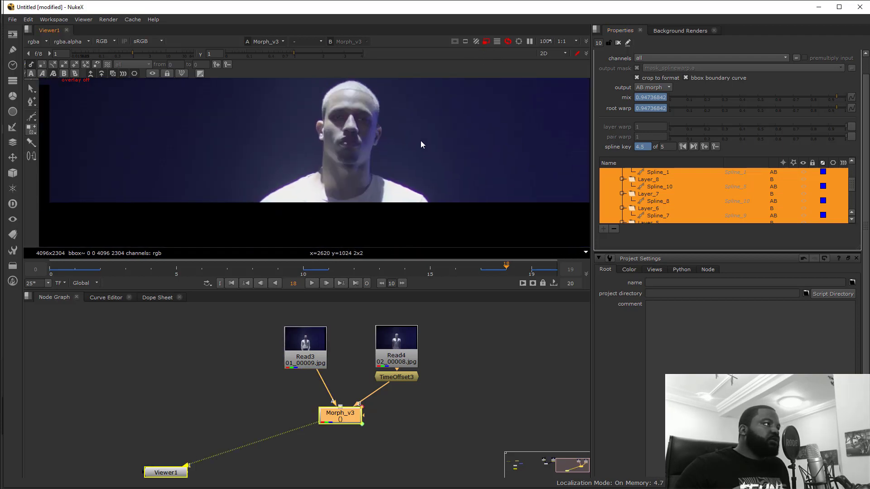
key(s)
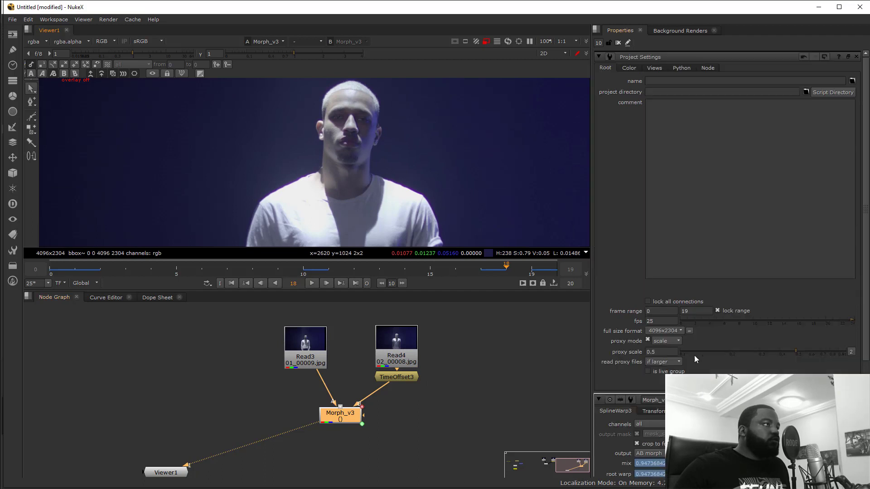
double_click(662, 352)
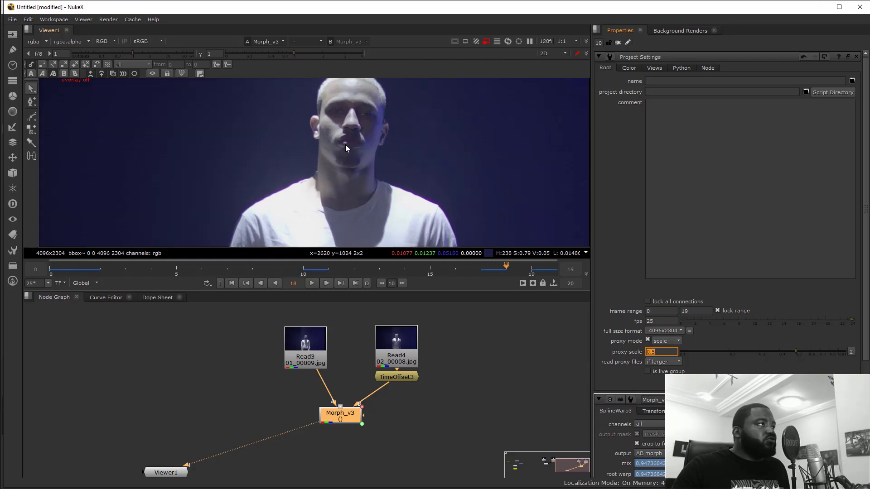
Switch to After Effects to look at its preview resolution options, and return to NukeX.
scroll(345, 145, up, 1)
click(297, 266)
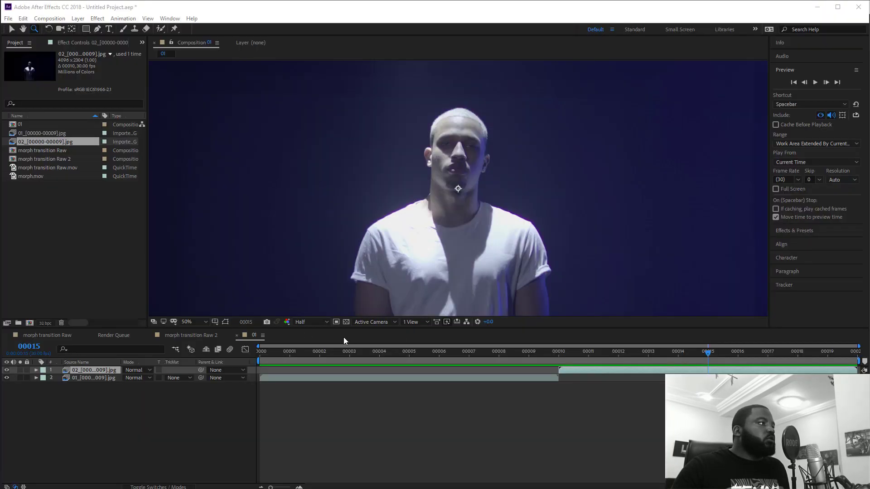
click(311, 322)
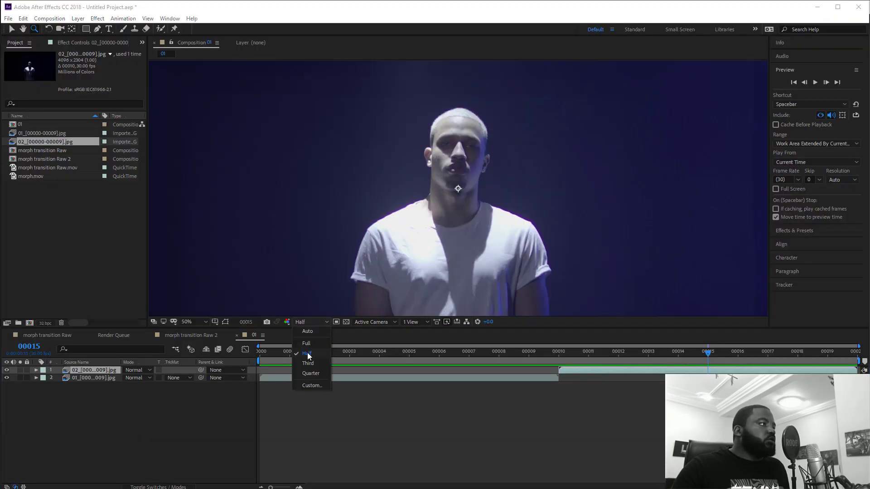
click(655, 1)
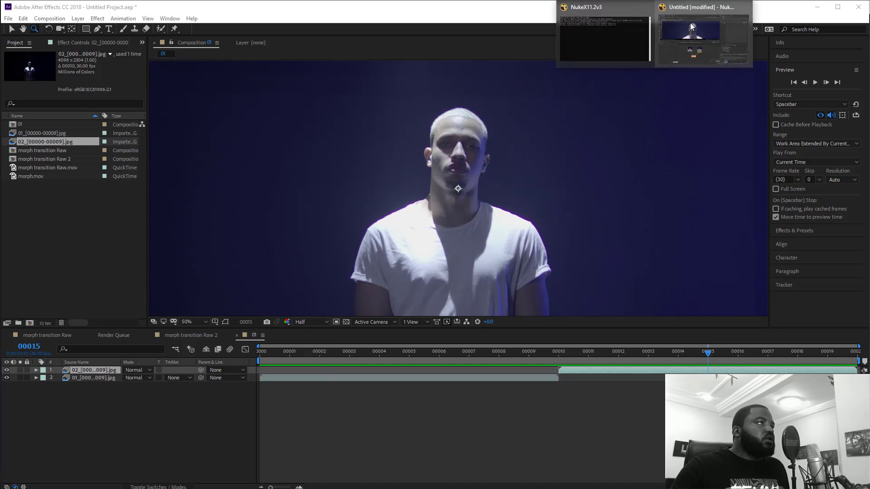
click(703, 36)
Play the morph to cache it, inspecting the neck and shoulder splines in Mocha Pro before returning to NukeX to stop playback.
click(312, 284)
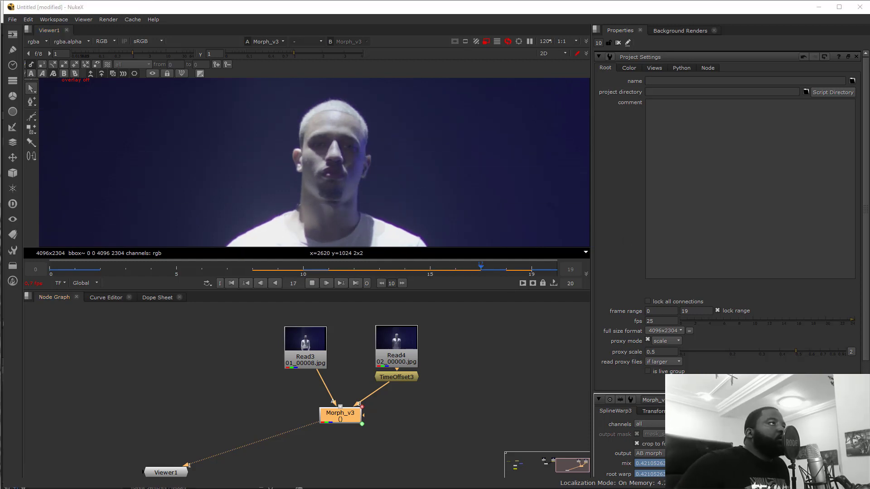
click(714, 30)
key(x)
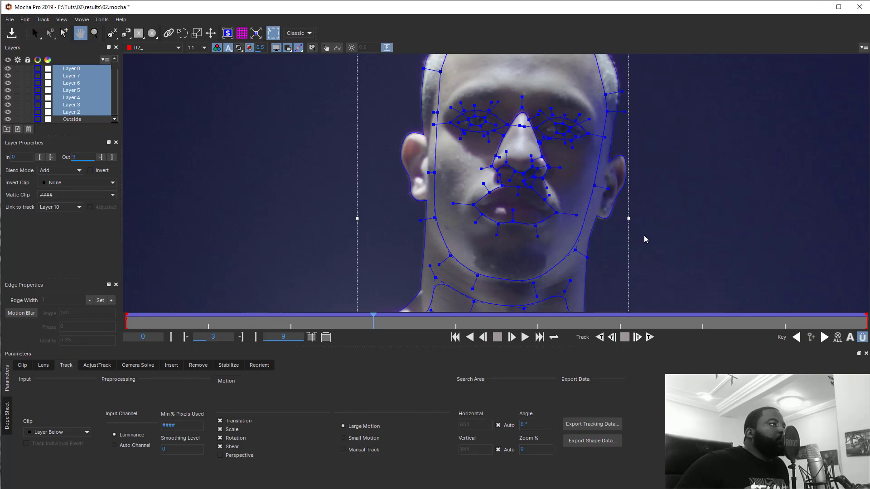
drag(644, 235, 675, 113)
key(x)
drag(543, 264, 540, 205)
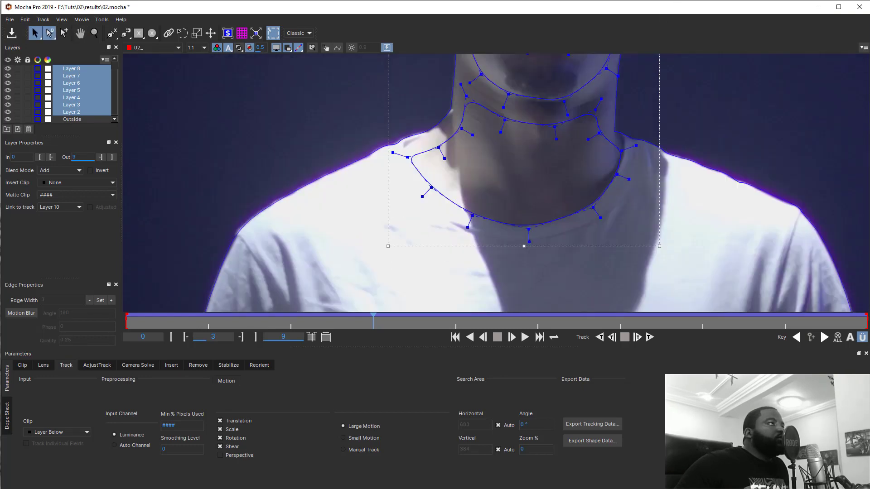
click(698, 37)
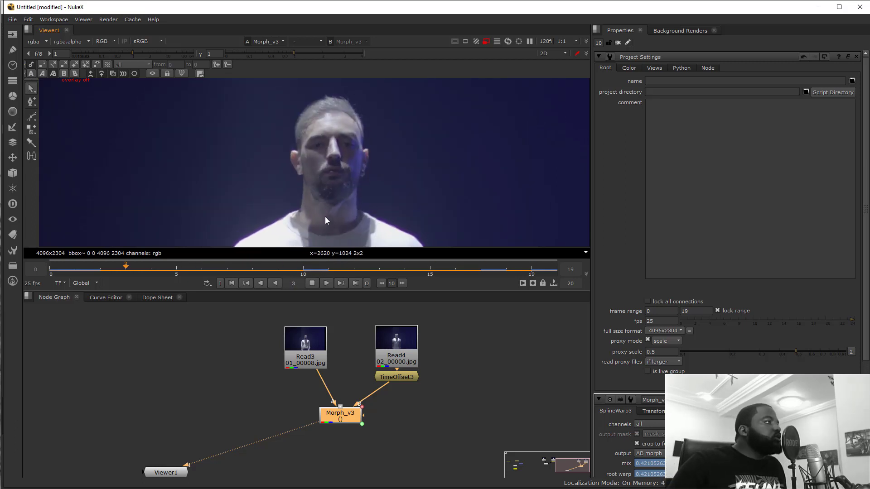
click(312, 284)
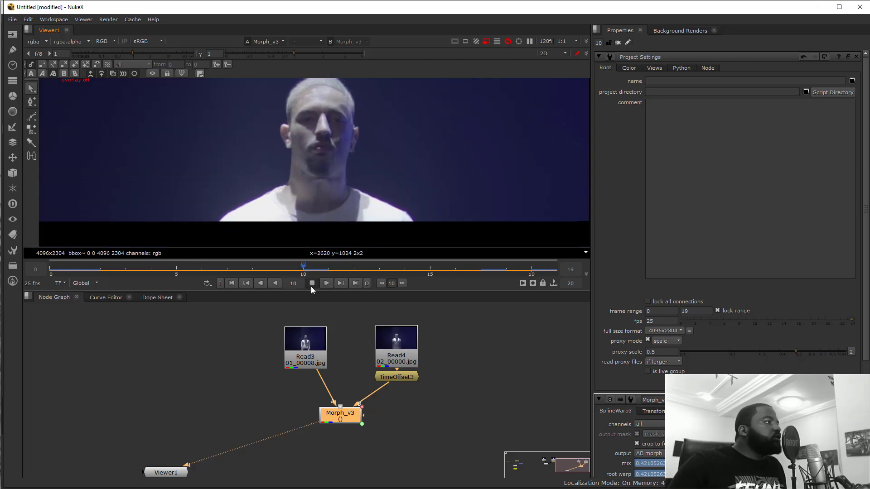
Show the Morph_v3 spline overlay and, at frame 16, move the face outline's correspondence point up beside the eye.
double_click(343, 418)
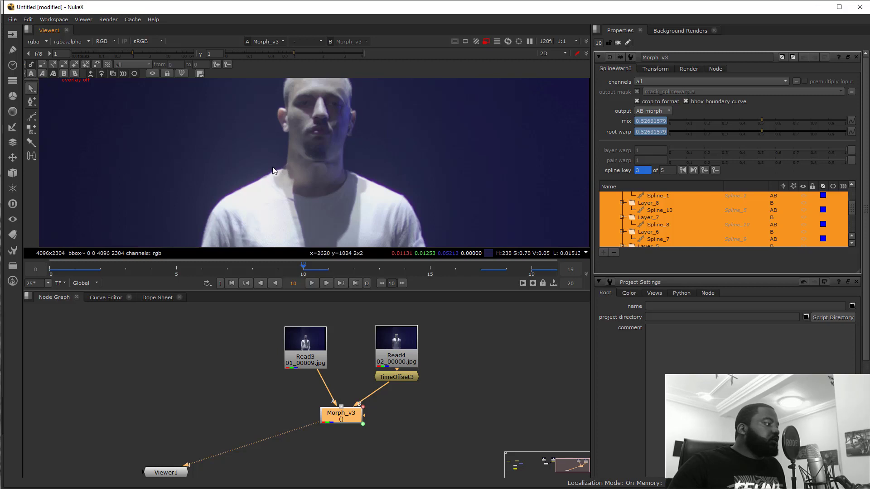
key(o)
scroll(327, 224, up, 3)
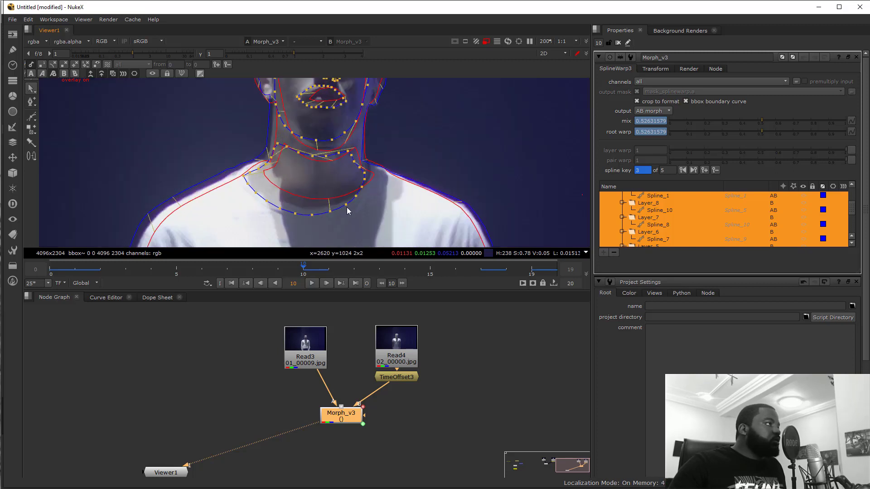
drag(287, 271, 371, 281)
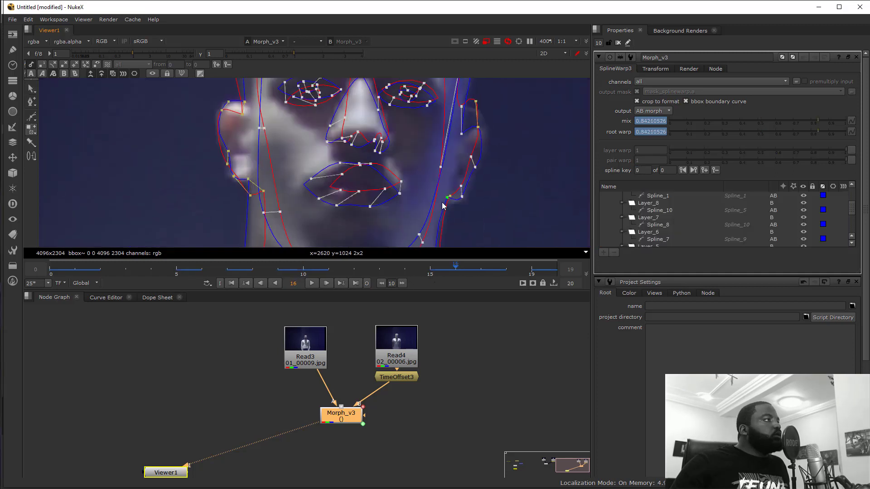
drag(439, 198, 432, 235)
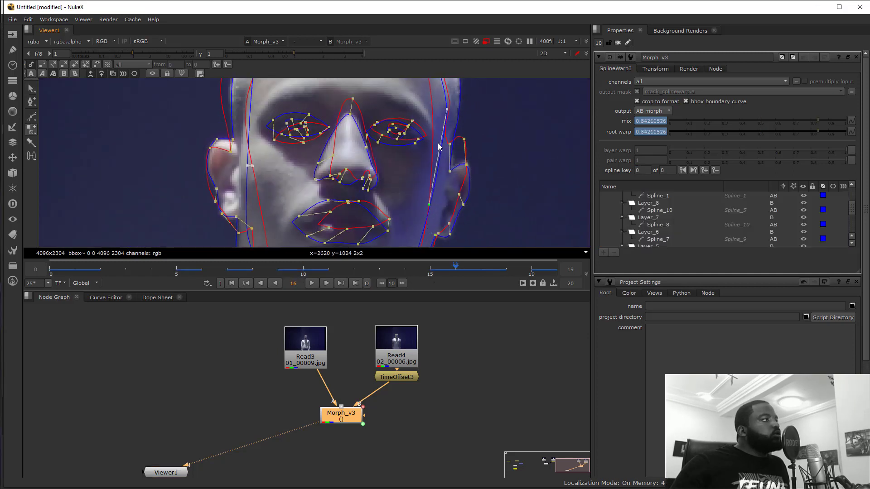
drag(438, 135, 463, 228)
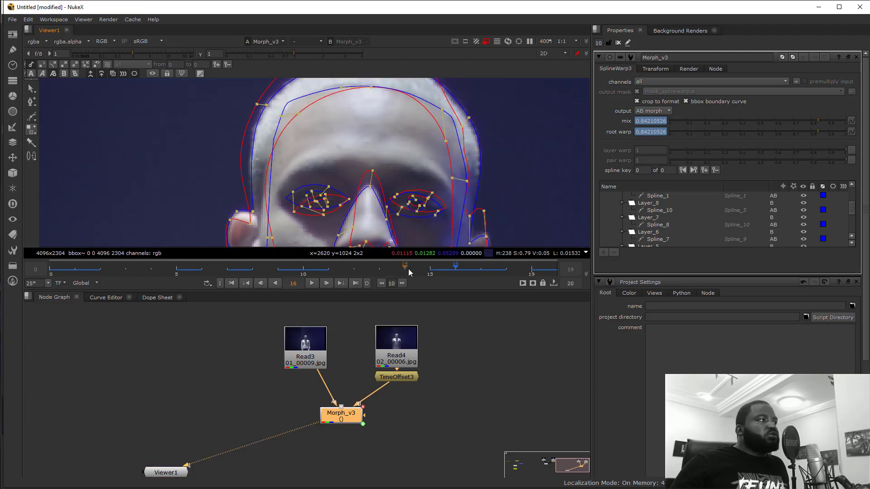
Go to frame 14 and remove the face outline's correspondence point beside the eye.
drag(363, 272, 405, 281)
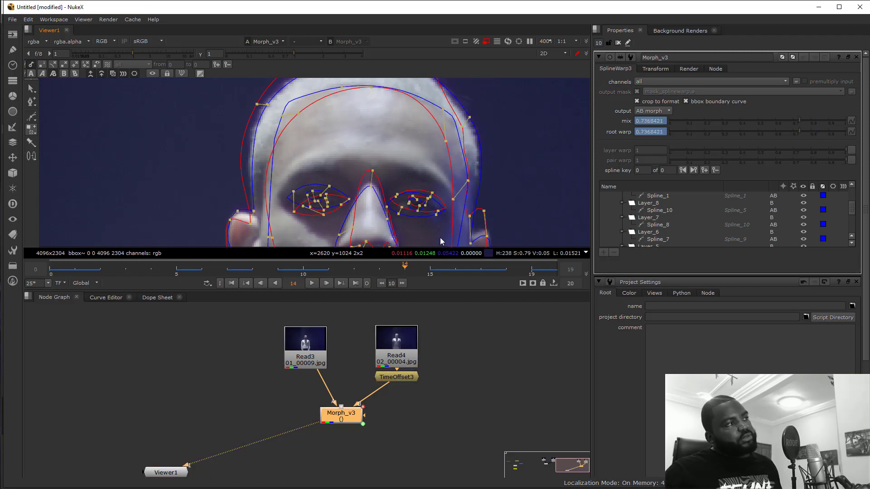
drag(470, 154, 455, 122)
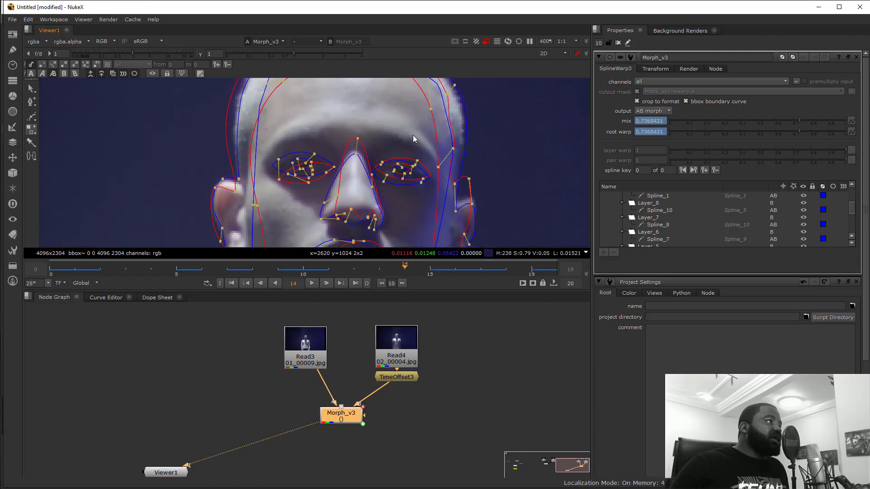
drag(31, 132, 49, 150)
scroll(447, 187, down, 4)
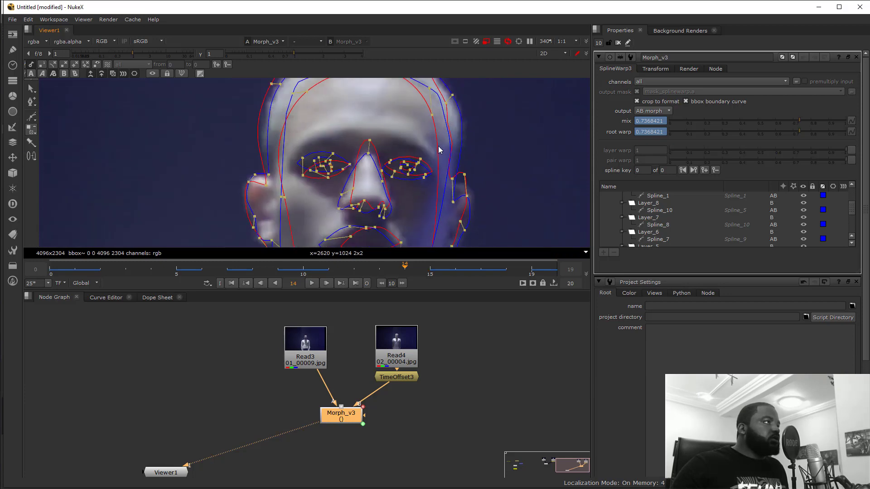
Scrub back to frame 10 and remove the correspondence points at the side of the jaw and along the upper neck.
drag(412, 259, 257, 272)
drag(333, 271, 404, 274)
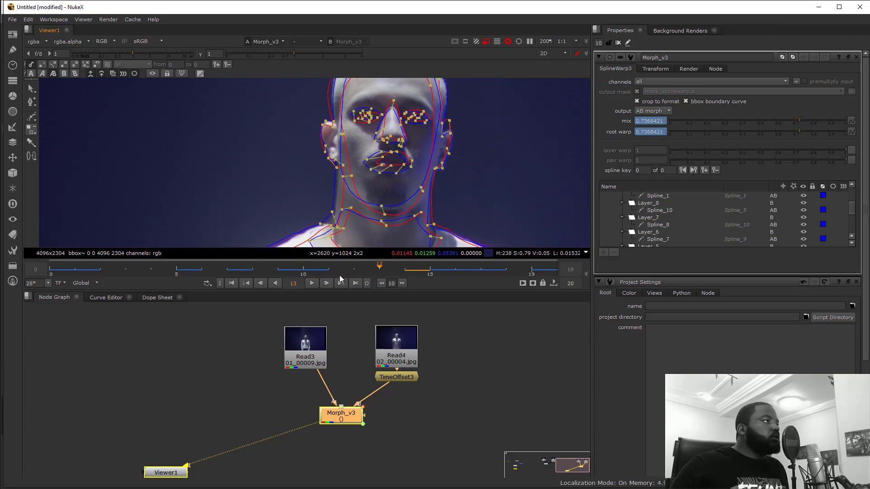
click(309, 271)
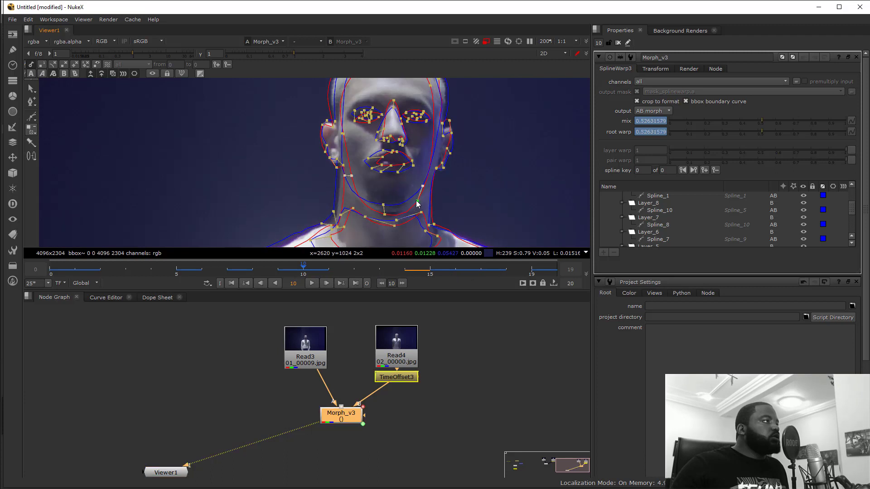
click(416, 201)
click(395, 226)
click(396, 221)
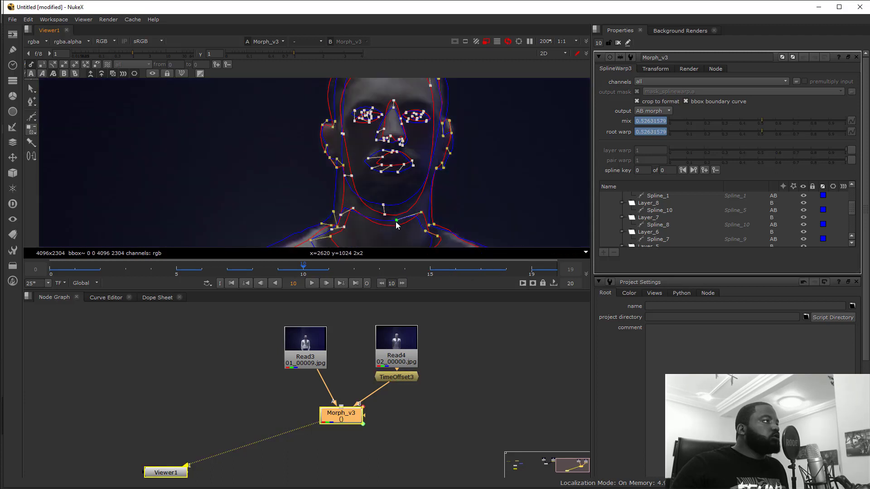
Remove the correspondence point at the lower middle of the neckline spline pair.
drag(372, 231, 364, 141)
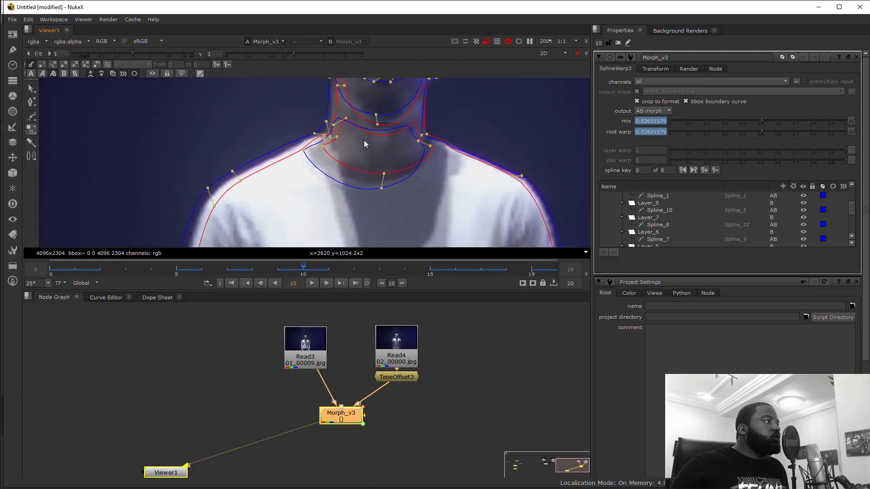
click(32, 135)
click(57, 149)
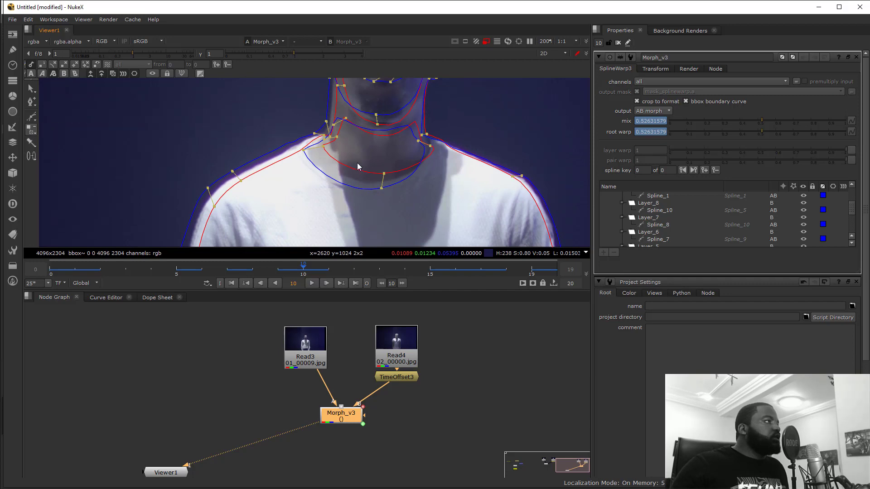
click(381, 186)
drag(402, 138, 401, 178)
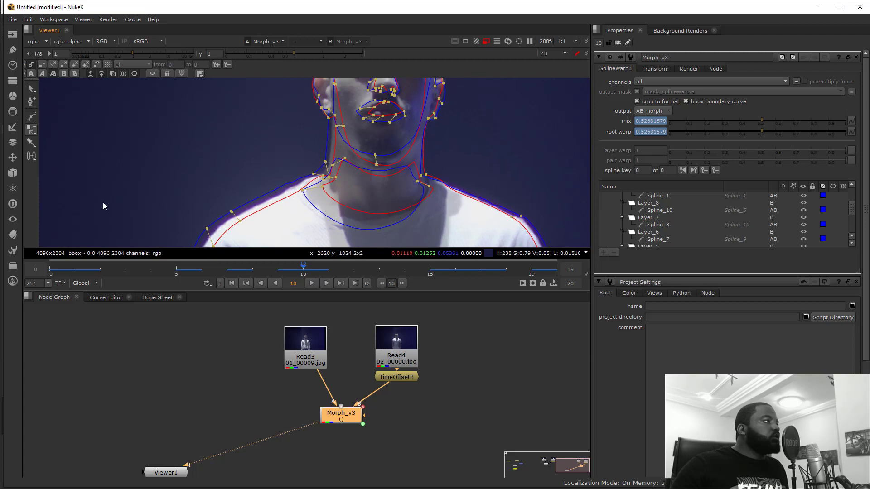
Unjoin the A and B neckline splines and return to the correspondence point tool.
click(31, 156)
click(61, 174)
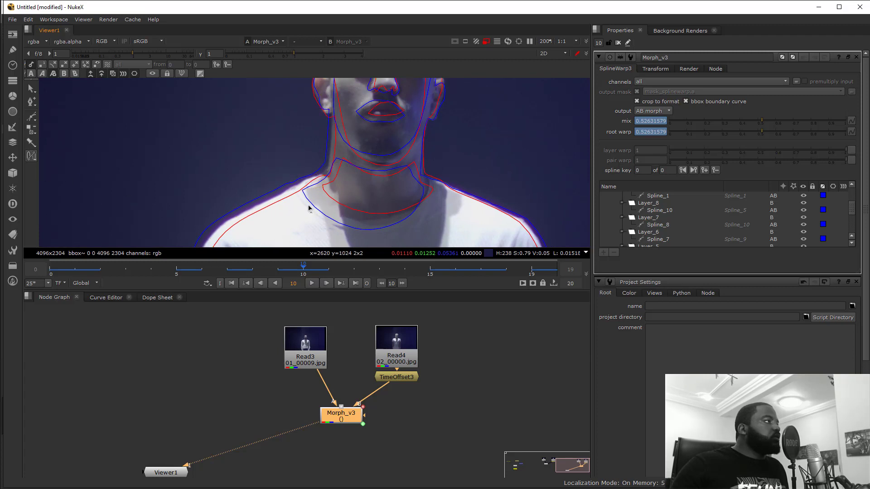
click(357, 212)
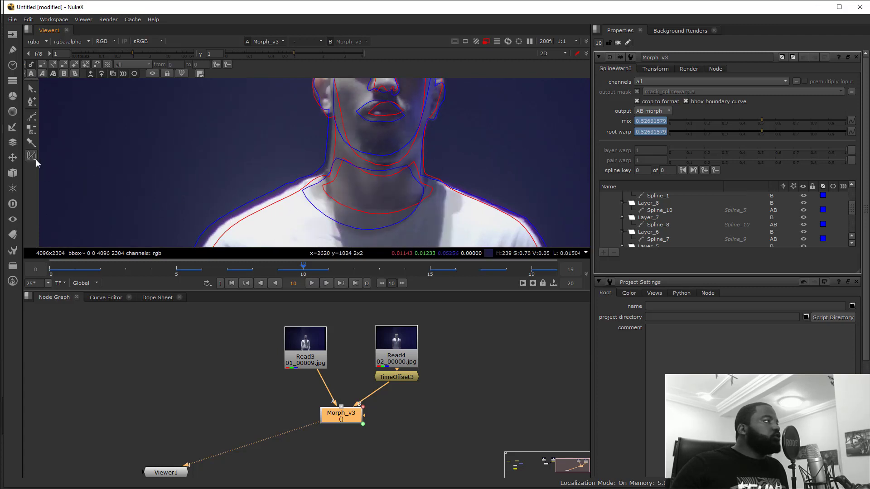
click(34, 134)
click(64, 129)
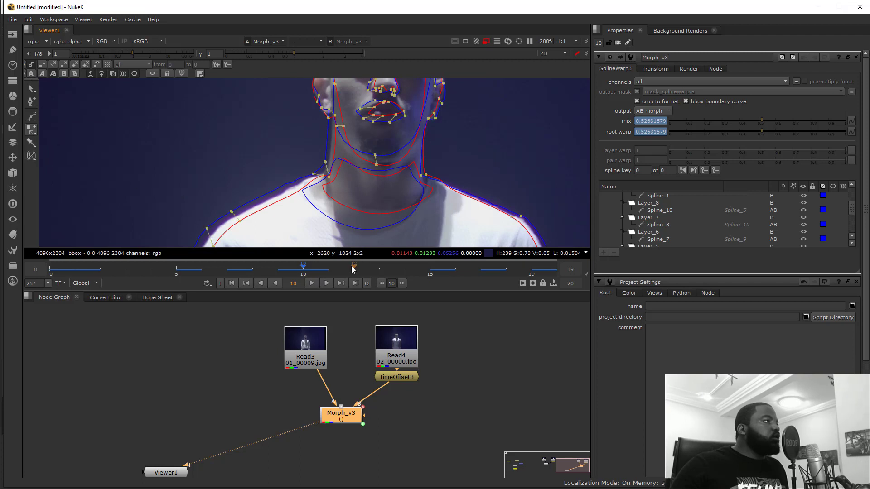
Scrub back to frame 5 and add a correspondence point on the face outline at the side of the forehead.
drag(326, 271, 303, 270)
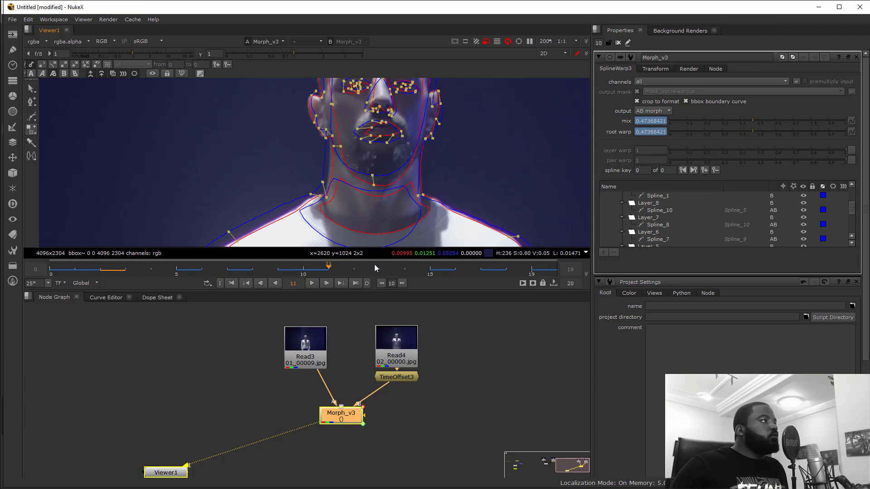
click(425, 265)
click(277, 270)
drag(421, 276, 488, 274)
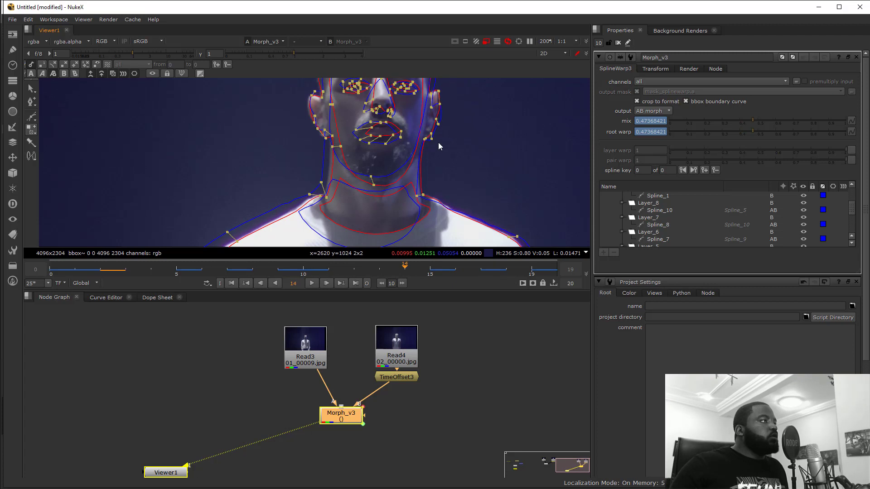
drag(438, 142, 435, 210)
drag(410, 274, 172, 309)
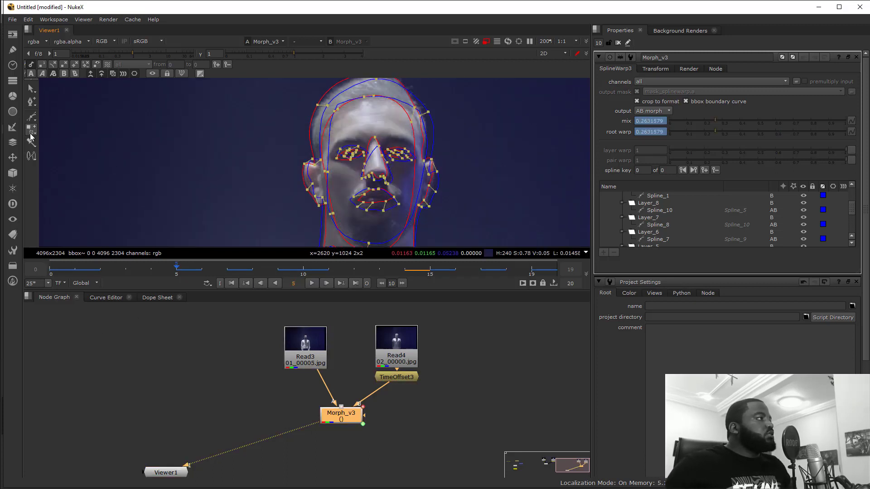
drag(31, 132, 104, 150)
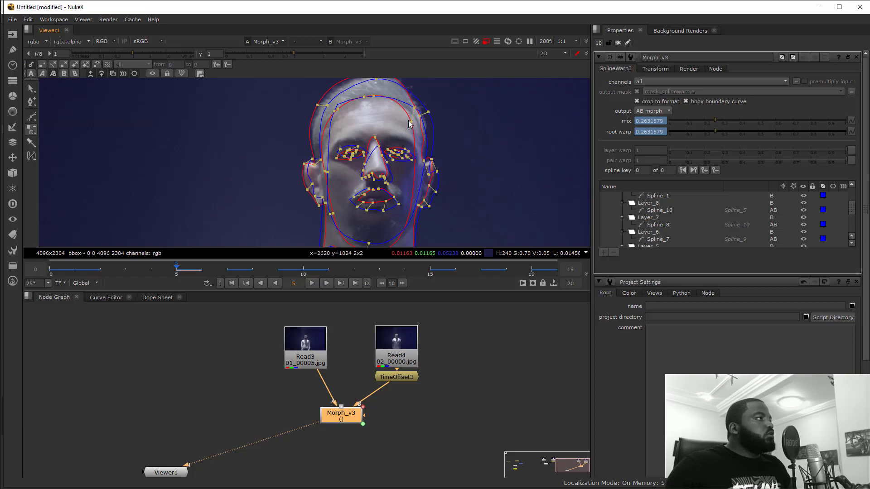
click(411, 122)
Go to frame 19 and remove the animation from Morph_v3's mix value.
drag(364, 272, 532, 276)
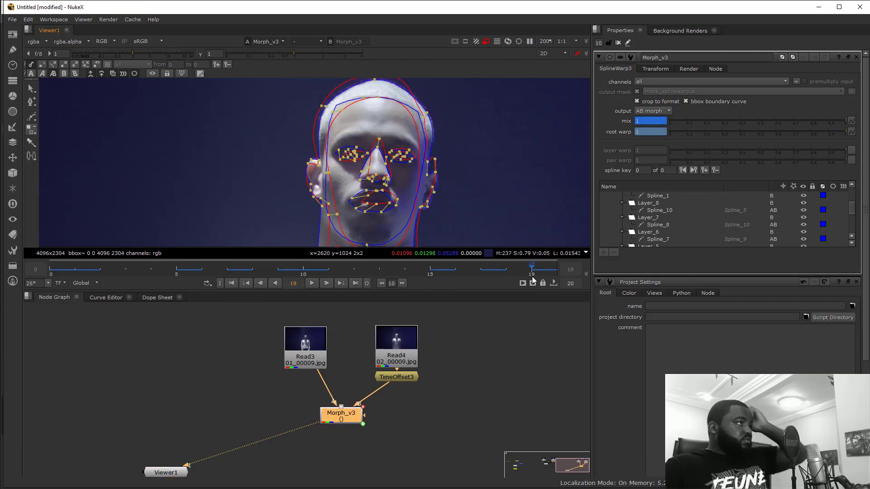
right_click(651, 129)
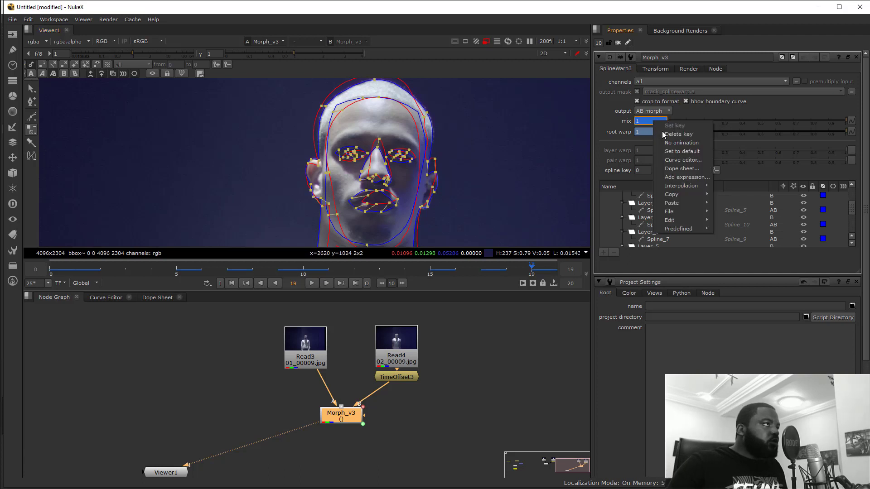
click(676, 145)
scroll(690, 253, down, 1)
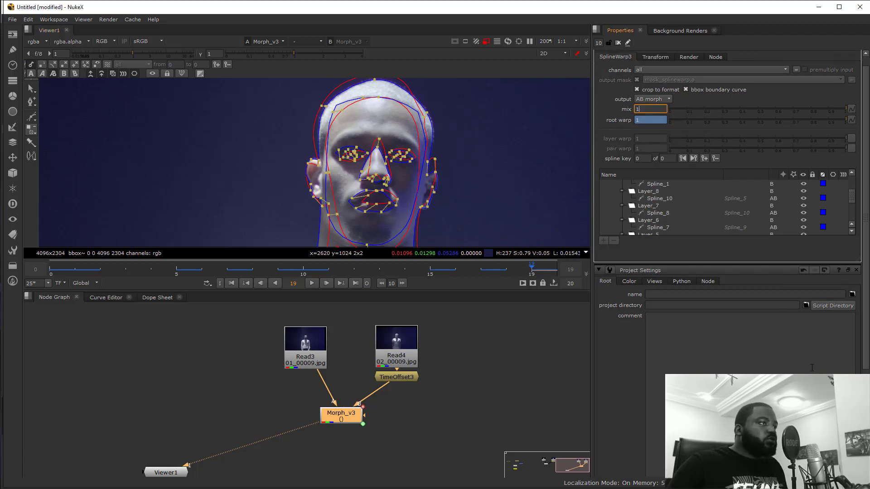
Remove the linked expression from Morph_v3's root warp with No animation, keeping its value at 1.
right_click(651, 123)
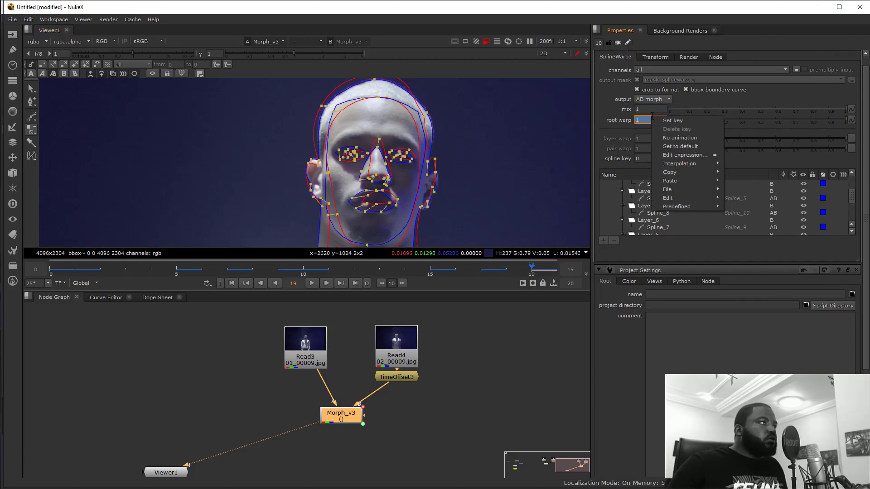
click(689, 141)
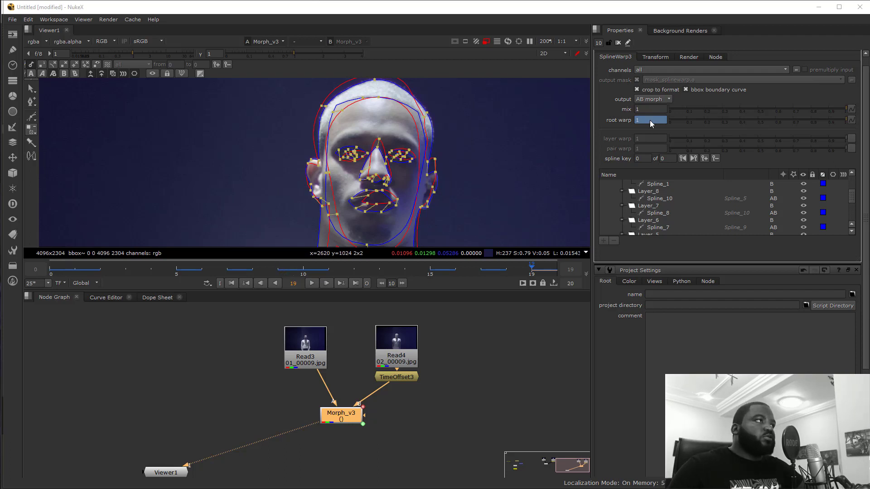
scroll(650, 123, down, 3)
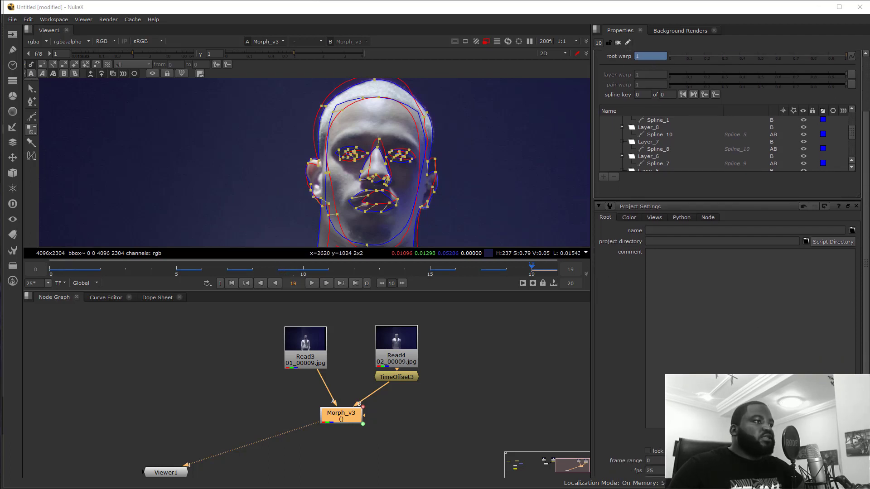
click(610, 356)
scroll(625, 119, up, 3)
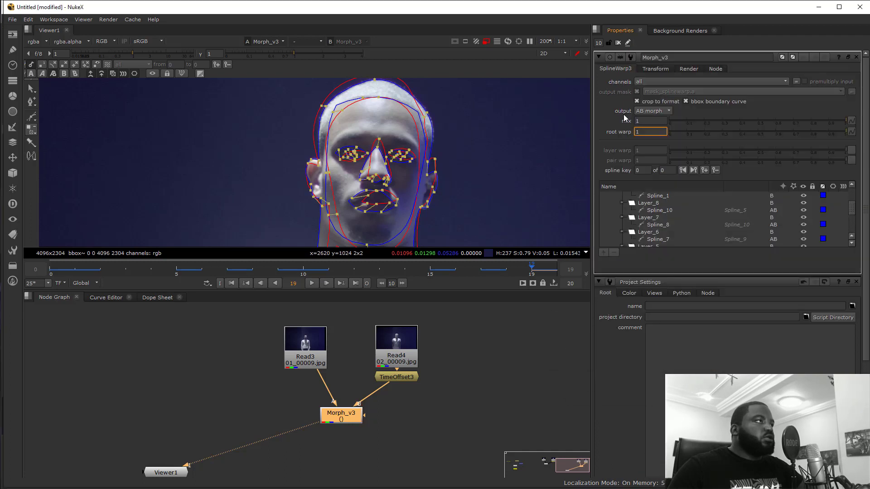
key(Return)
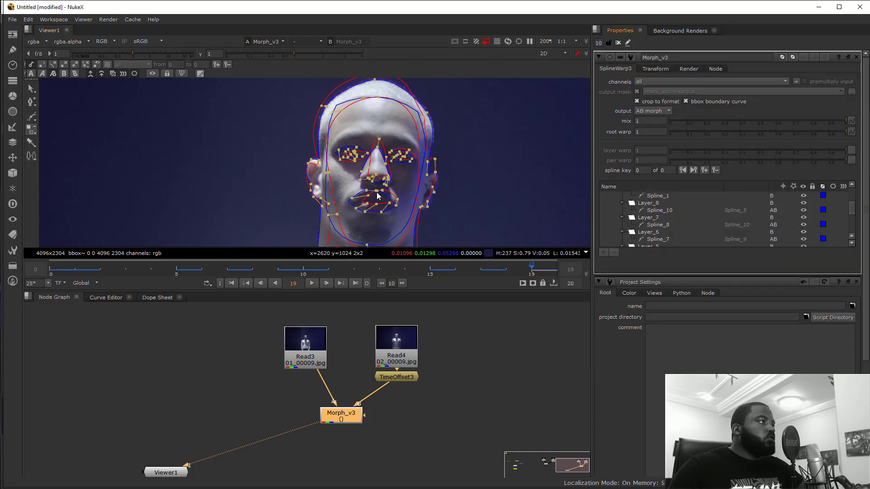
Scrub between frames 0 and 20 to examine how the fully warped face and neckline follow the splines.
click(307, 261)
click(52, 268)
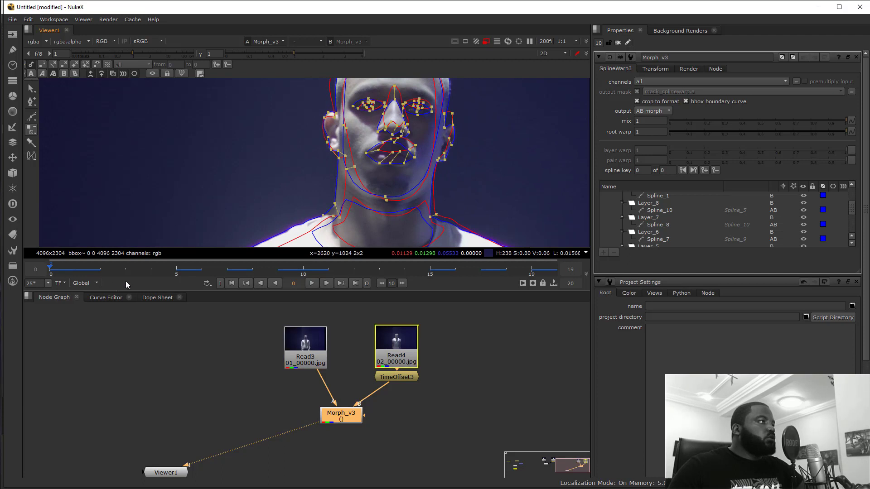
drag(71, 268, 489, 281)
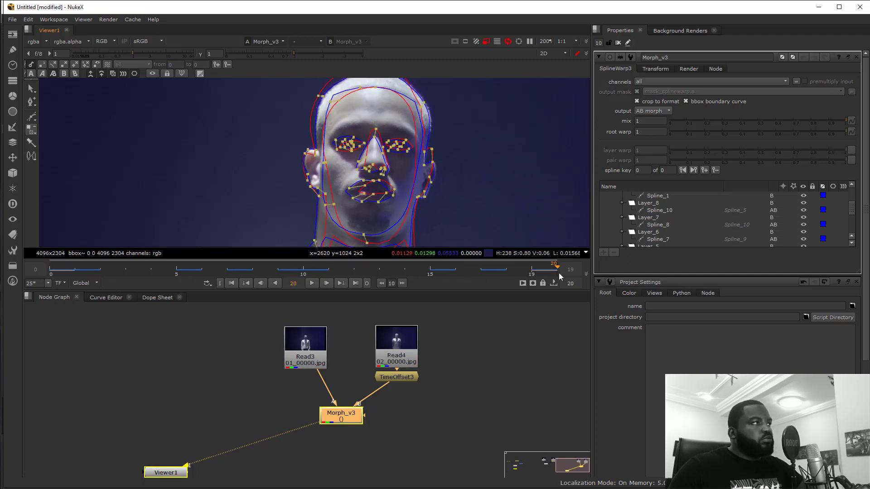
drag(559, 273, 18, 277)
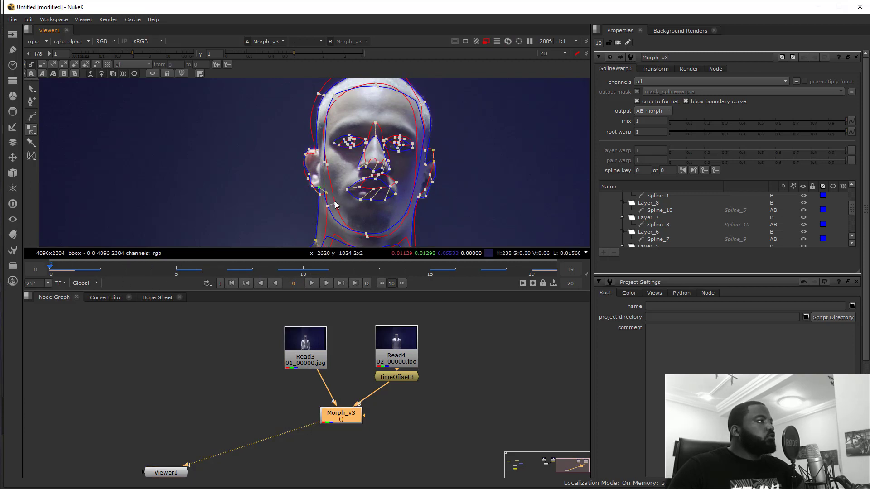
drag(378, 223, 379, 178)
scroll(399, 202, down, 3)
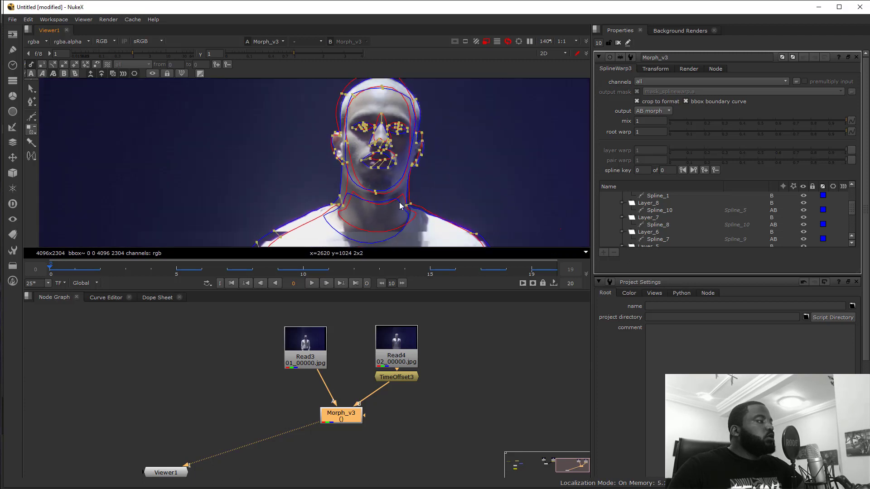
drag(63, 270, 558, 287)
drag(377, 289, 51, 292)
At frame 0, add correspondence points on the shadowed side of the face outline, at the jaw and the cheek.
scroll(393, 182, up, 5)
drag(392, 183, 408, 152)
drag(27, 132, 49, 136)
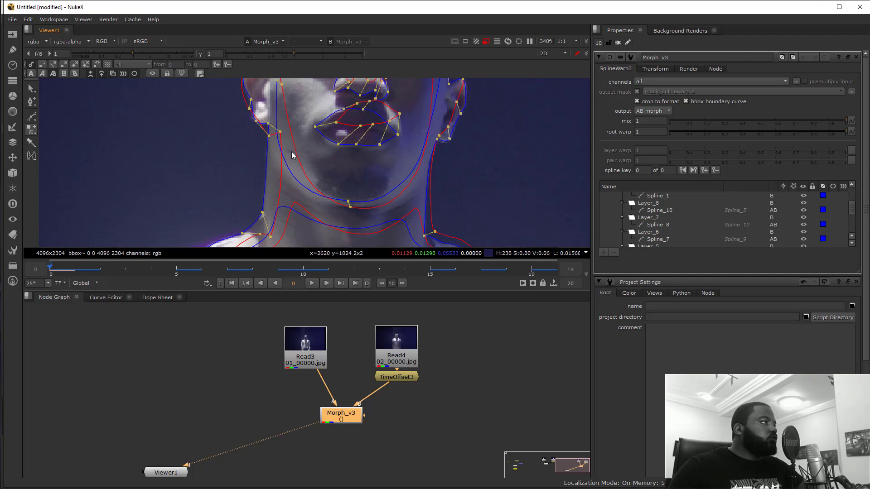
drag(358, 170, 336, 229)
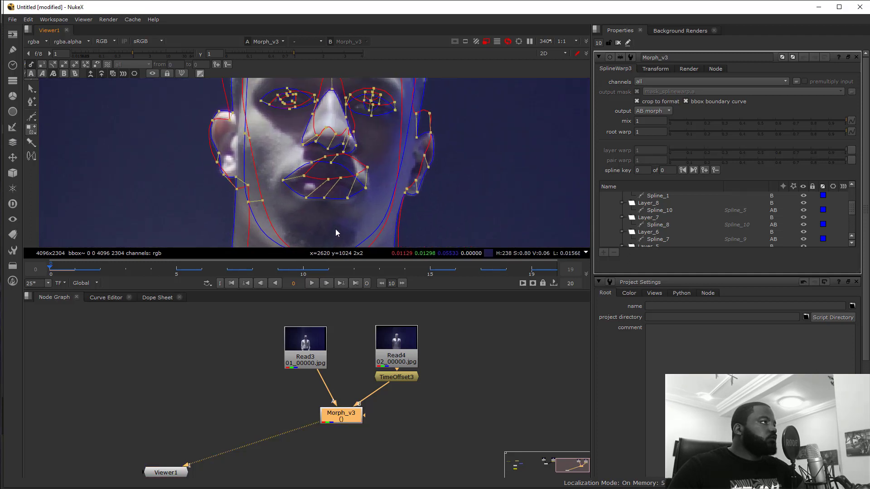
click(394, 201)
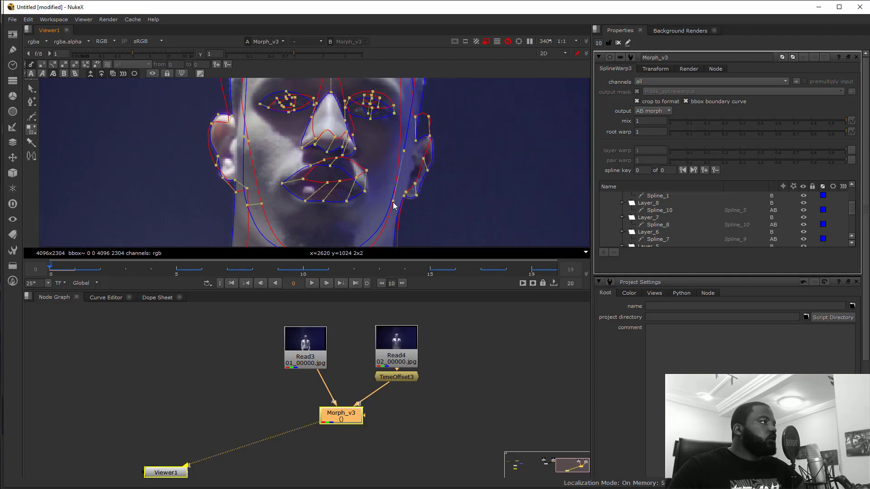
click(403, 151)
Add a correspondence point on the face outline at the shadowed temple and slide its B end down level with the A end.
drag(404, 114, 410, 212)
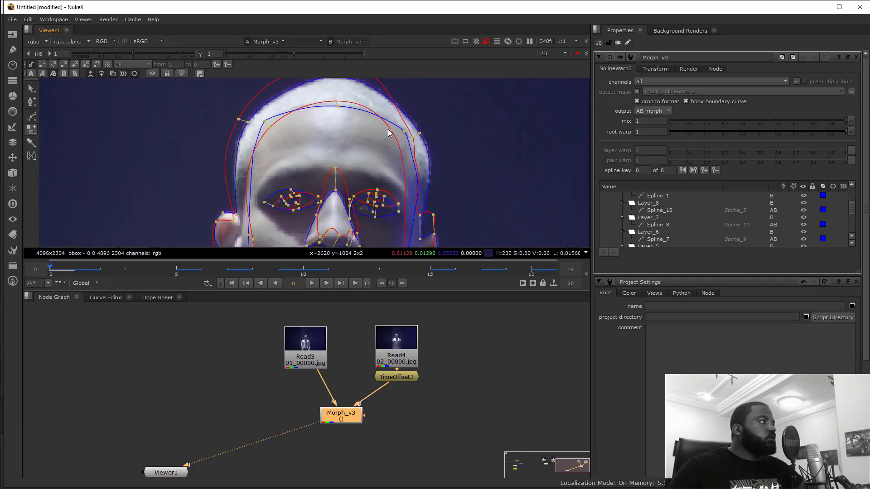
click(405, 185)
click(417, 174)
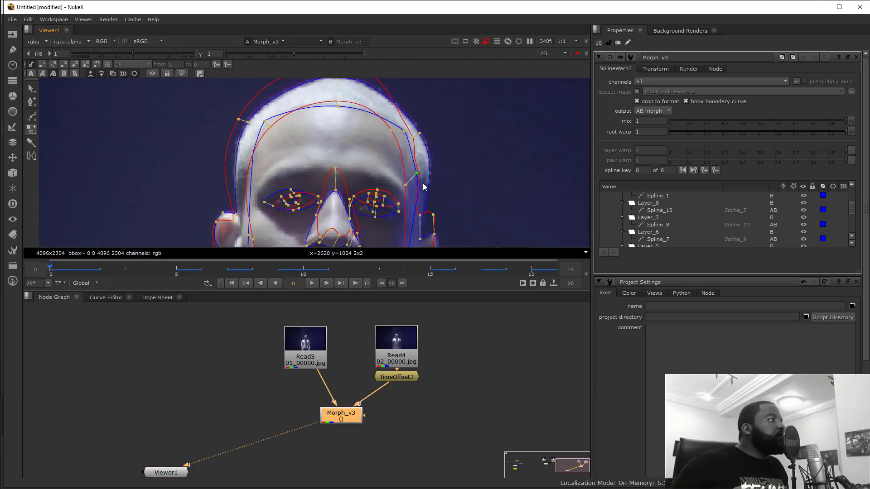
drag(417, 173, 422, 187)
Add a matching correspondence point on the face outline at the lit temple.
drag(261, 195, 297, 156)
scroll(297, 155, down, 2)
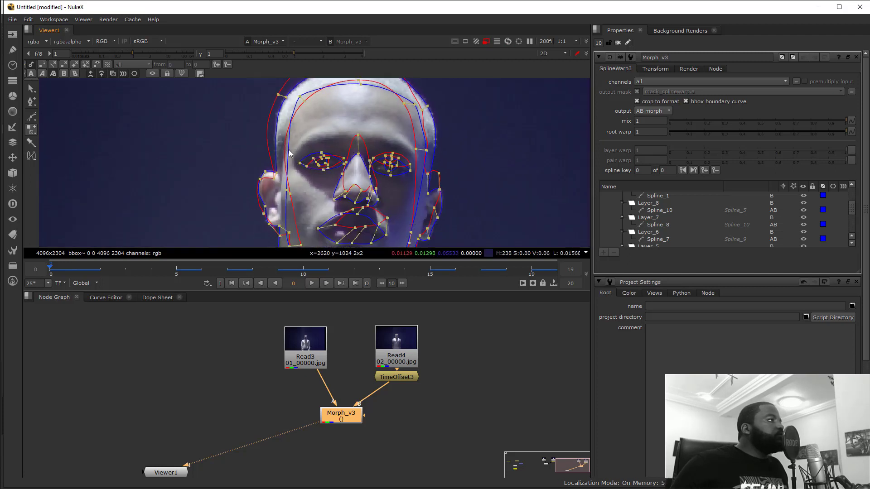
click(282, 147)
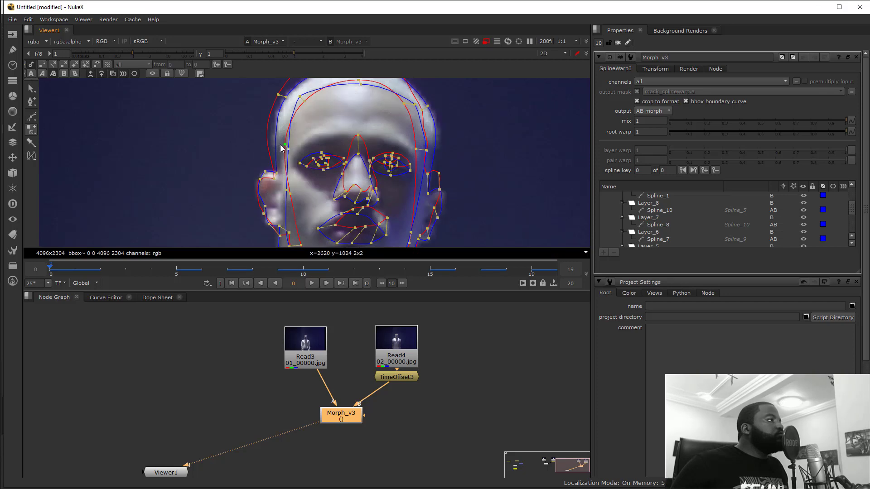
Rejoin the neckline's A spline to its B spline.
drag(356, 214, 344, 122)
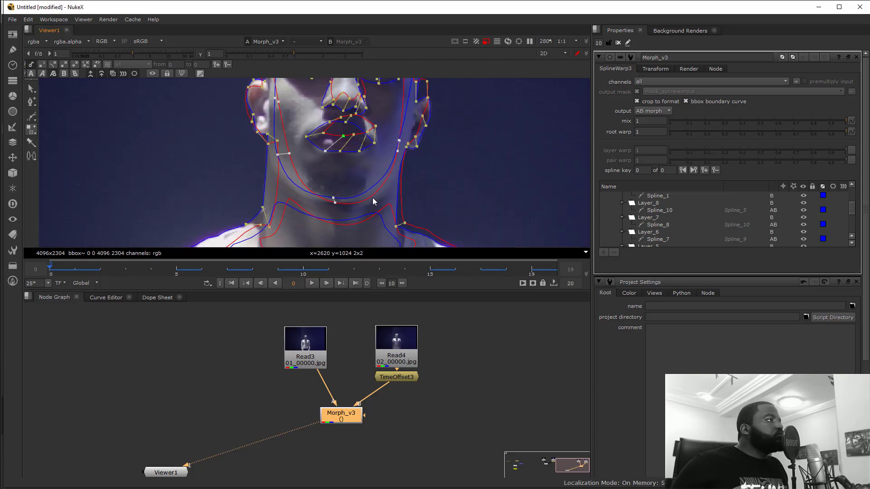
scroll(452, 171, down, 4)
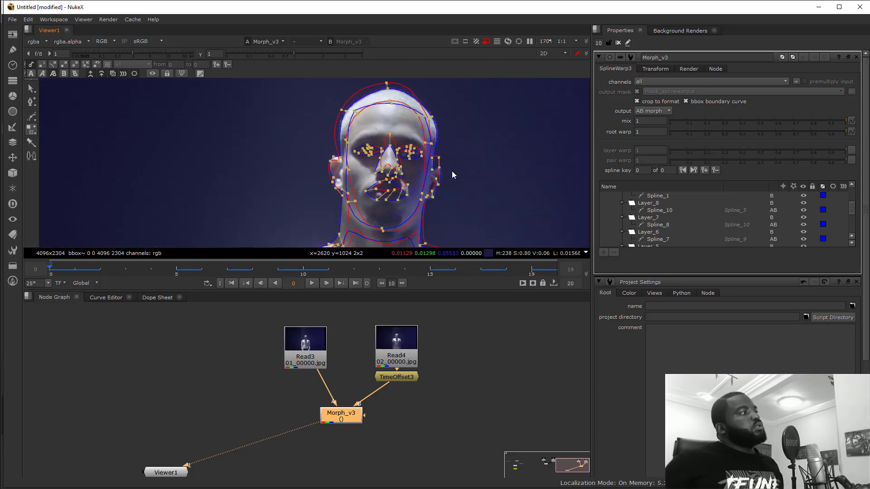
scroll(452, 170, down, 2)
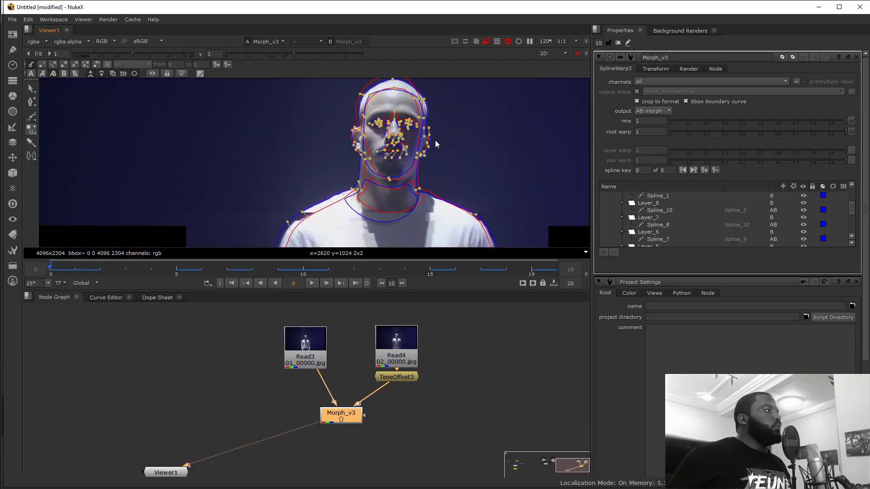
scroll(426, 172, up, 4)
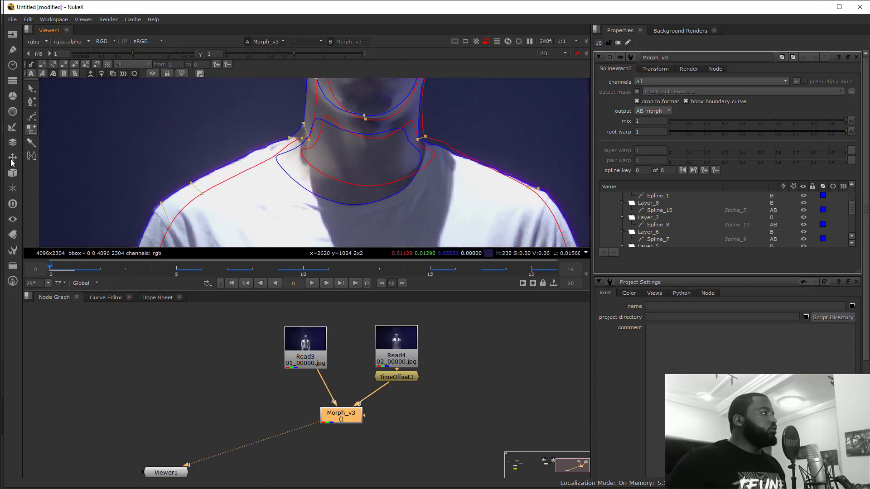
right_click(29, 158)
click(46, 156)
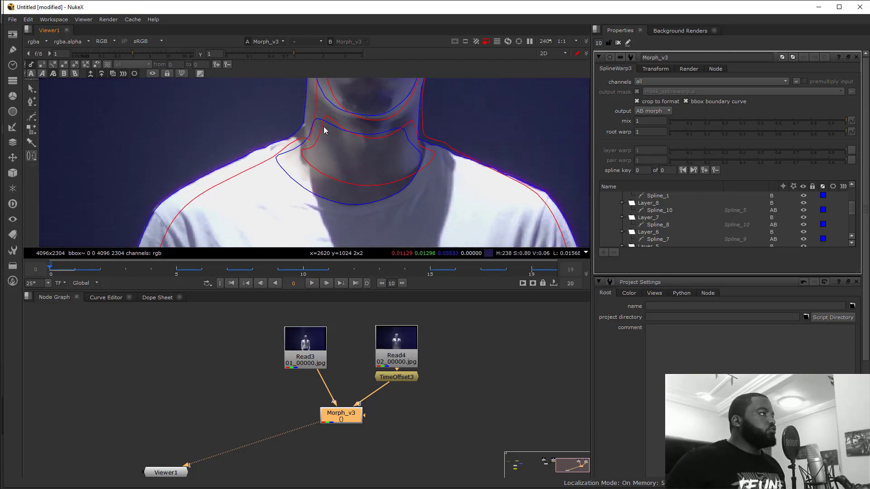
click(301, 150)
click(278, 161)
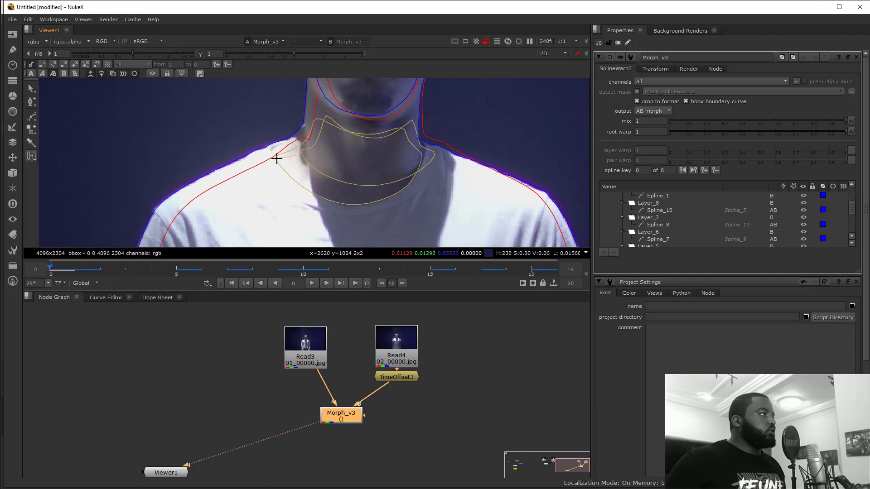
click(276, 159)
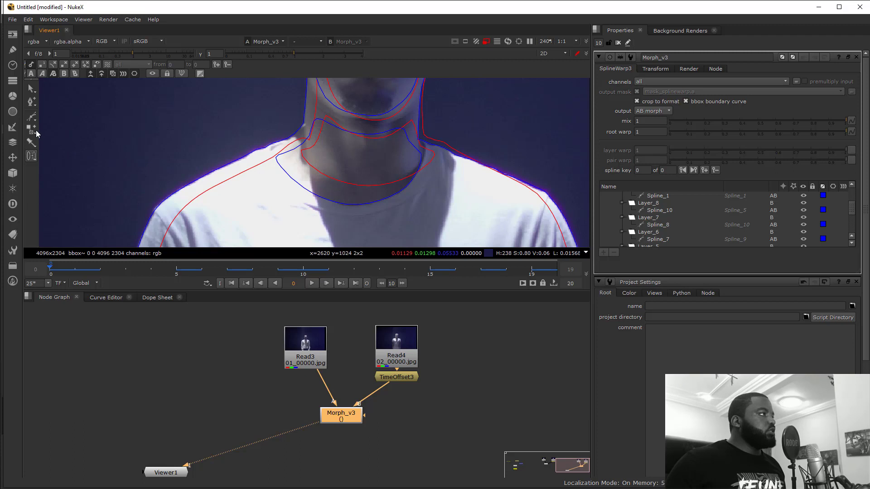
Move the neckline pair's lower correspondence point to the middle of the collar on both splines.
click(35, 133)
click(76, 130)
scroll(337, 176, up, 1)
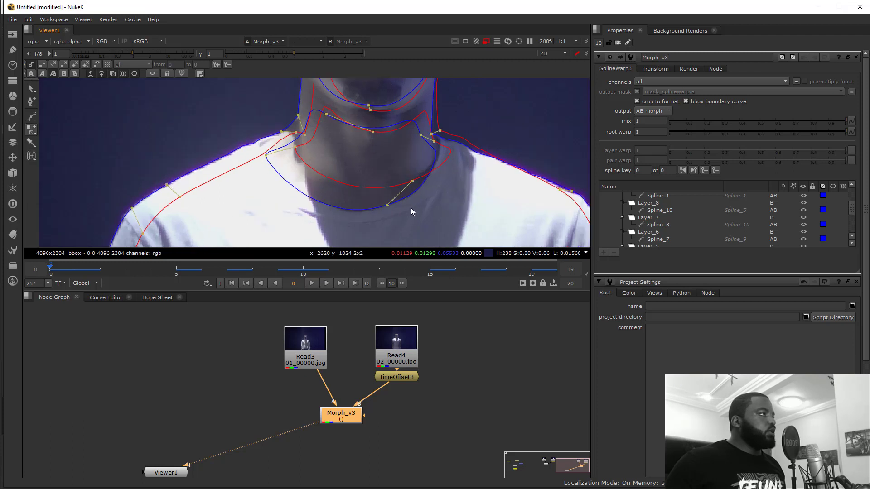
drag(412, 182, 357, 210)
scroll(401, 172, up, 3)
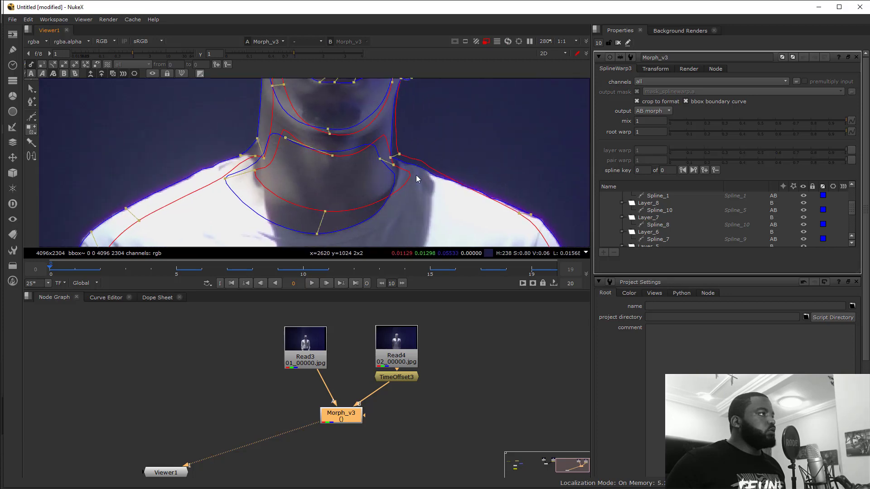
Align the neckline's shadowed-side corner correspondence point on both splines and slide the upper-edge point's B end to the middle.
drag(406, 178, 407, 176)
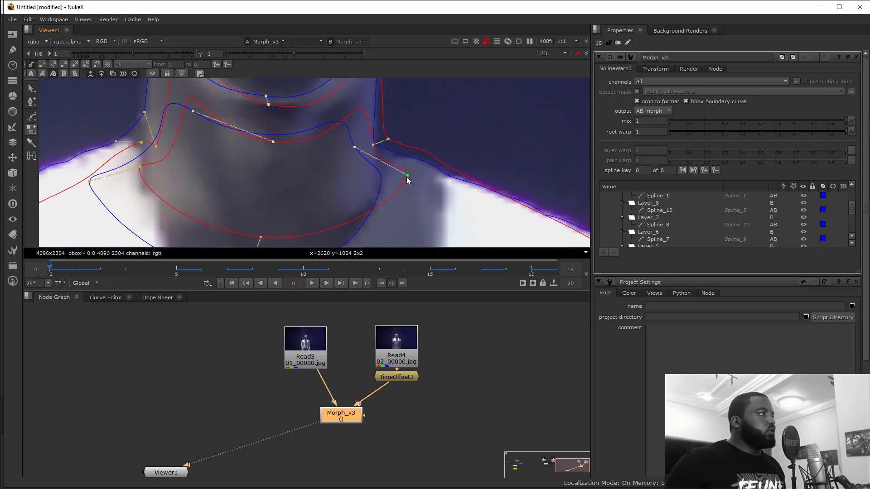
drag(355, 148, 380, 175)
drag(198, 117, 273, 138)
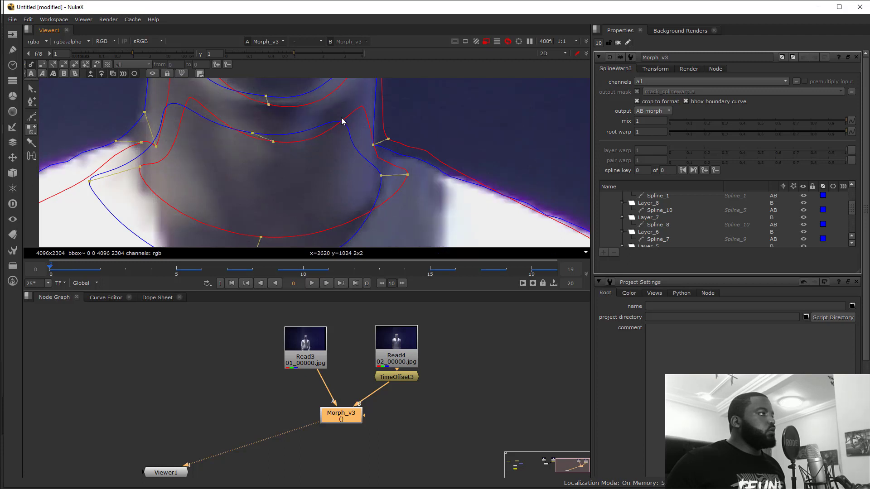
Add correspondence points at the neckline's two upper peaks and slide their B ends onto the matching peaks of the B spline.
click(363, 107)
drag(321, 126, 343, 123)
click(191, 101)
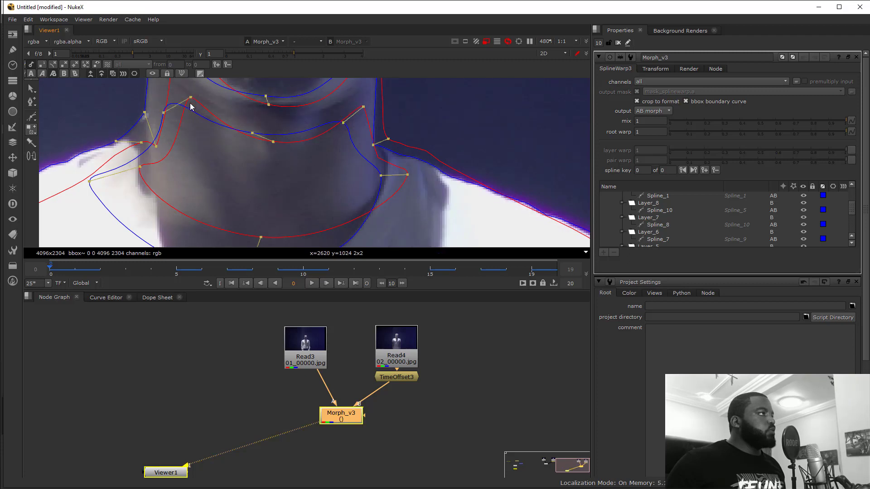
drag(168, 116, 174, 106)
drag(206, 154, 227, 146)
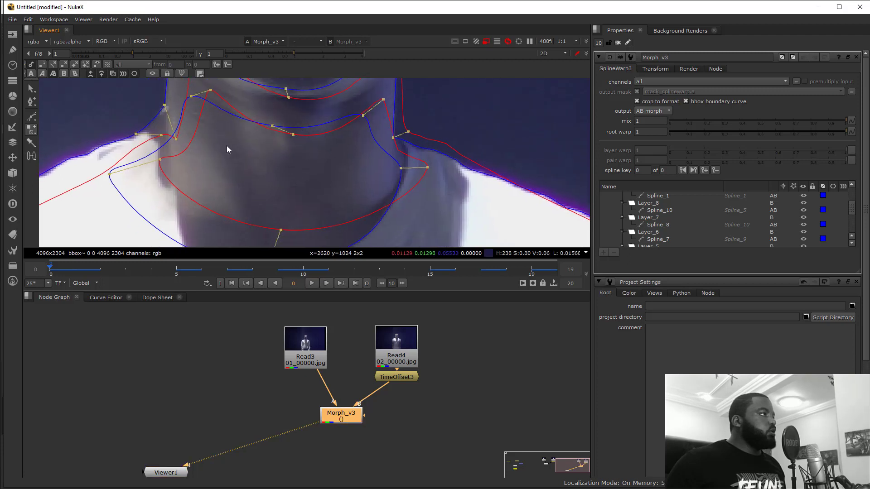
Add a correspondence point on each side edge of the neckline and adjust the lit-side point's A and B ends upward.
scroll(242, 138, up, 1)
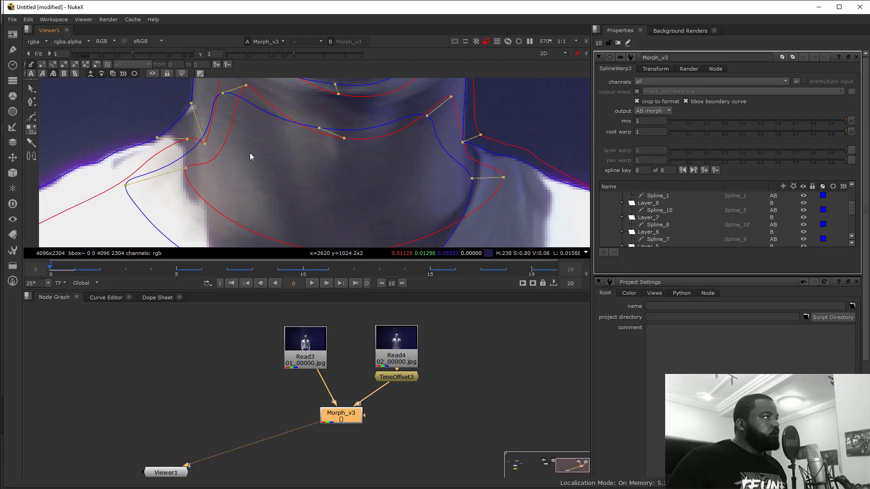
click(220, 152)
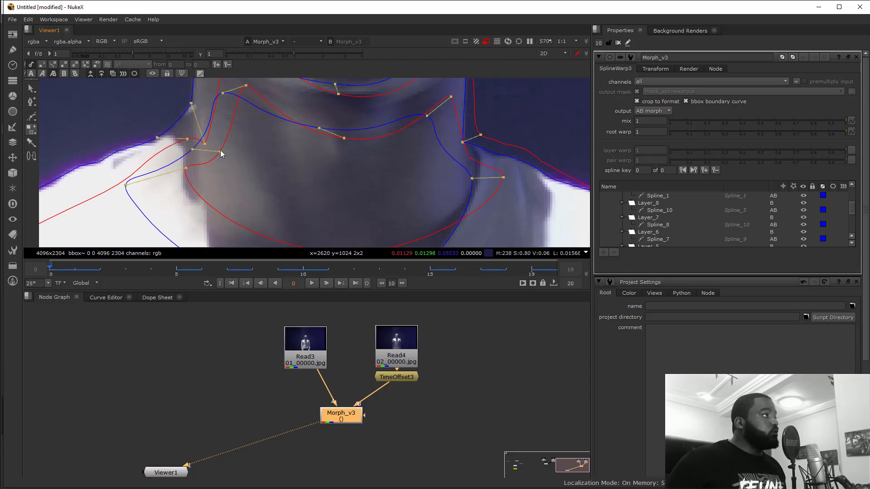
drag(221, 151, 223, 148)
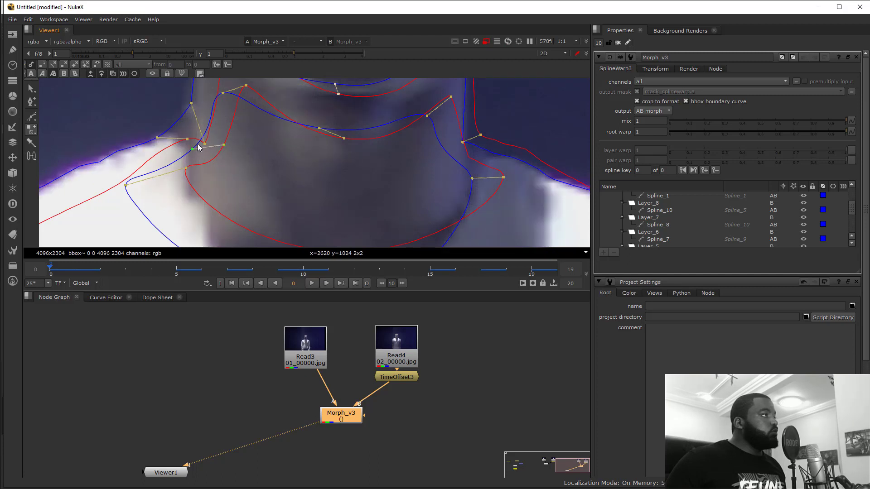
click(444, 149)
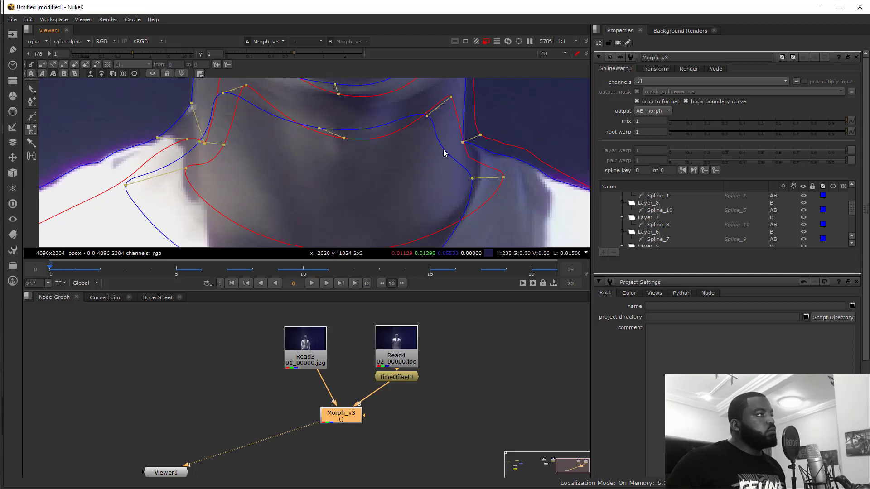
scroll(461, 161, down, 2)
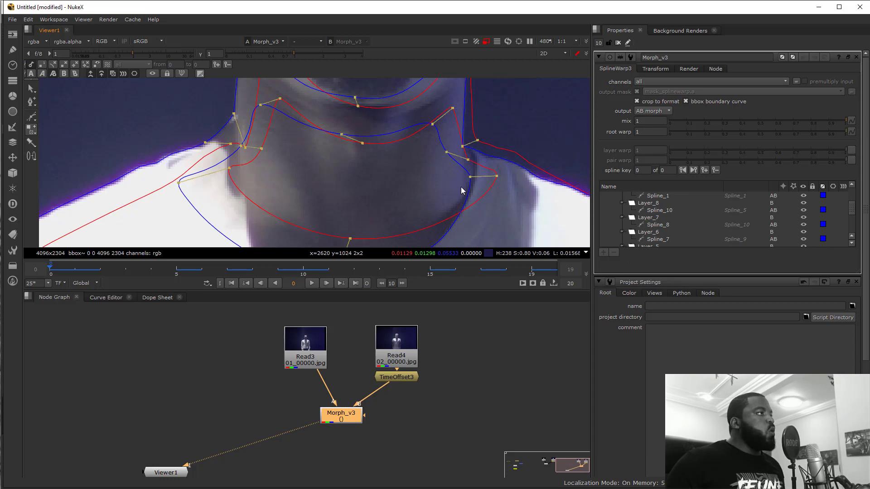
Keyframe Morph_v3's mix at 0 on frame 0 and at 1 on frame 19.
scroll(428, 165, down, 3)
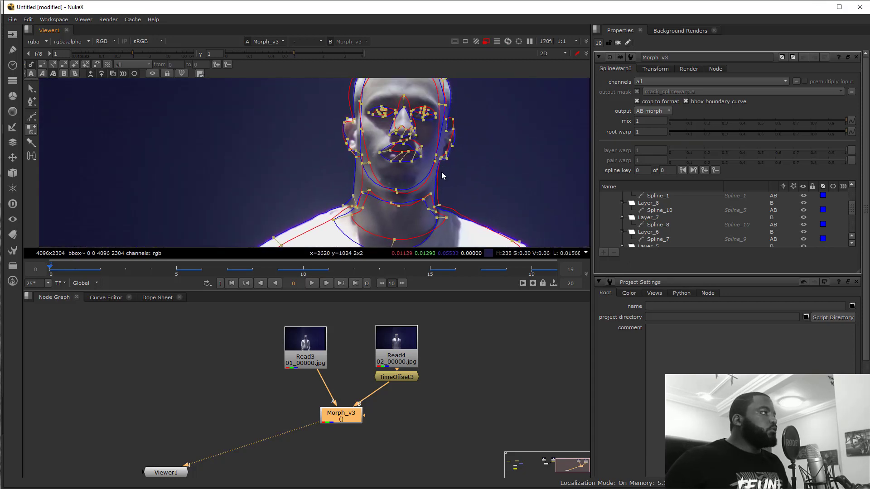
drag(449, 153, 427, 167)
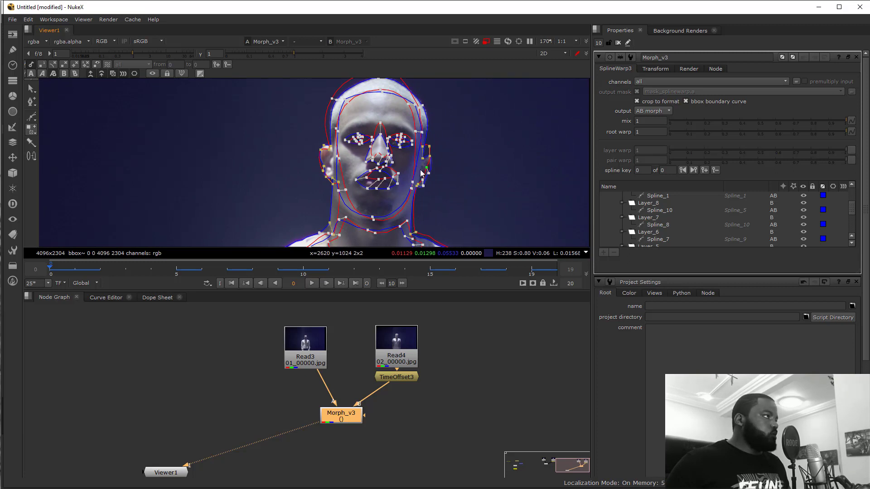
scroll(421, 172, up, 4)
drag(419, 165, 422, 192)
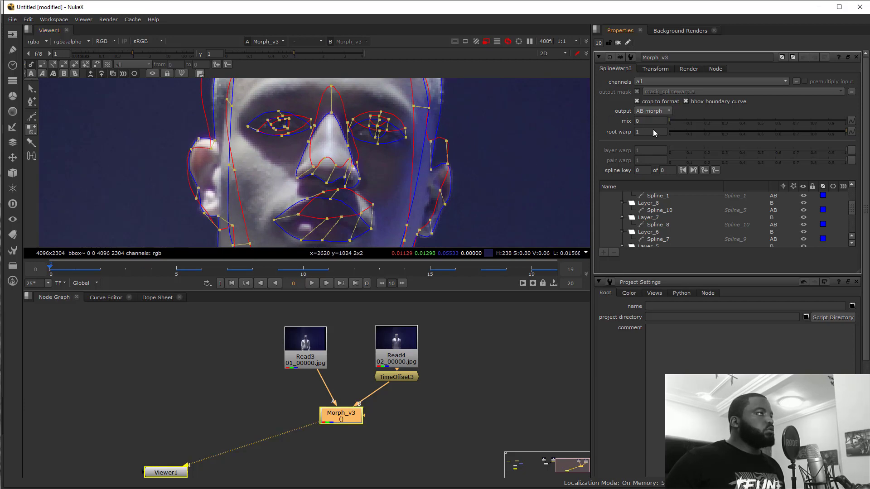
double_click(648, 121)
text(0)
key(Return)
right_click(659, 121)
click(672, 125)
click(534, 272)
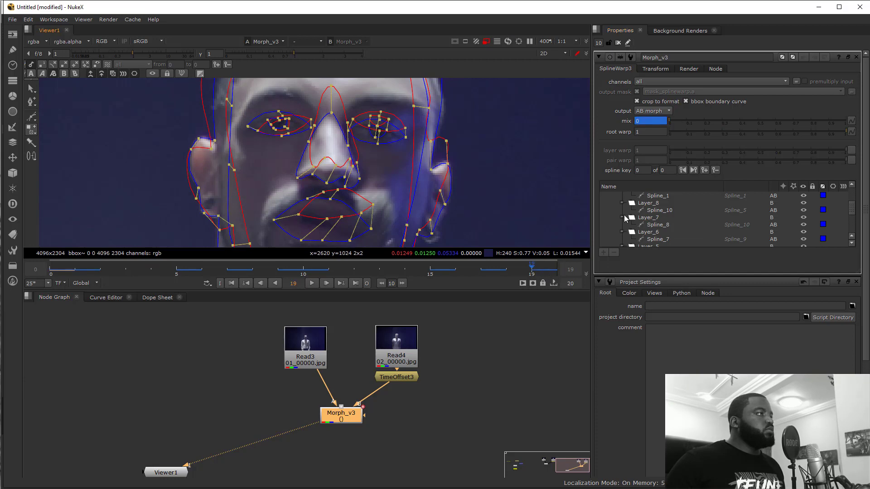
drag(672, 122, 847, 122)
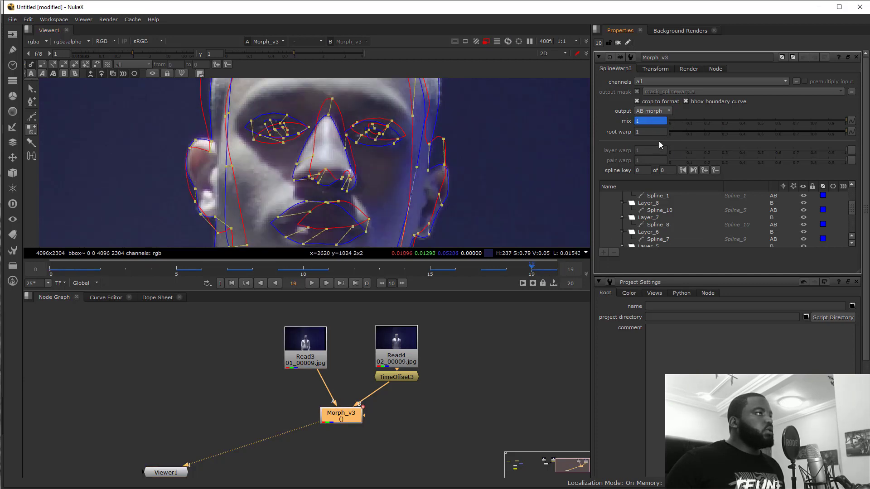
Copy the links of mix and paste them as absolute onto root warp so it follows the mix animation.
right_click(653, 121)
mouse_move(690, 195)
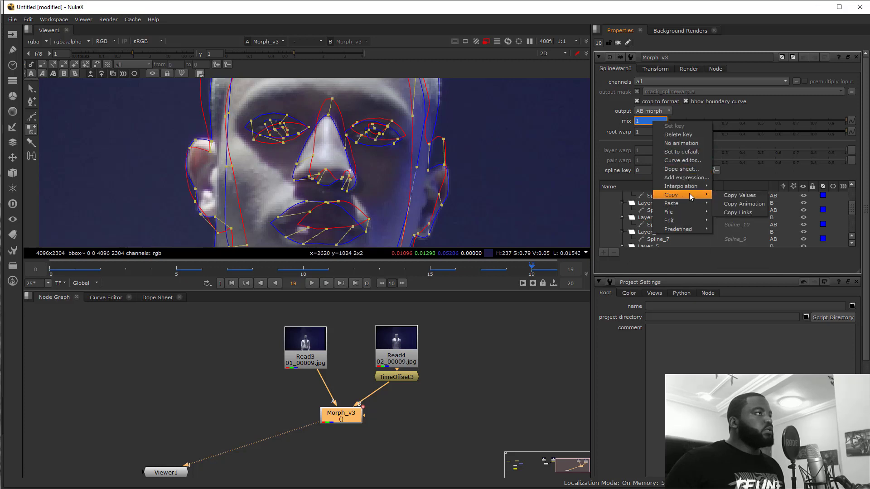
click(742, 212)
right_click(648, 132)
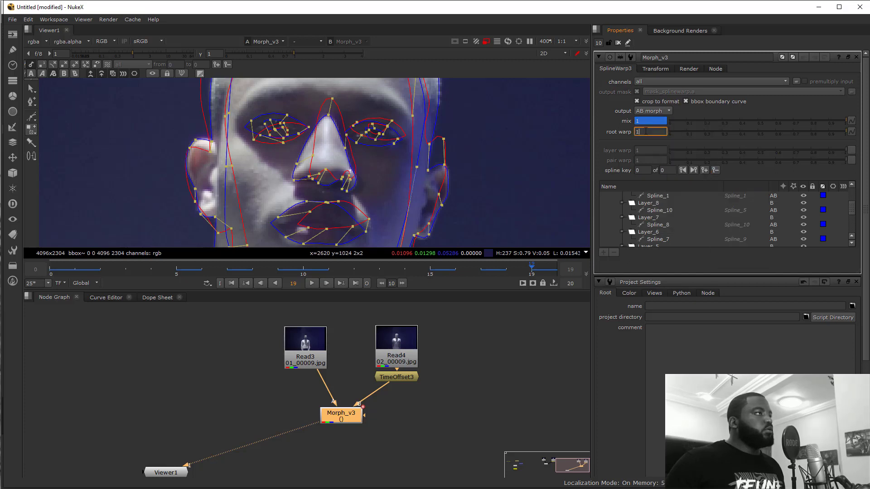
mouse_move(679, 194)
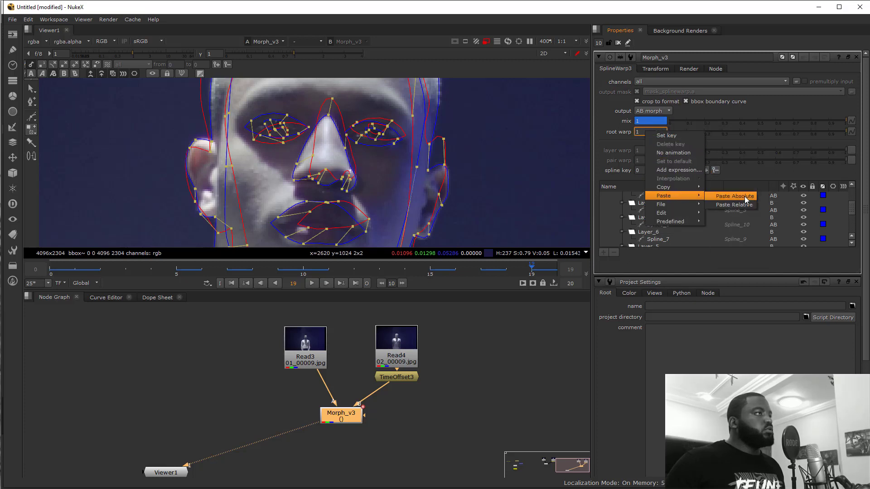
click(741, 197)
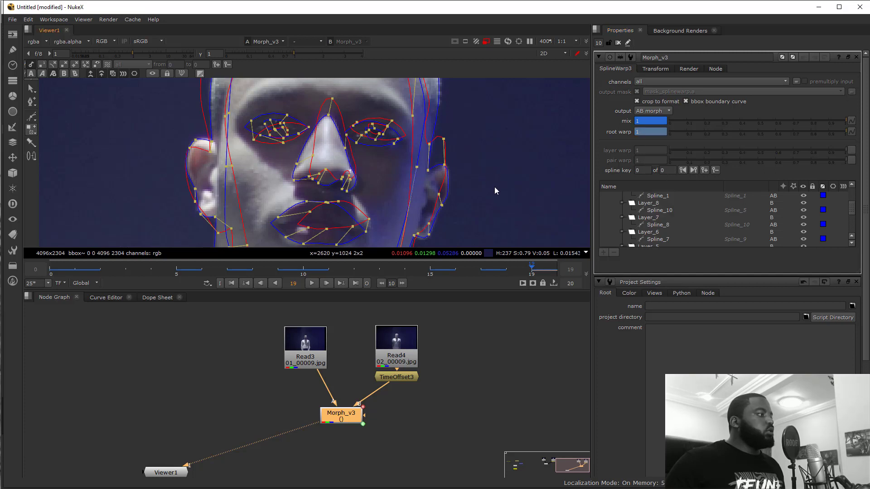
Examine the morph at frame 10 around the face, ears and neck, with the spline overlay hidden and shown.
key(o)
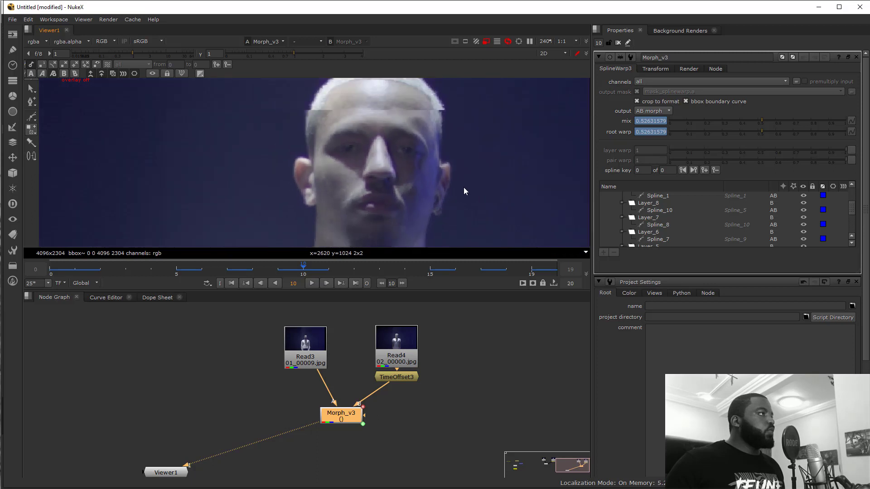
drag(444, 179, 479, 235)
drag(436, 191, 401, 174)
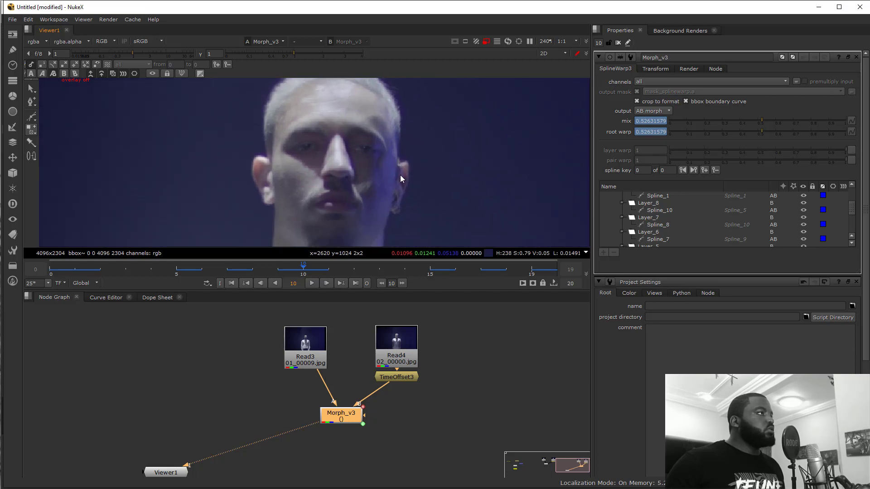
scroll(394, 177, up, 3)
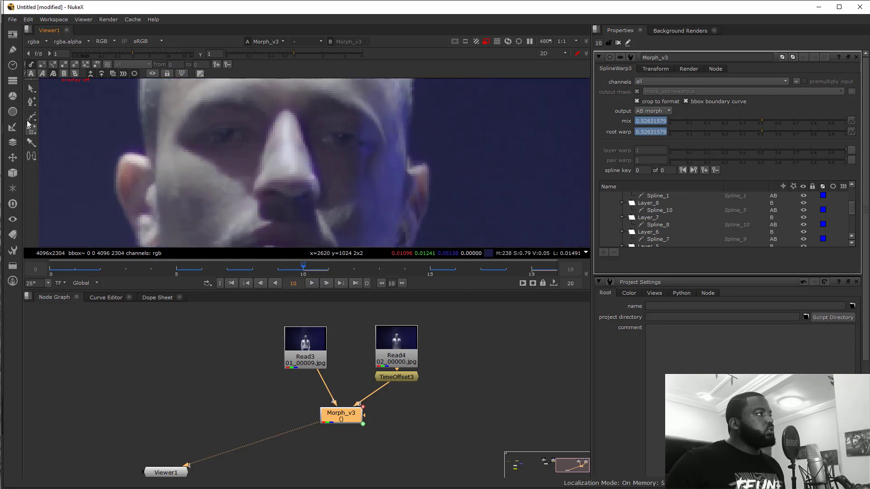
key(o)
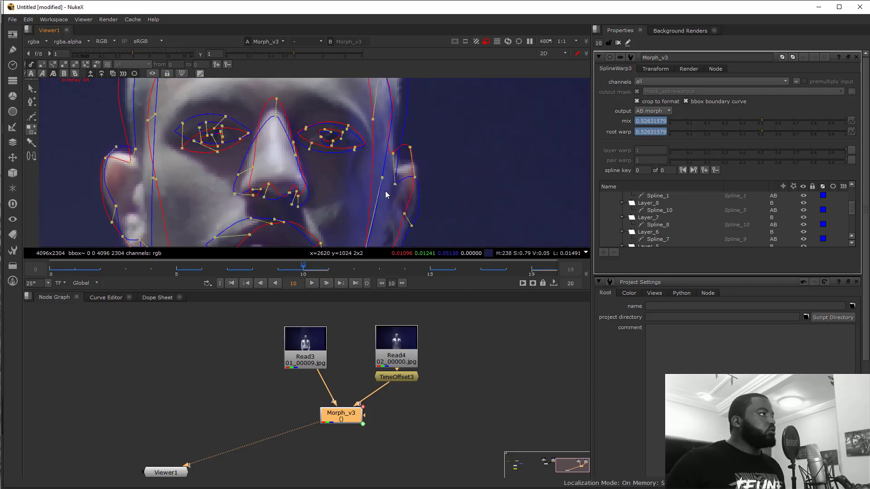
drag(386, 191, 418, 184)
scroll(463, 173, down, 3)
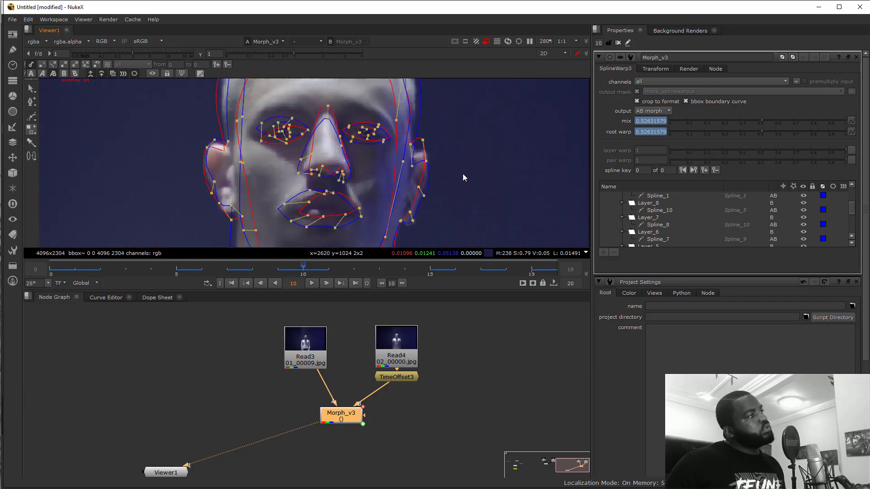
drag(436, 214, 438, 156)
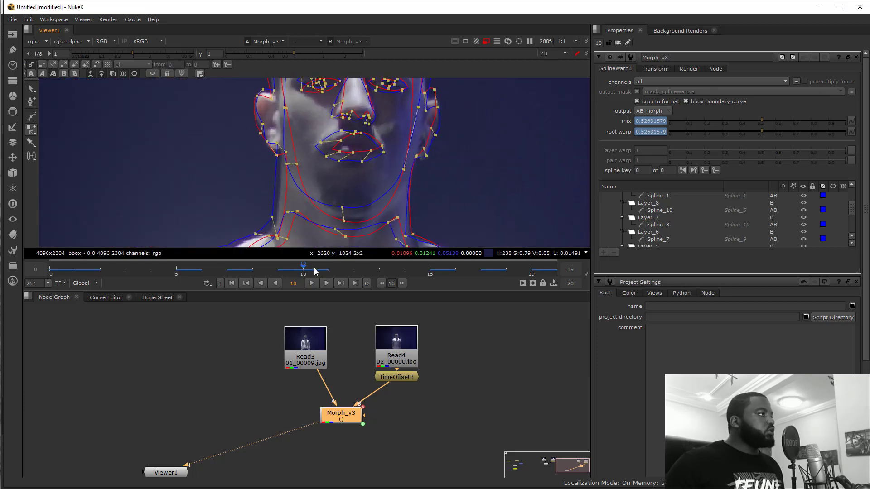
Play the morph from the start, and at frame 2 remove the slanted face-outline correspondence point by the shadowed temple.
click(75, 270)
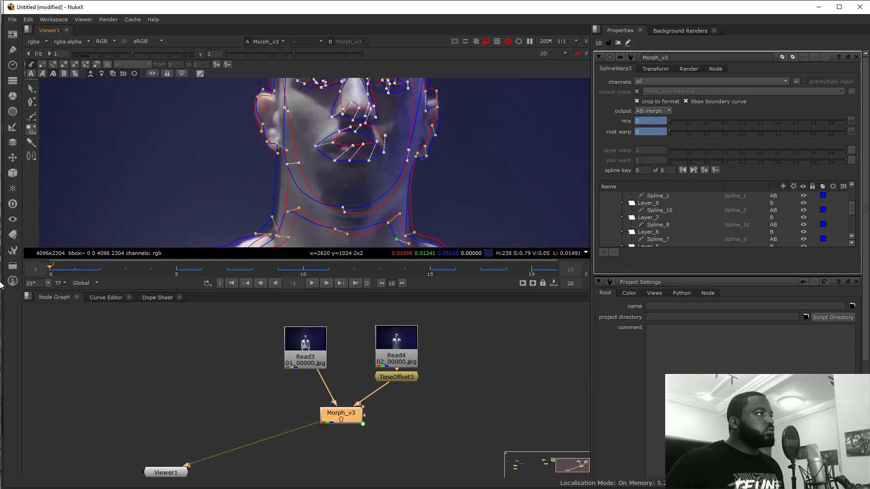
click(312, 283)
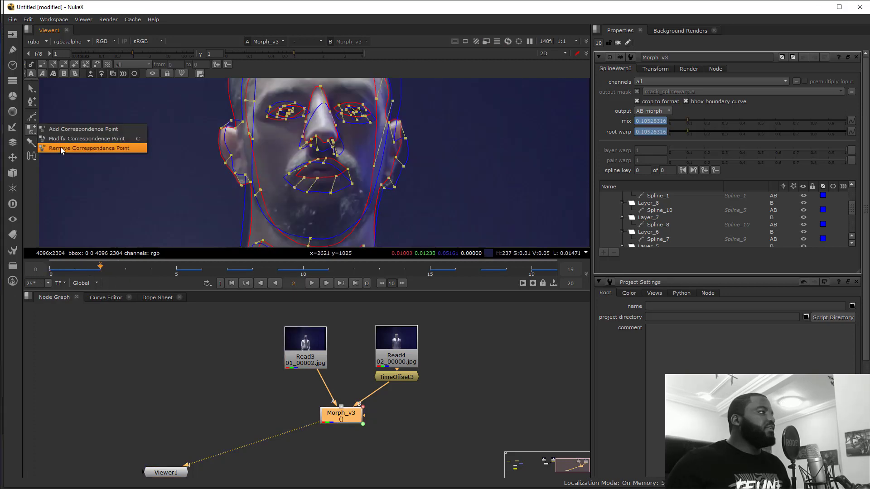
click(61, 147)
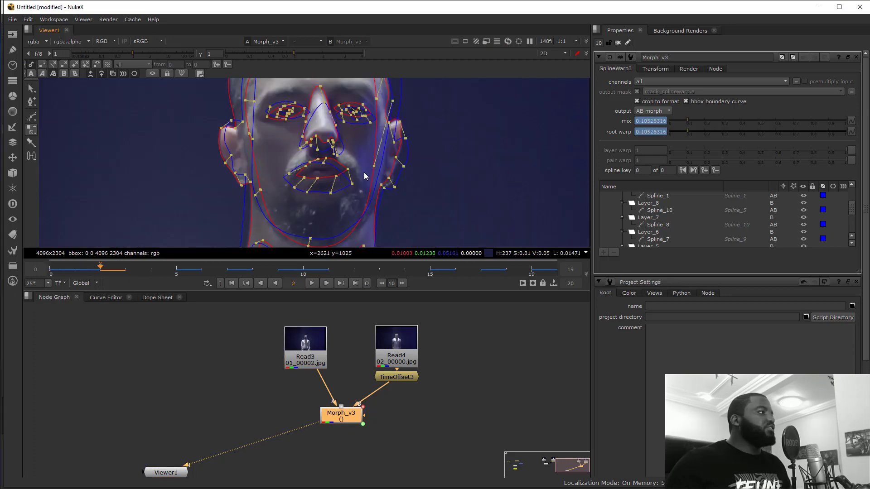
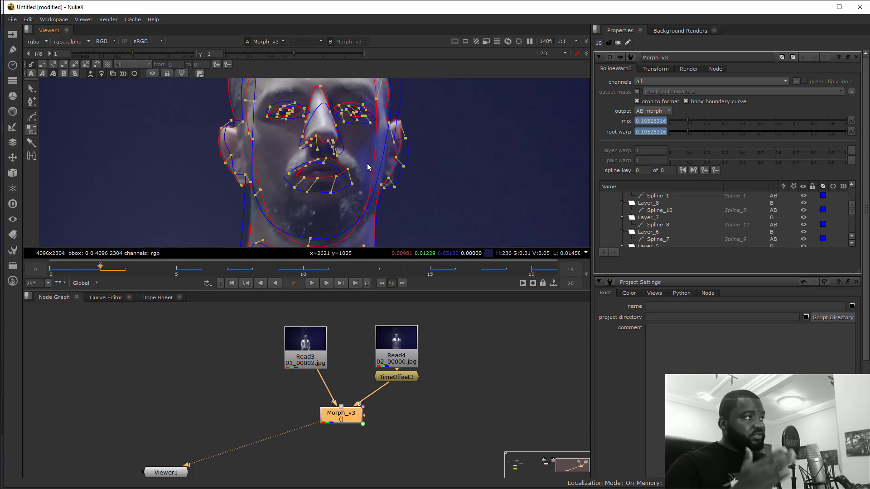
Clear the linked animation from root warp and the keyframe animation from mix.
right_click(654, 133)
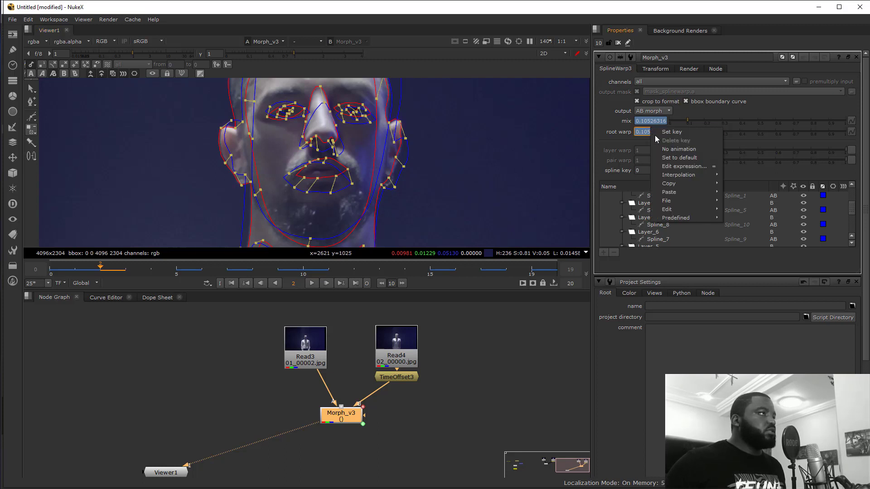
click(679, 148)
scroll(735, 177, down, 2)
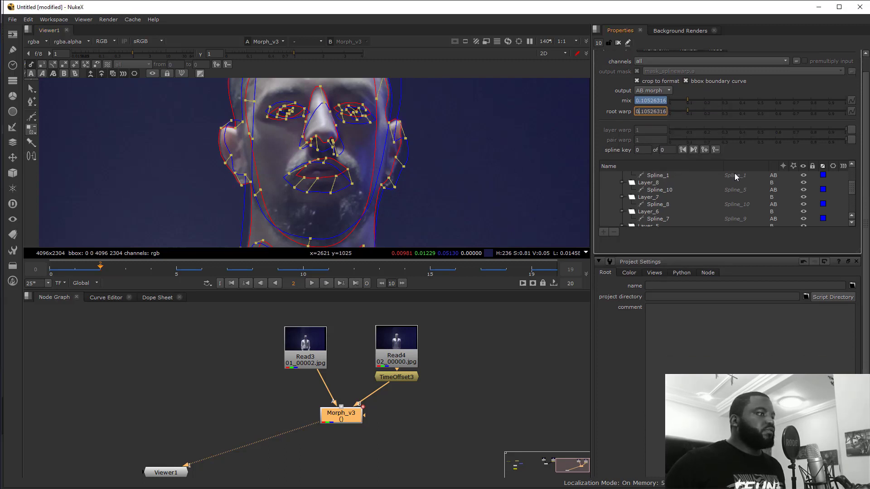
right_click(653, 107)
right_click(653, 101)
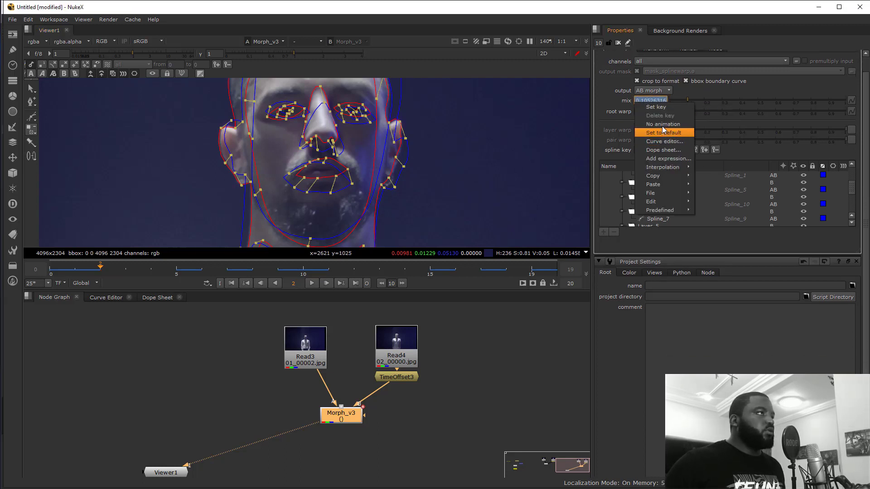
click(665, 123)
scroll(663, 197, down, 2)
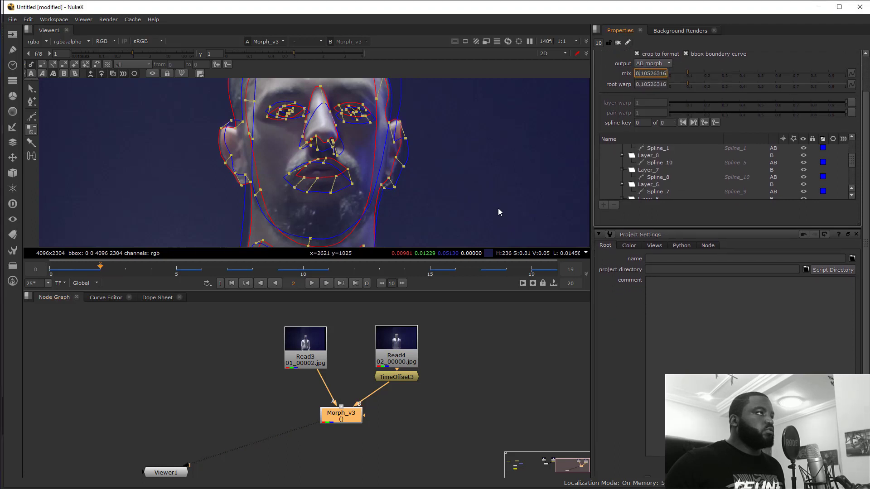
Set root warp to 1 and mix to 0, and move to frame -1.
scroll(677, 77, up, 1)
drag(685, 113, 848, 113)
click(688, 99)
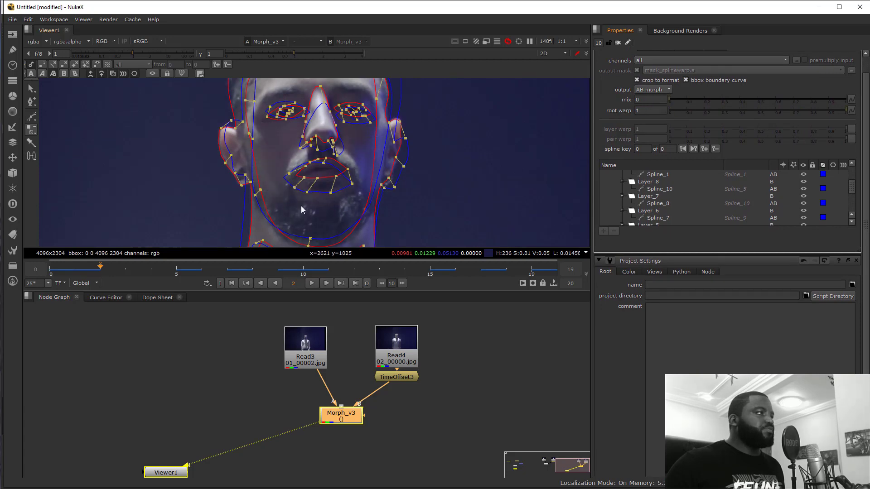
click(54, 271)
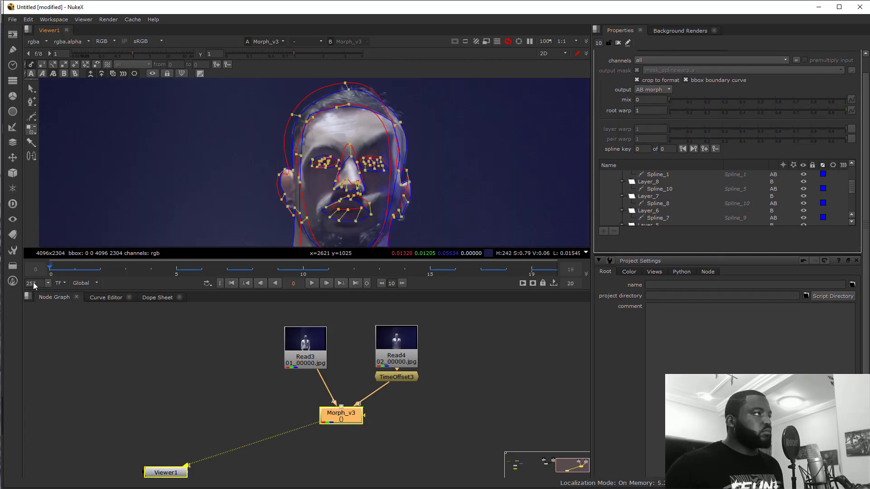
mouse_move(33, 285)
mouse_down()
mouse_move(1, 291)
mouse_move(113, 284)
mouse_move(36, 286)
mouse_up()
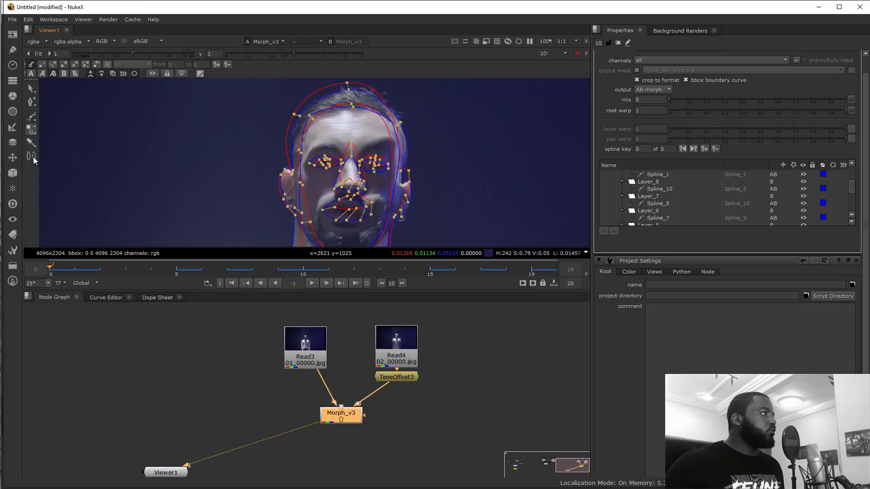
Rejoin the red and blue face-outline splines of the morph using the Join tool.
drag(33, 157, 56, 175)
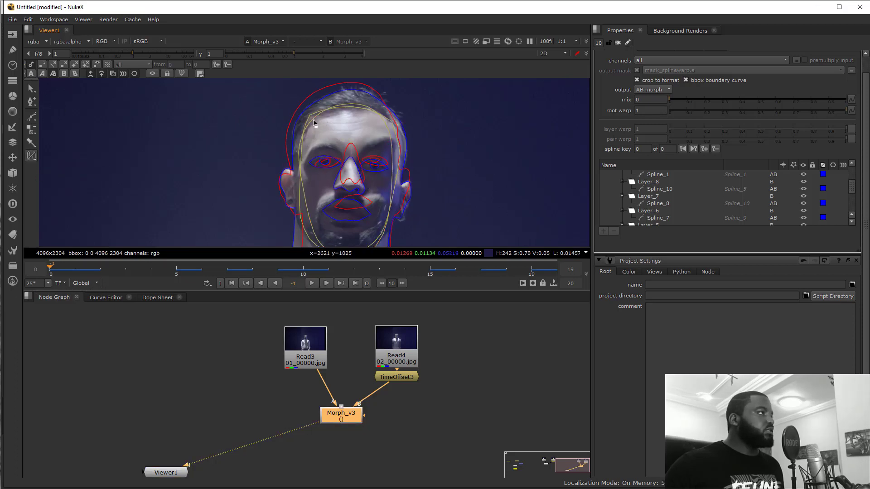
scroll(371, 217, down, 1)
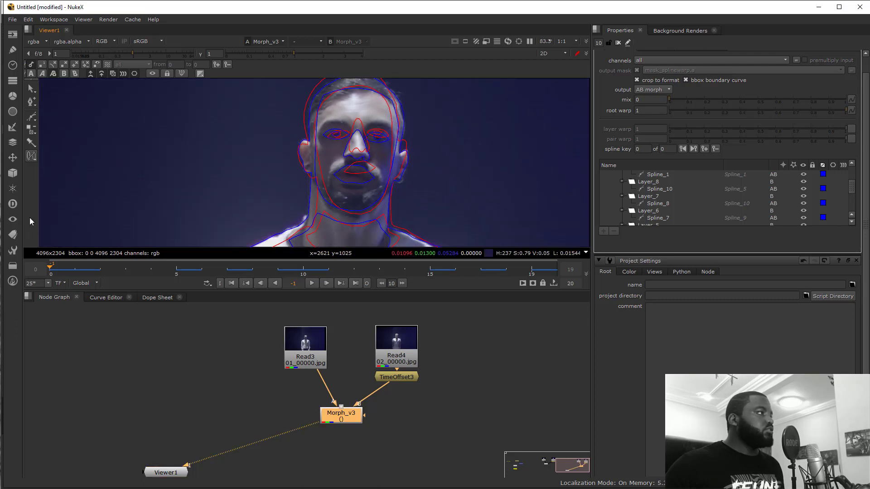
click(31, 158)
click(42, 157)
scroll(321, 95, up, 3)
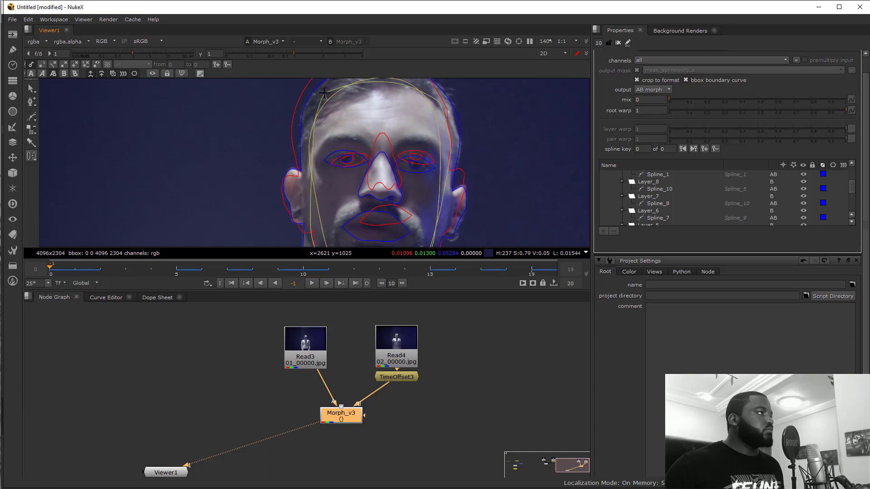
Arrange the face-outline correspondence points along the hairline, with one at the forehead's top centre and one at each hairline corner.
click(31, 132)
click(46, 129)
drag(401, 111, 388, 154)
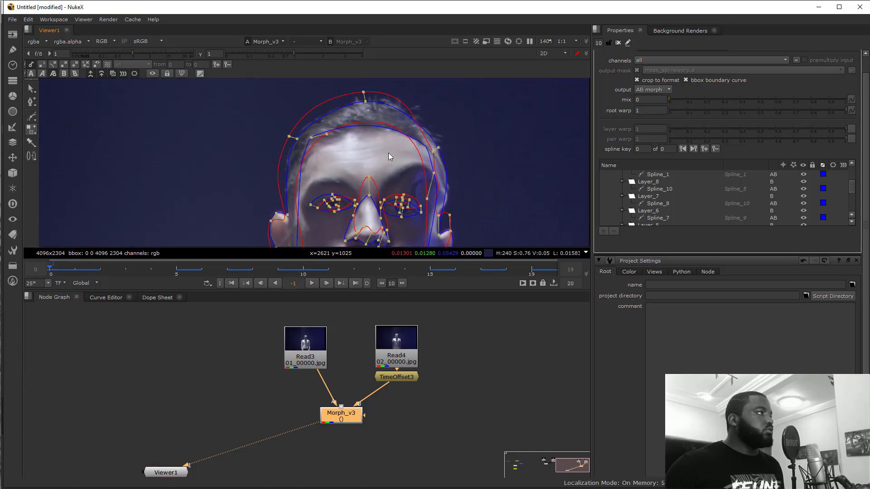
drag(320, 136, 314, 148)
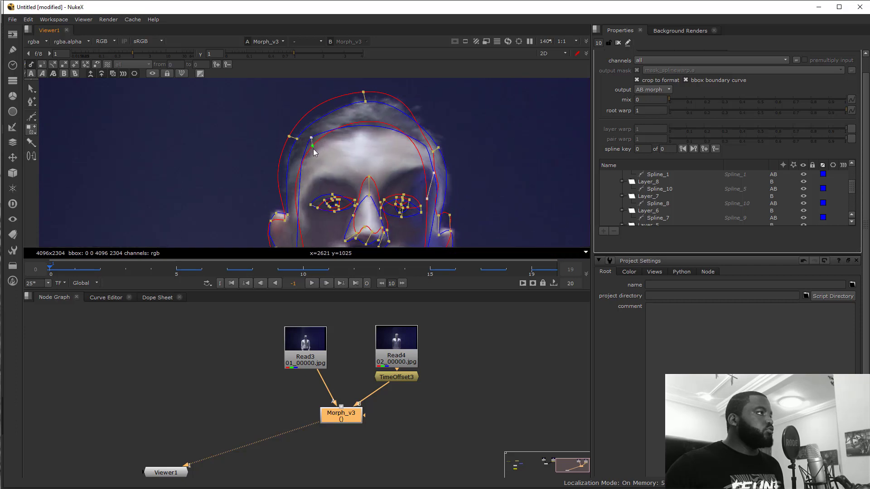
drag(53, 266, 23, 277)
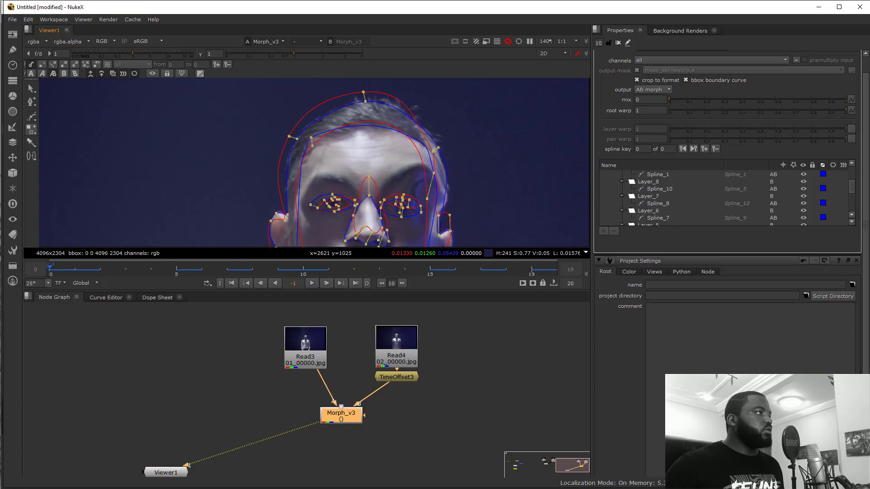
scroll(440, 182, up, 2)
drag(424, 203, 431, 137)
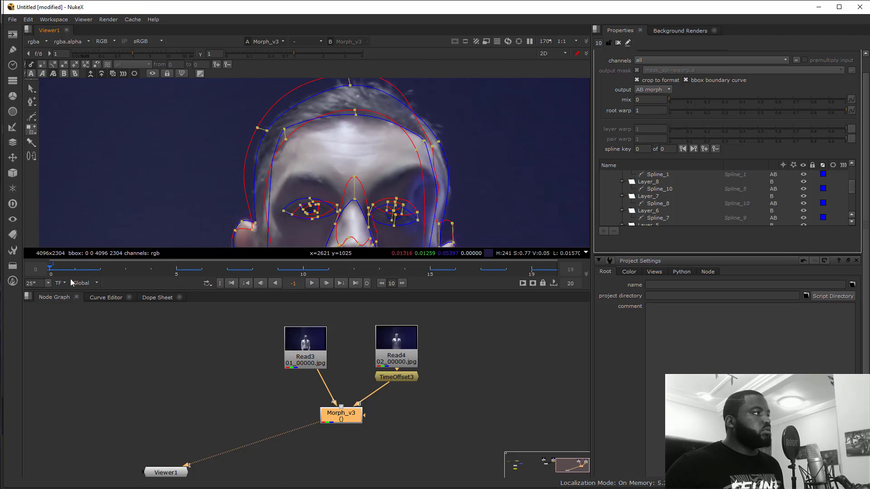
Slide the face-outline correspondence point from the shadowed side of the jaw to the centre of the chin.
drag(56, 271, 29, 290)
drag(312, 204, 337, 91)
scroll(346, 121, down, 2)
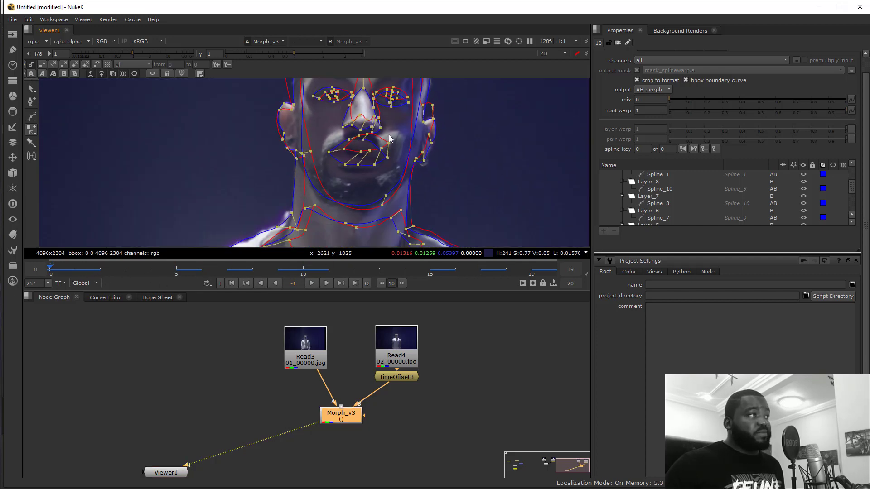
scroll(396, 221, up, 1)
drag(380, 205, 354, 203)
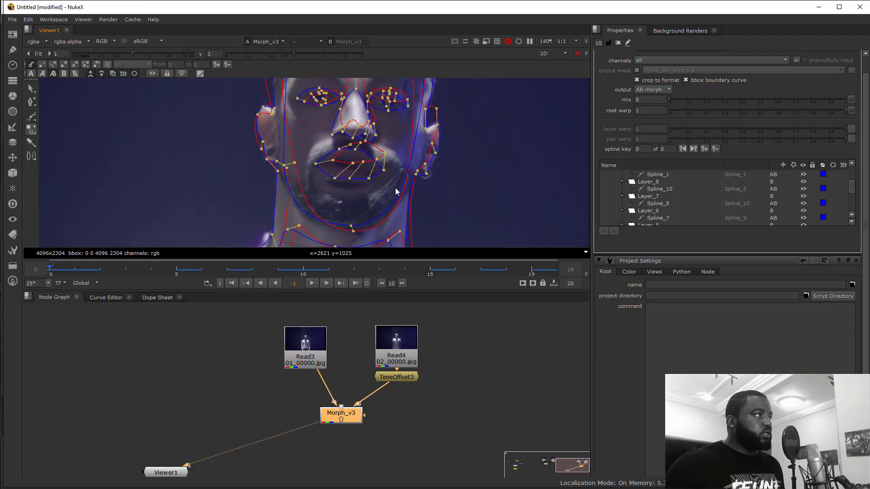
Add face-outline correspondence points at the jaw just below the shadowed ear and at the cheek beside that ear.
scroll(398, 174, up, 1)
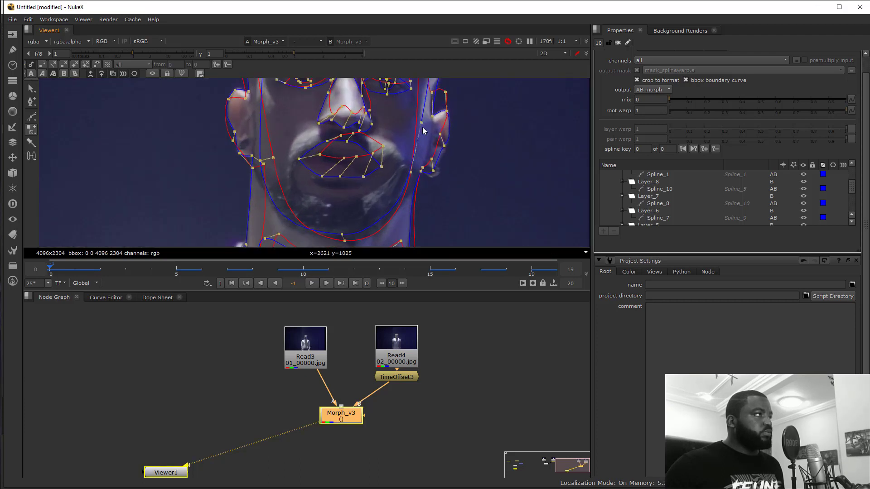
drag(422, 122, 411, 166)
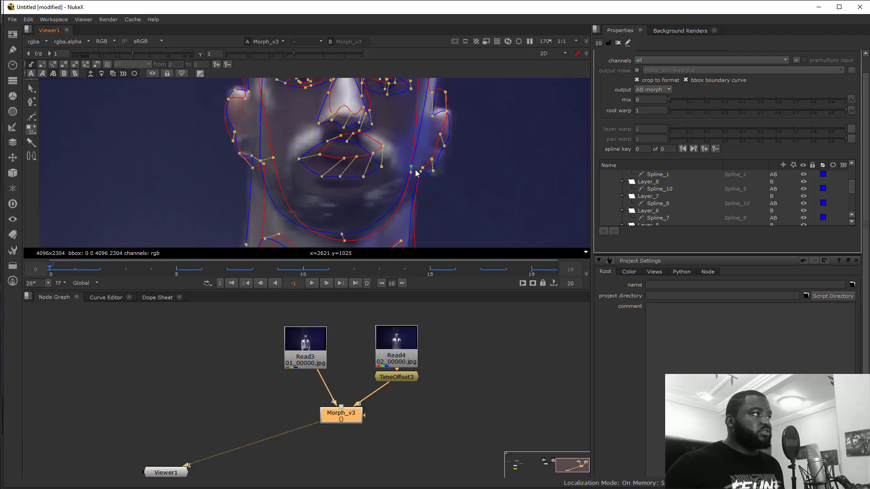
drag(418, 114, 492, 116)
click(422, 180)
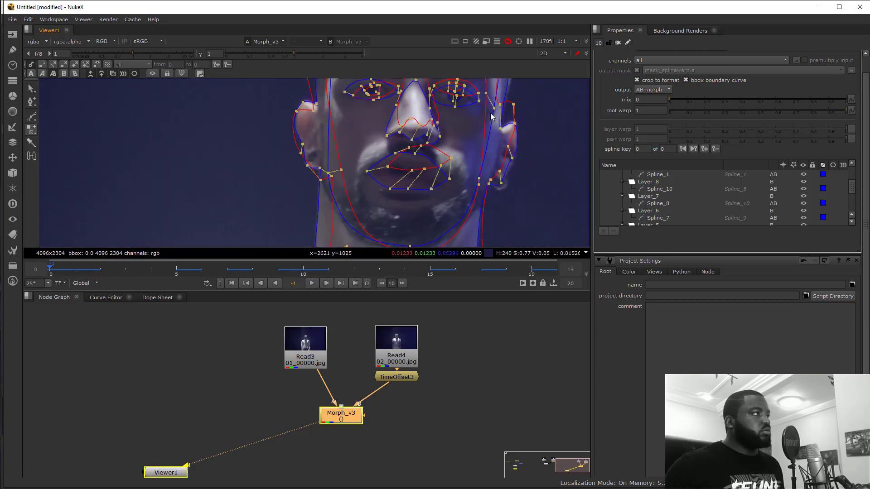
Shift both ends of the face-outline correspondence point by the lit ear lobe down along the jaw.
drag(373, 244, 389, 199)
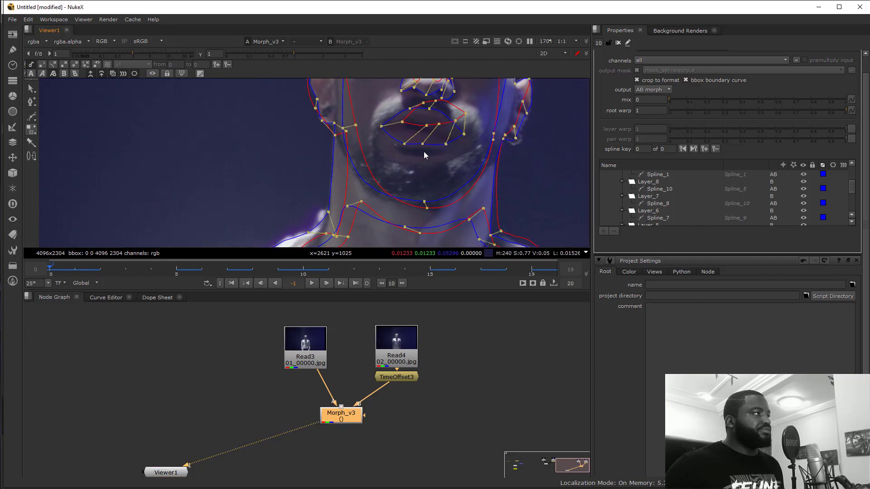
drag(424, 152, 463, 246)
drag(411, 231, 397, 166)
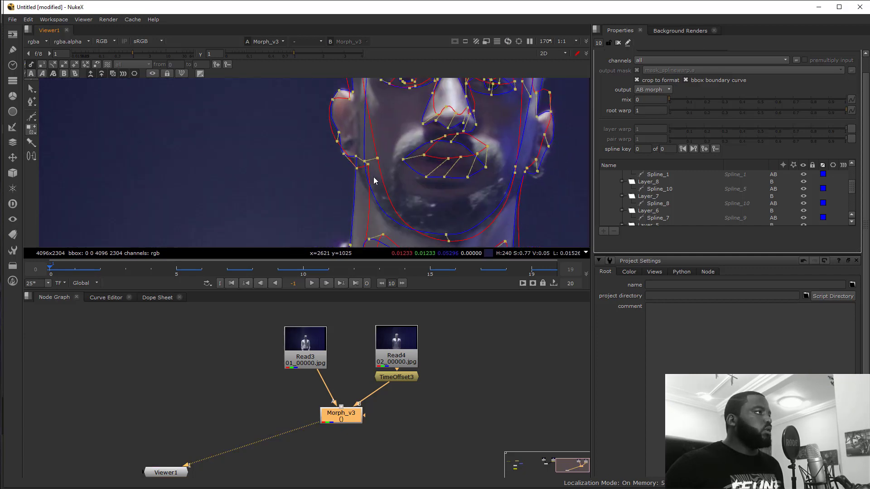
scroll(370, 183, up, 3)
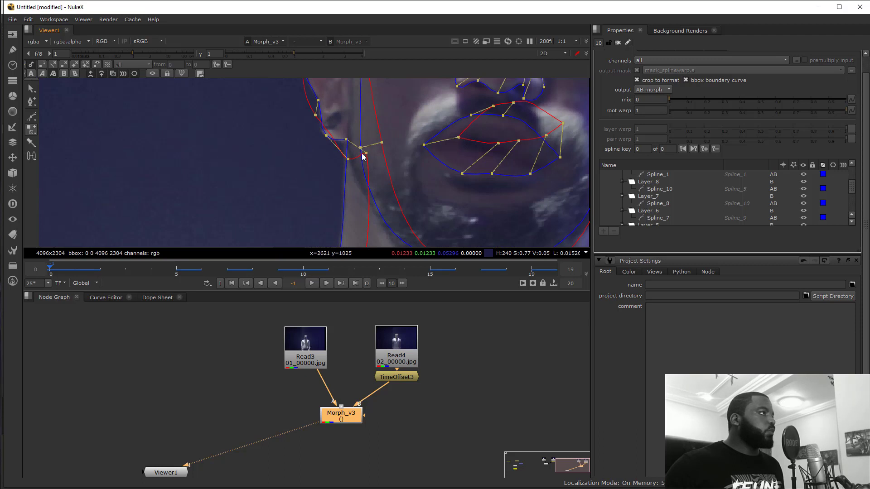
drag(362, 153, 367, 171)
drag(382, 144, 382, 157)
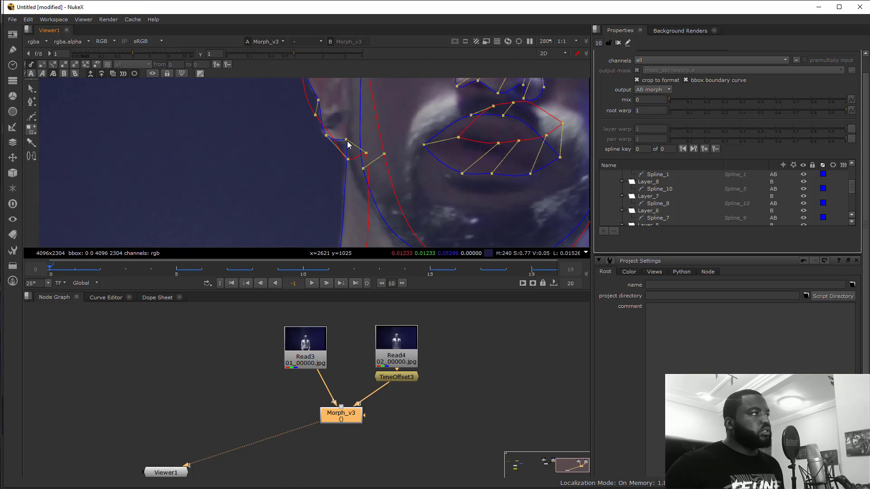
click(361, 168)
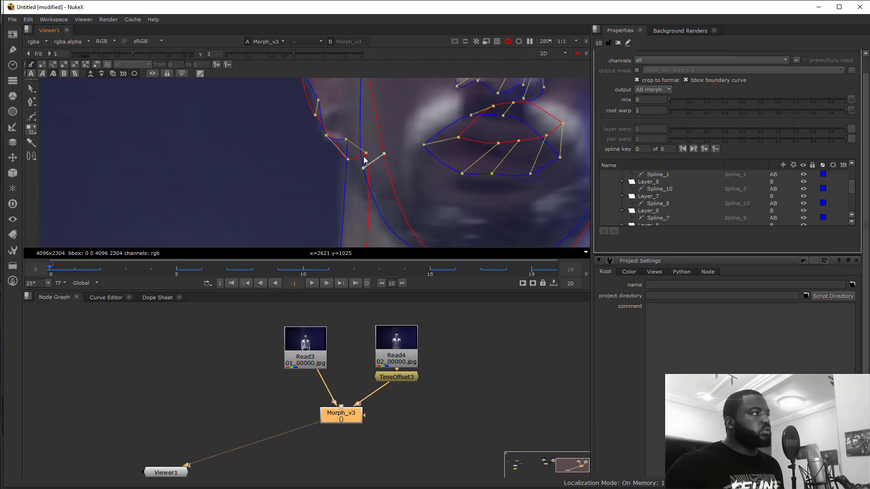
click(361, 154)
click(384, 154)
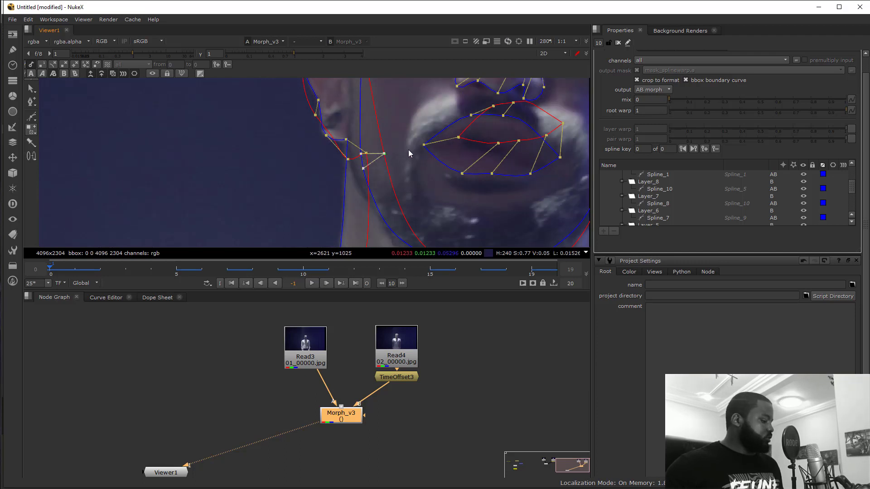
key(ctrl+z)
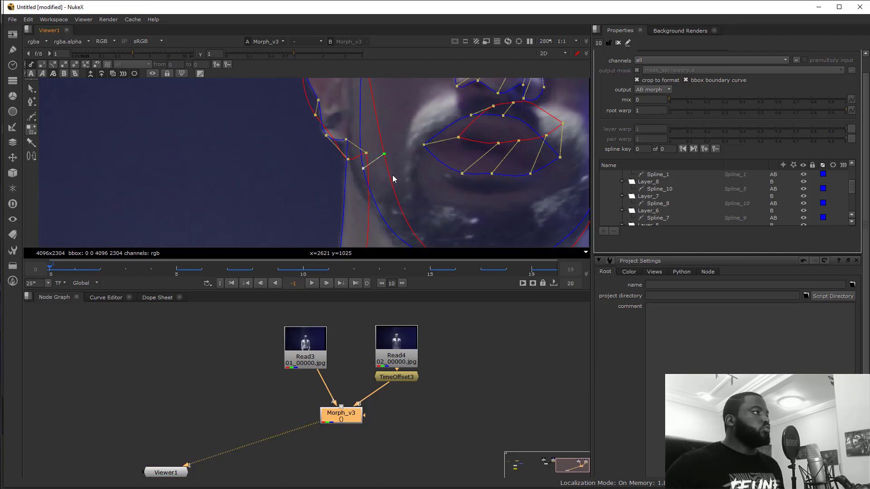
key(ctrl+z)
Reposition both ends of the face-outline correspondence point by the lit ear lobe so the link runs nearly horizontally.
click(389, 175)
click(362, 155)
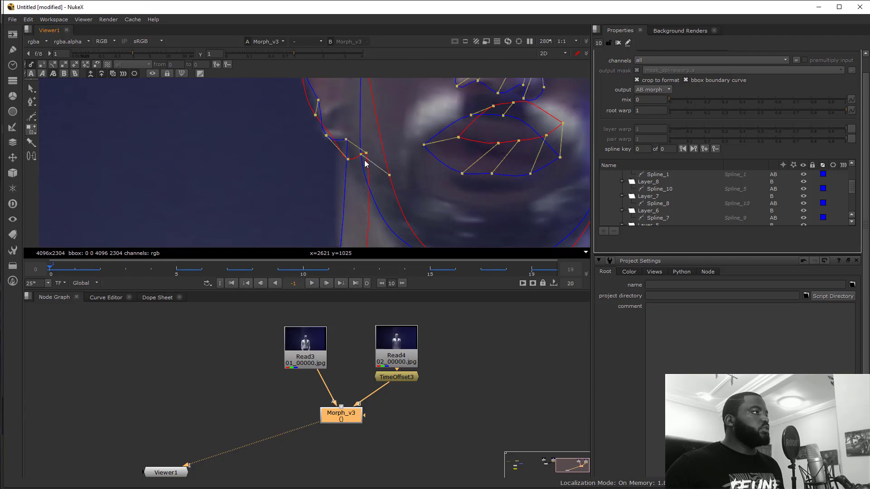
drag(389, 175, 385, 157)
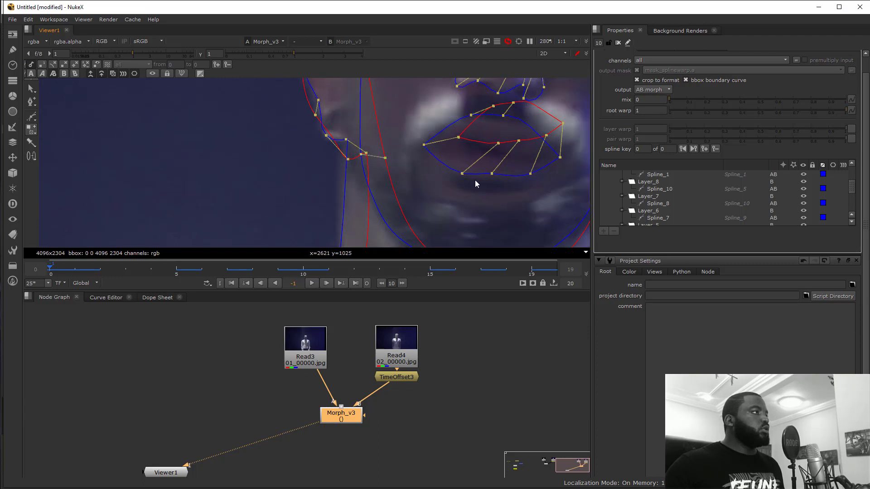
Spread the two ends of the face-outline correspondence point along the jaw below the shadowed ear.
mouse_move(475, 180)
mouse_down()
mouse_move(356, 160)
mouse_move(255, 163)
mouse_up()
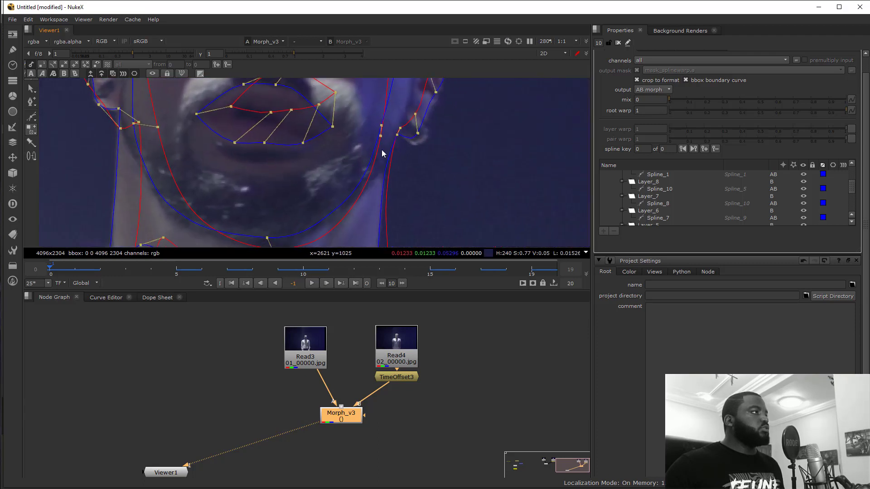
drag(403, 151, 394, 193)
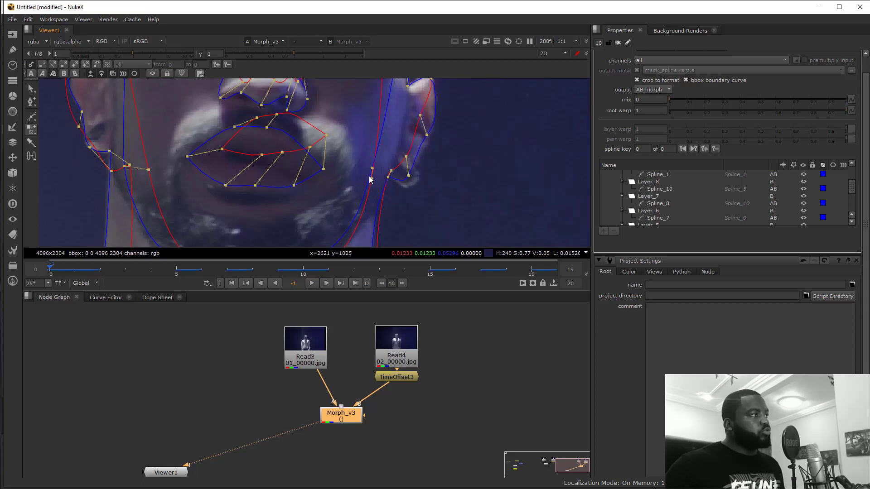
mouse_move(371, 178)
mouse_down()
mouse_move(374, 163)
mouse_move(373, 179)
mouse_up()
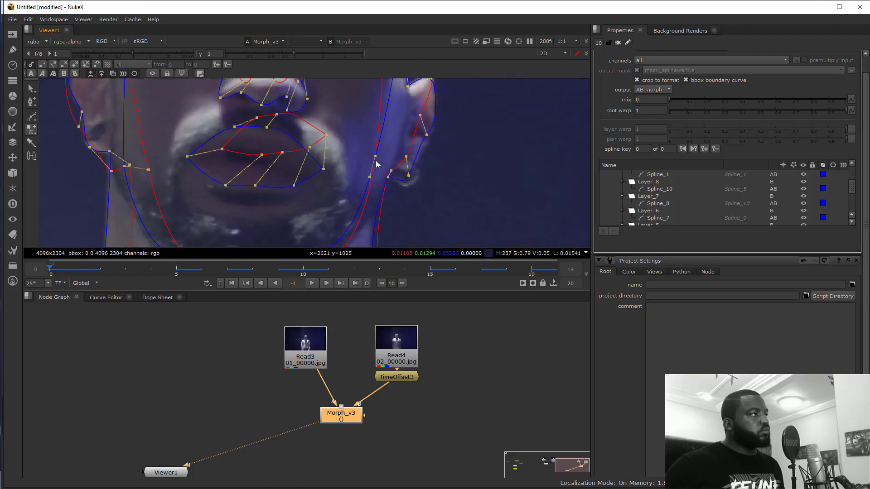
Move the red end of the cheek correspondence point beside the shadowed ear upward and its blue end slightly downward.
drag(420, 94, 399, 192)
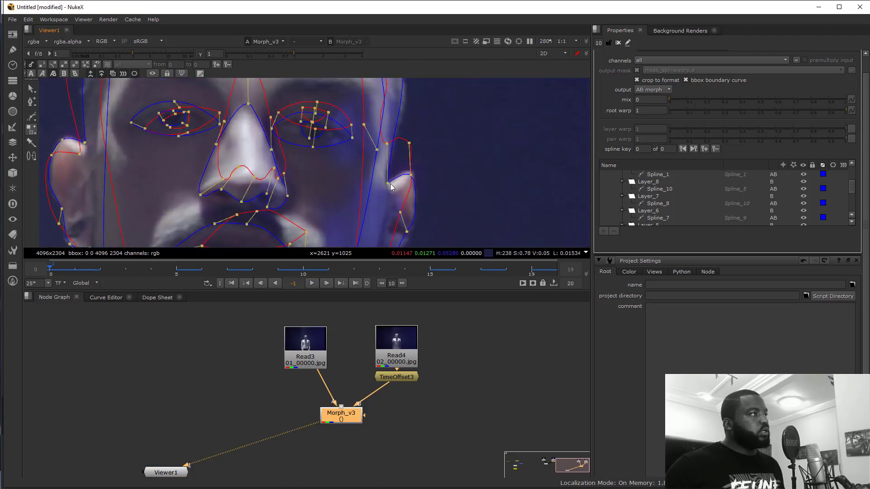
mouse_move(369, 152)
mouse_down()
mouse_move(373, 176)
mouse_move(370, 141)
mouse_up()
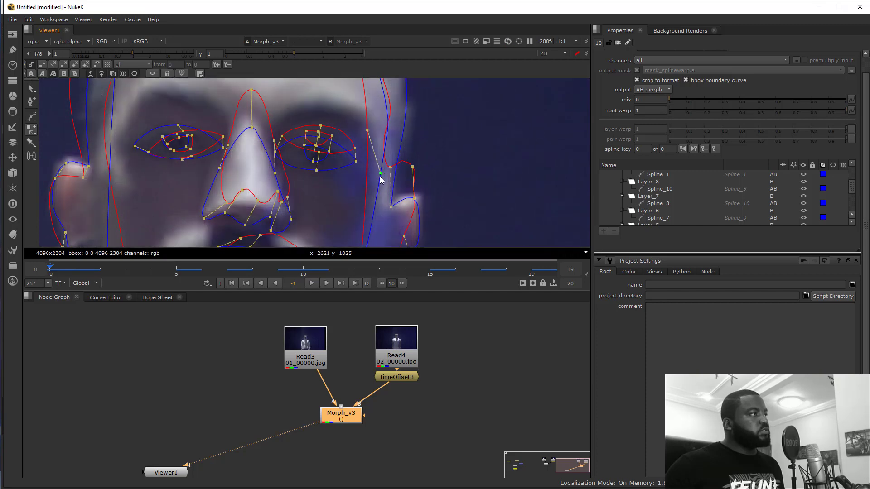
drag(381, 174, 381, 181)
Add a face-outline correspondence point at the shadowed temple and move the red end of the hairline-corner point above it upward.
drag(378, 87, 388, 180)
click(395, 194)
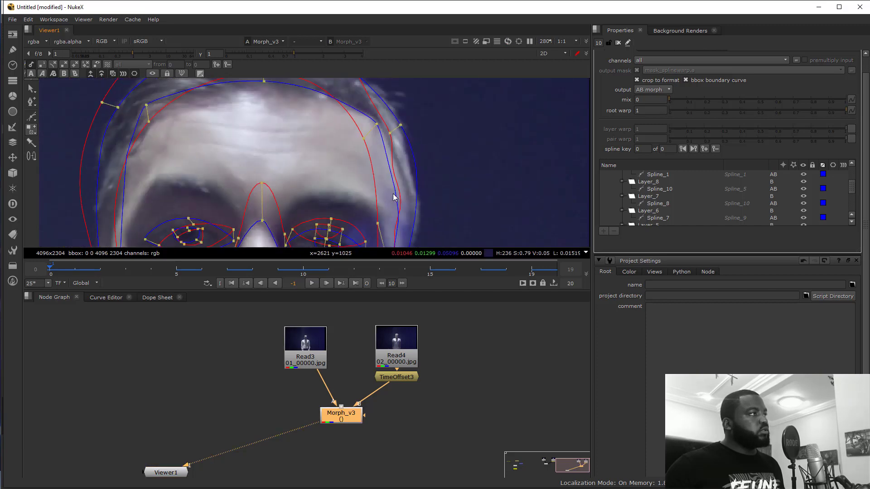
drag(360, 145, 384, 174)
Examine the chin, neck and shoulder correspondences, and view the warped face with the spline overlay hidden.
scroll(342, 194, down, 6)
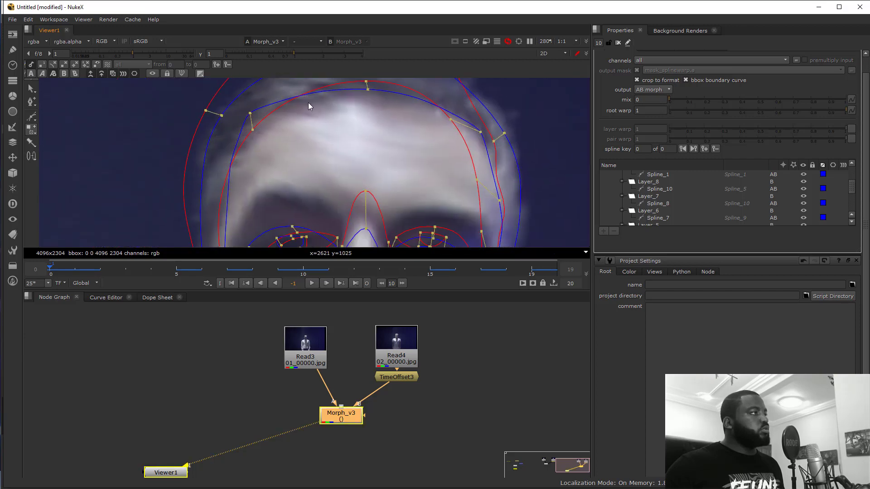
scroll(367, 190, up, 2)
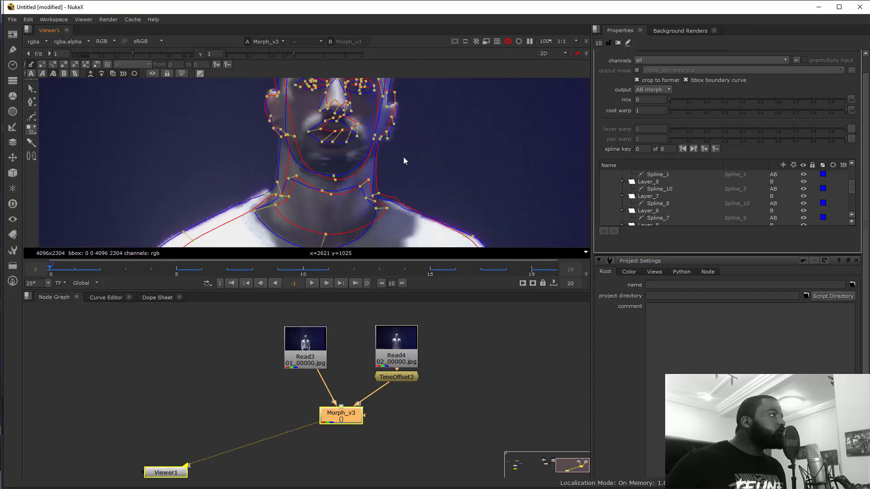
scroll(370, 165, up, 1)
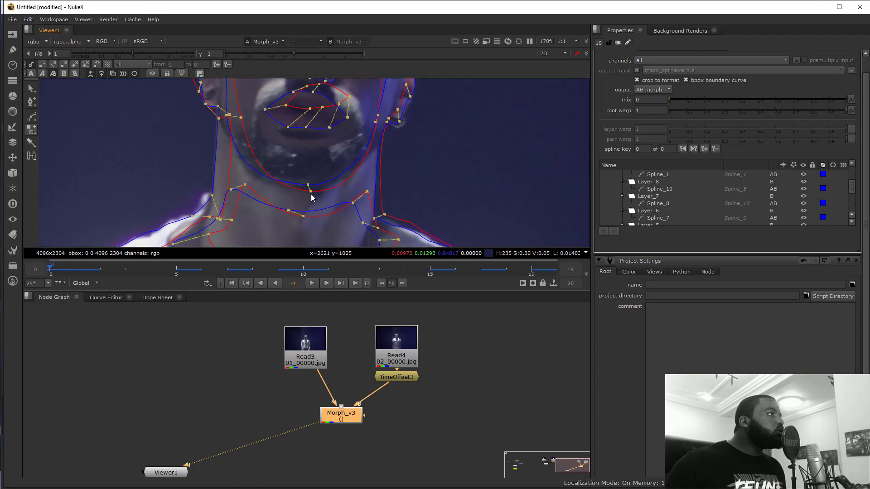
scroll(340, 188, down, 2)
drag(364, 172, 381, 127)
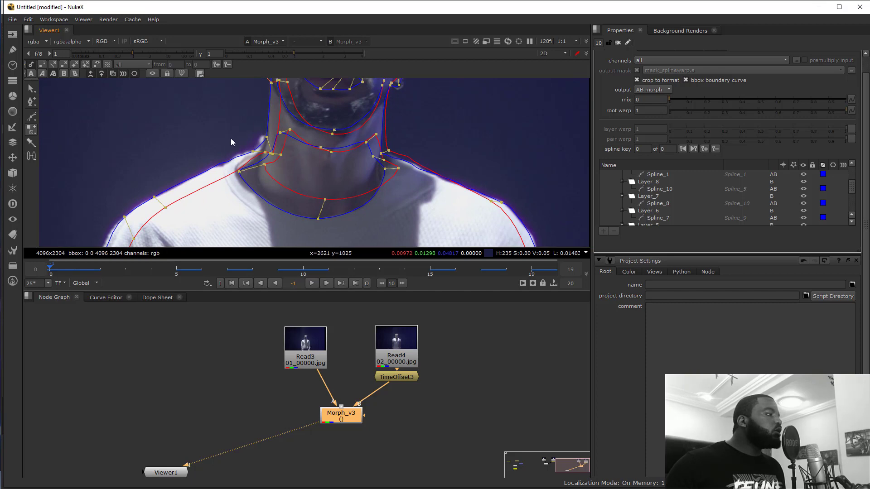
key(o)
scroll(304, 170, down, 3)
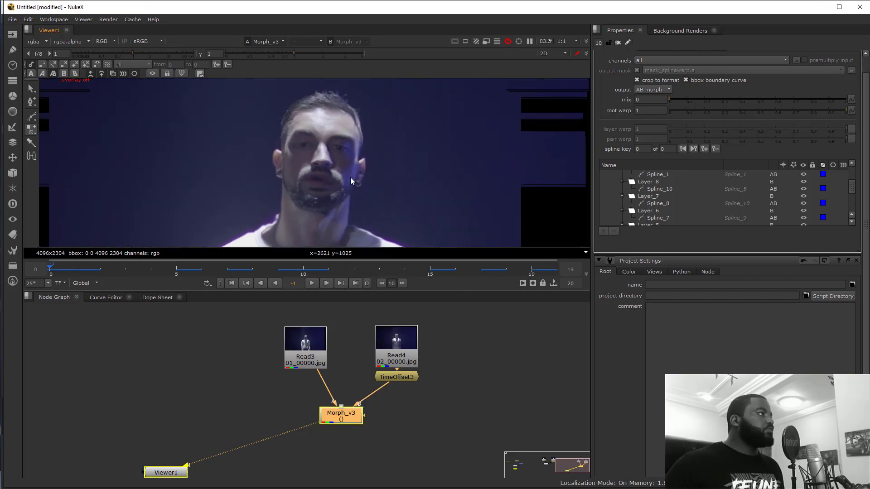
Preview the face morph at mix 1, then with mix at 0.495 and root warp at 0.485.
scroll(407, 172, up, 1)
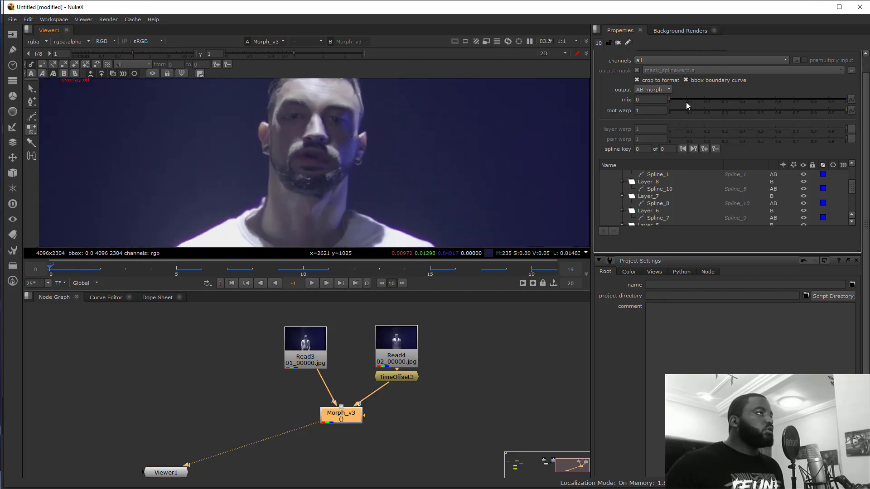
drag(687, 99, 848, 100)
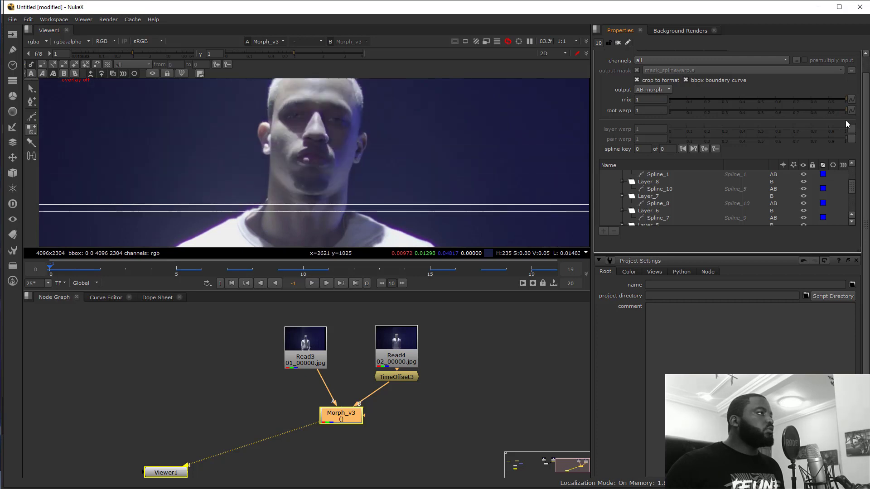
click(757, 99)
click(755, 111)
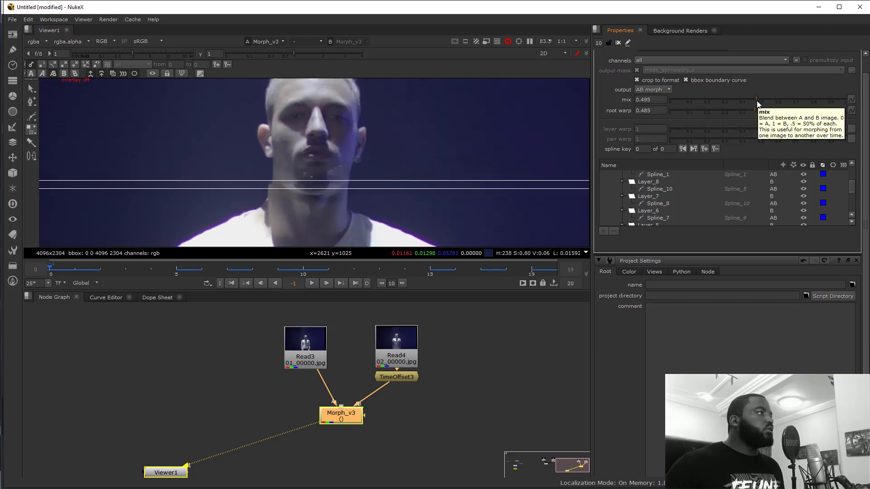
drag(411, 172, 419, 198)
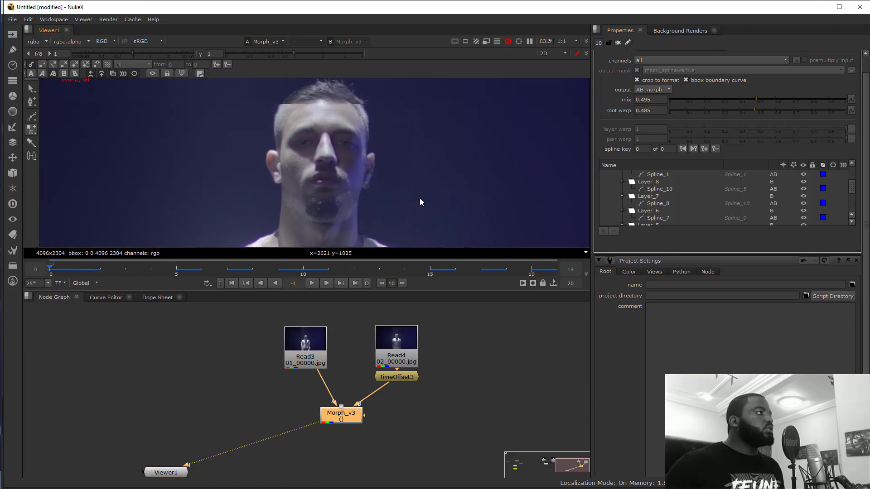
scroll(352, 156, up, 4)
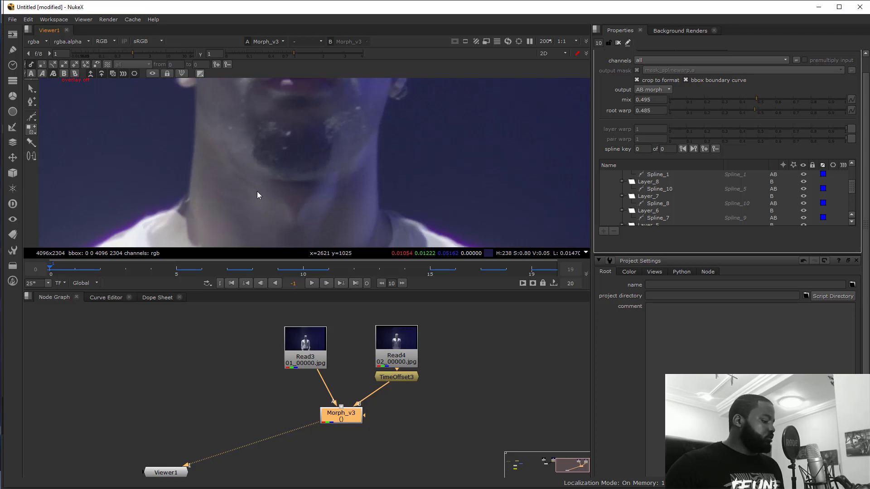
Show the spline overlay and compare the mouth and chin area between the Read3 source and the Morph_v3 result.
key(o)
drag(354, 155, 363, 202)
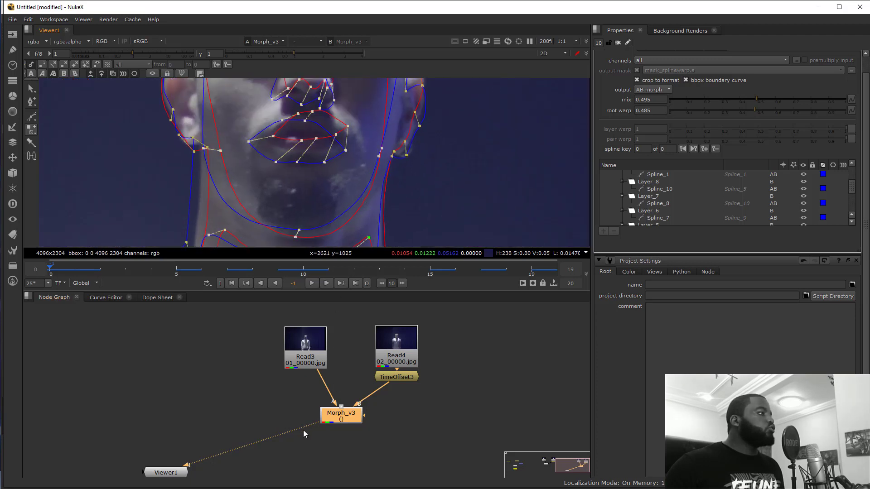
drag(303, 430, 311, 366)
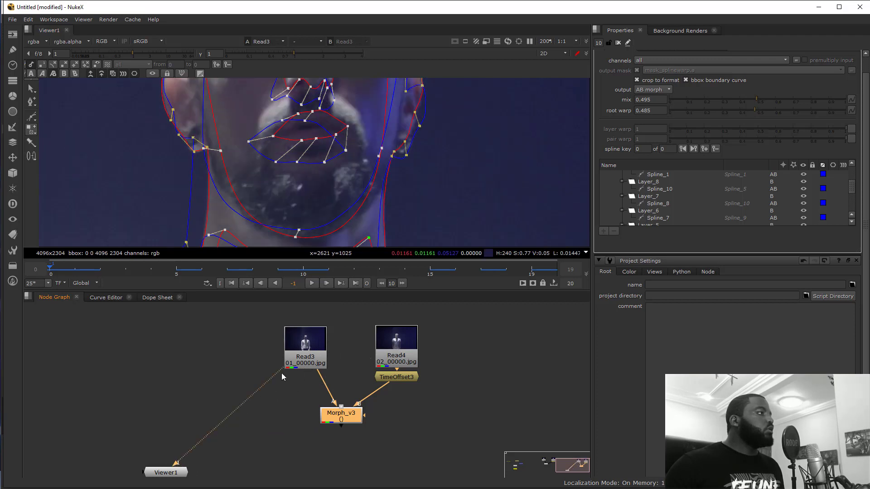
drag(282, 373, 333, 417)
scroll(363, 186, down, 3)
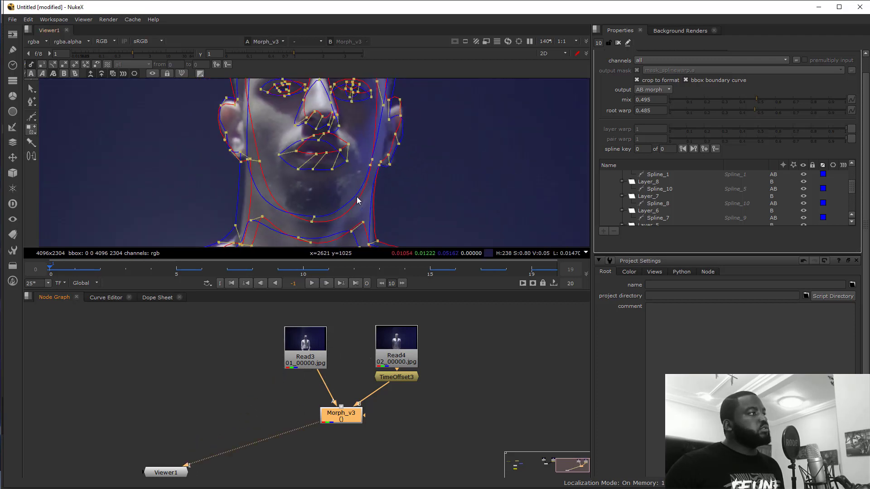
scroll(362, 179, up, 2)
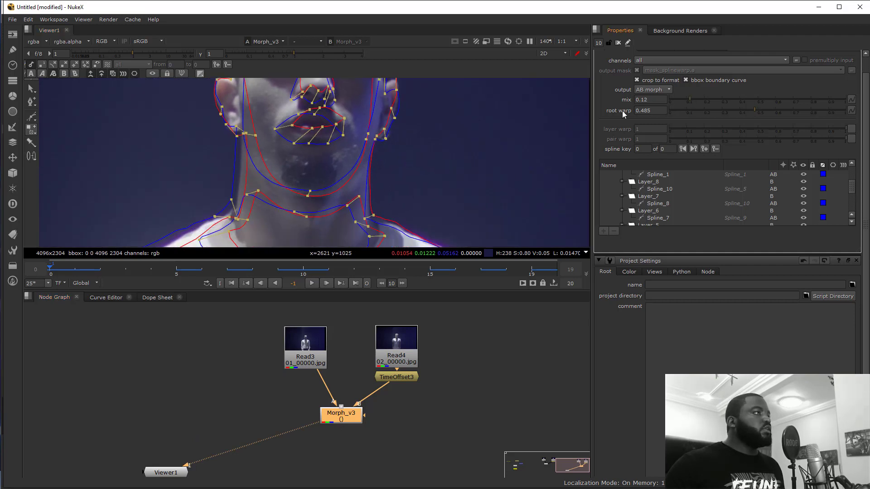
Animate the Morph_v3 mix with a key of 0 at frame -1 and a key of 1 at frame 19.
drag(623, 111, 622, 110)
right_click(657, 100)
click(673, 106)
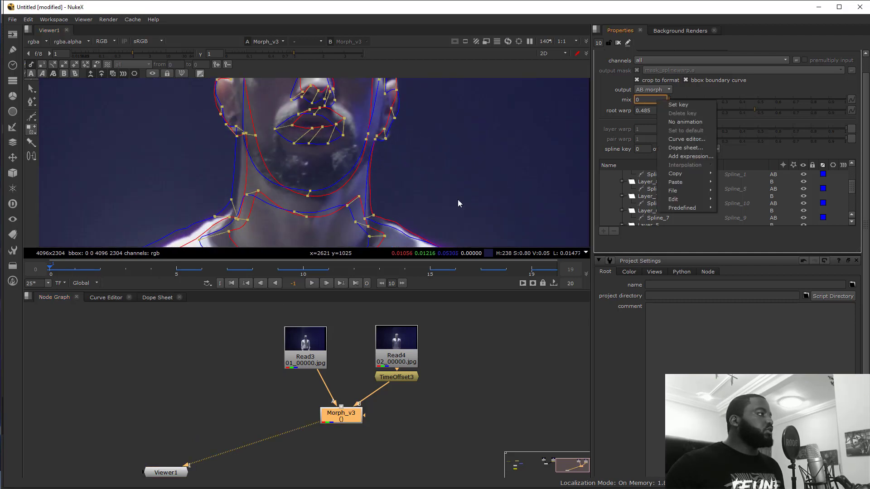
click(678, 105)
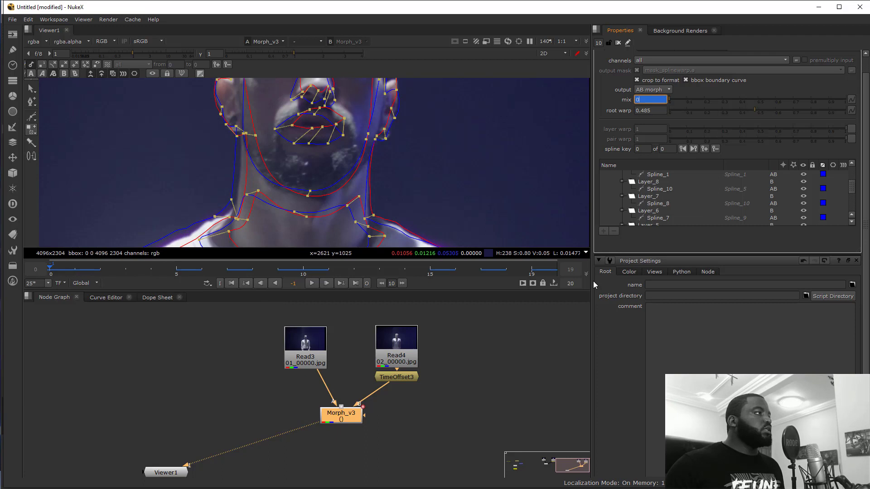
click(540, 272)
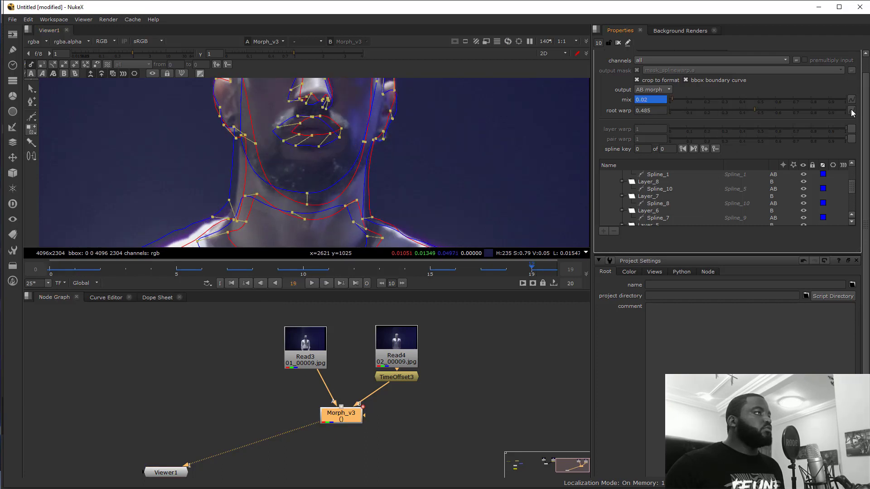
drag(853, 113, 852, 114)
Copy the links from the animated mix and paste them as absolute onto the root warp.
right_click(652, 100)
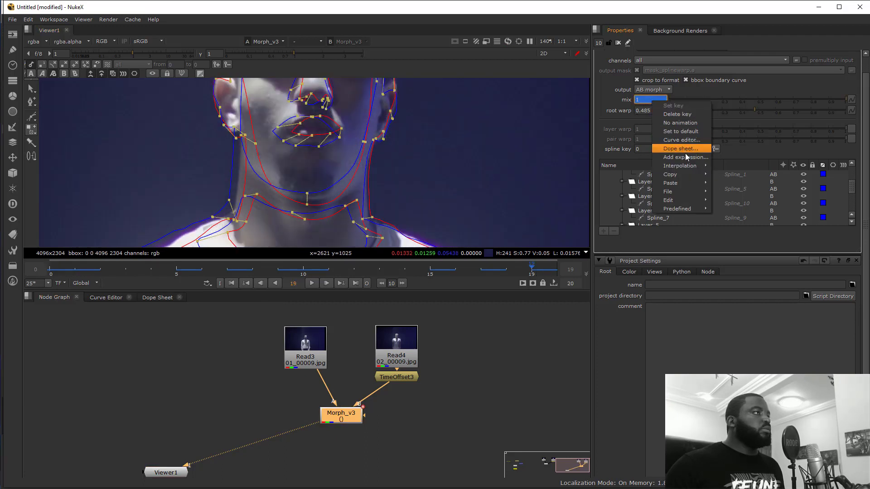
mouse_move(687, 176)
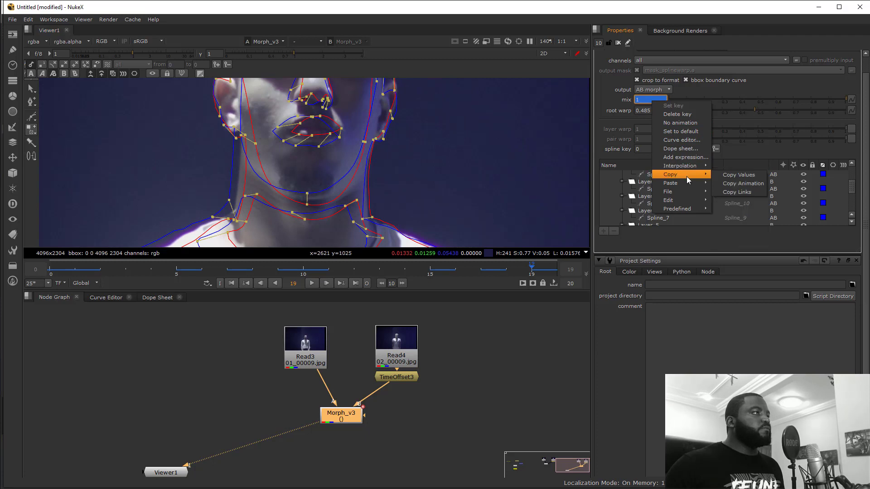
click(749, 191)
right_click(654, 110)
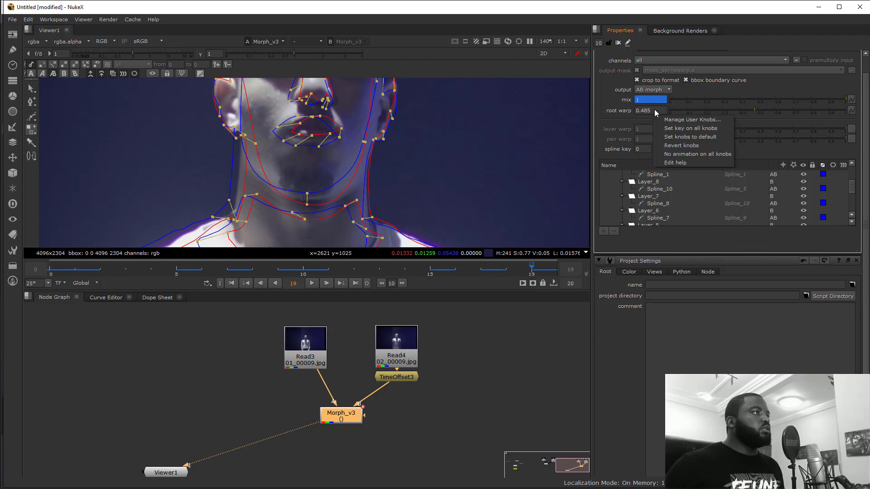
mouse_move(693, 174)
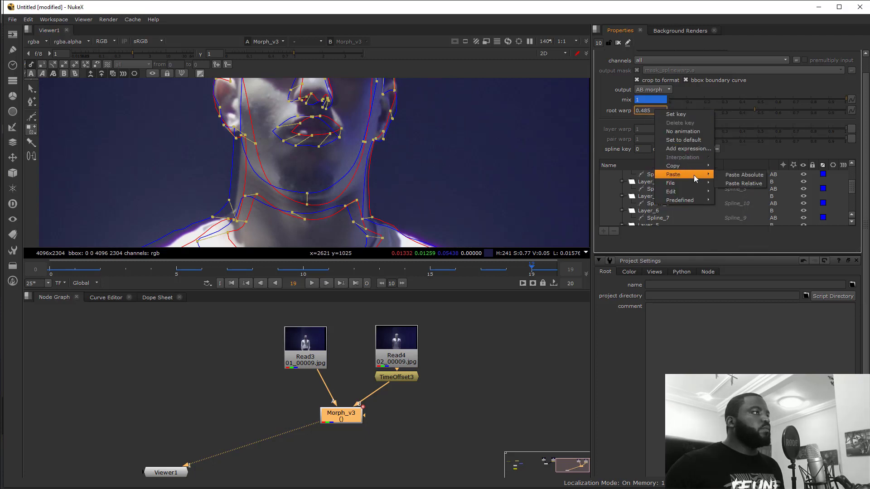
click(755, 176)
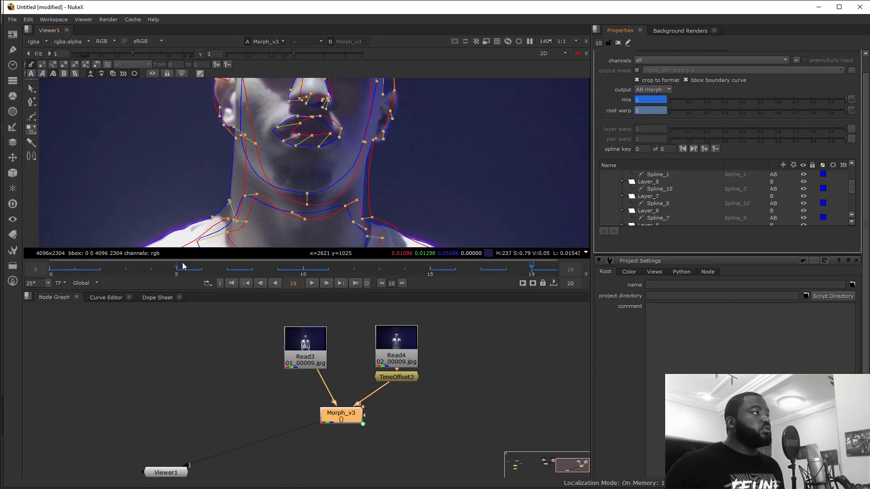
Review the animated morph from frame 0 with the spline overlay hidden, including the whole figure in a maximized viewer, and restore the layout.
click(57, 276)
scroll(439, 182, down, 1)
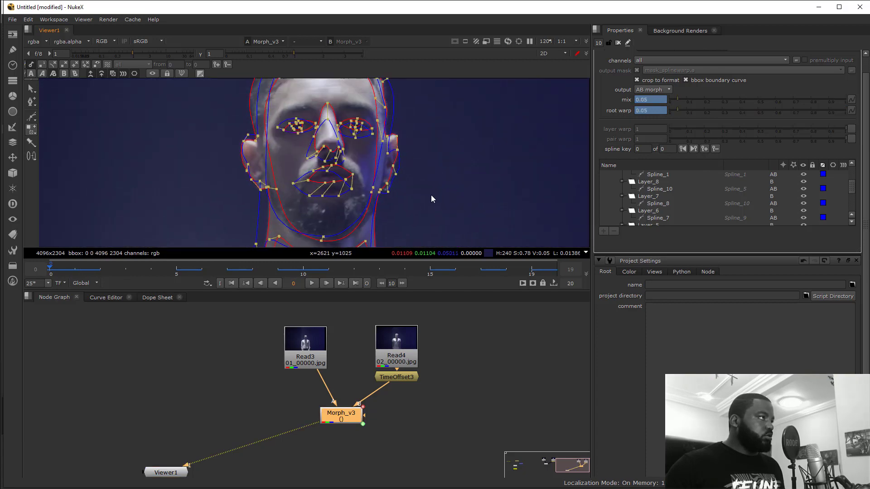
key(Tab)
key(Tab)
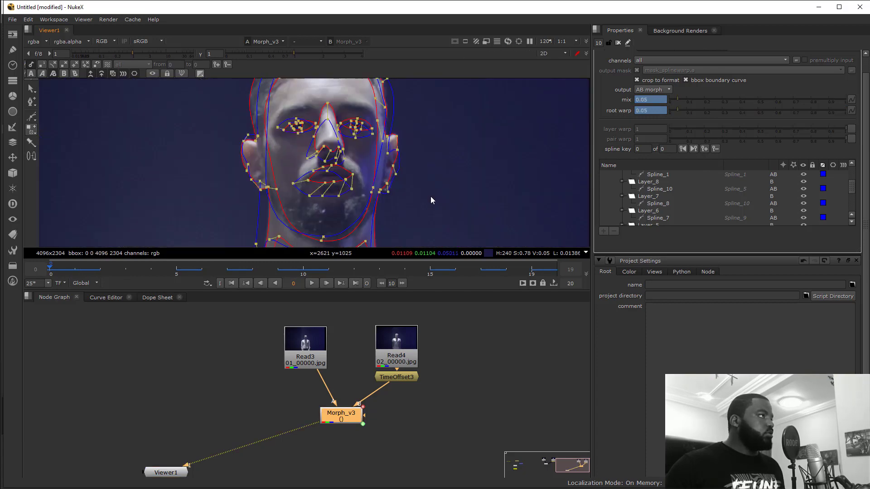
key(o)
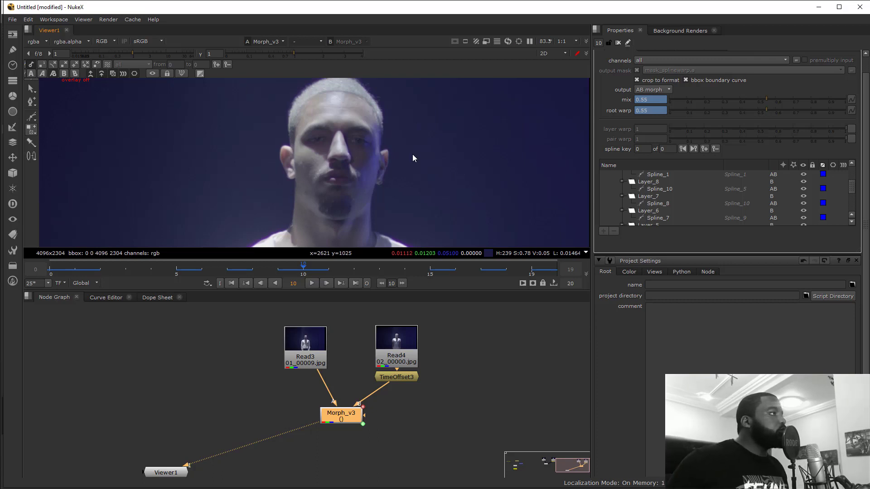
scroll(416, 157, down, 3)
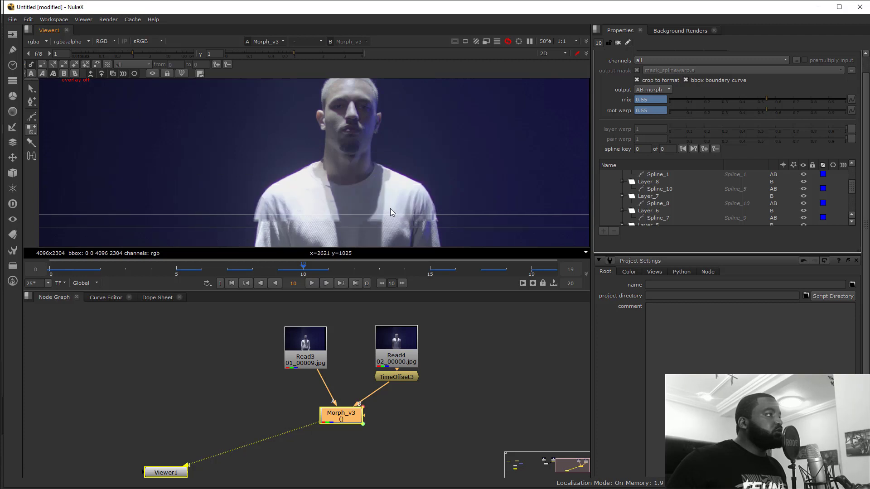
key(space)
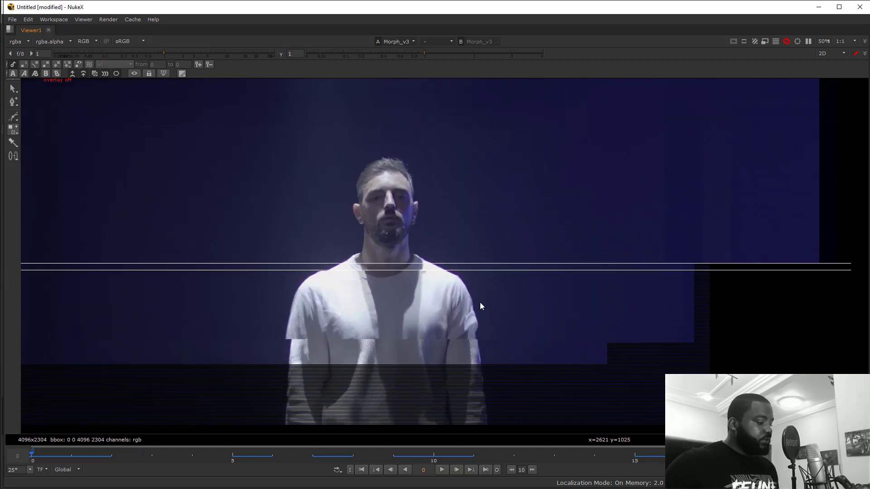
key(Tab)
key(Tab)
key(space)
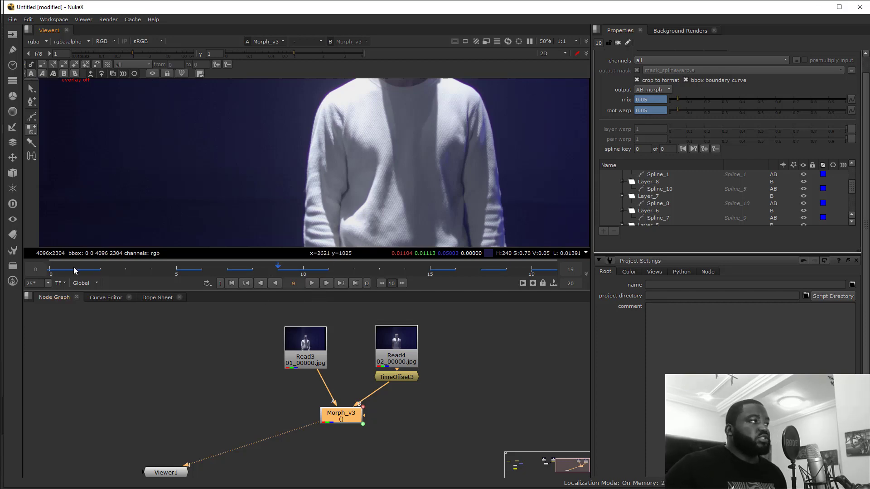
Play the animated morph from frame 0 and stop the playback at frame 7.
click(51, 268)
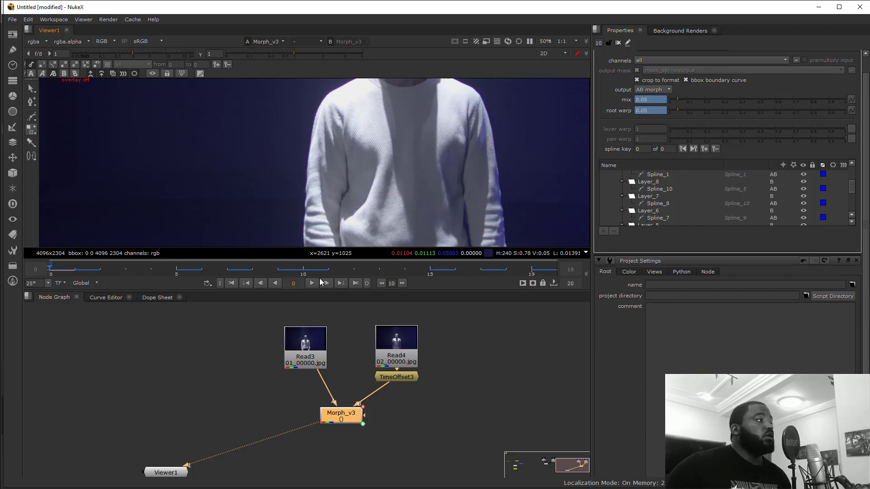
key(l)
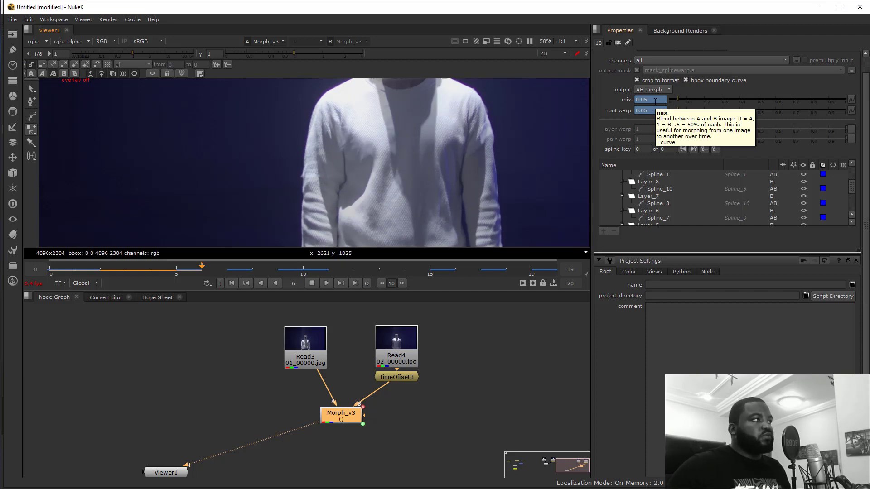
click(311, 283)
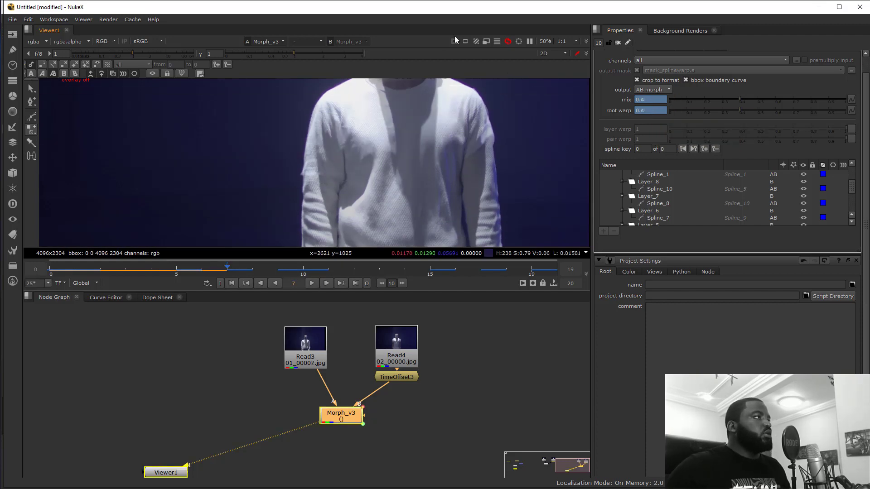
Limit viewer rendering to a region of interest around the head and shoulders, narrowing its width slightly and extending its lower edge.
click(486, 42)
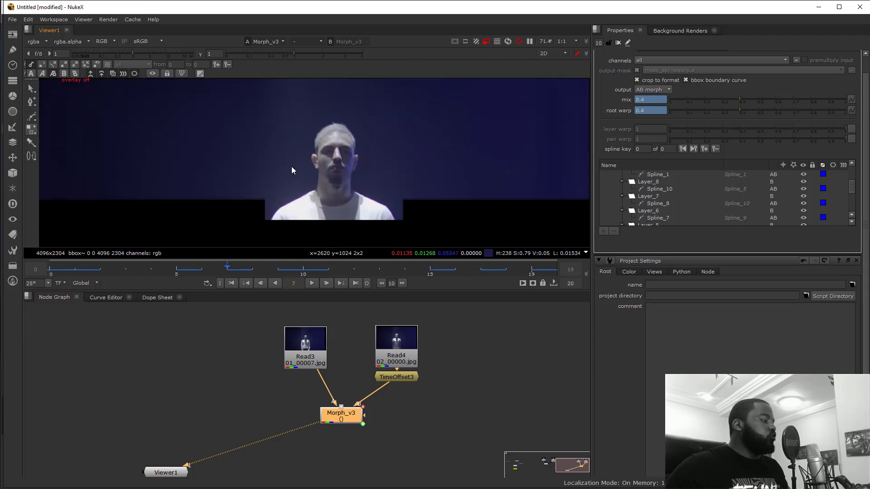
key(o)
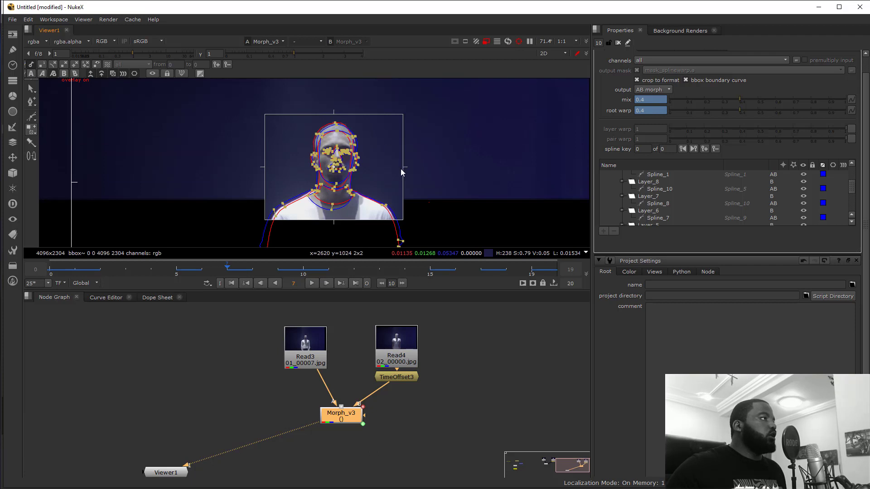
drag(404, 164, 396, 167)
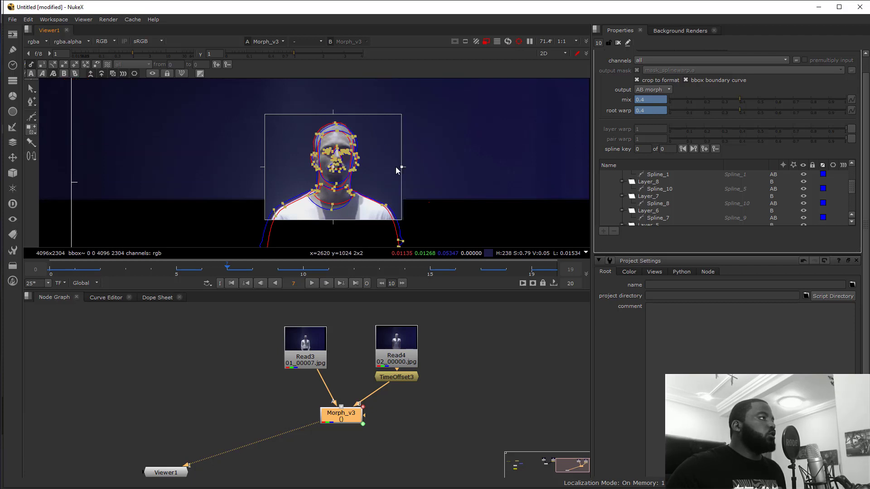
drag(342, 223, 333, 225)
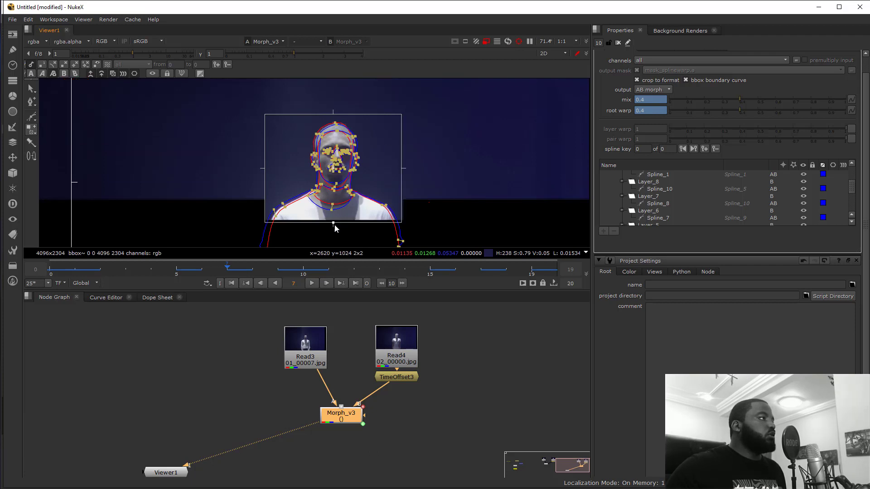
Play back the morph within the region of interest, hide the spline overlay, stop playback, and return to frame 0 for a closer look.
click(312, 283)
click(437, 140)
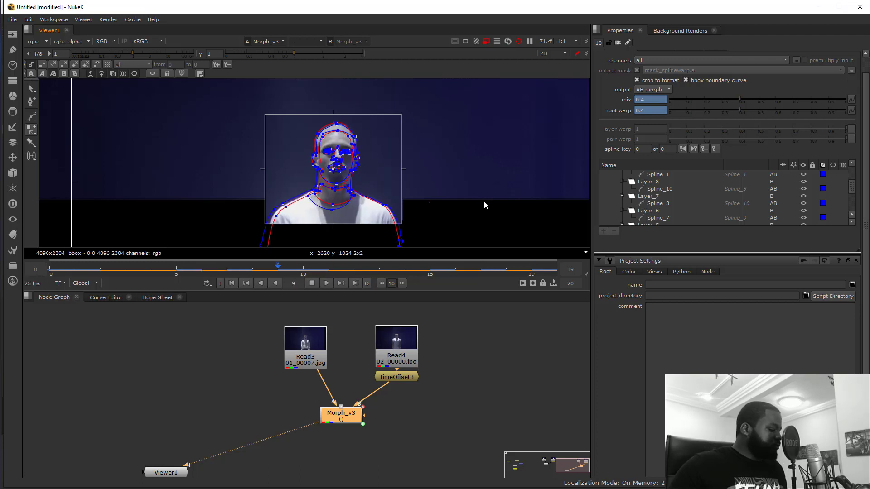
key(o)
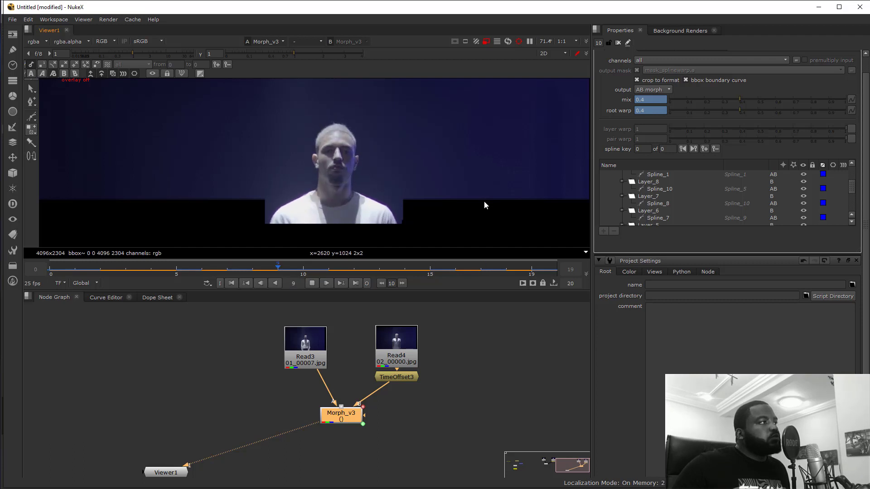
click(311, 287)
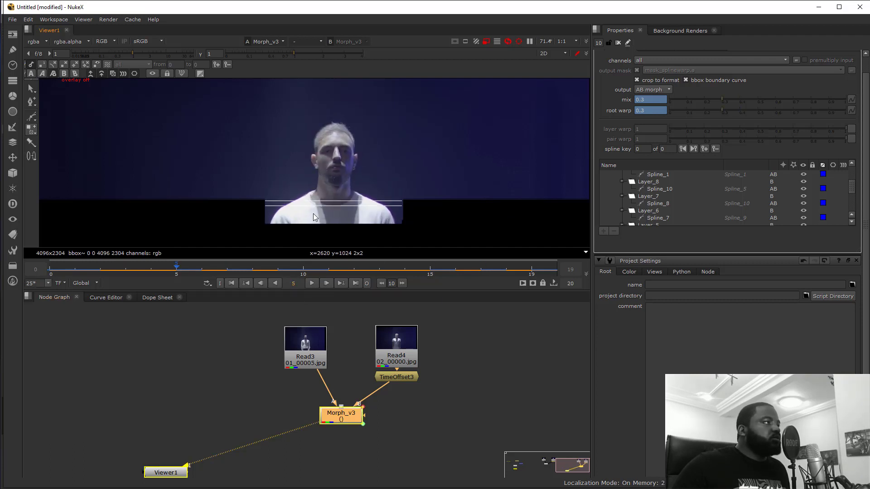
scroll(317, 206, up, 2)
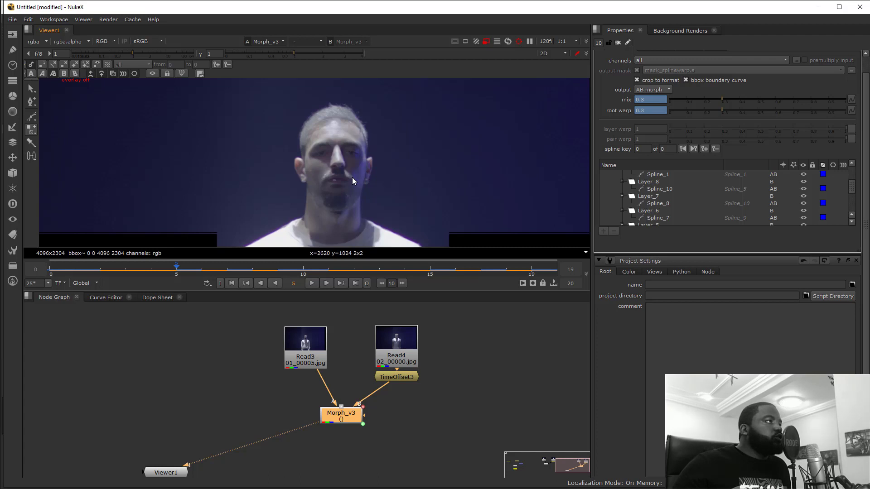
click(52, 270)
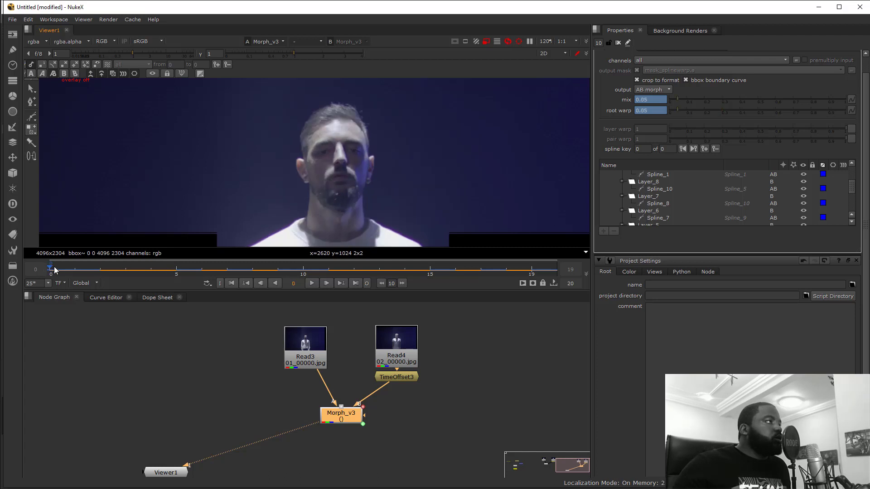
right_click(654, 98)
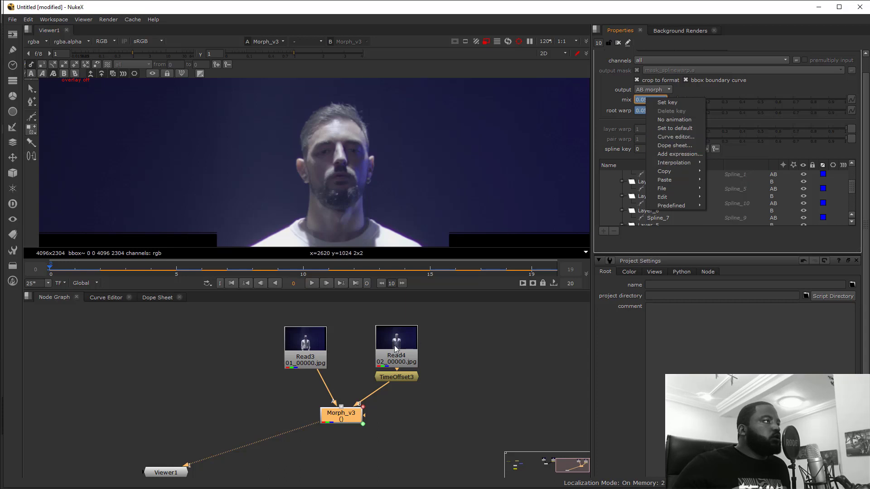
click(107, 298)
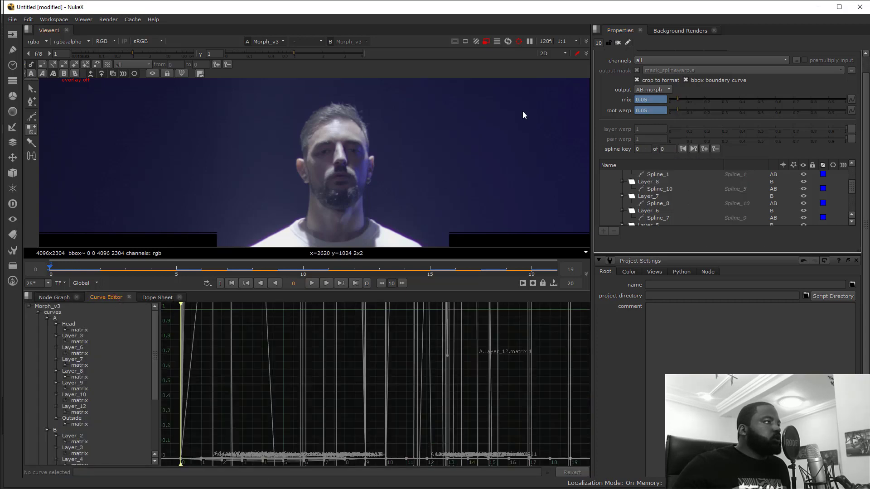
scroll(602, 52, up, 2)
click(618, 43)
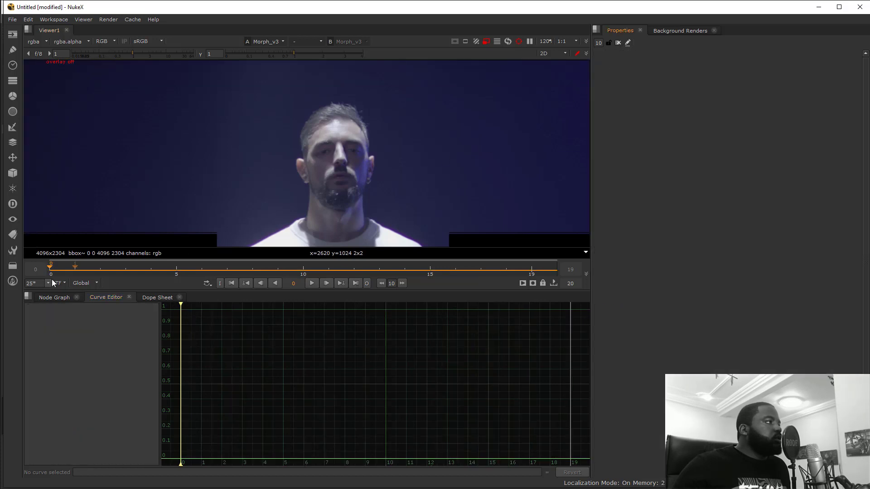
click(50, 298)
double_click(347, 422)
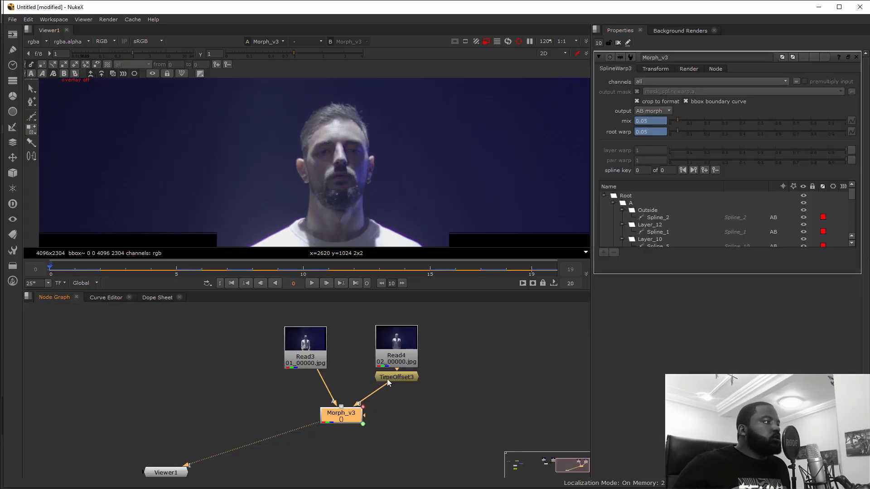
Open Morph_v3's mix curve in the Curve Editor and ease it into an S-curve by flattening the tangents at its first and last keys.
right_click(654, 120)
click(701, 158)
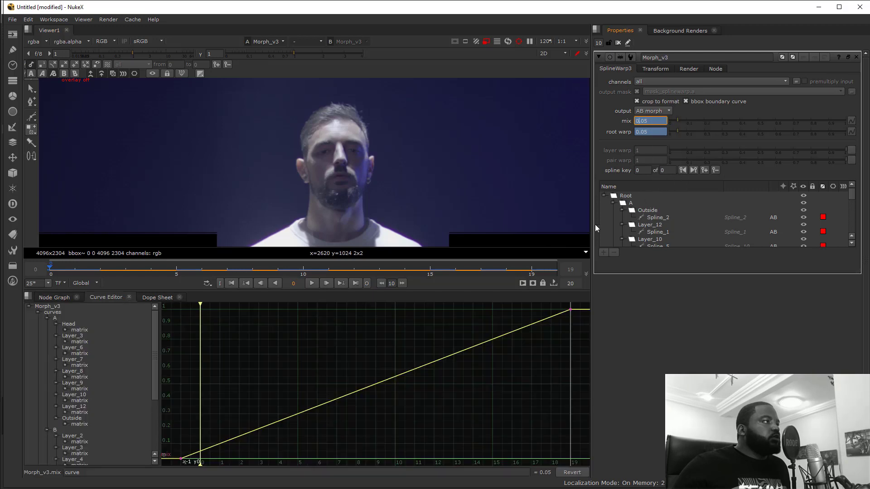
drag(477, 432, 578, 307)
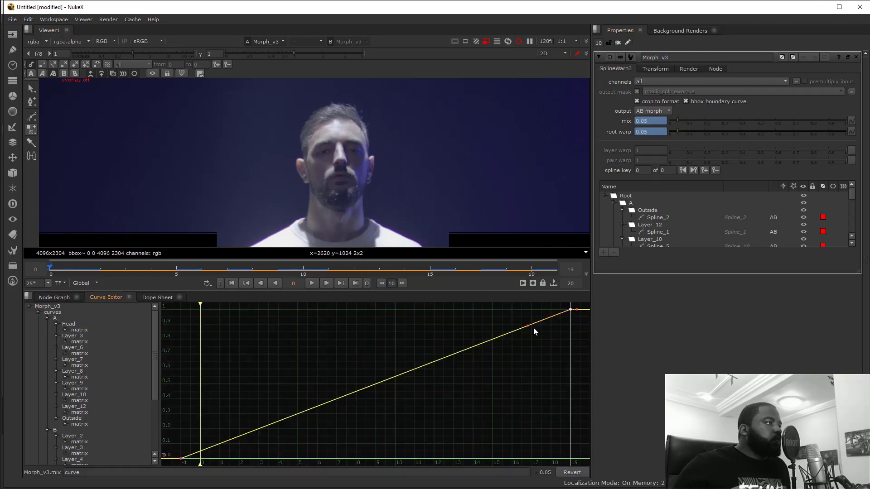
key(space)
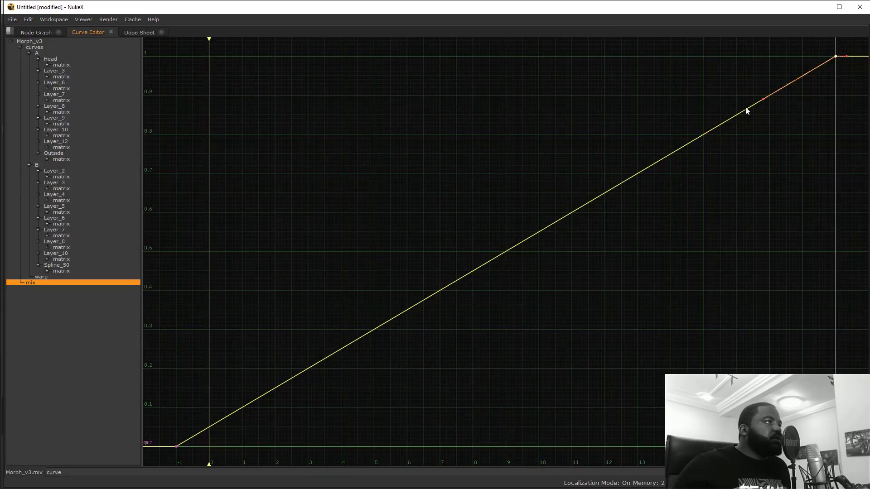
drag(765, 97, 701, 56)
drag(852, 53, 850, 53)
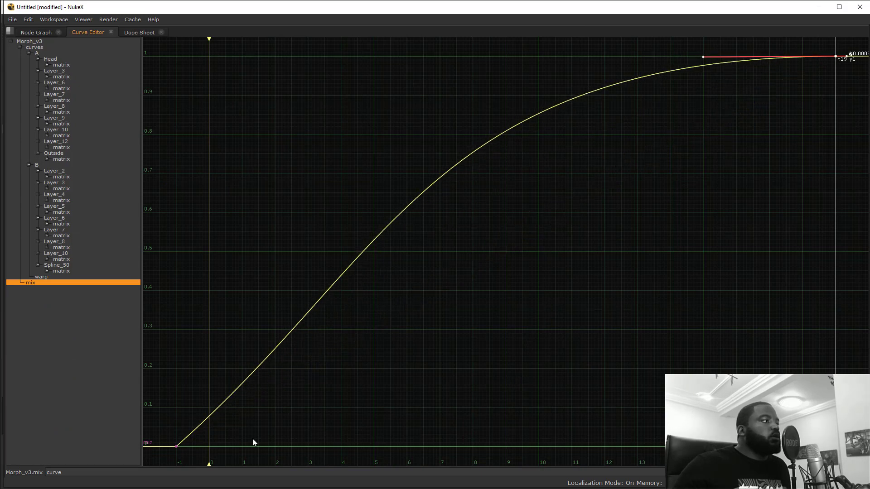
click(176, 446)
drag(225, 402, 311, 444)
key(space)
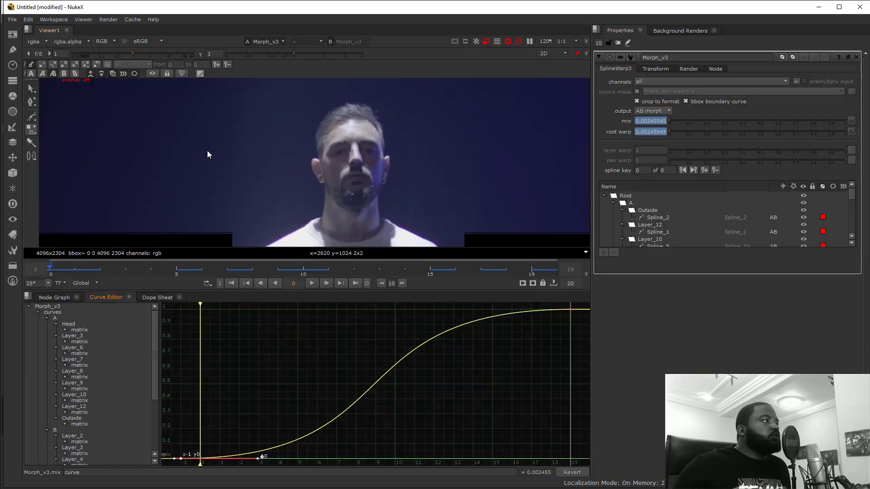
Play back the eased morph, check the head and shoulders at different zoom levels, and stop the playback.
click(51, 297)
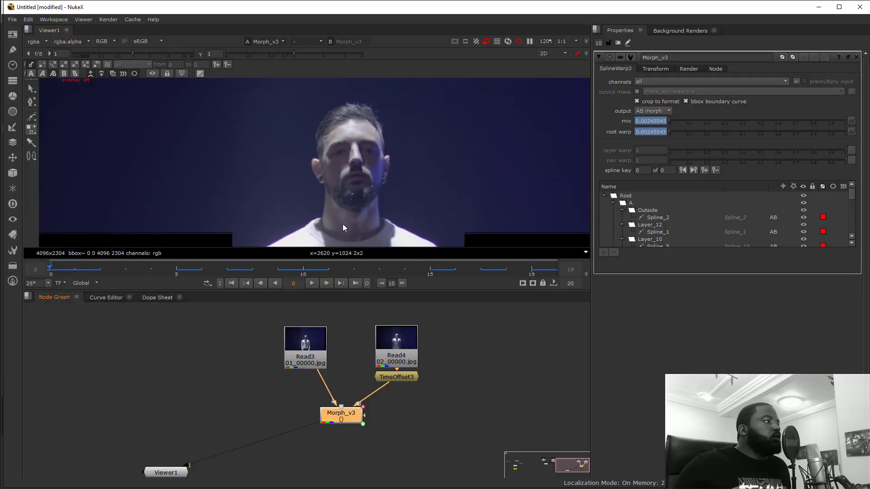
key(l)
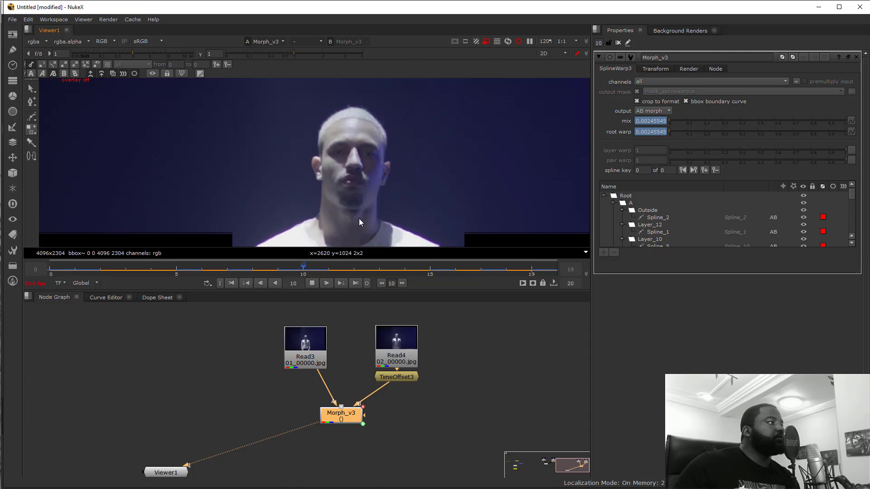
scroll(362, 199, down, 5)
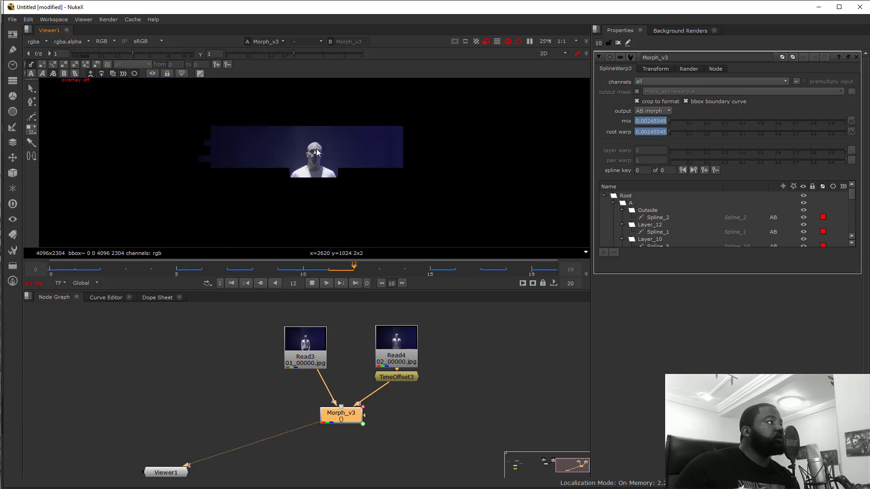
scroll(317, 150, up, 5)
scroll(327, 156, down, 2)
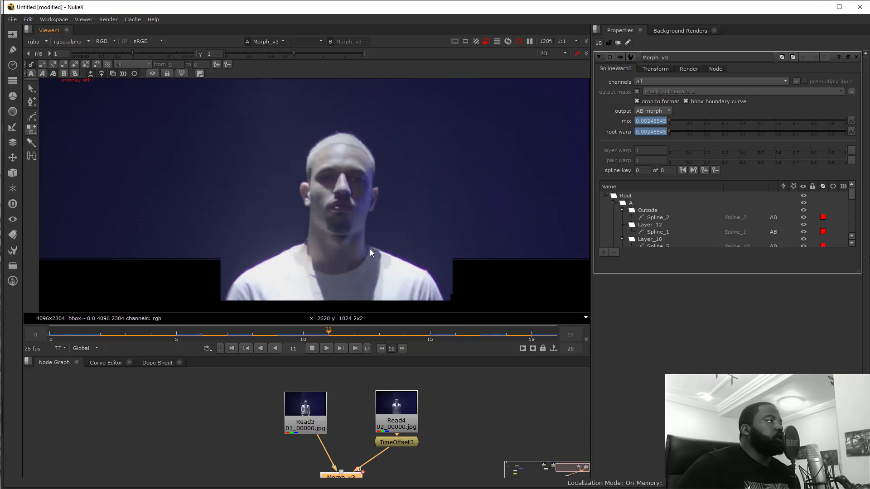
click(312, 349)
Examine the collar and shoulder edges of the morph at frame 7, first without and then with the spline overlay.
scroll(363, 266, up, 2)
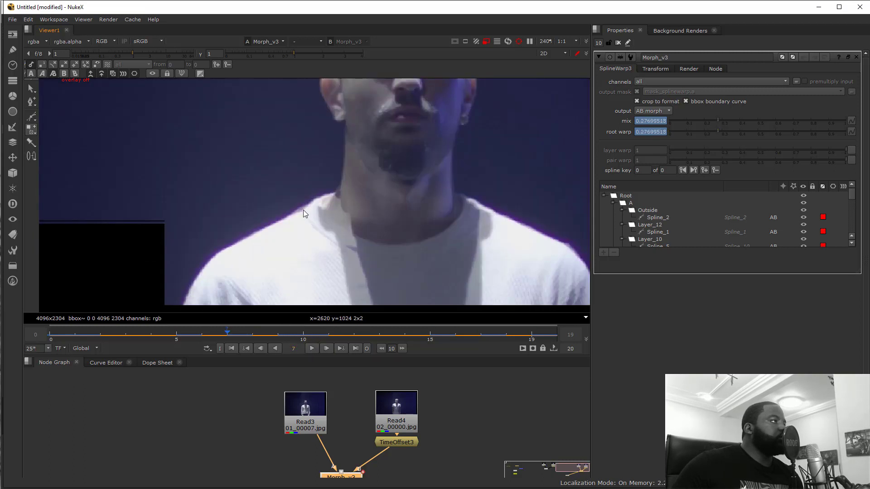
scroll(294, 216, up, 1)
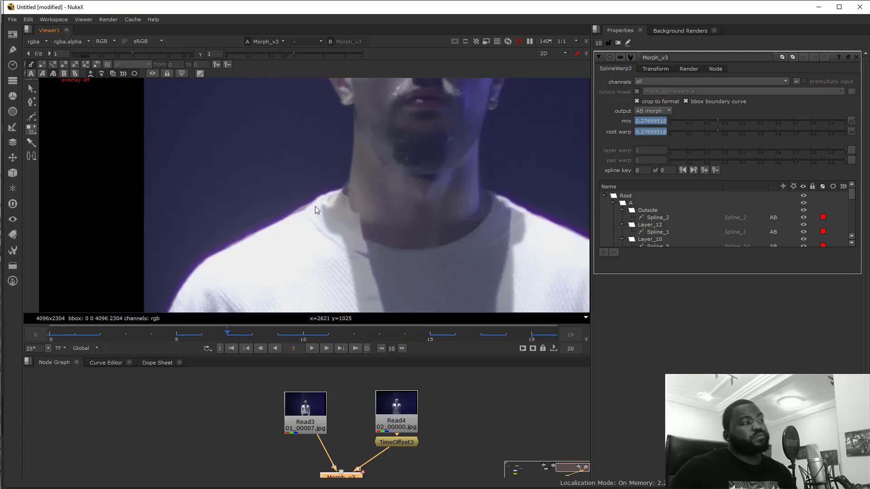
scroll(312, 221, up, 1)
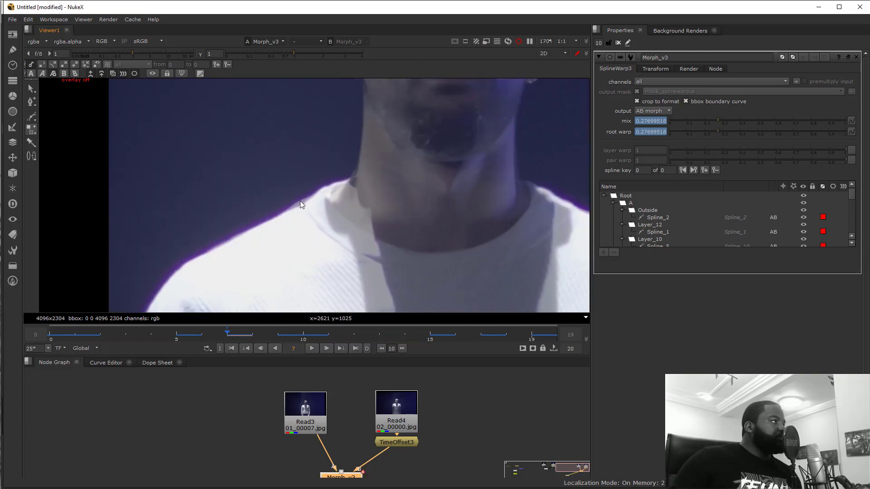
scroll(298, 224, down, 1)
drag(409, 237, 286, 190)
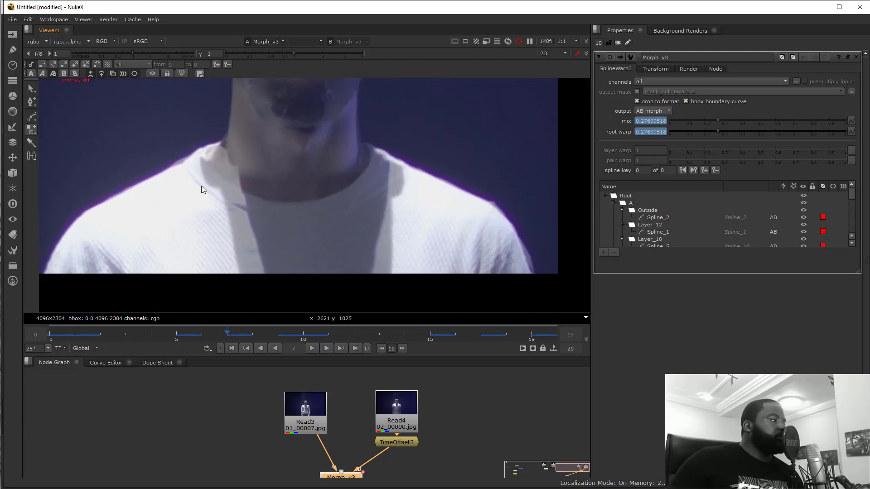
drag(147, 173, 186, 208)
key(o)
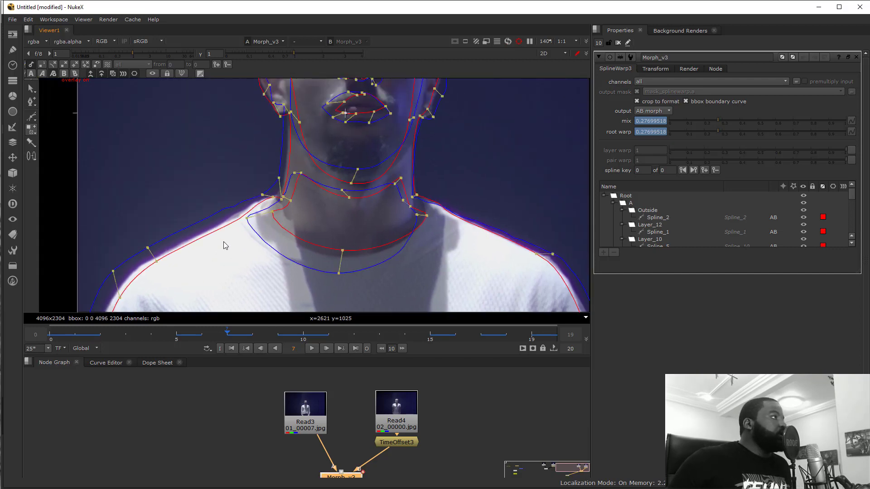
drag(234, 218, 281, 167)
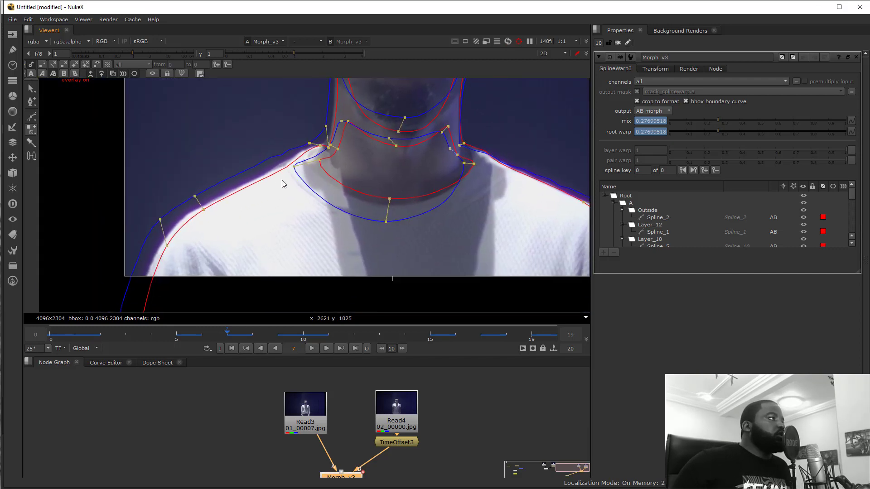
scroll(313, 213, up, 1)
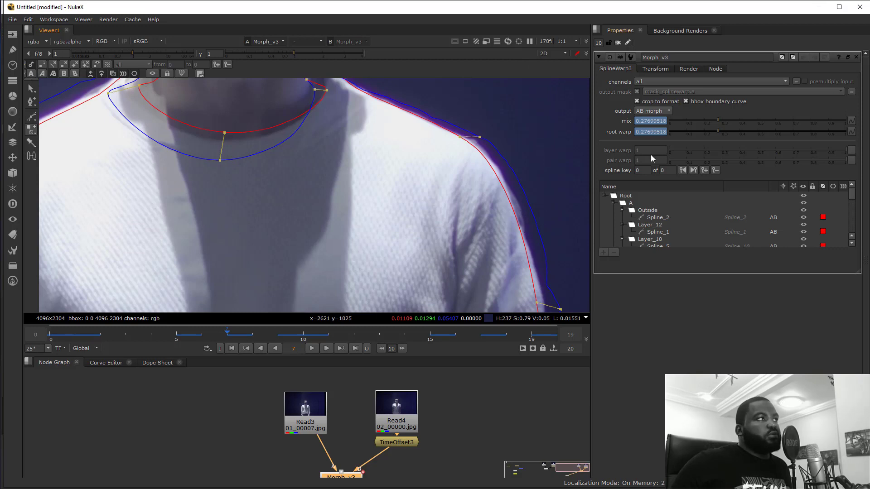
Set Morph_v3's curve resolution to 5, comparing the shoulder edge against a value of 3.
click(688, 69)
click(686, 82)
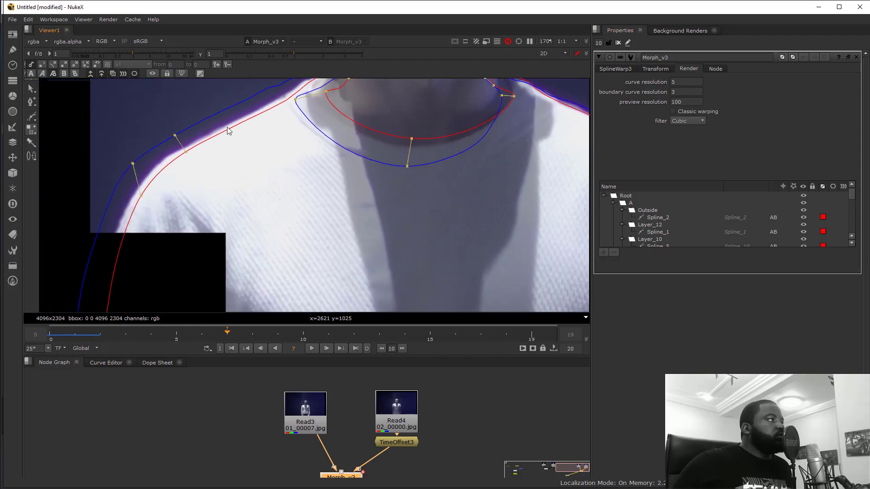
drag(685, 82, 514, 99)
text(3)
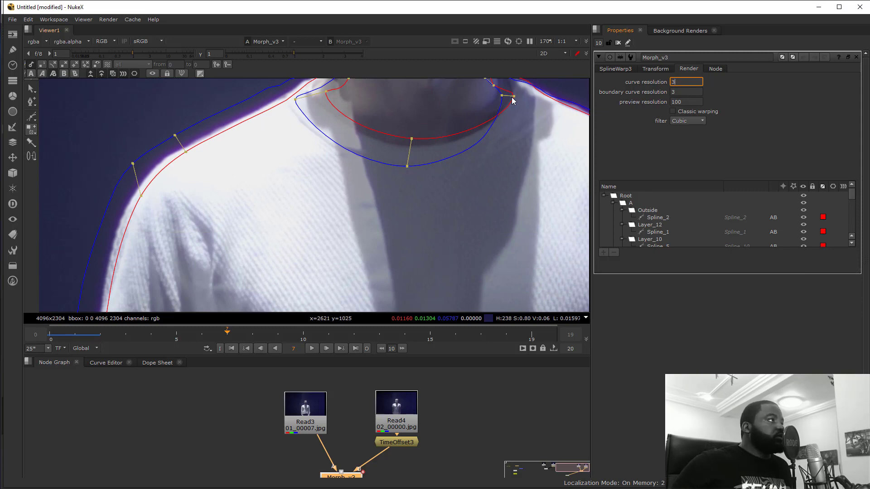
key(Return)
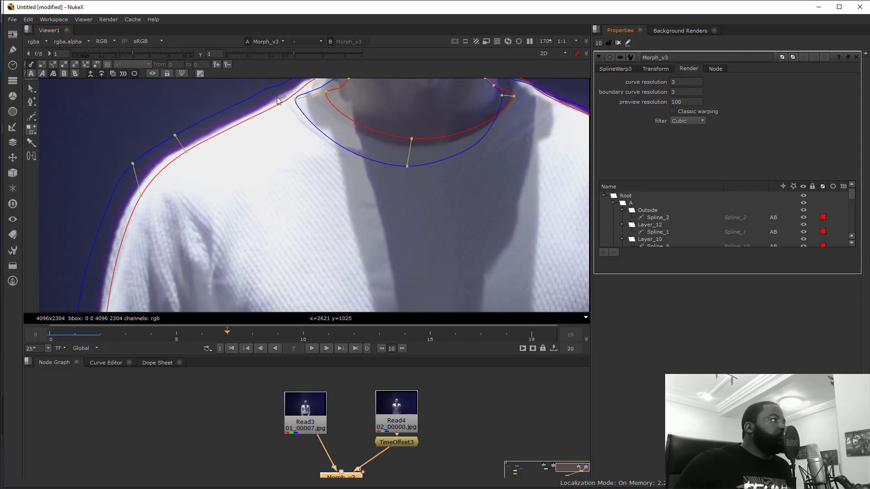
drag(685, 82, 395, 94)
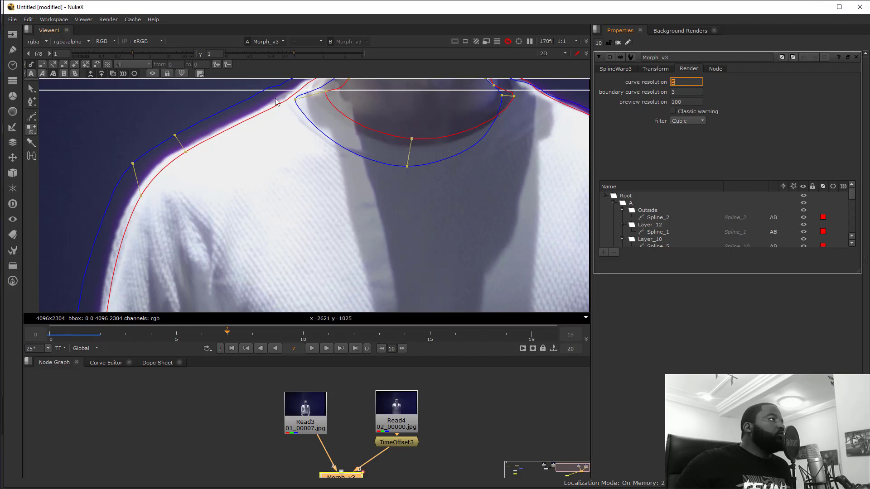
Add a correspondence point on the outer edge of the right-hand sleeve and slide its red-spline end down to line up with the blue-spline end.
click(295, 100)
drag(426, 217, 392, 283)
drag(553, 258, 254, 168)
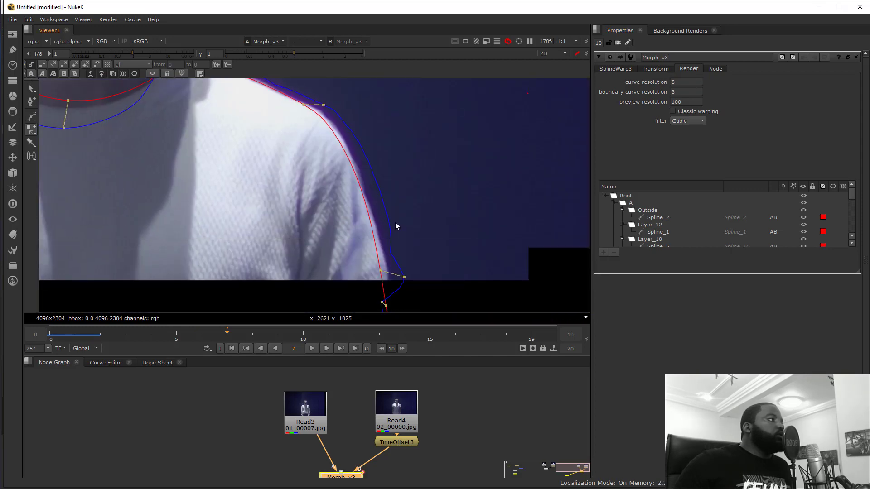
drag(396, 246, 420, 219)
drag(203, 99, 217, 133)
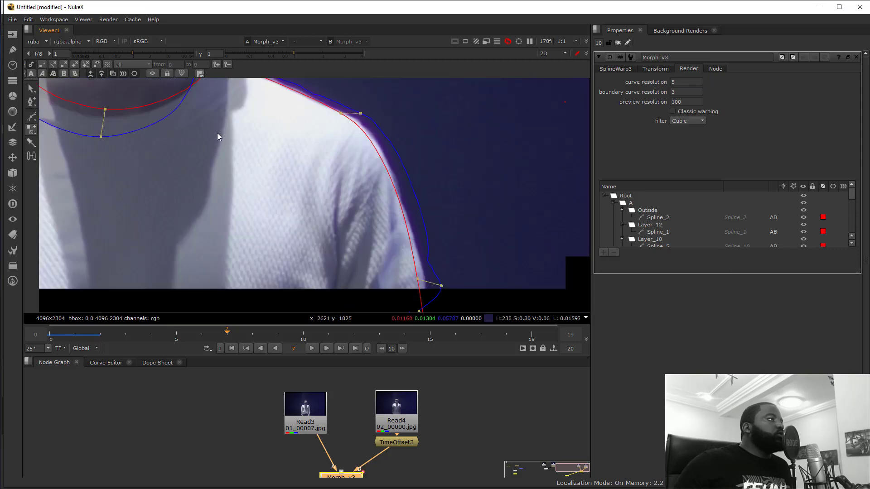
right_click(32, 130)
click(52, 133)
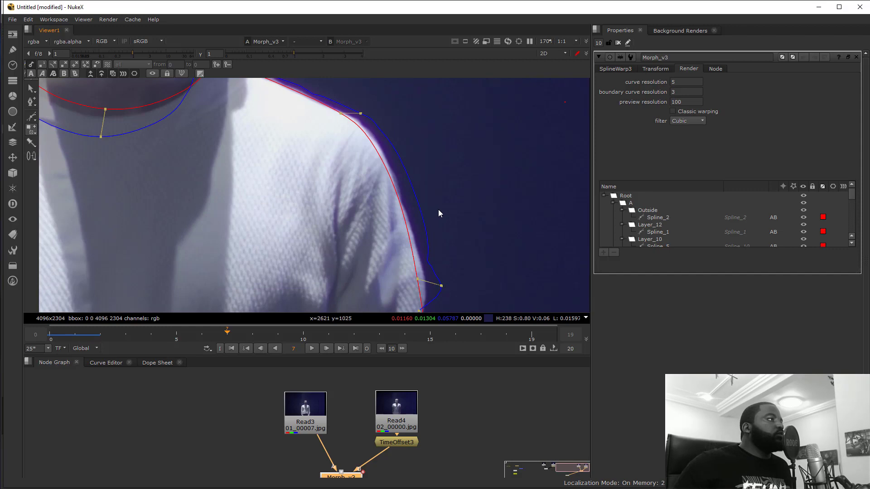
click(412, 188)
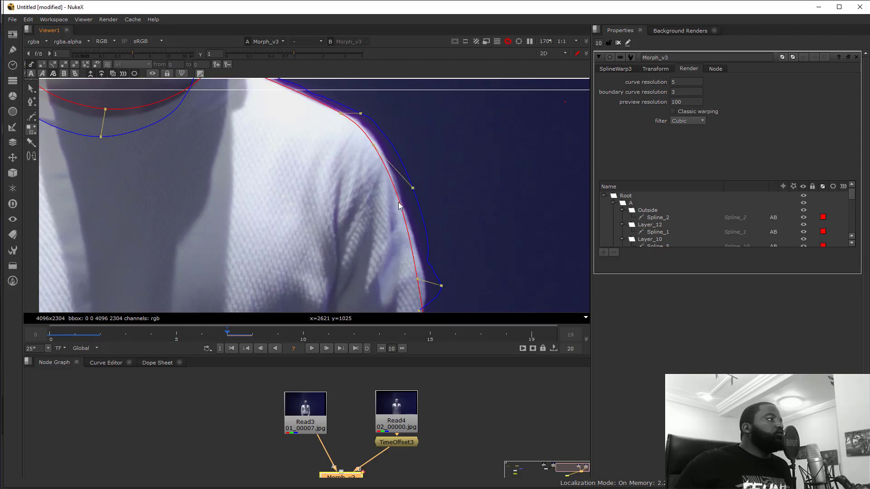
drag(373, 146, 398, 201)
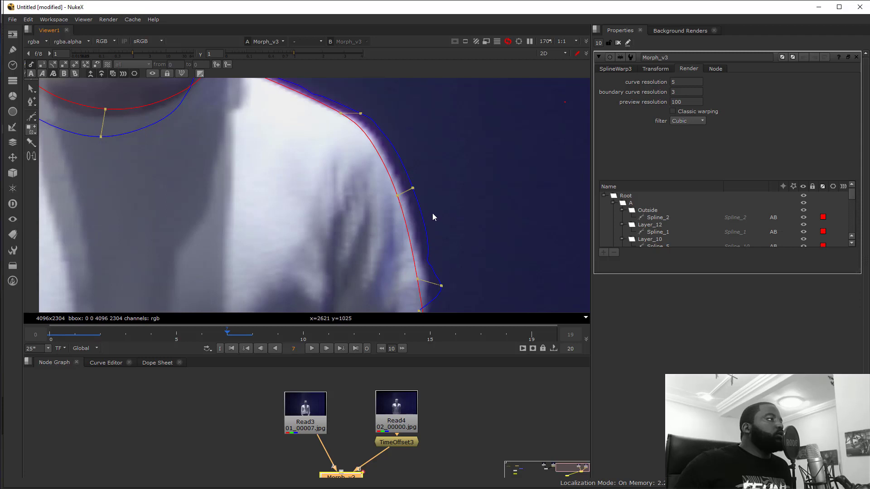
scroll(499, 214, down, 3)
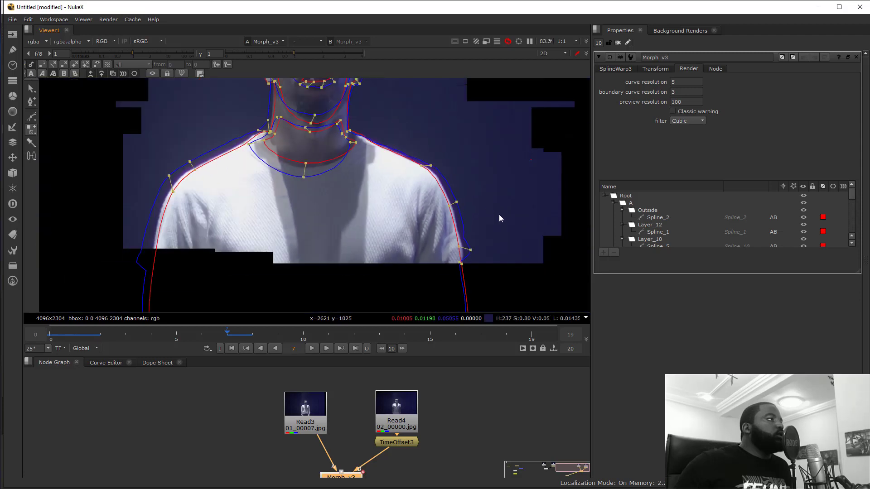
scroll(459, 224, up, 4)
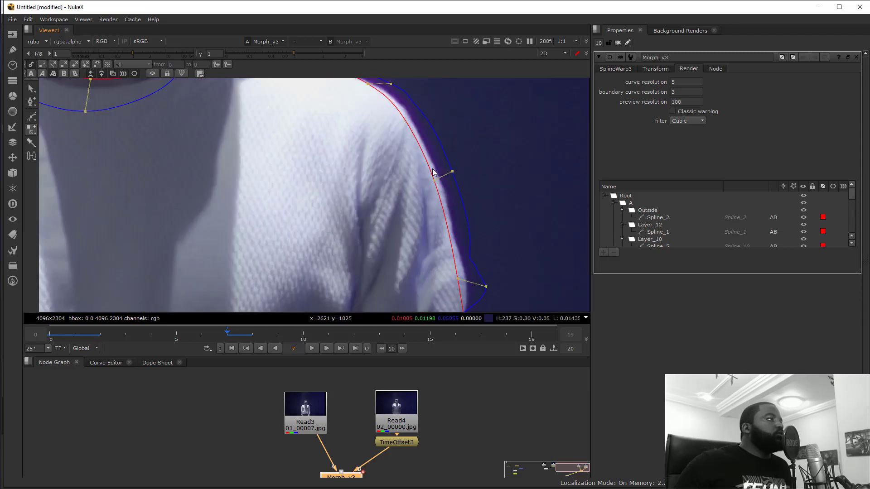
scroll(487, 281, down, 2)
scroll(466, 204, down, 4)
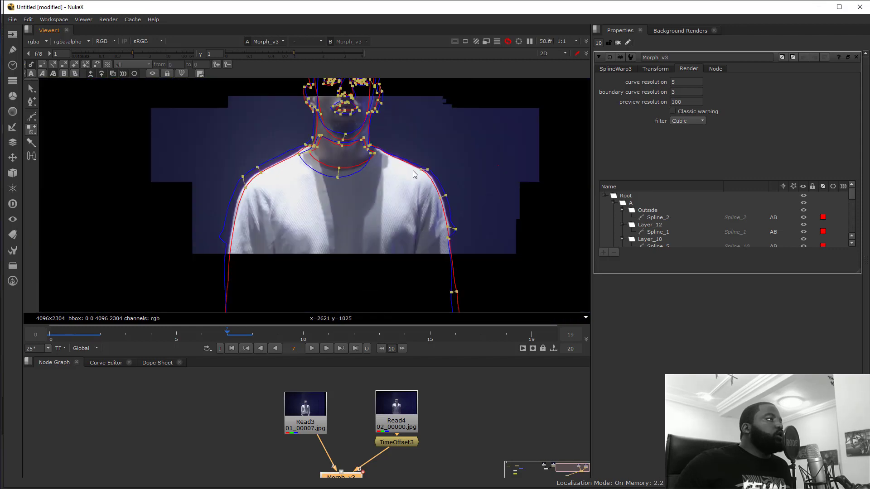
Add a Write node directly after the Morph_v3 node in the node graph.
drag(411, 448, 415, 395)
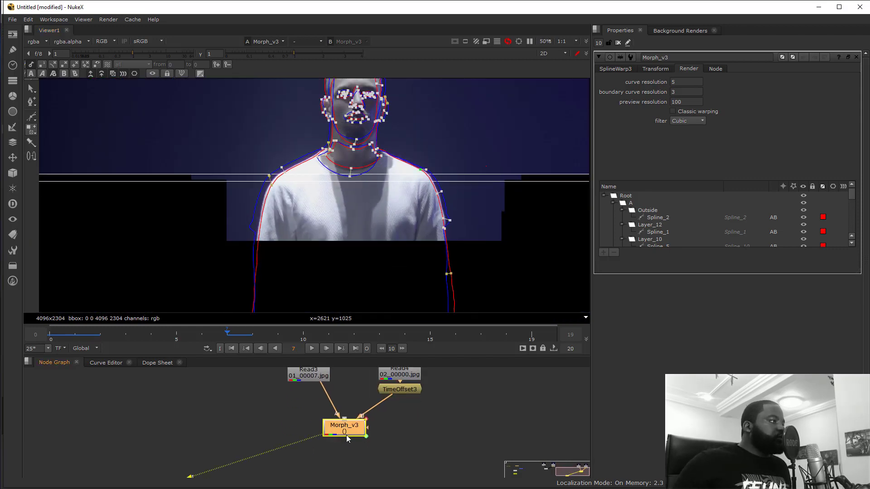
click(420, 435)
click(364, 421)
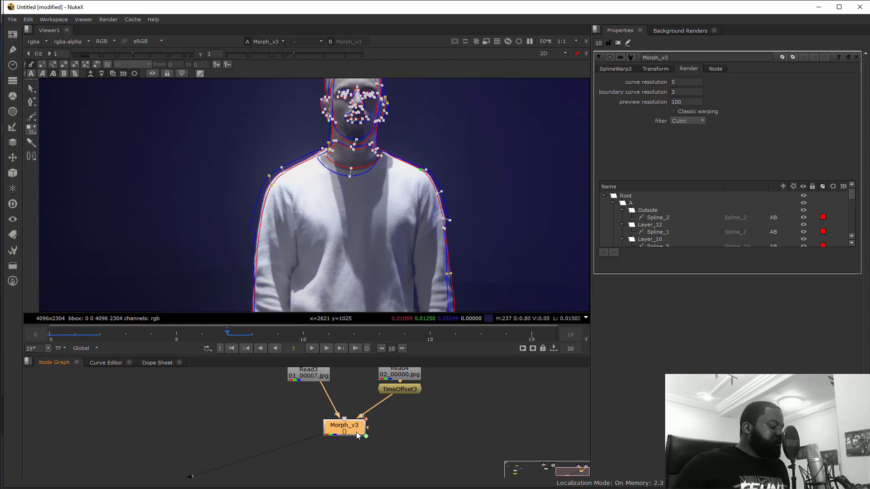
key(w)
Set the Write node's output file to F:/Tuts/morph.mov, reusing the folder path copied from Read4's file path.
double_click(399, 374)
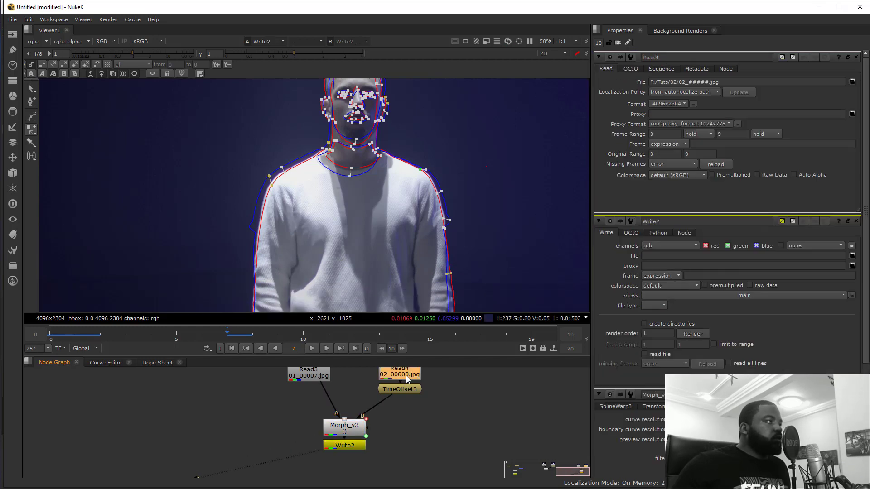
drag(650, 82, 669, 82)
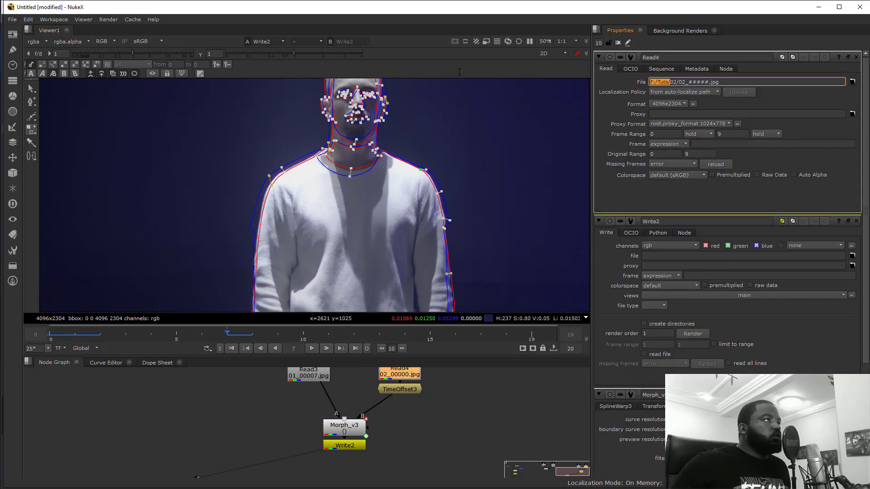
click(656, 256)
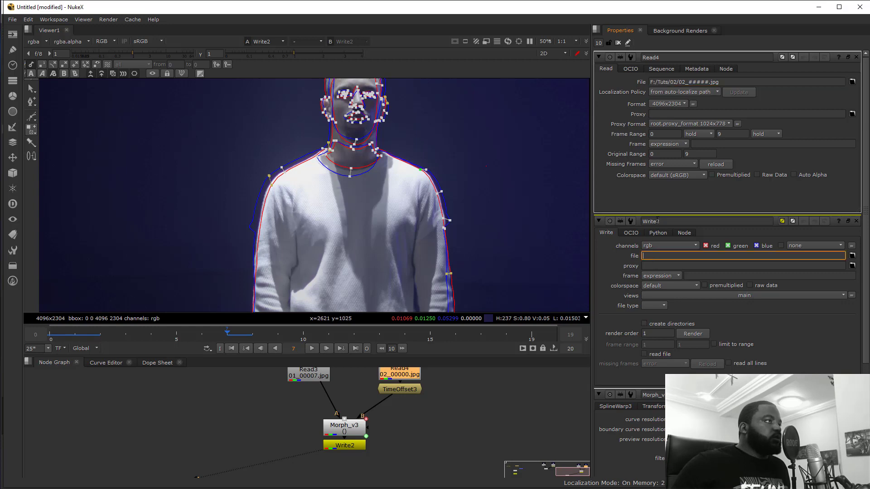
text(F:/Tuts/)
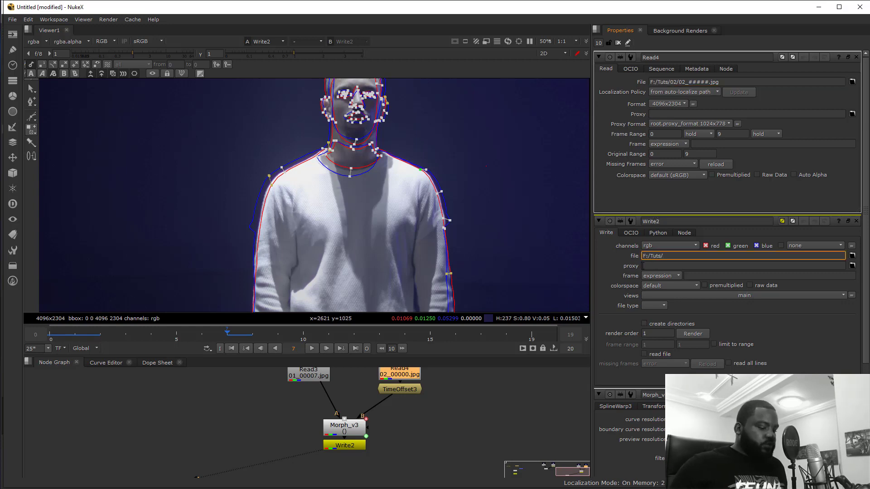
text(Morp)
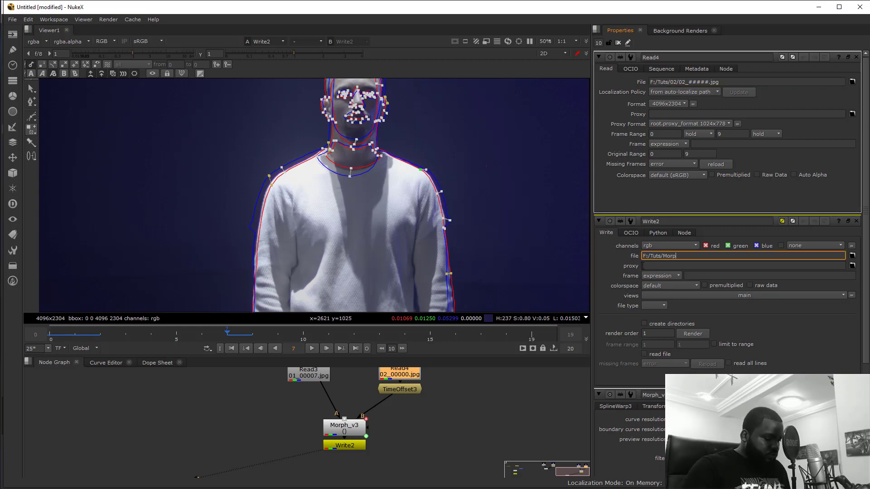
text(h)
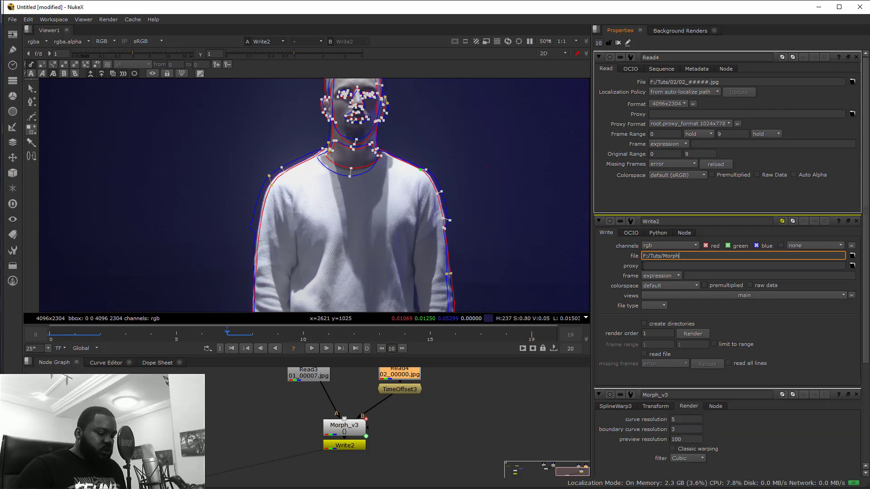
text(.mov)
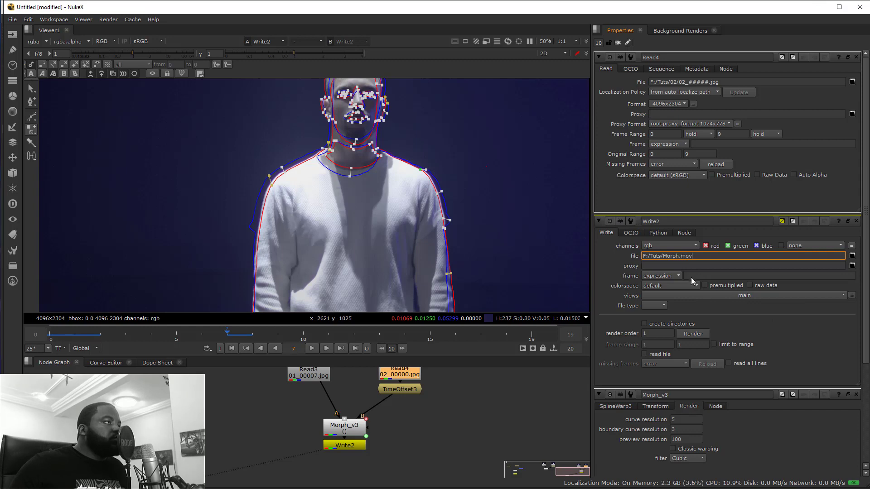
key(Return)
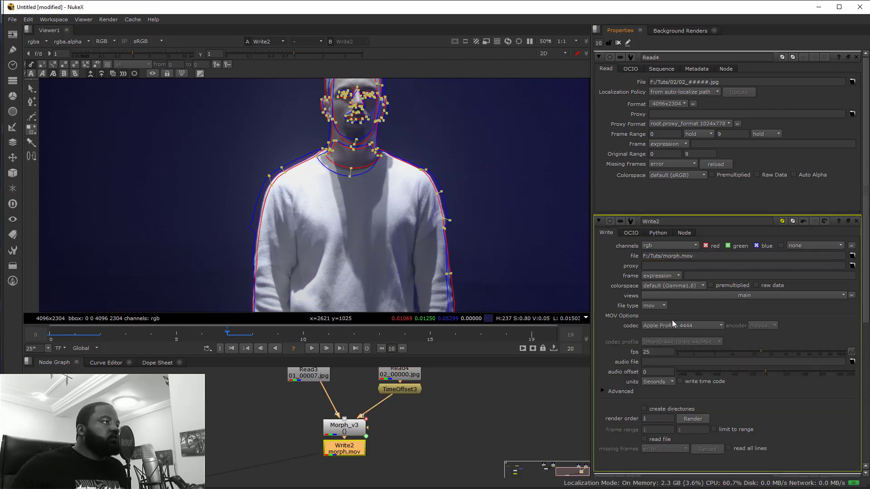
Set the Write node's MOV codec to Apple ProRes 422.
click(667, 327)
click(570, 324)
click(660, 328)
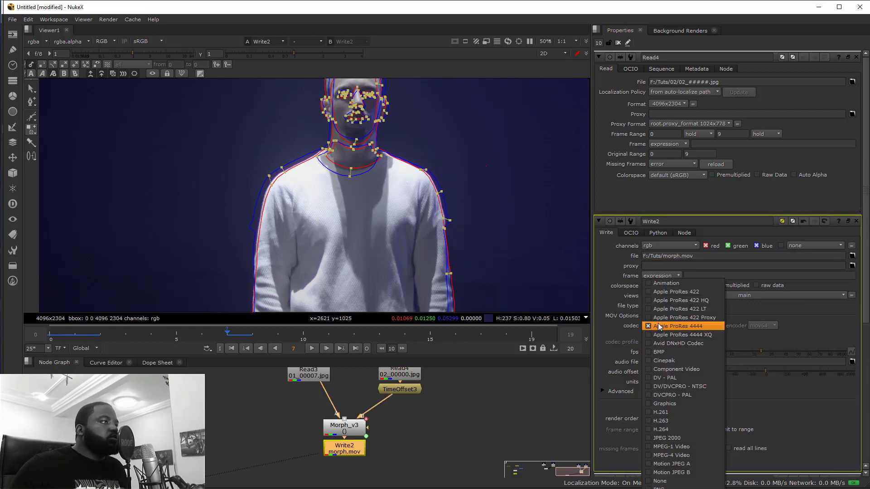
click(707, 295)
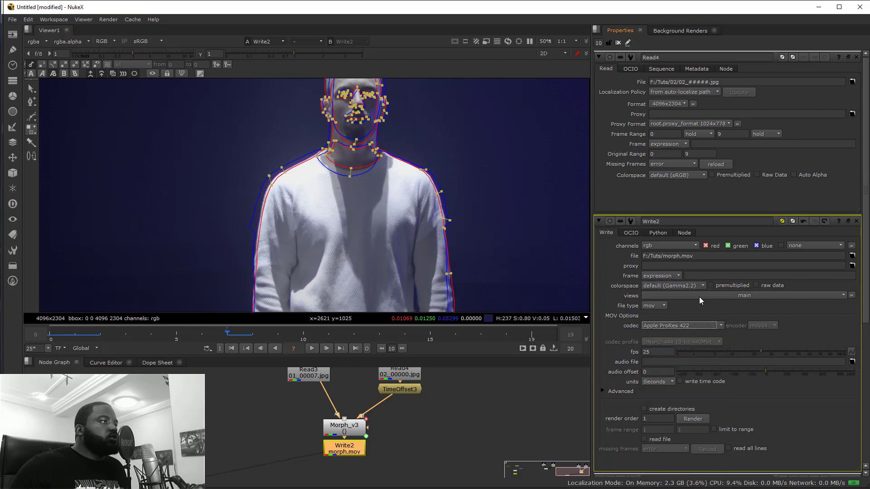
Check the frame range options for rendering the Write node and dismiss the render settings without rendering.
click(690, 420)
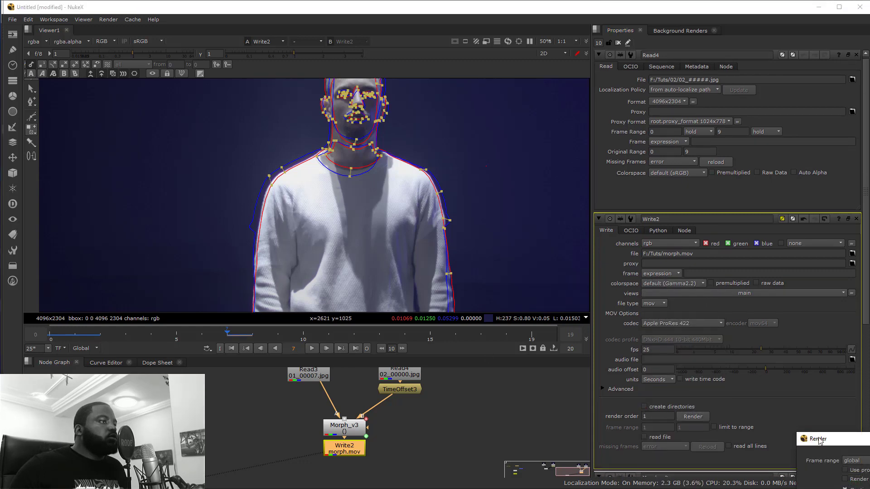
click(586, 246)
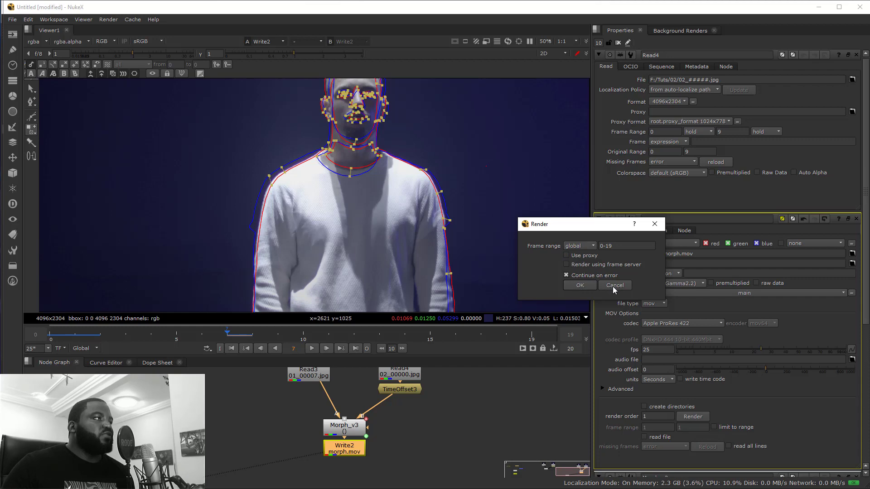
click(613, 287)
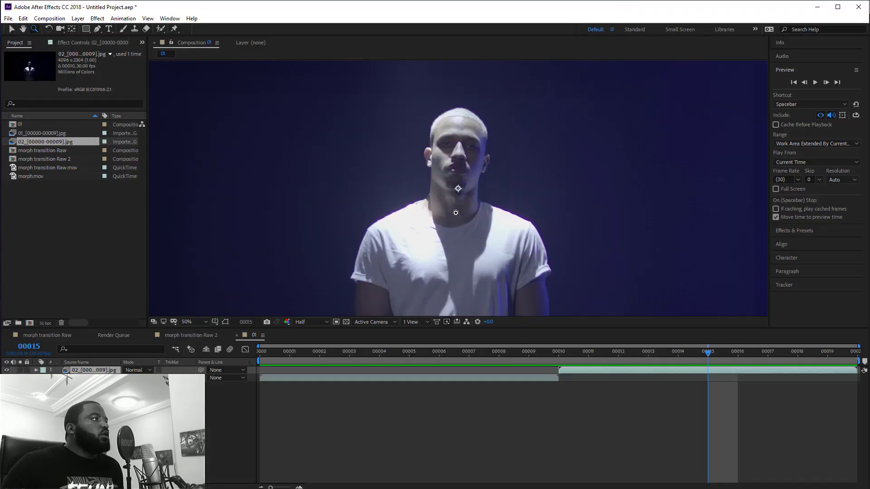
Switch to After Effects, play back the morph transition Raw 2 composition, and park the playhead at frame 8.
click(187, 339)
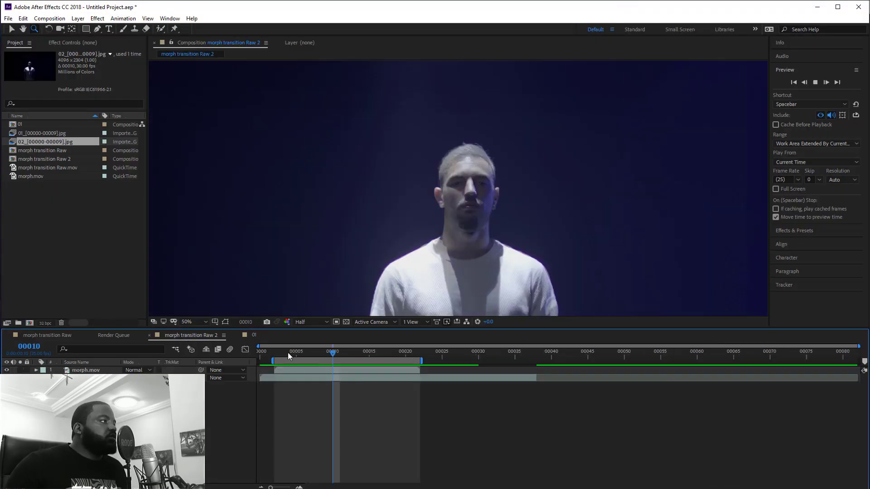
key(space)
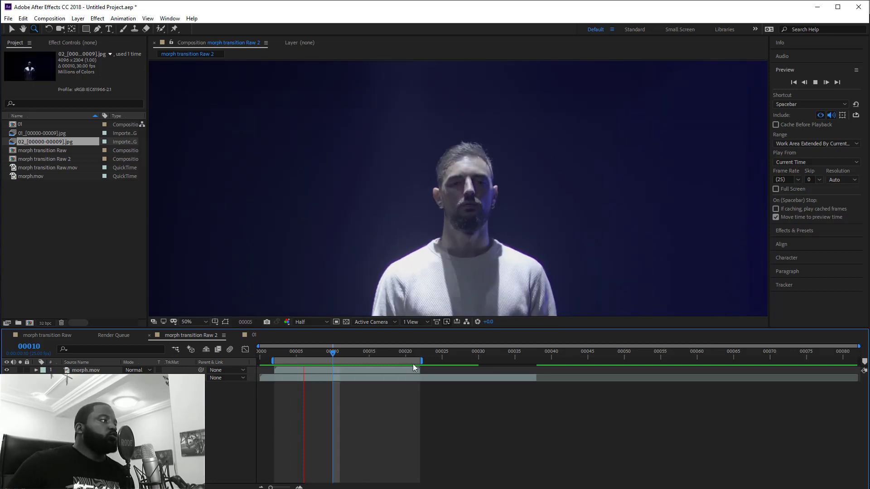
click(319, 357)
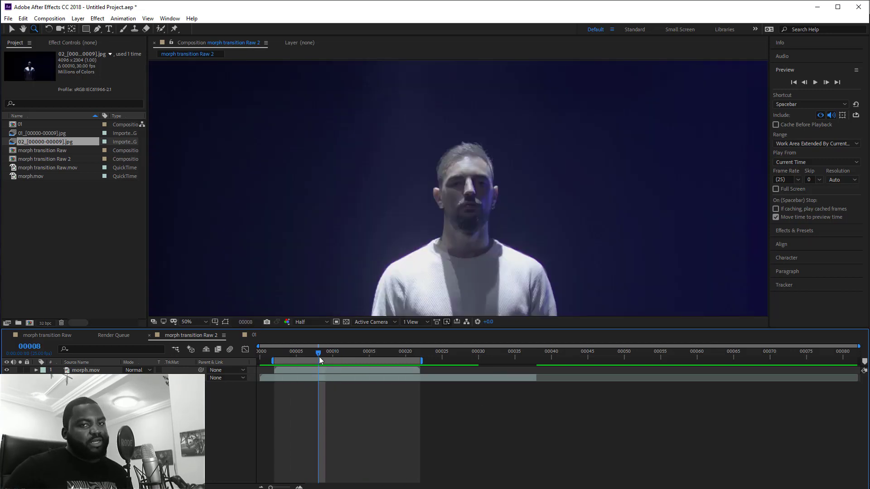